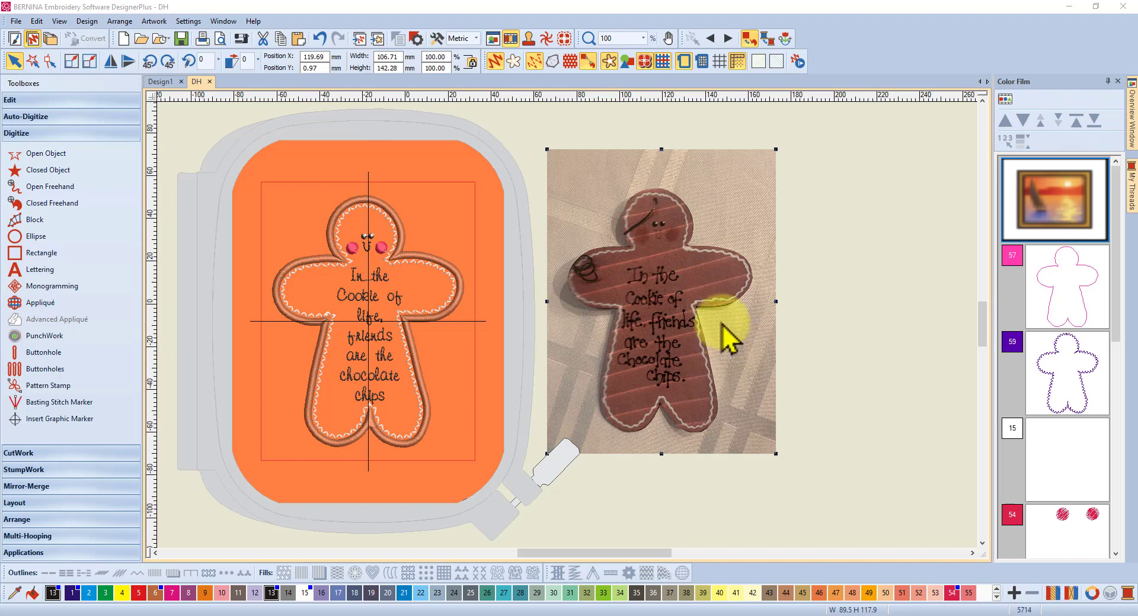
In the empty Design1 document, hide the hoop and turn on the display of bitmap artwork.
left_click(159, 82)
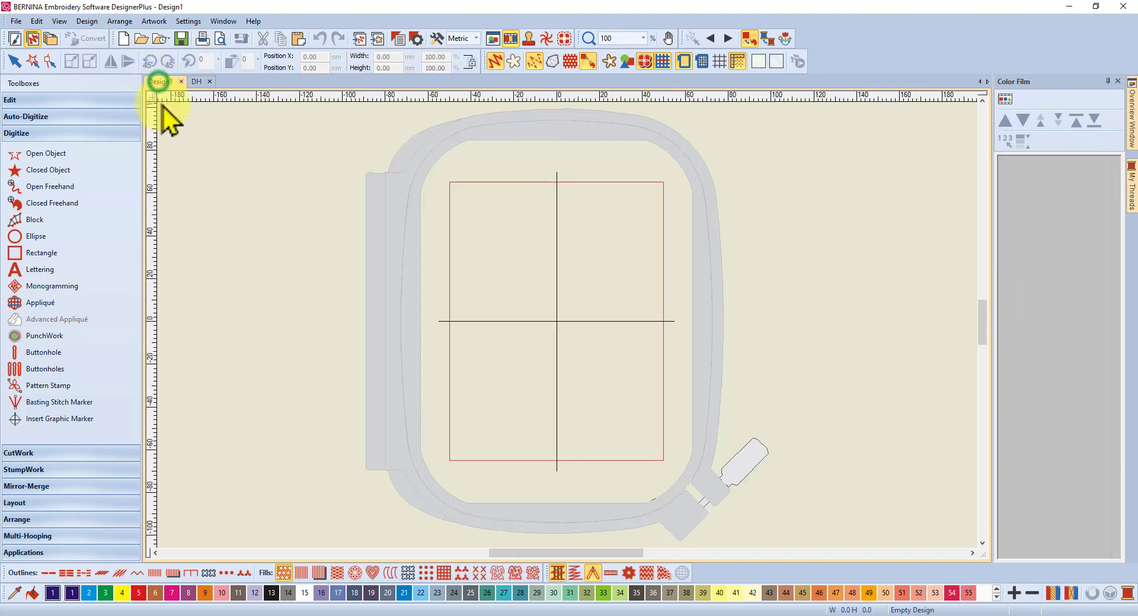
left_click(684, 67)
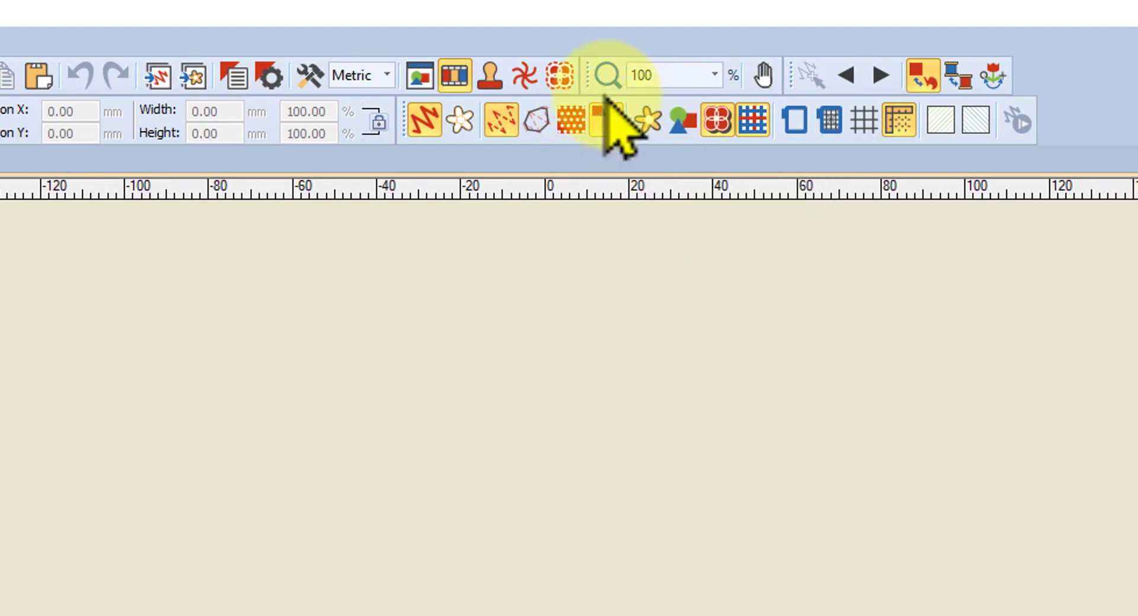
left_click(651, 121)
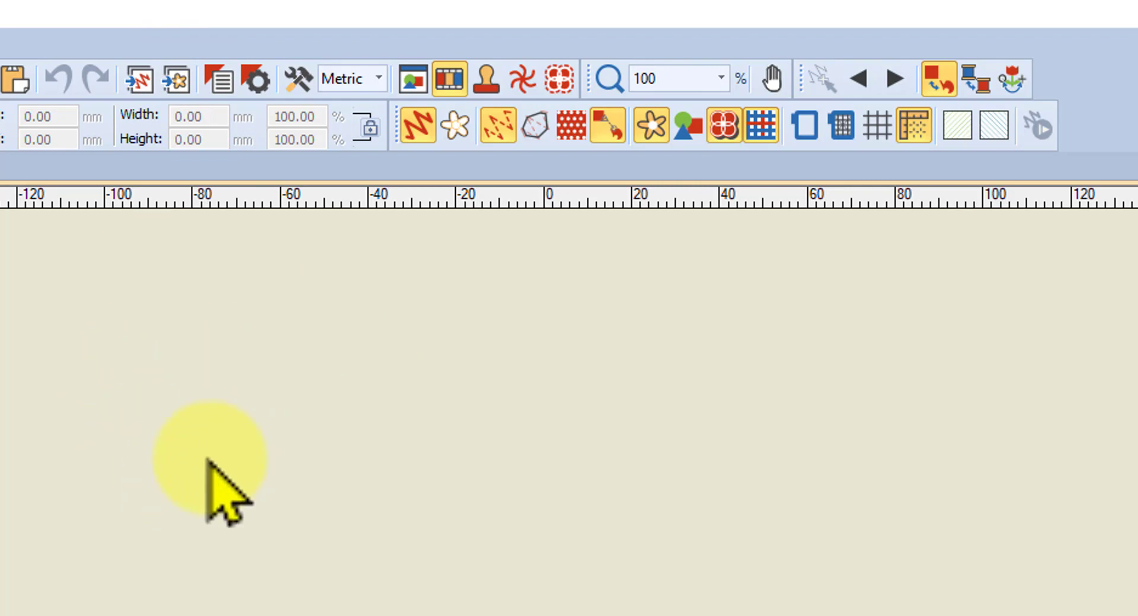
Insert the gingerbread picture unnamed.jpg from the Community folder as artwork in the design.
left_click(176, 80)
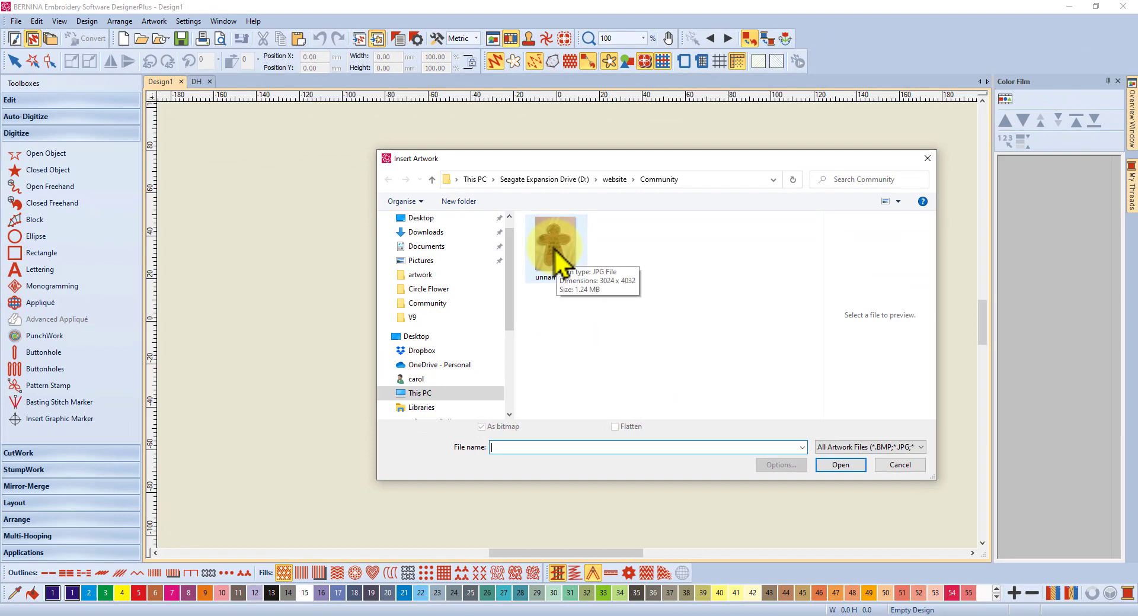
left_click(556, 250)
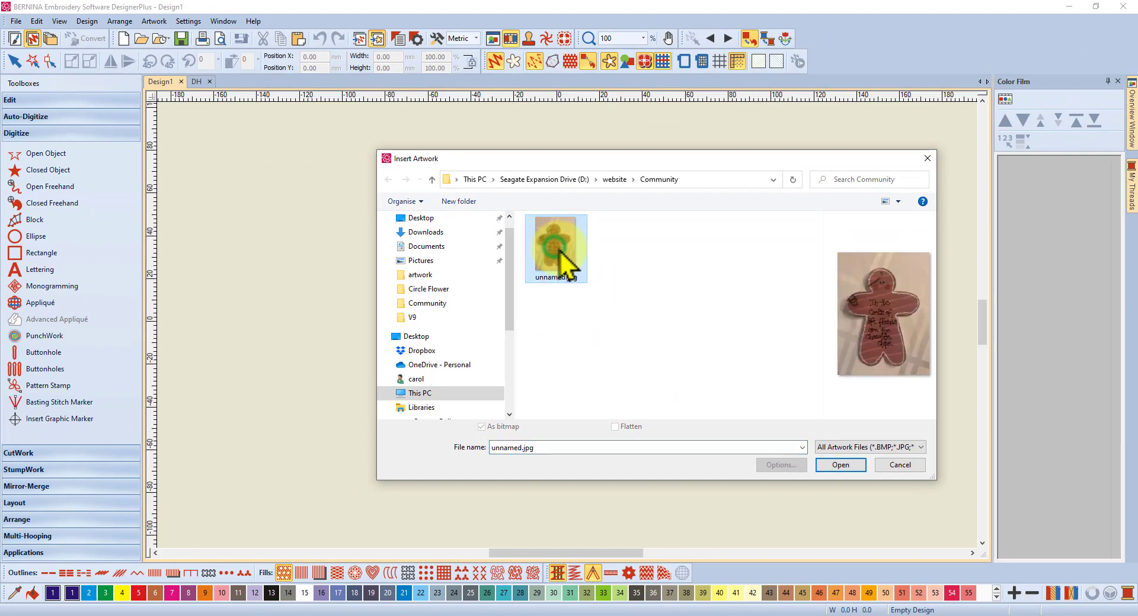
left_click(840, 465)
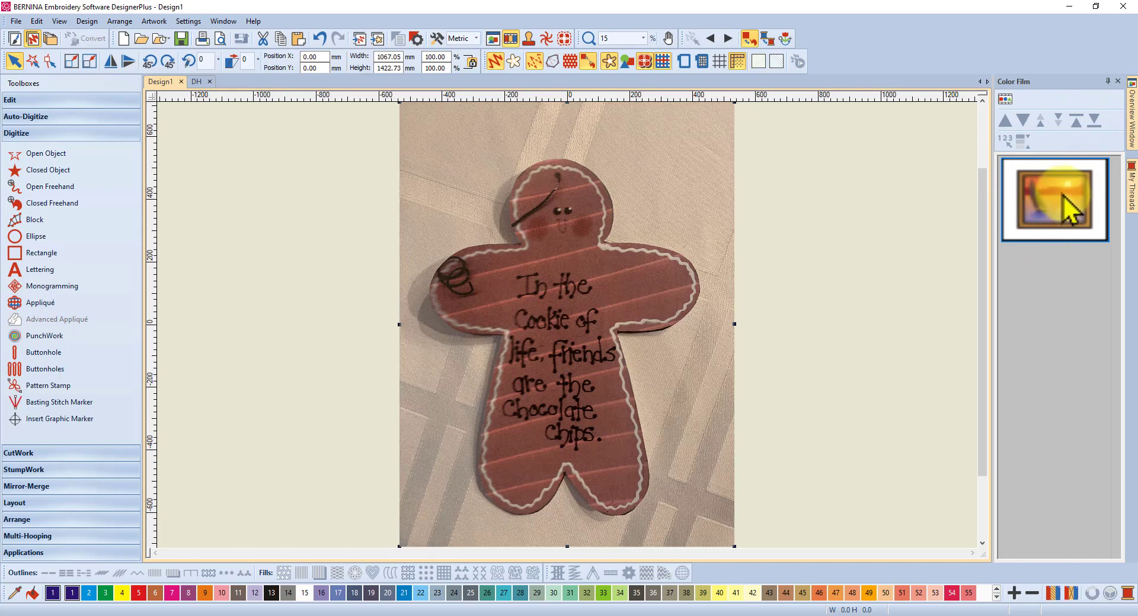
left_click(1004, 100)
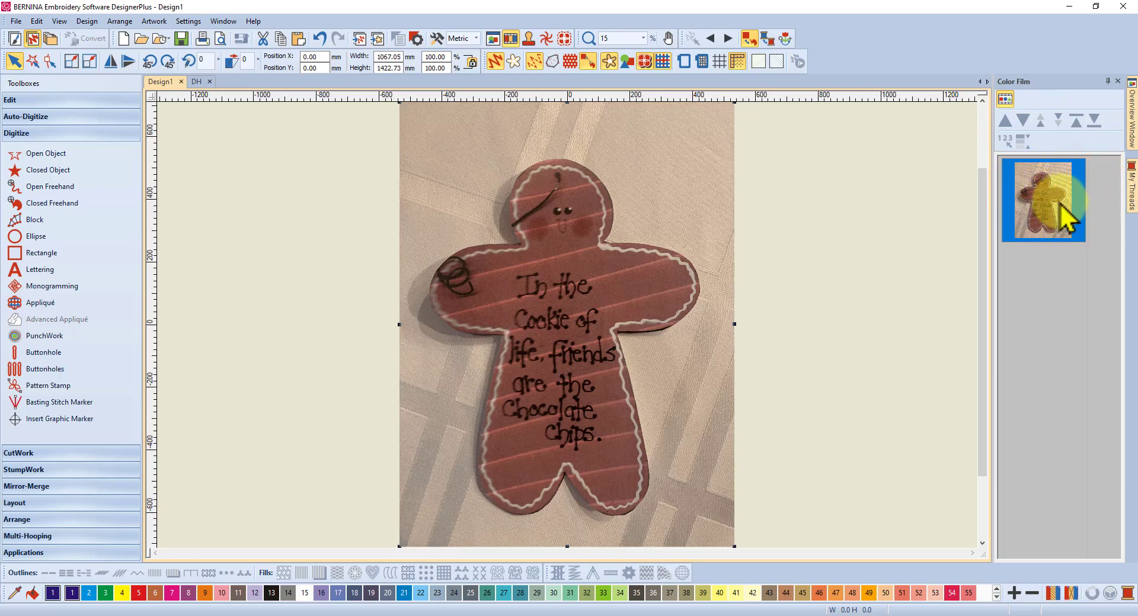
left_click(1005, 101)
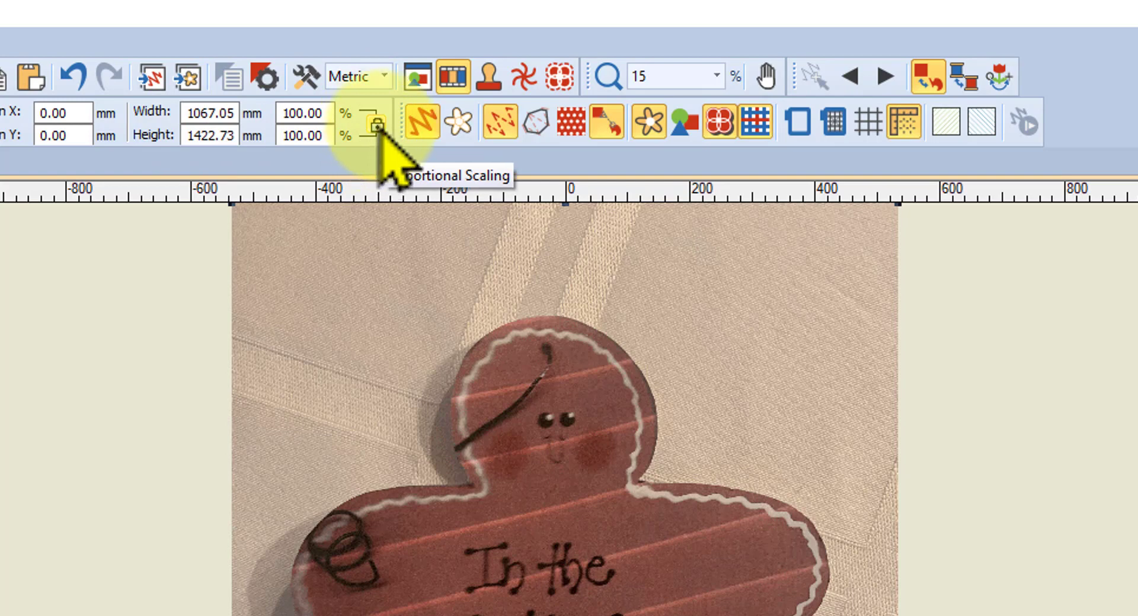
Scale the gingerbread artwork proportionally to 10% of its size and deselect it.
double_click(308, 113)
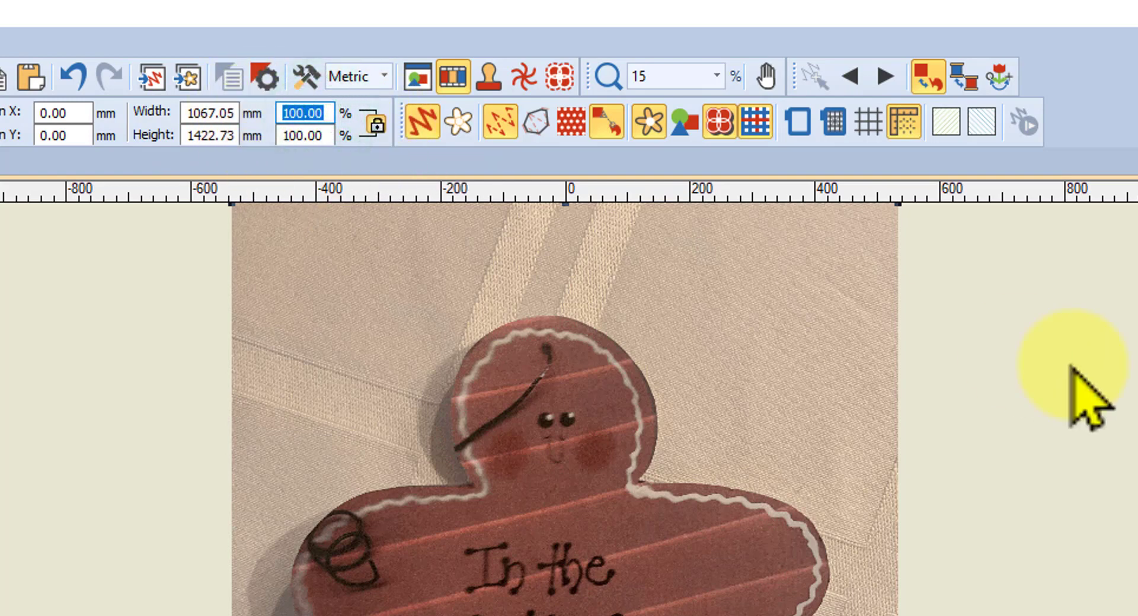
type("10")
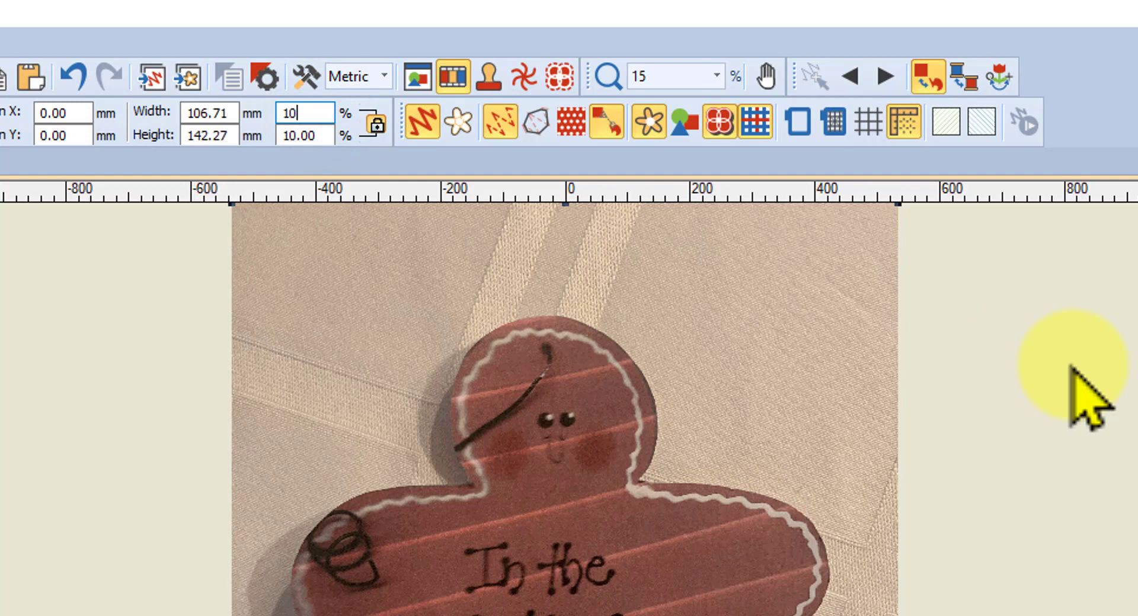
type("0")
key("Return")
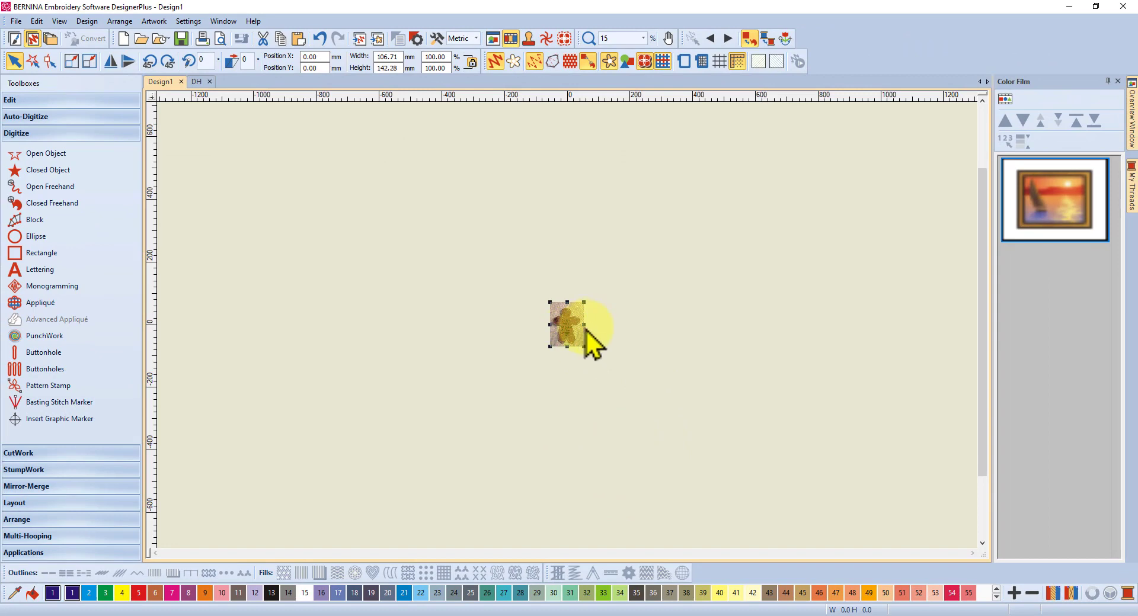
scroll(585, 331, "up", 5)
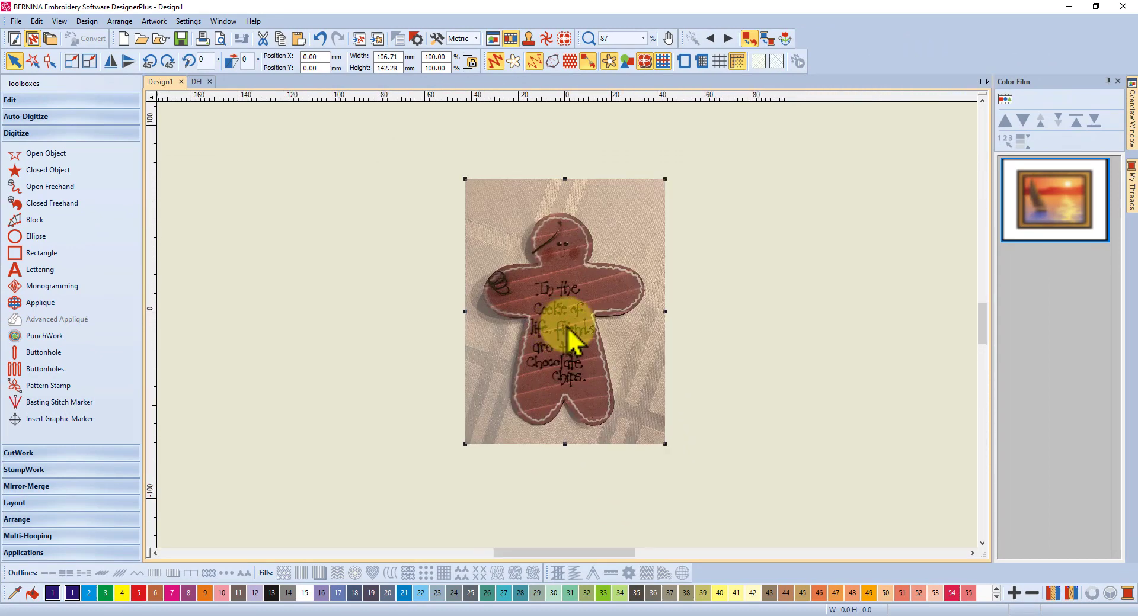
scroll(567, 327, "up", 2)
scroll(567, 327, "down", 1)
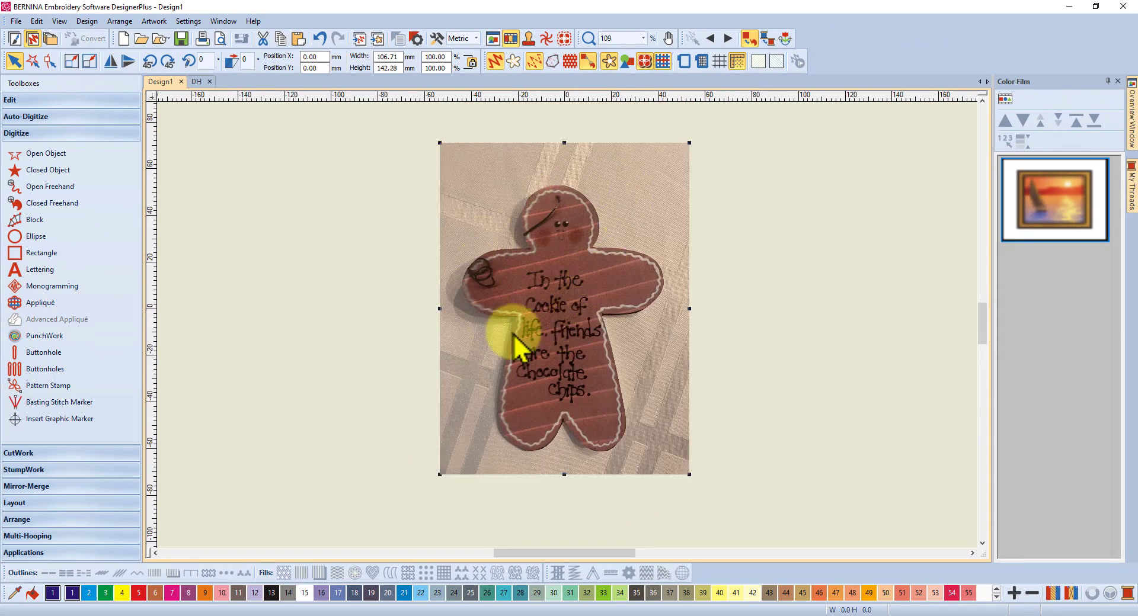
left_click(763, 207)
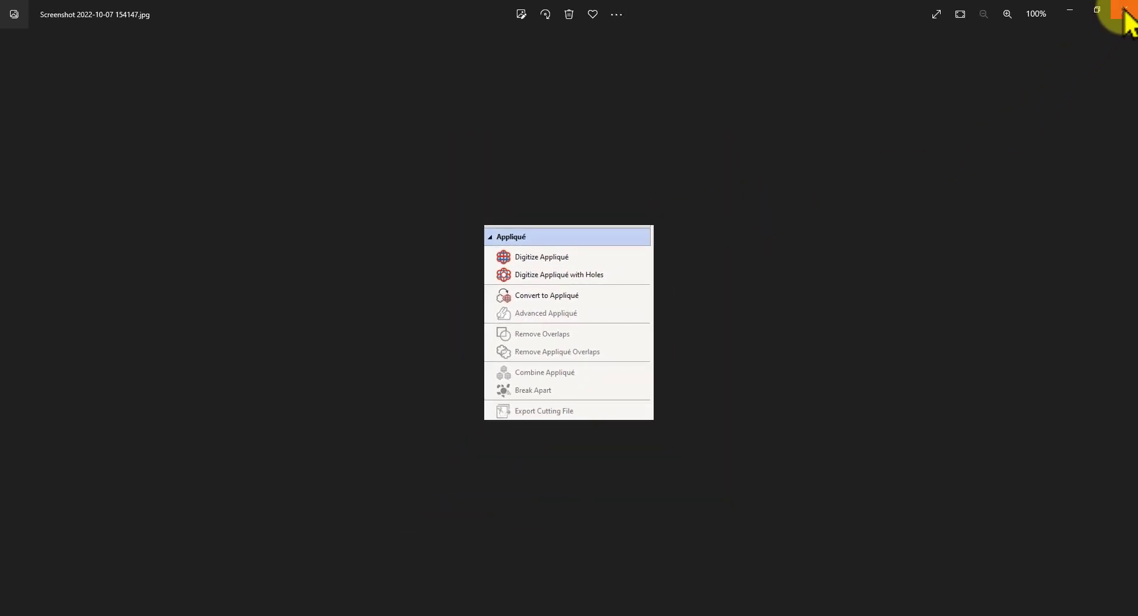
Close the picture of the Appliqué toolbox and return to the embroidery design with nothing selected.
left_click(1122, 9)
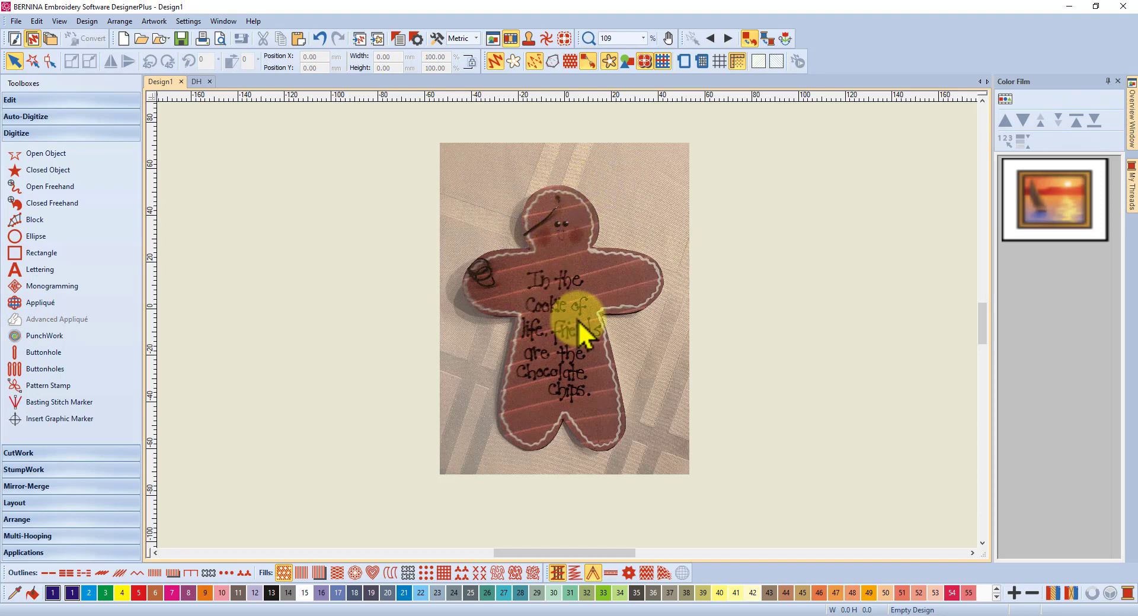
scroll(578, 321, "up", 1)
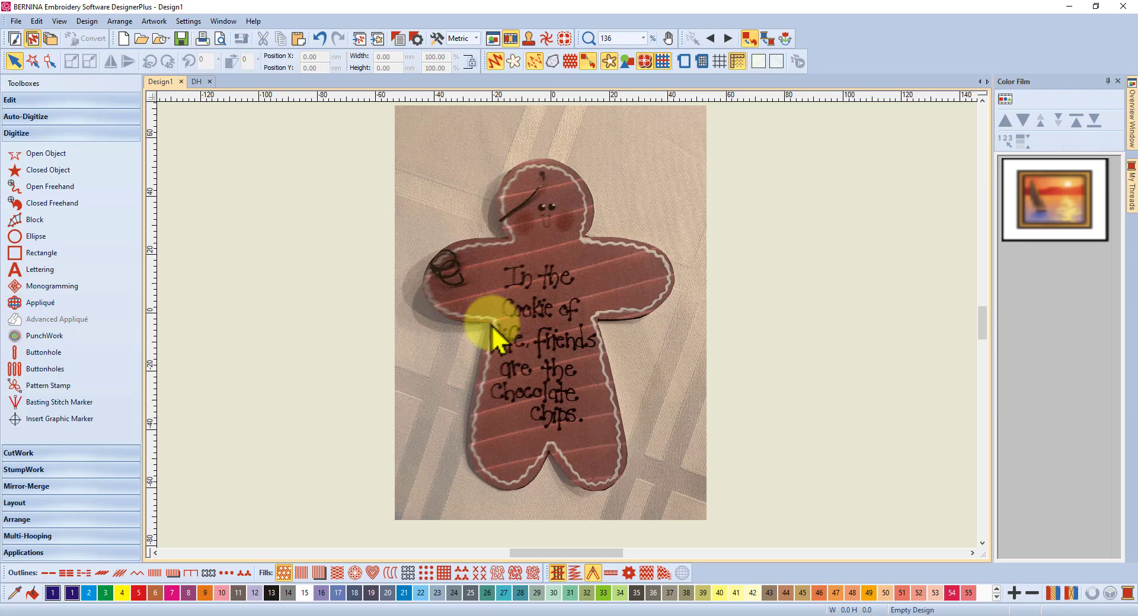
left_click(482, 362)
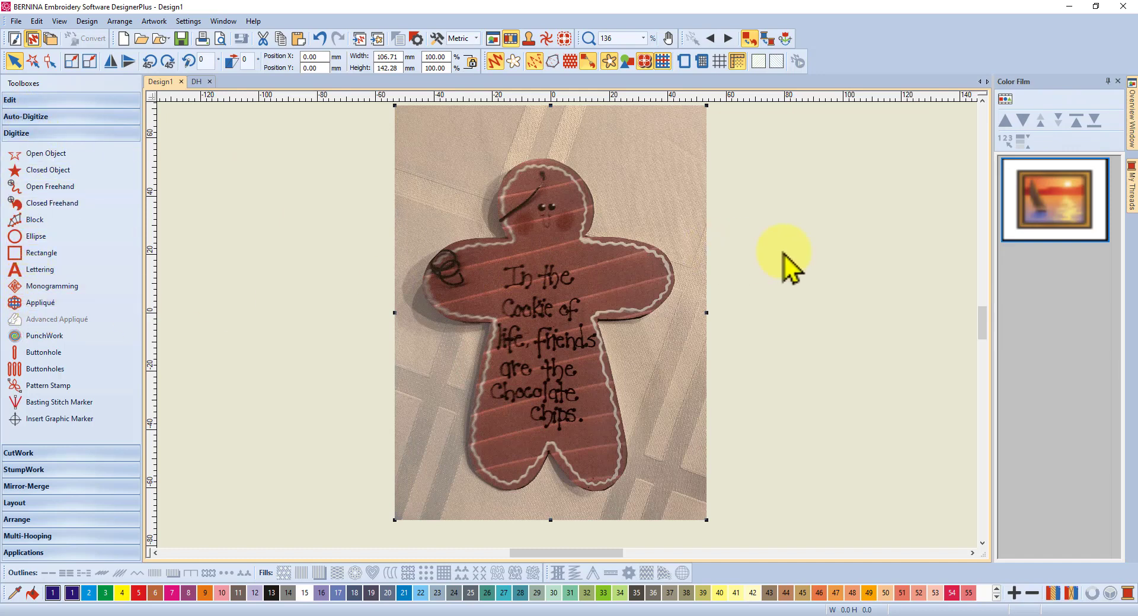
left_click(840, 256)
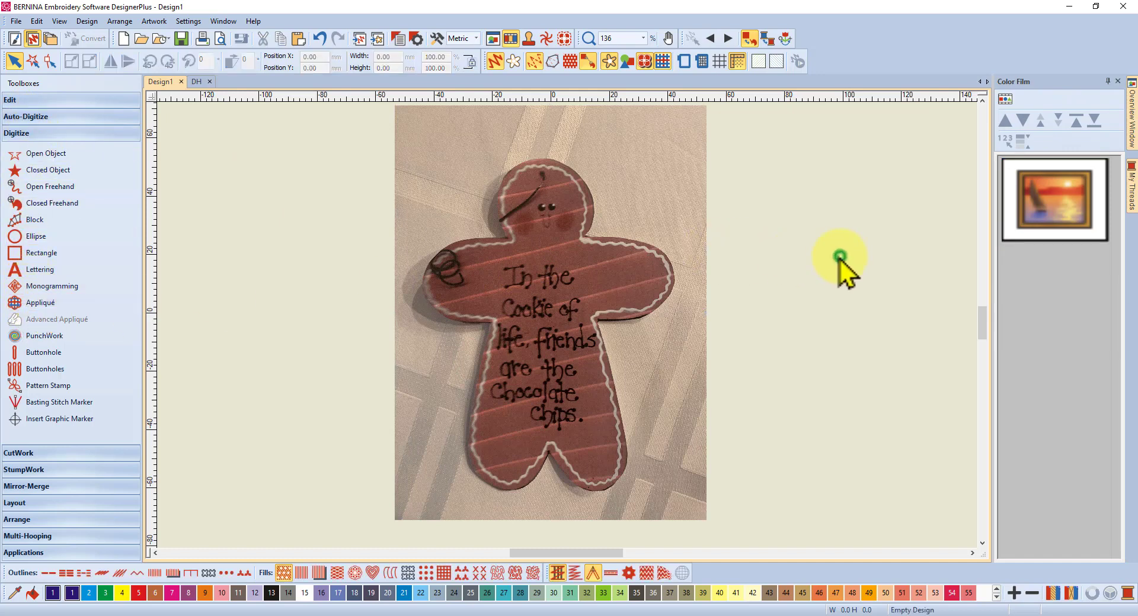
Start a digitized Appliqué boundary at the left leg's outer edge and trace both legs up to the right side of the body.
left_click(39, 306)
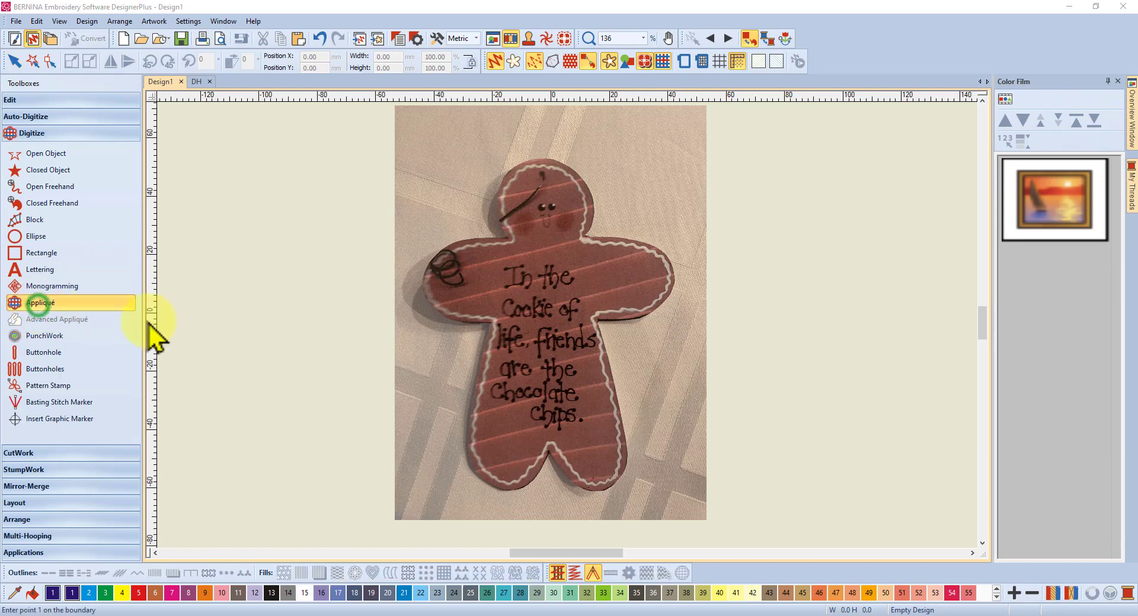
left_click(481, 360)
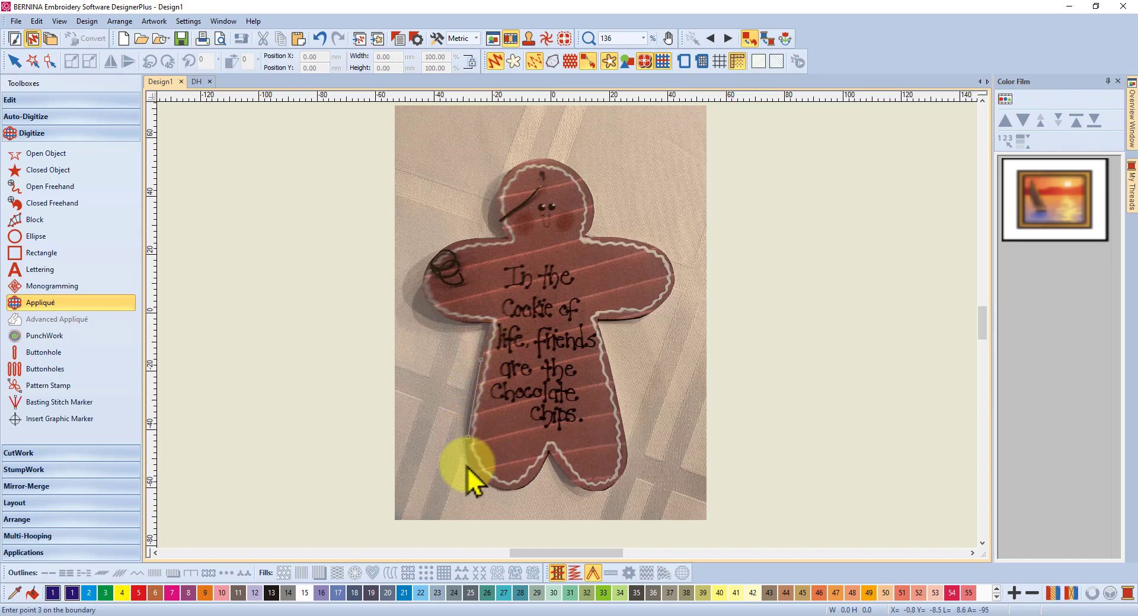
left_click(481, 359)
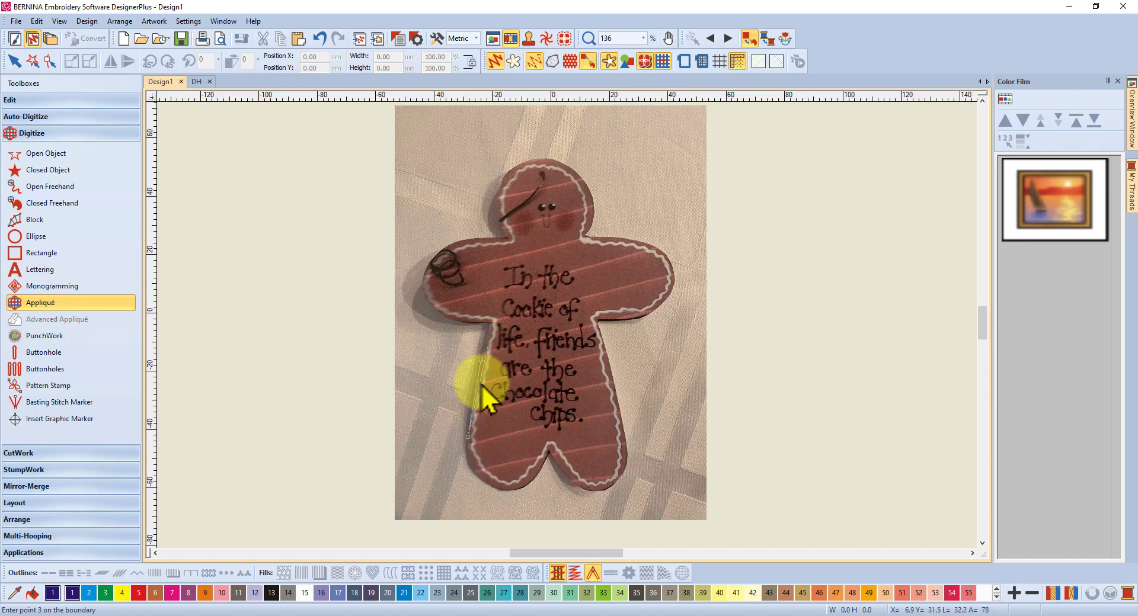
left_click(474, 470)
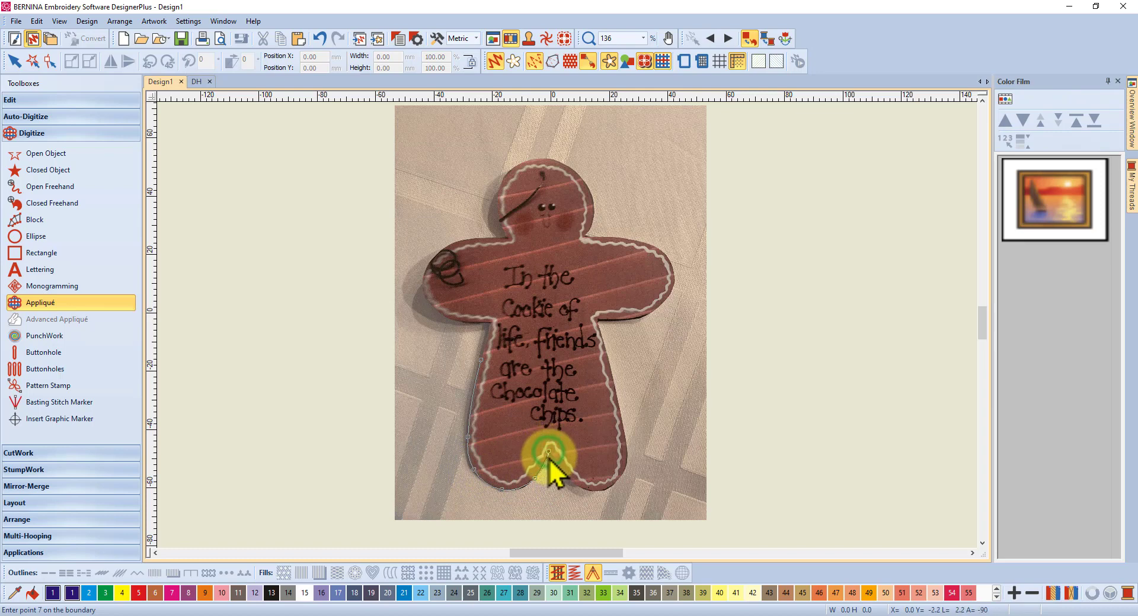
left_click(566, 476)
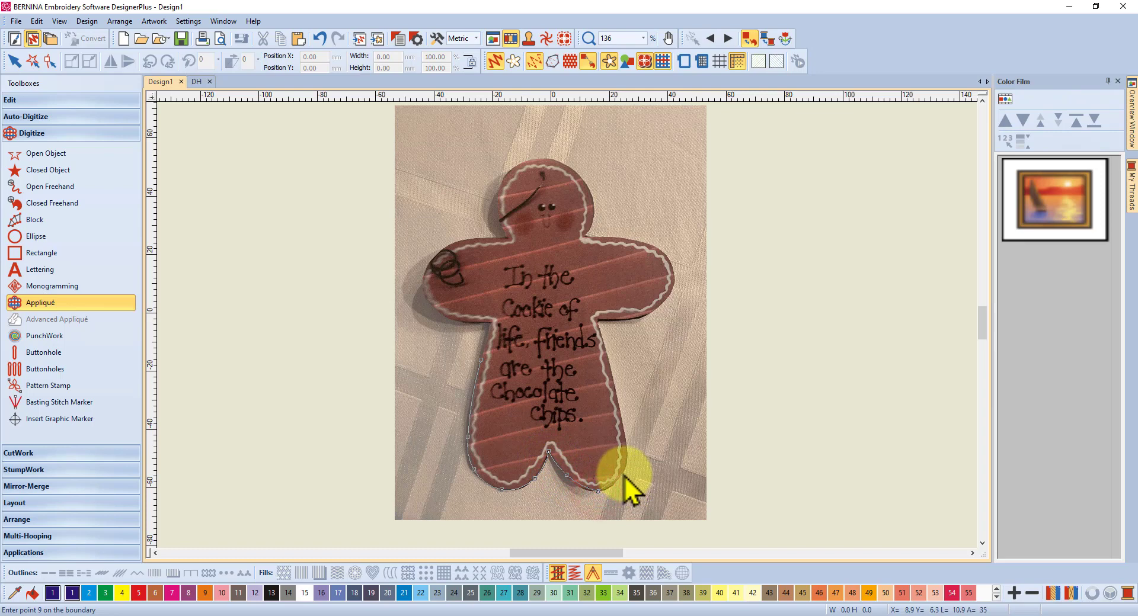
left_click(624, 474)
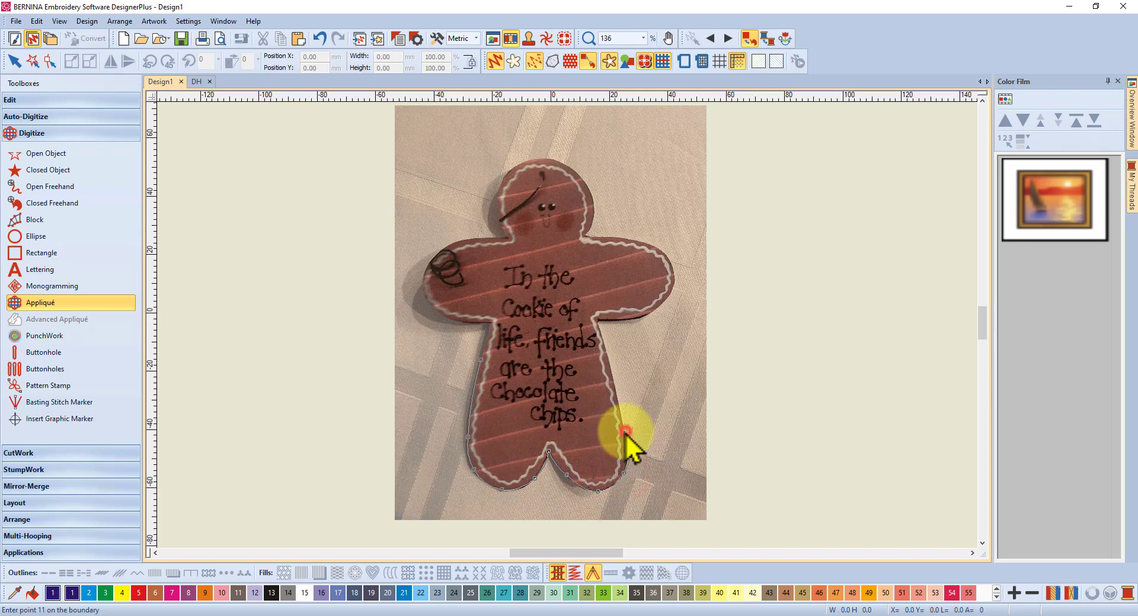
left_click(609, 361)
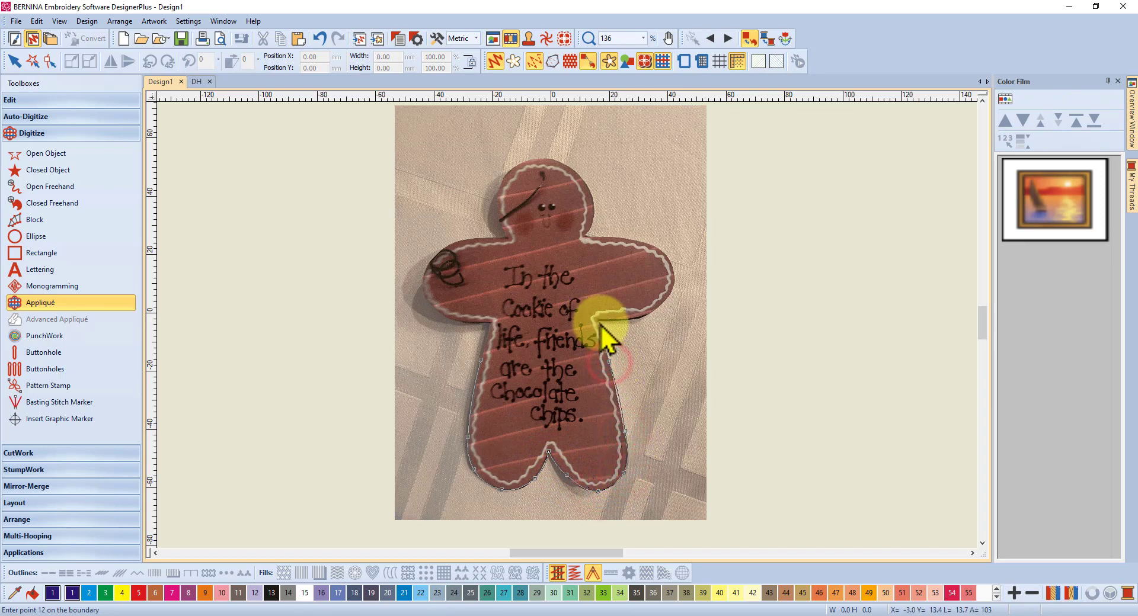
Continue the appliqué boundary around the gingerbread's right arm, from its underside over the tip to the upper edge.
left_click(628, 325)
left_click(669, 297)
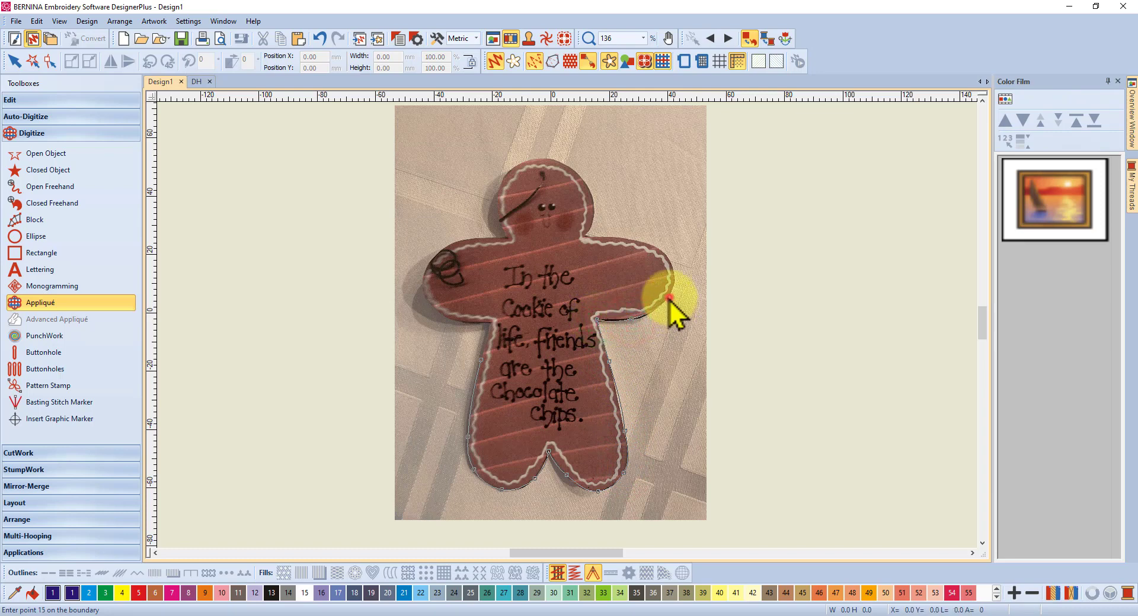
left_click(672, 266)
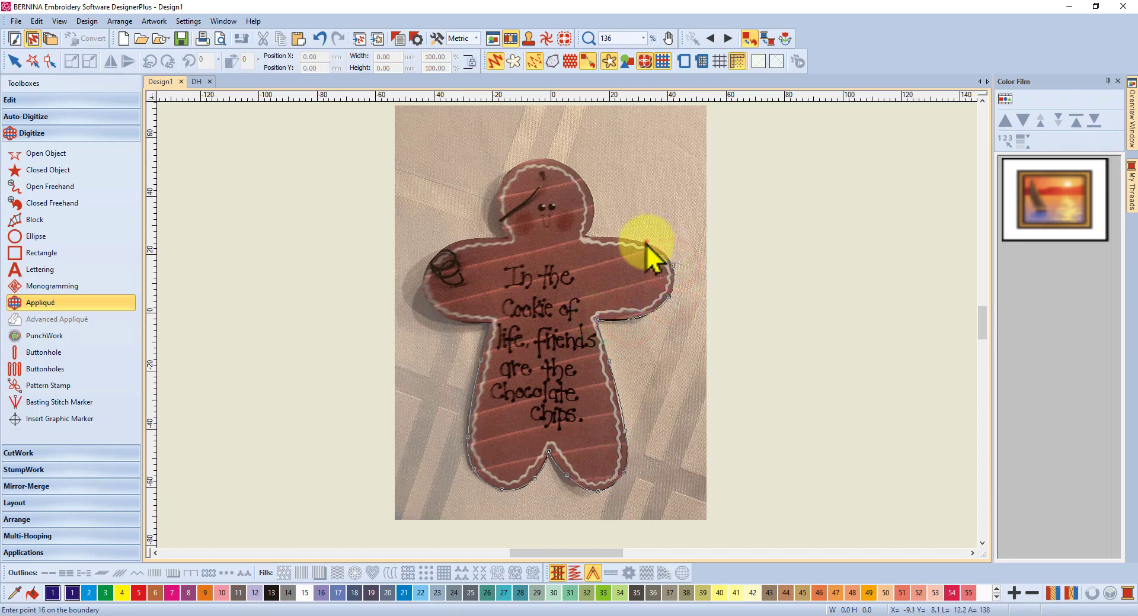
left_click(646, 242)
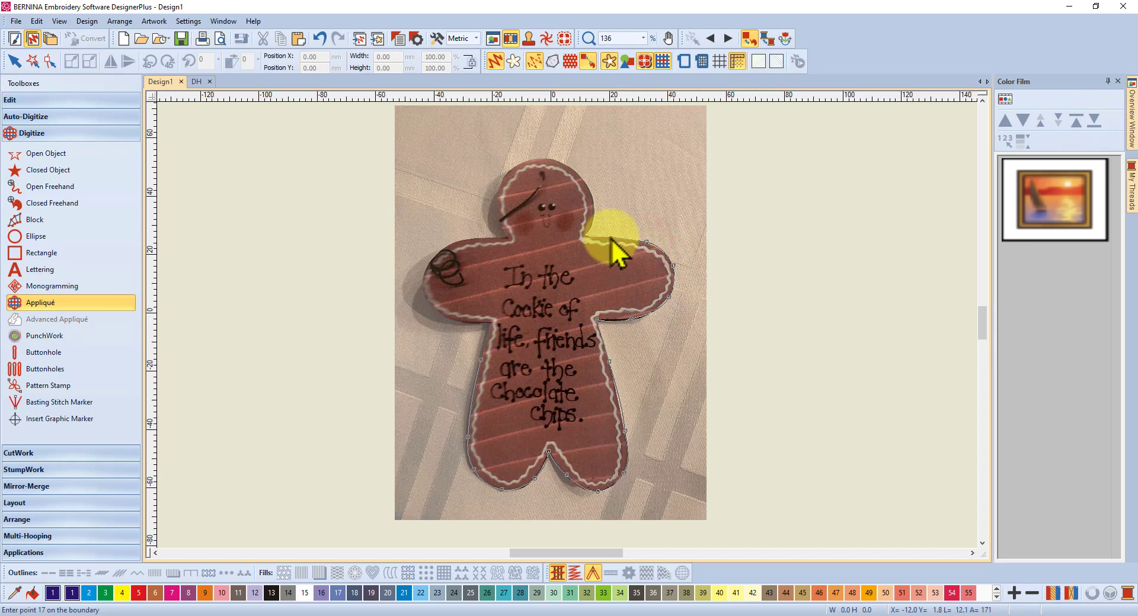
left_click(611, 236)
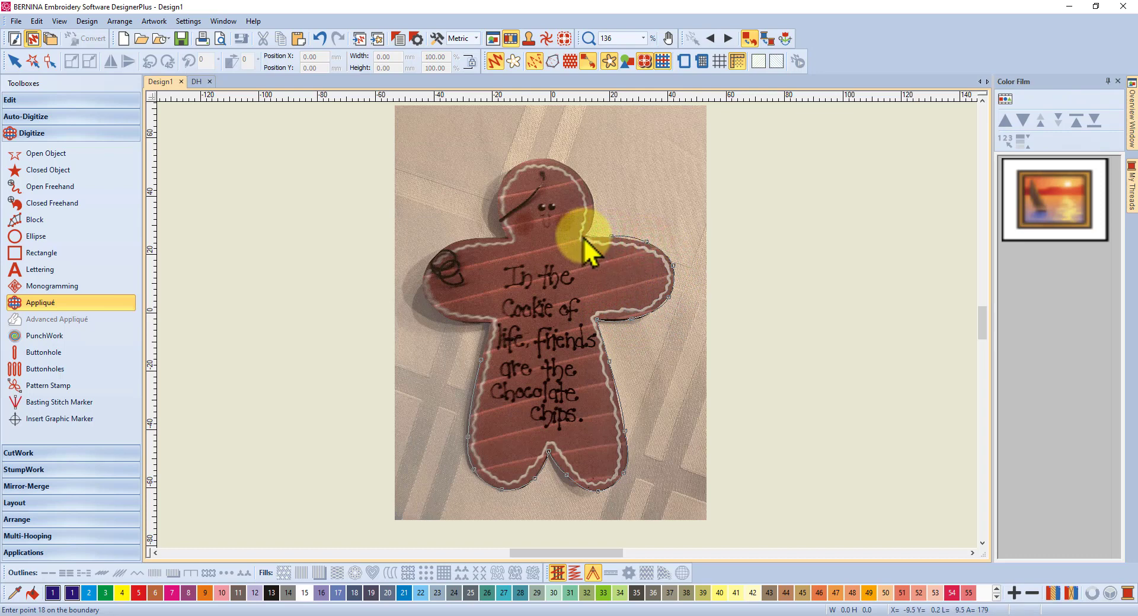
Trace the appliqué boundary around the gingerbread's head, from the right side over the top to the left neck corner.
left_click(592, 210)
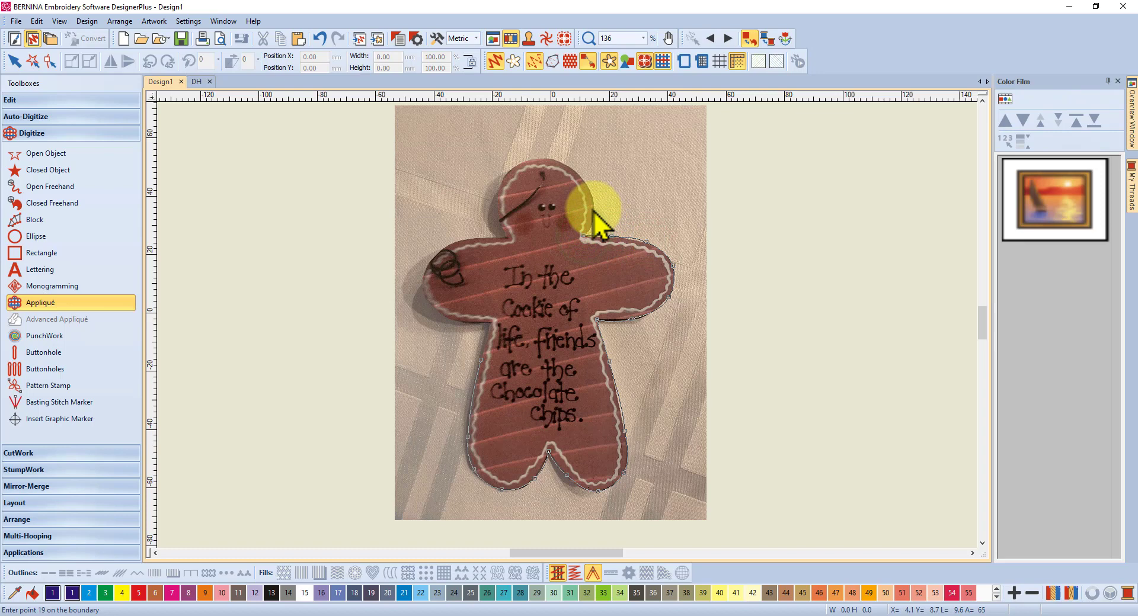
left_click(570, 167)
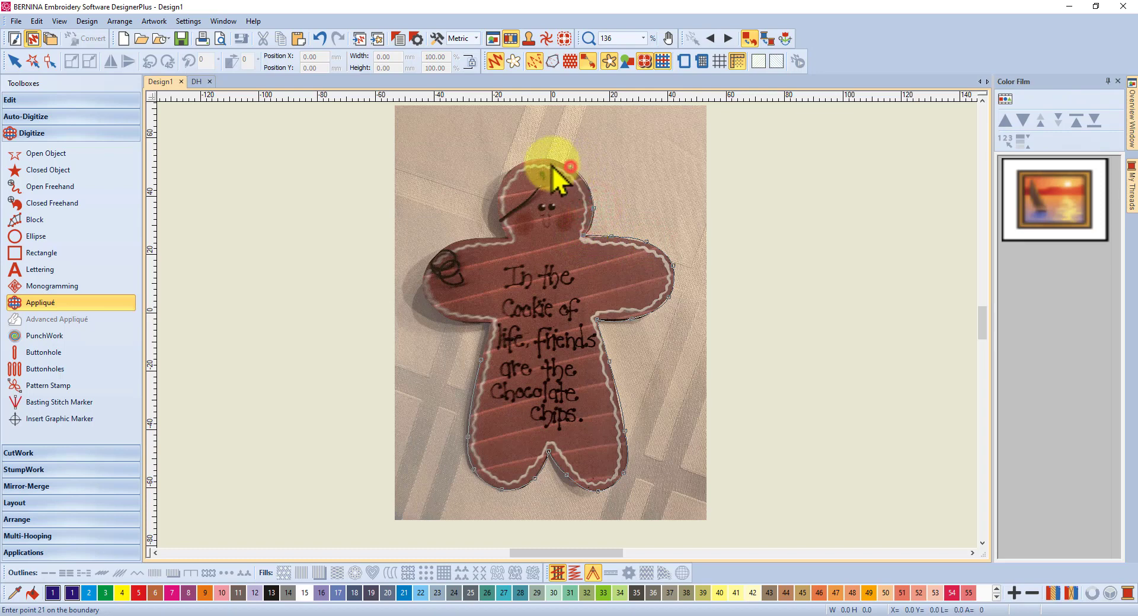
left_click(514, 166)
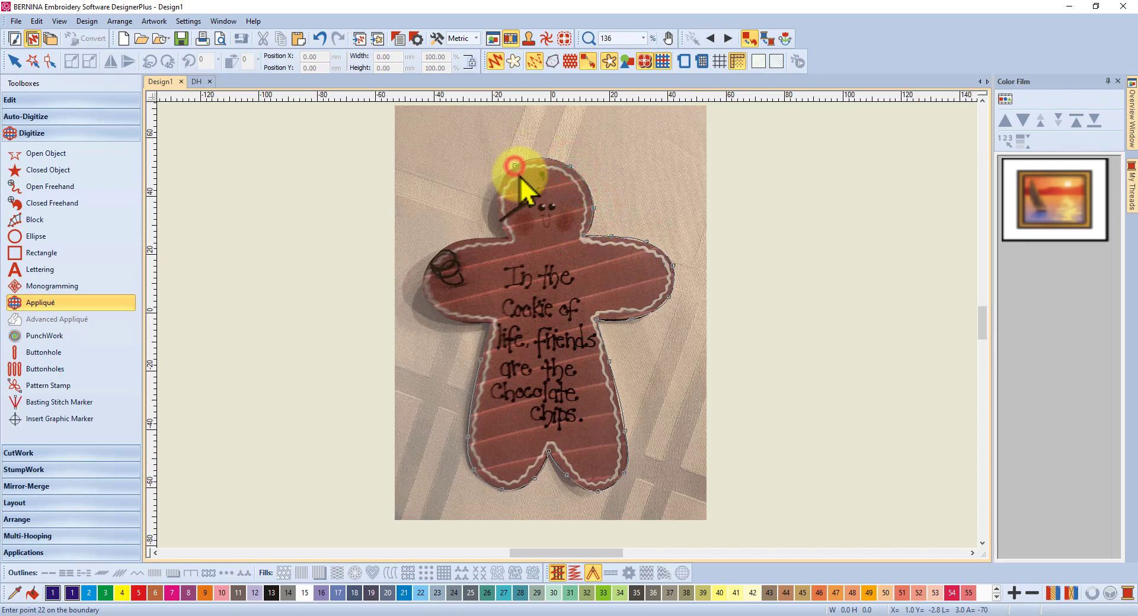
left_click(498, 208)
left_click(508, 240)
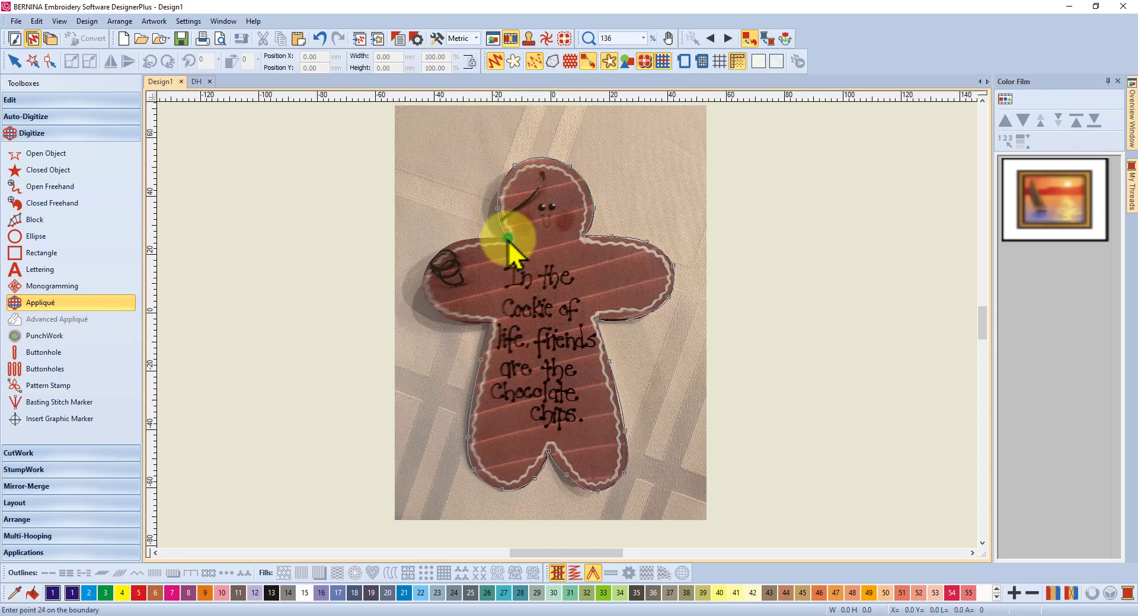
Trace the appliqué boundary around the gingerbread's left arm down to the underarm corner and complete the appliqué.
left_click(431, 262)
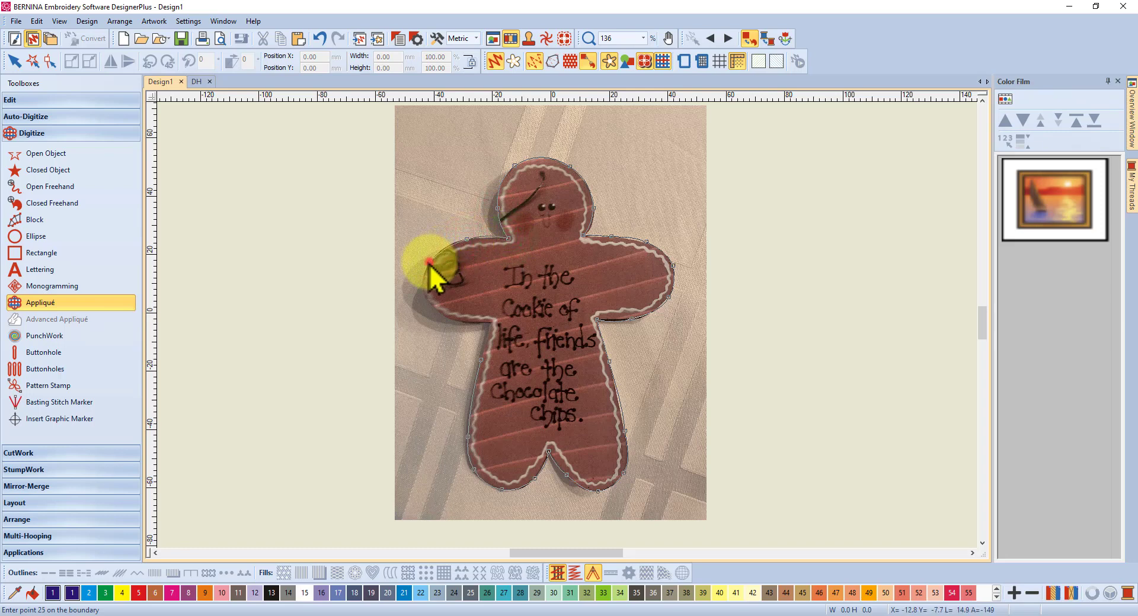
left_click(425, 298)
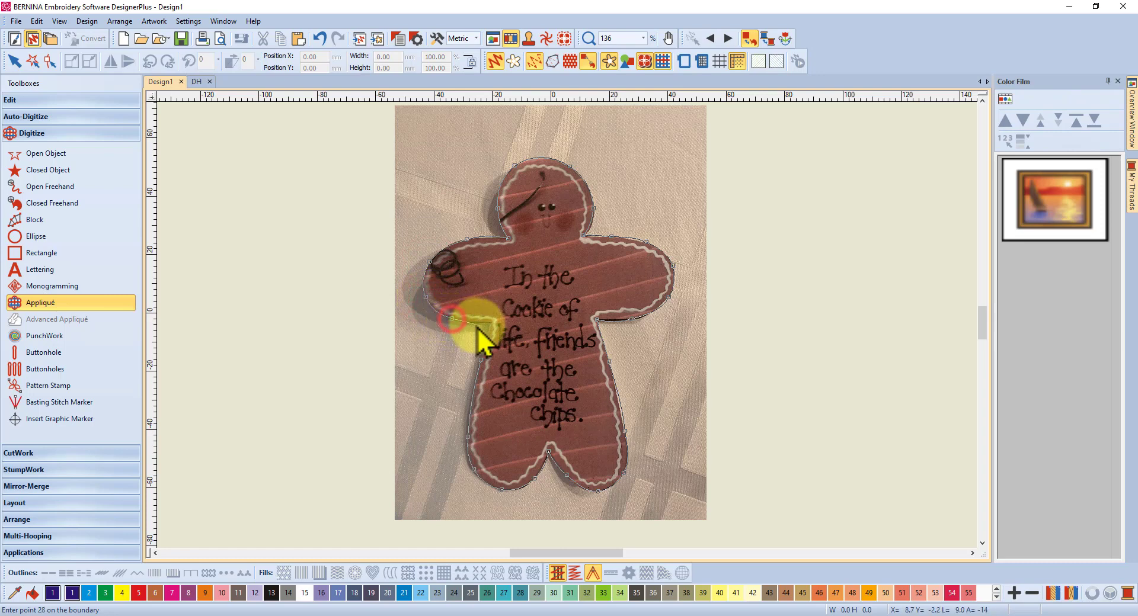
left_click(493, 324)
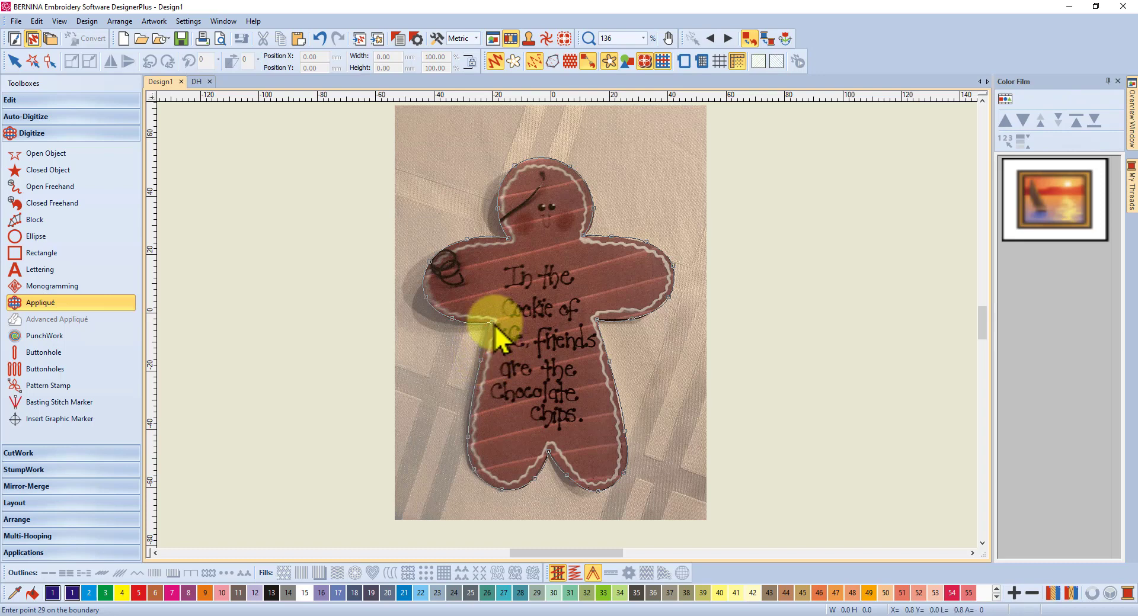
key("Return")
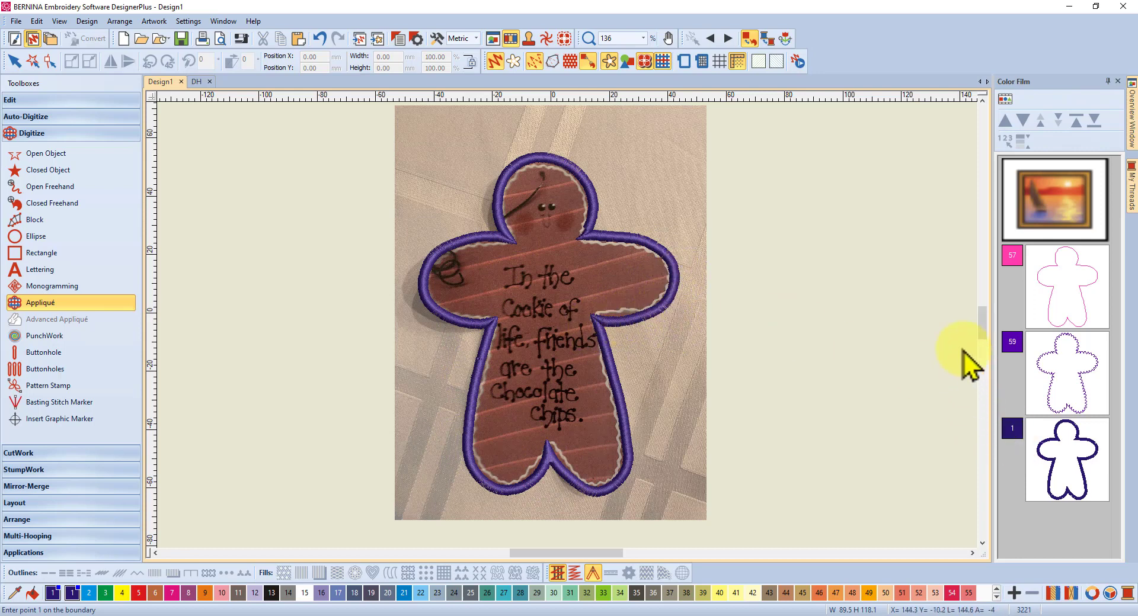
Set the appliqué's fabric to the mid brown-orange color 191,106,63 in its object properties, moving the dialog clear of the design.
left_click(1057, 365)
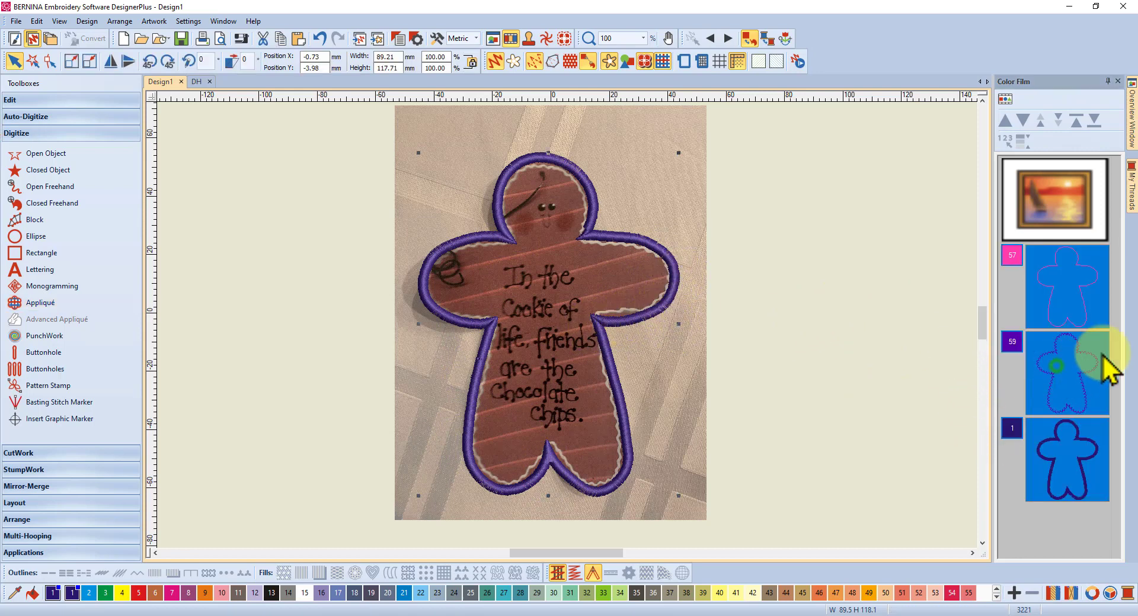
left_click(1077, 288)
left_click_drag(1077, 285, 1051, 290)
right_click(1048, 287)
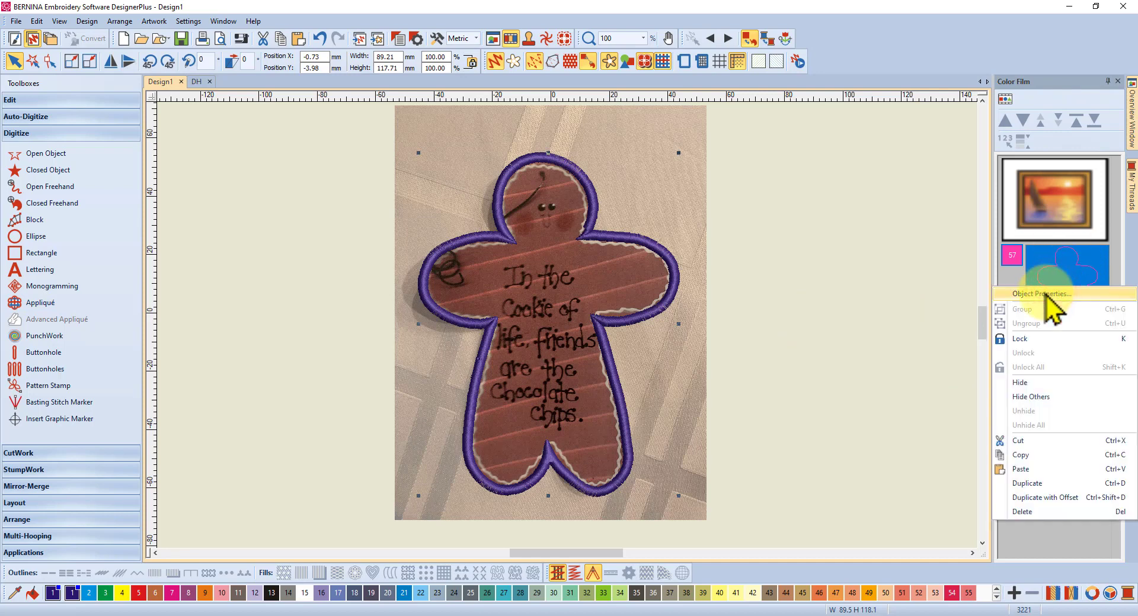
left_click(1046, 295)
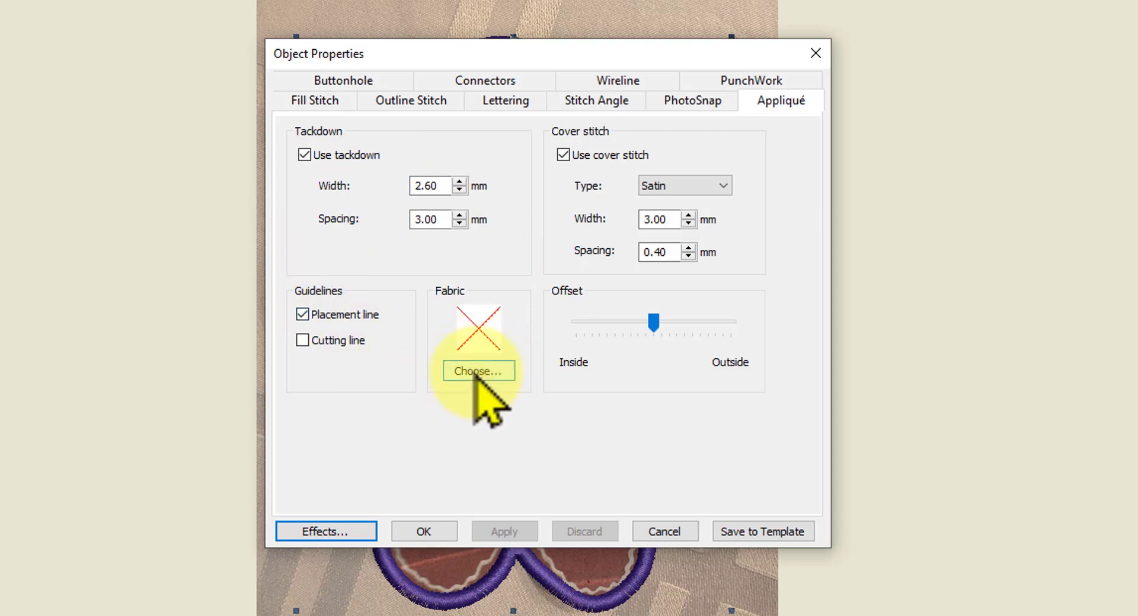
left_click(477, 371)
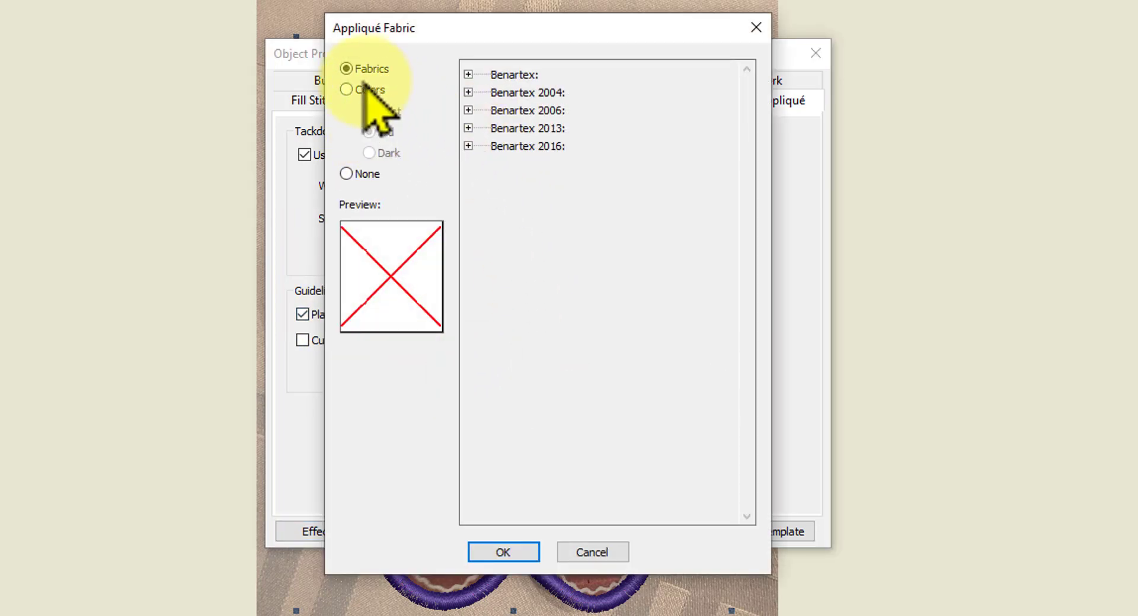
left_click(350, 90)
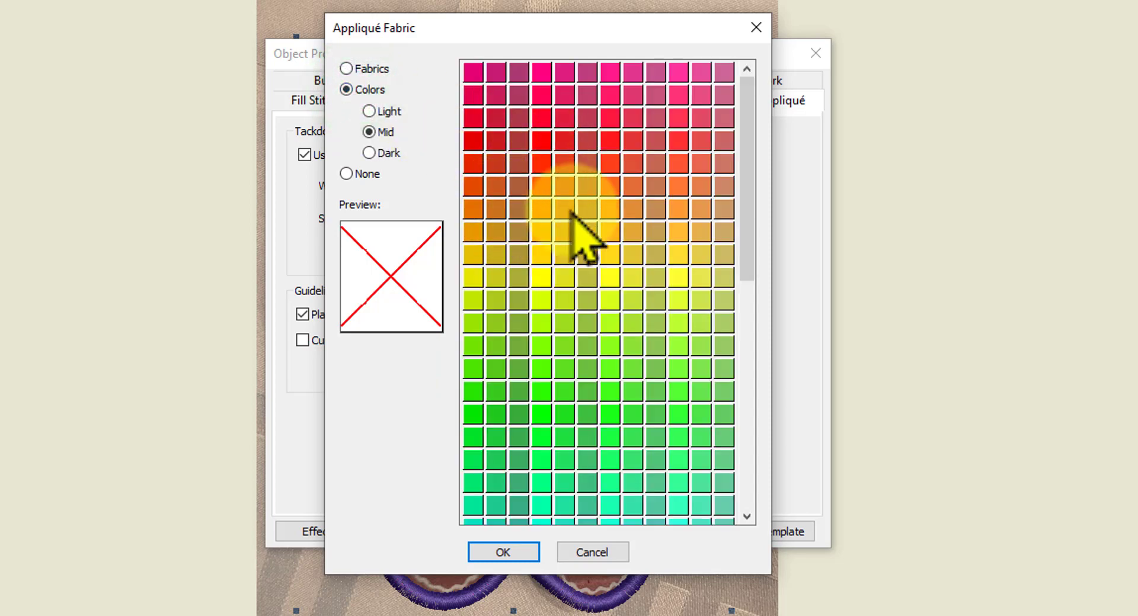
left_click(586, 187)
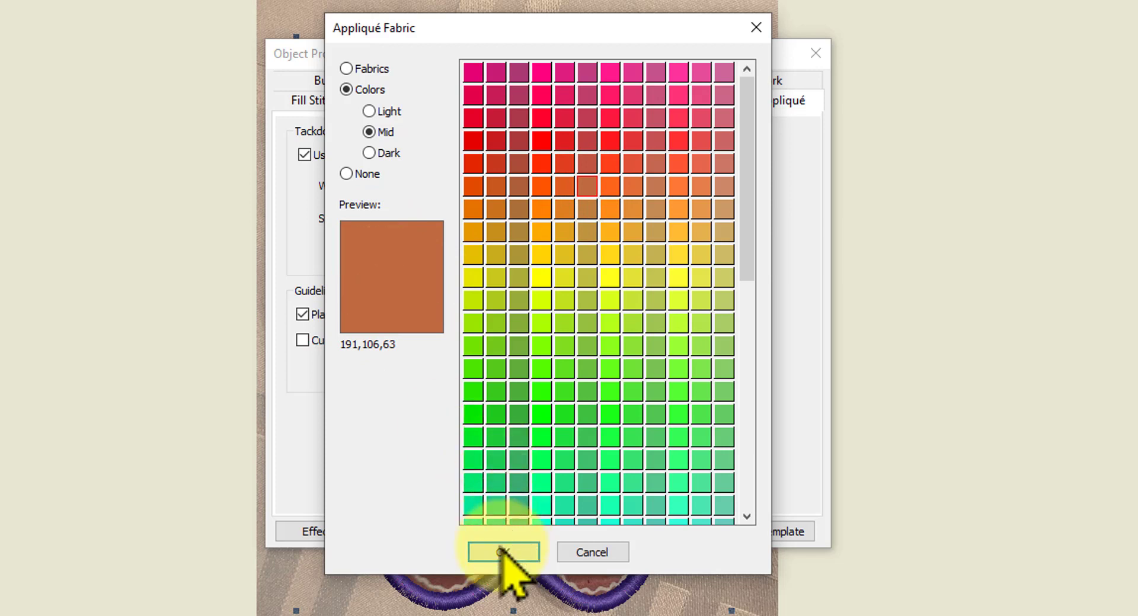
left_click(503, 553)
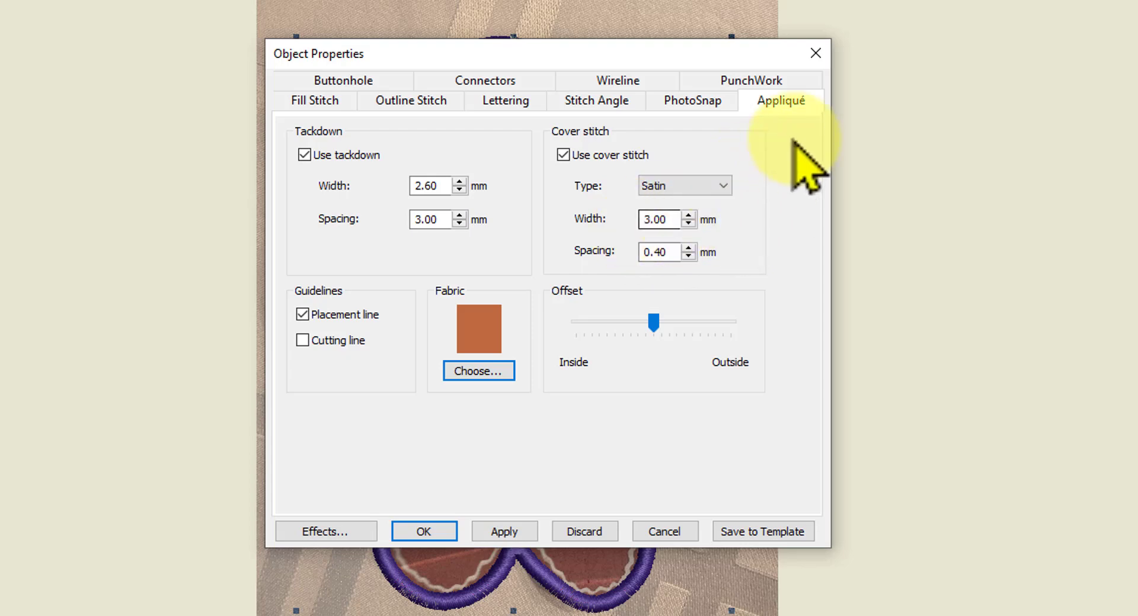
left_click_drag(595, 54, 1086, 26)
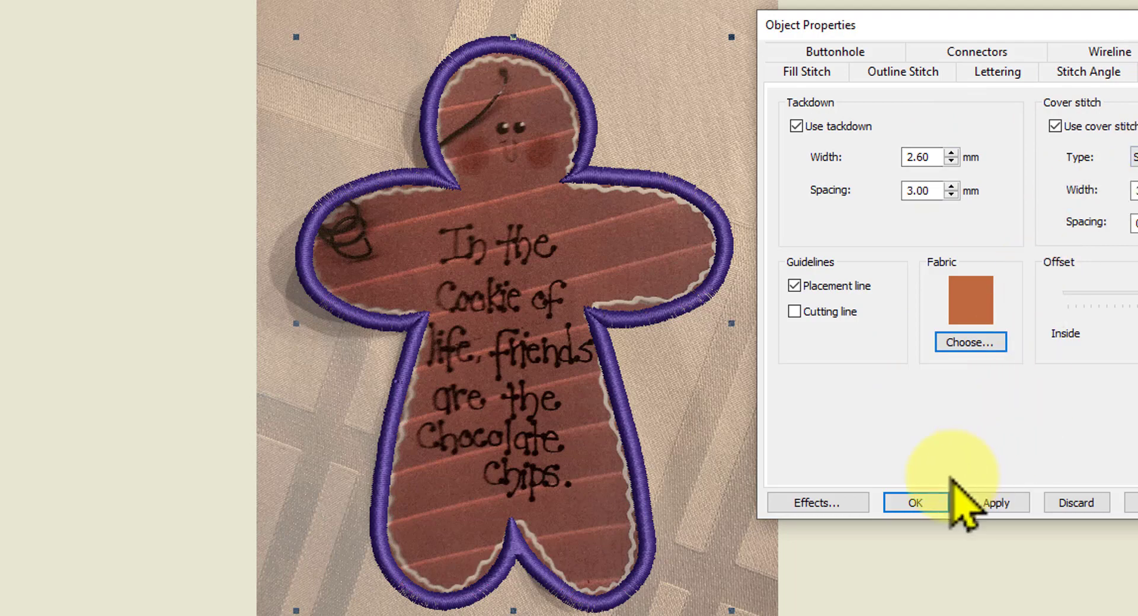
left_click(915, 503)
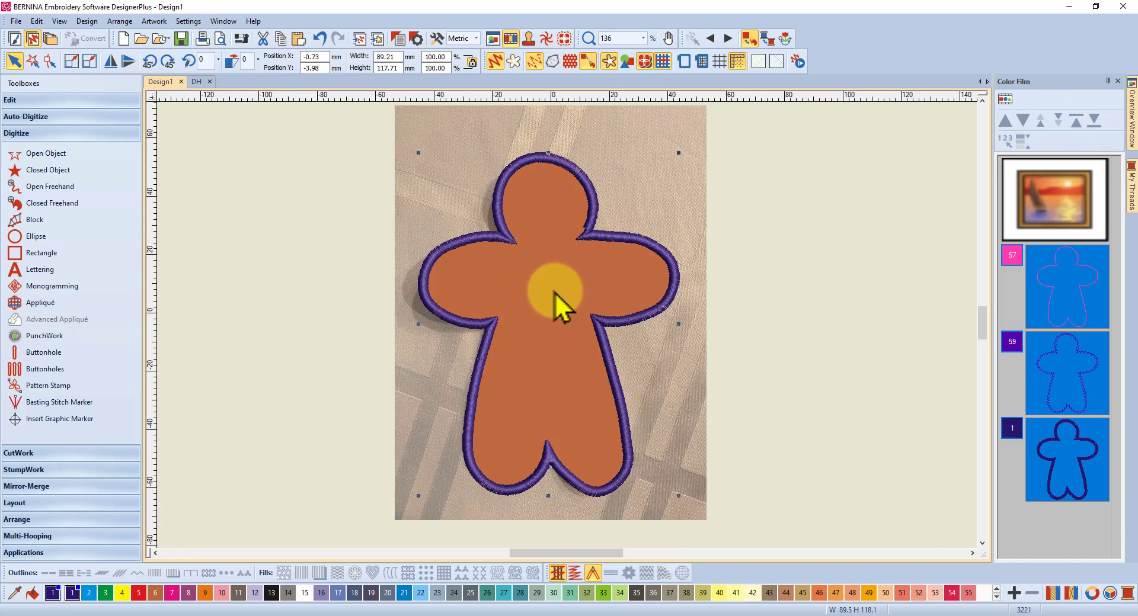
Hide the appliqué fabric and break the gingerbread appliqué apart into separate objects.
left_click(664, 61)
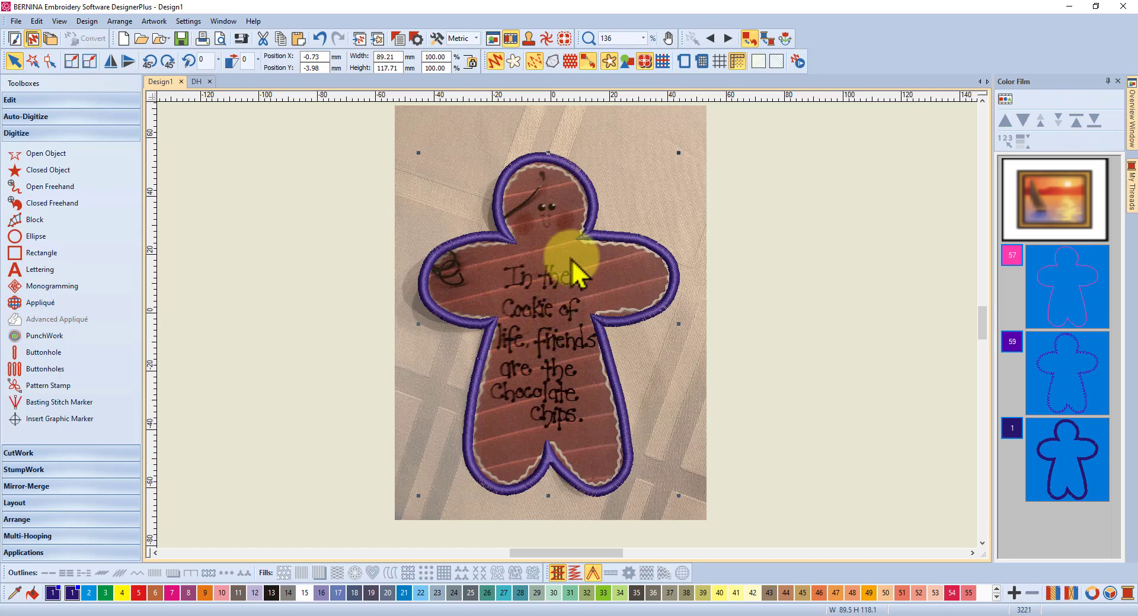
left_click_drag(1064, 335, 1087, 323)
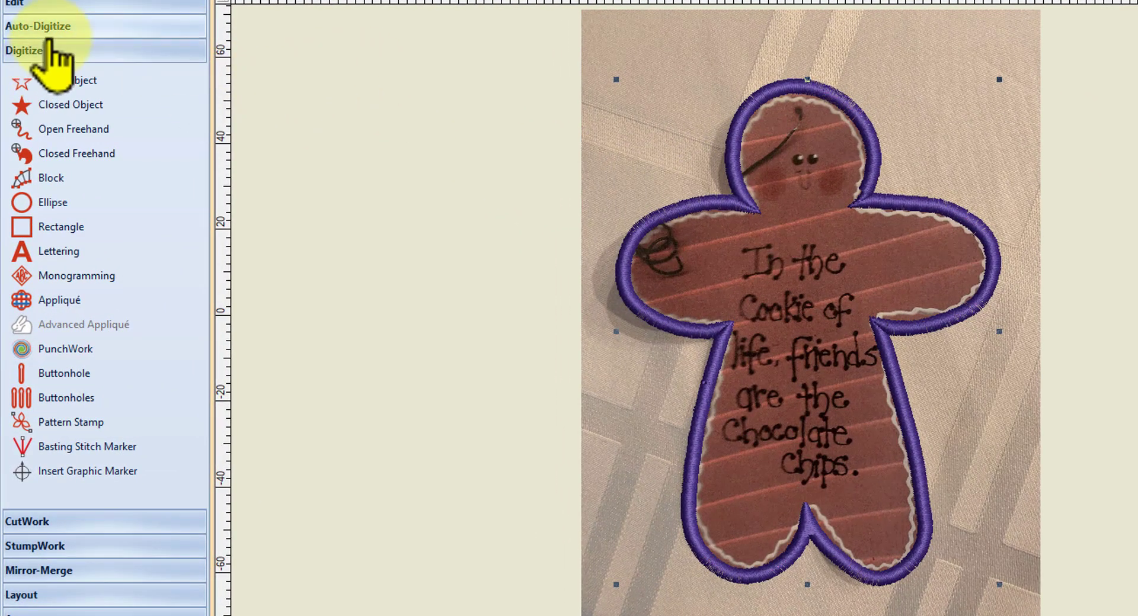
left_click(52, 5)
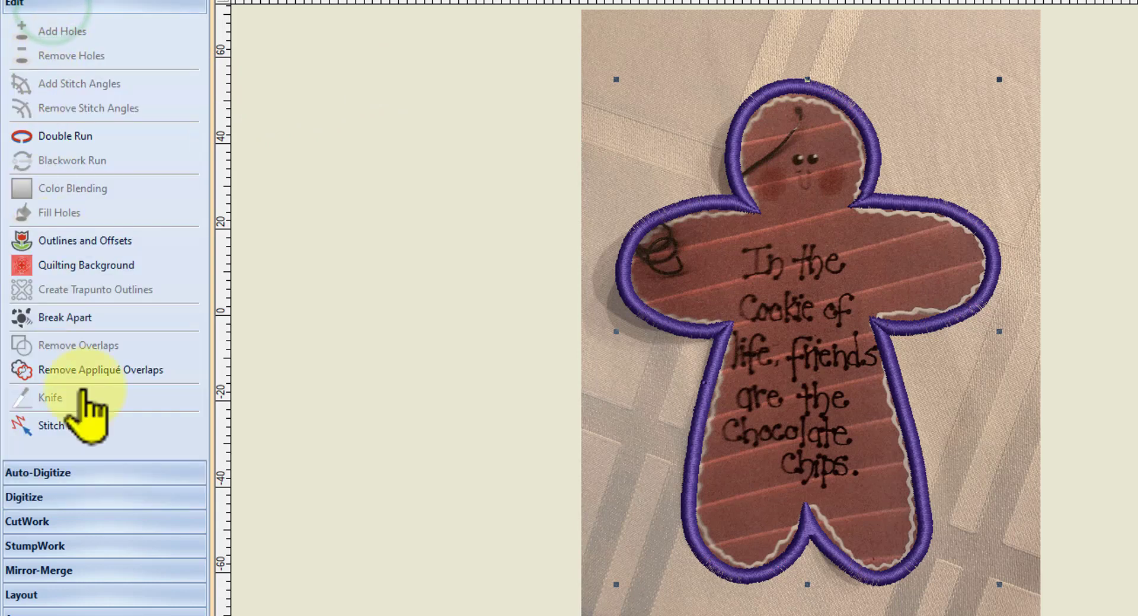
left_click(66, 323)
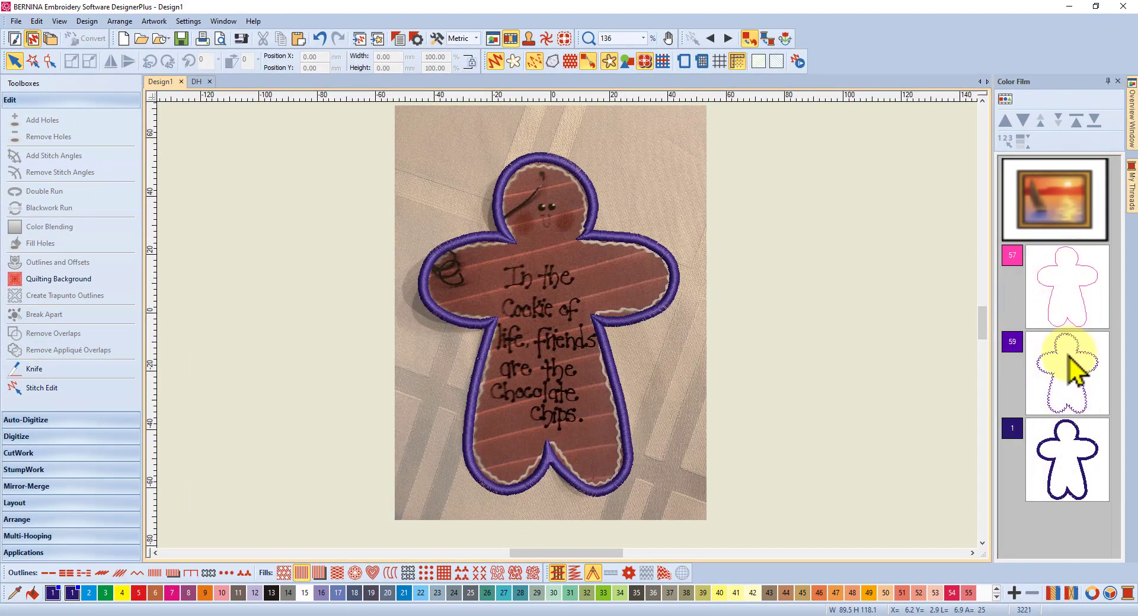
Select the separated cover stitch and placement line in turn, and list the design's individual objects in the Color Film.
left_click(1071, 300)
left_click(1072, 388)
left_click(1079, 464)
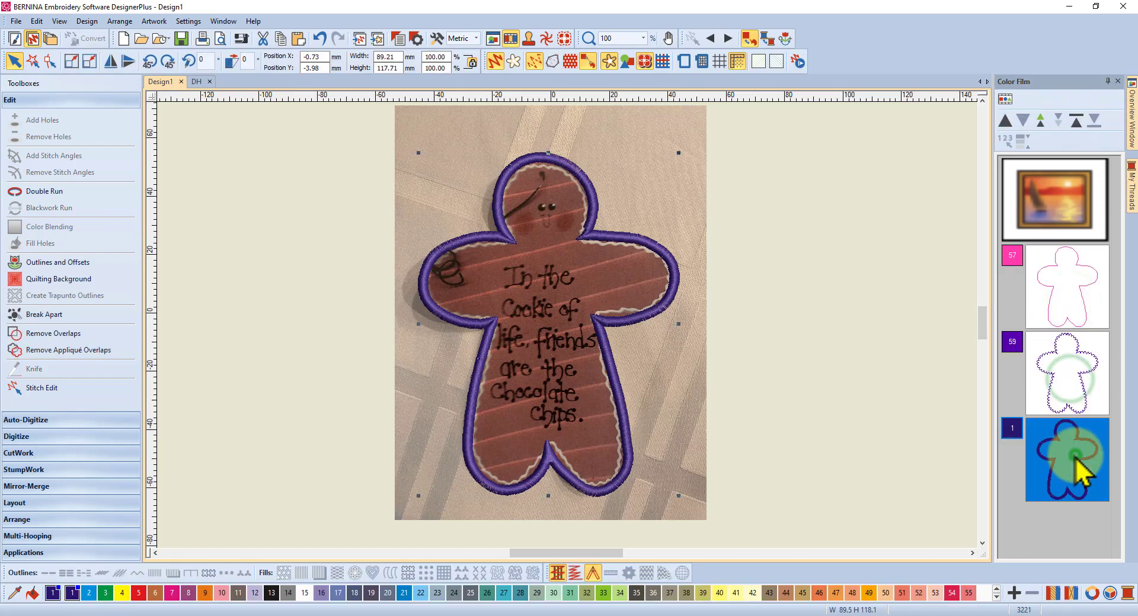
left_click(1066, 296)
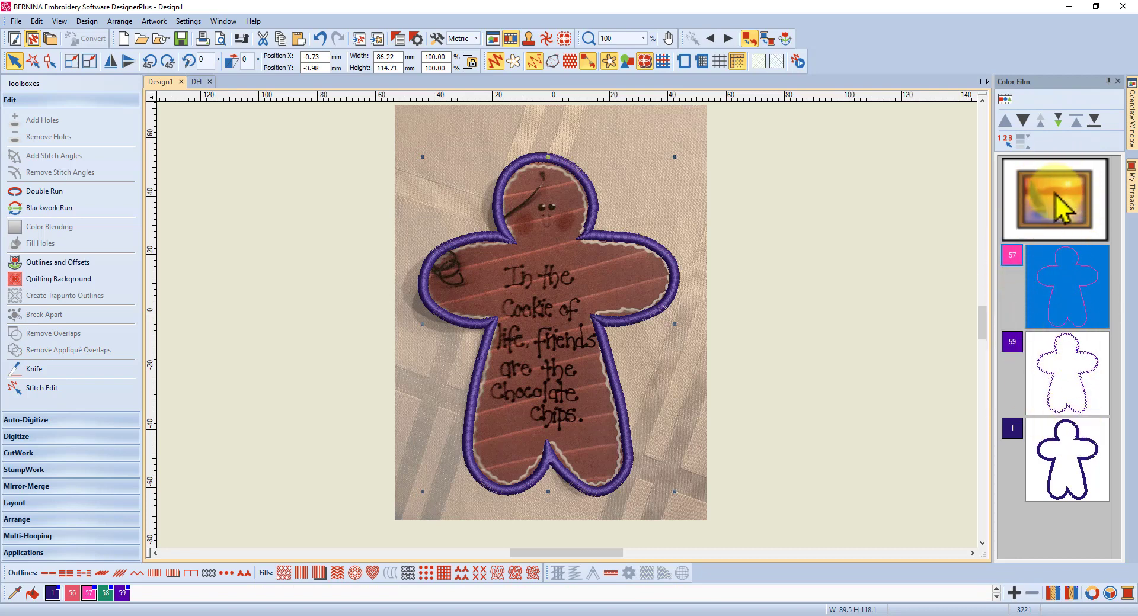
left_click(1005, 99)
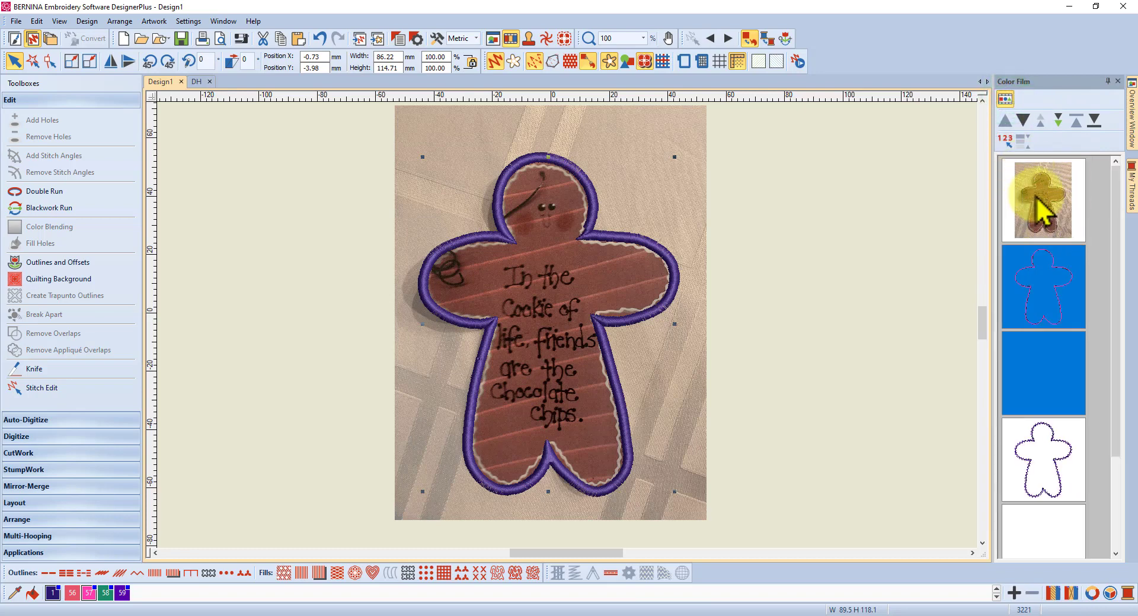
left_click(902, 297)
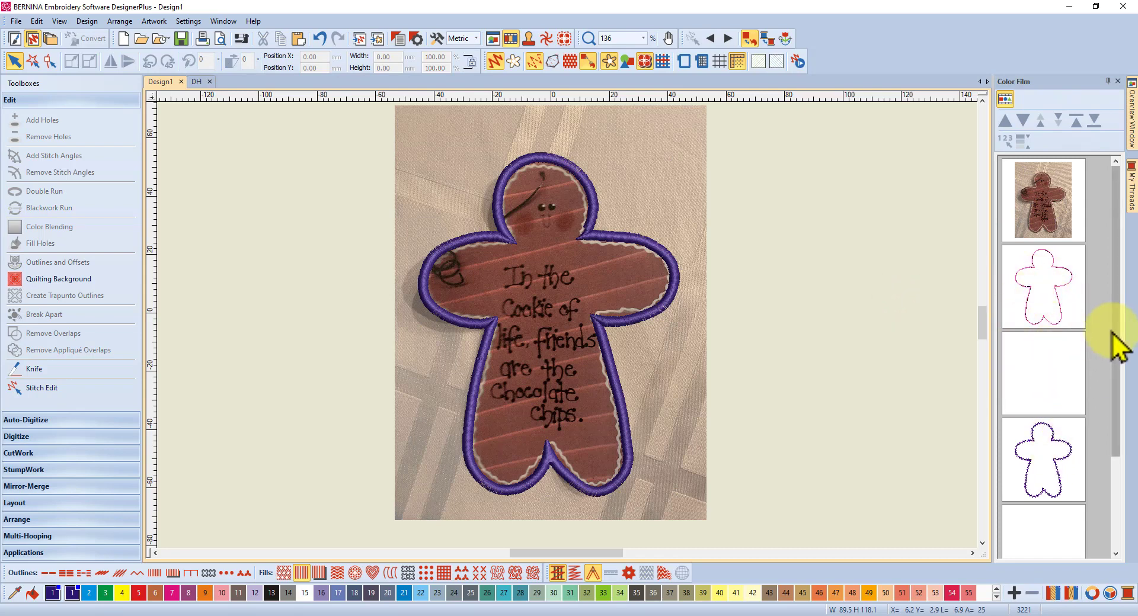
Delete the two blank objects that sit between the placement line, the tackdown and the satin cover stitch.
left_click_drag(1109, 326, 1119, 398)
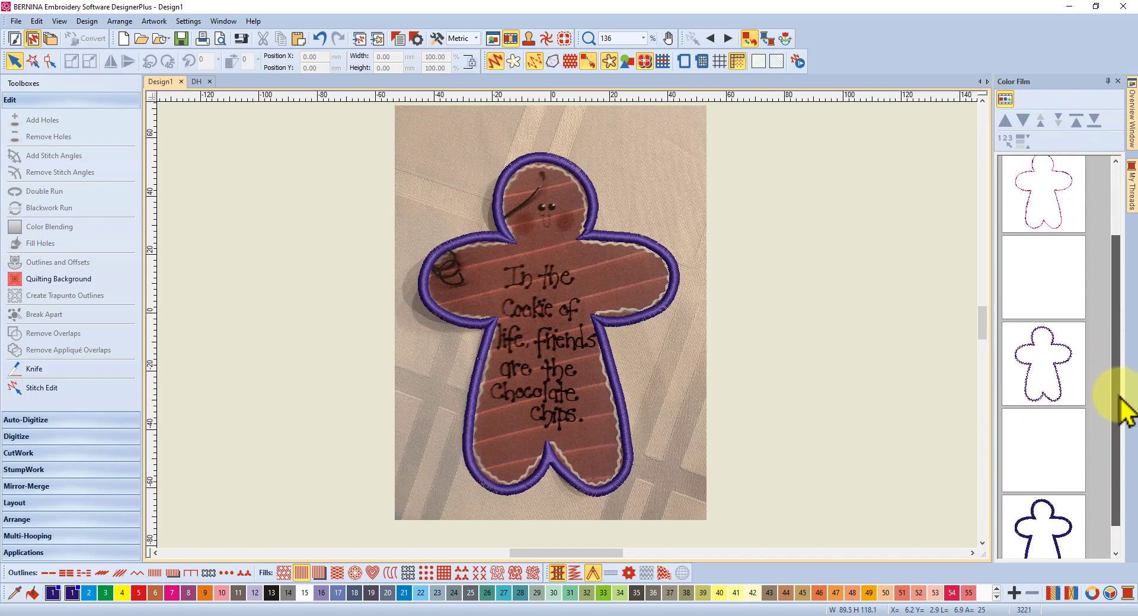
left_click(1037, 279)
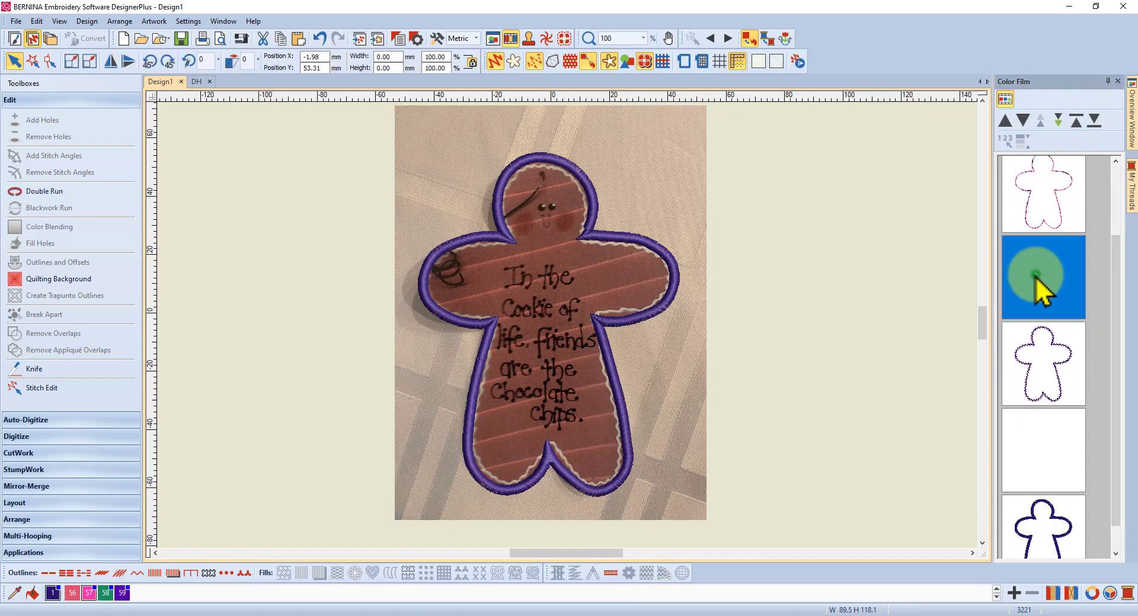
right_click(1041, 272)
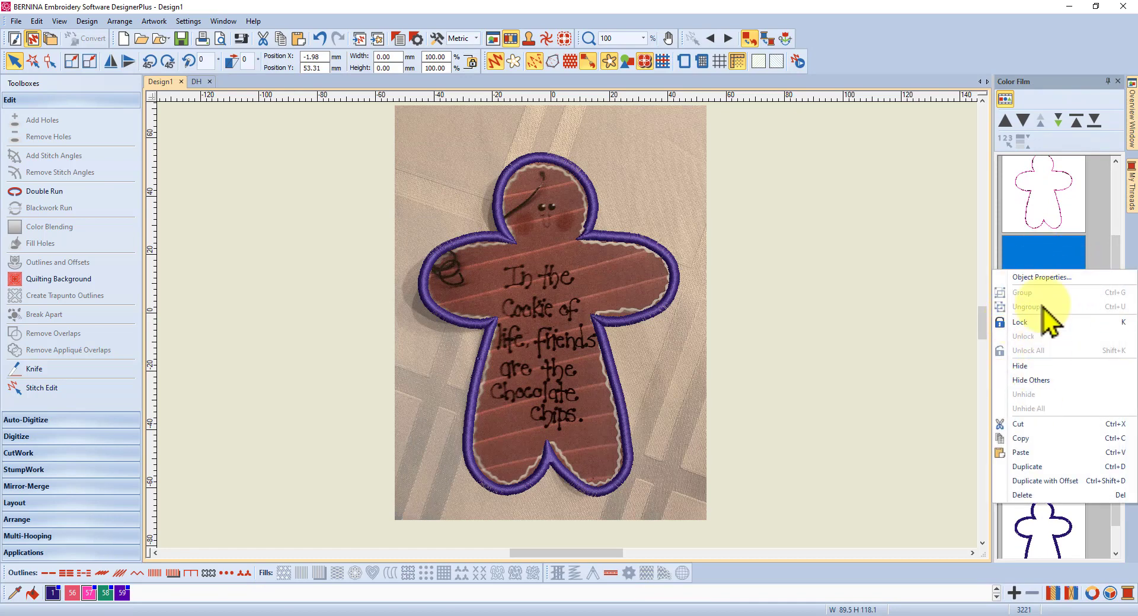
left_click(1041, 273)
left_click(1020, 495)
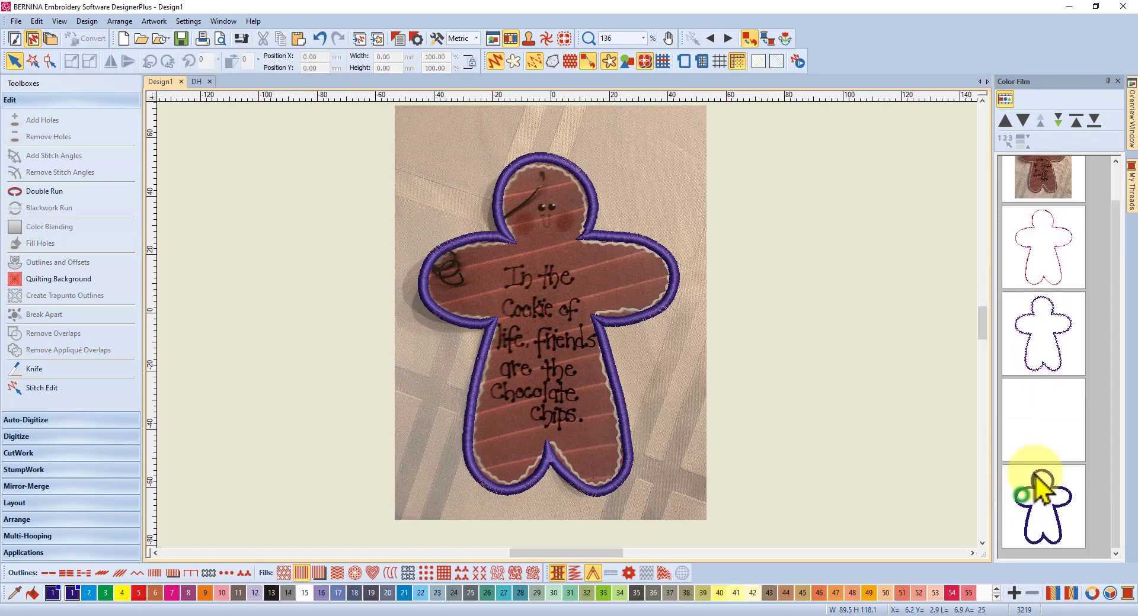
left_click(1041, 414)
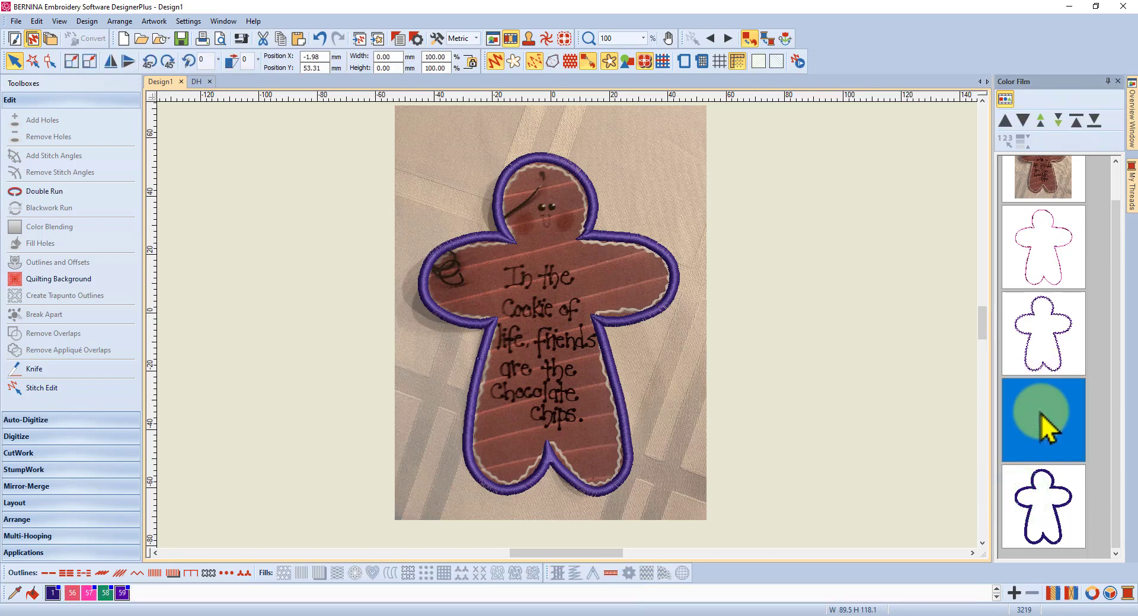
key("Delete")
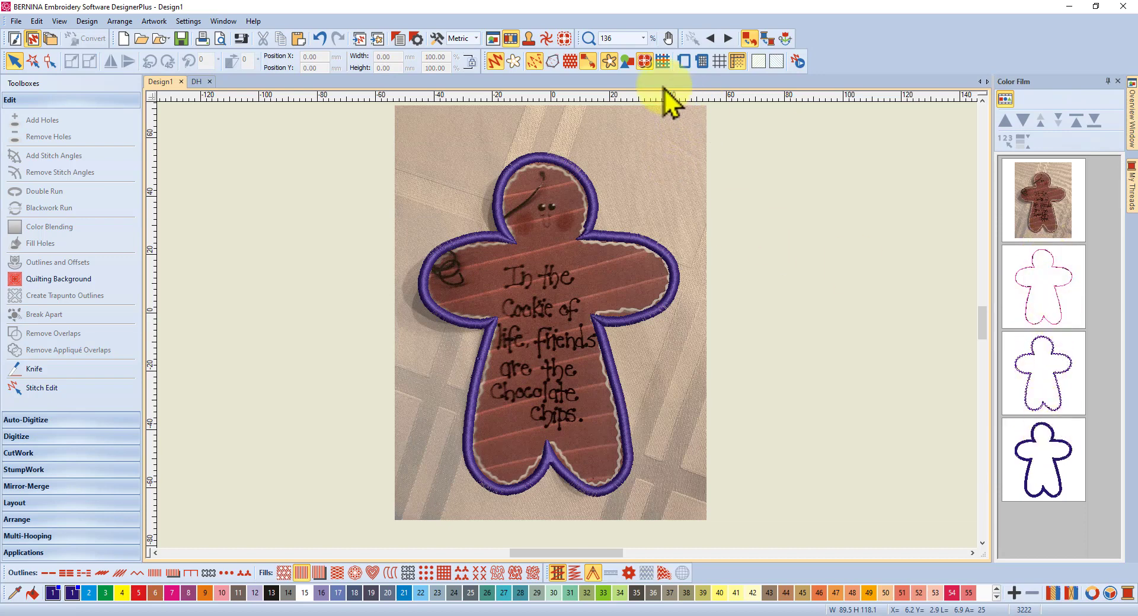
Show the appliqué fabric to check it, and hide it again.
left_click(664, 61)
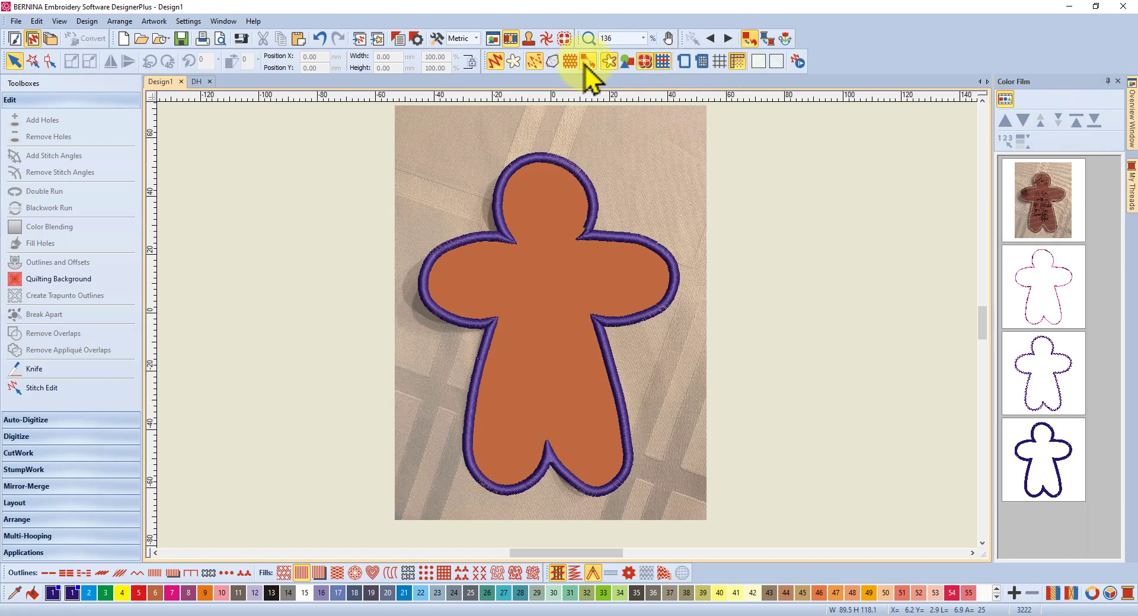
left_click(662, 61)
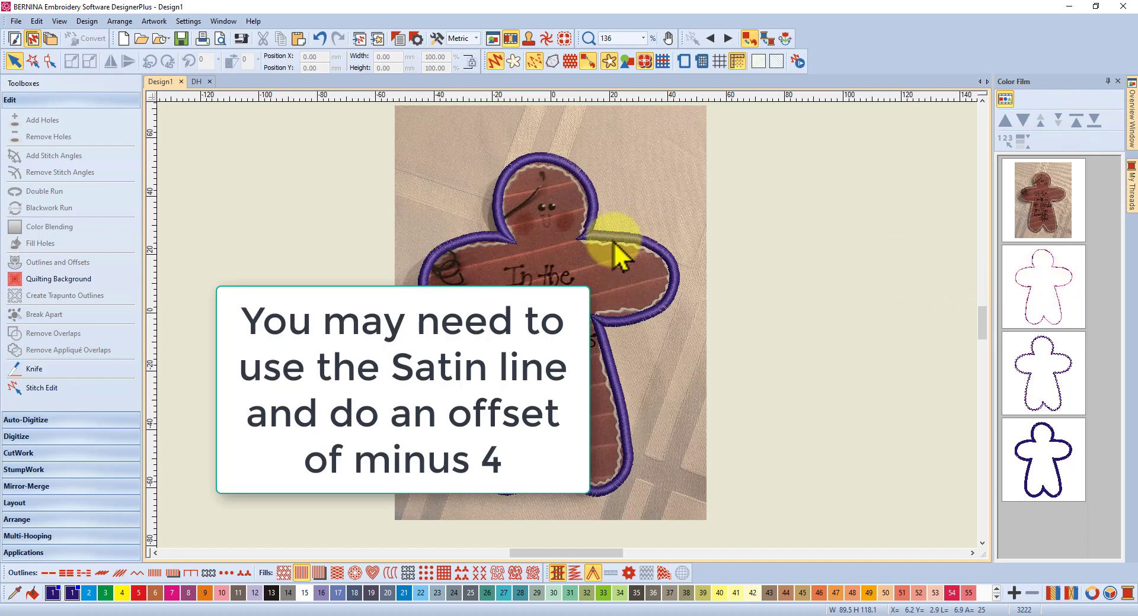
Create one Zigzag offset outline of the placement line at -3.00 mm in color 21 BERNINA, without object outlines, and inspect its stitches.
left_click(1049, 290)
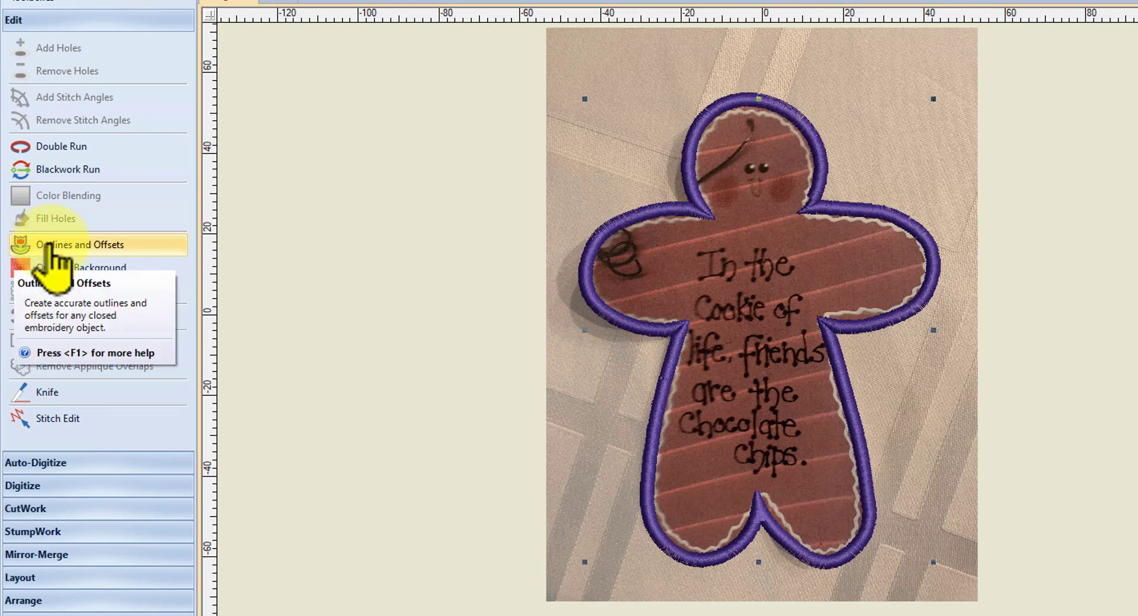
left_click(52, 244)
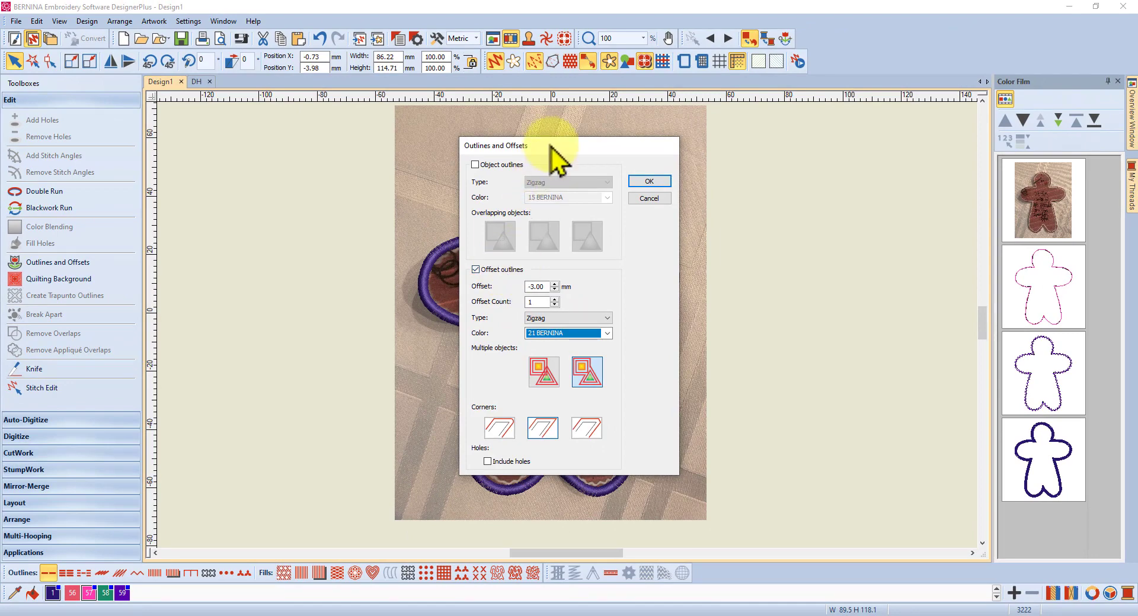
left_click_drag(554, 147, 819, 132)
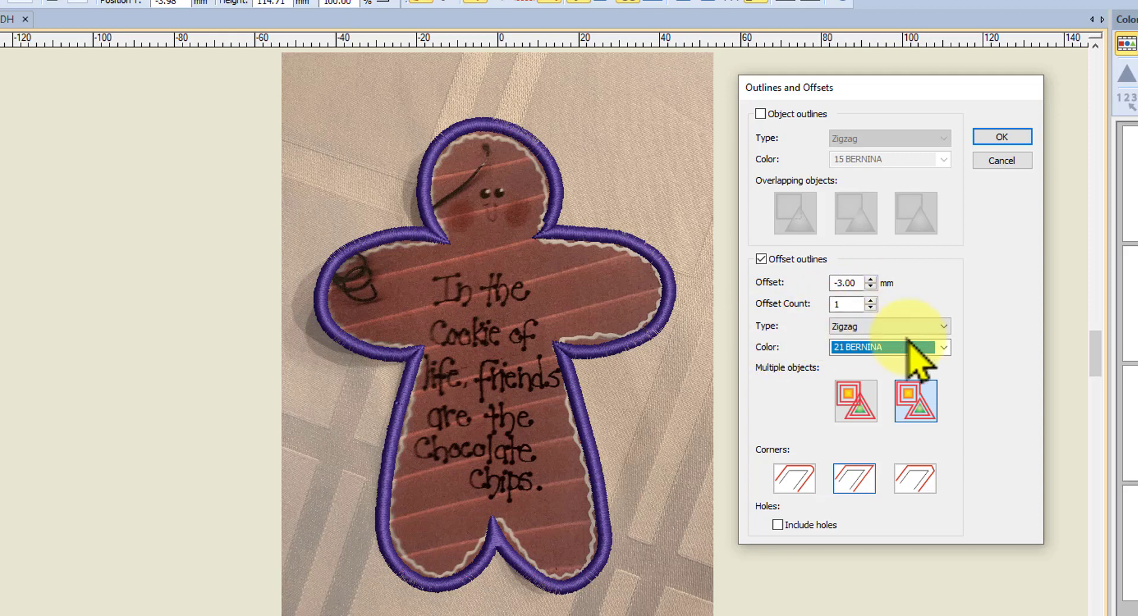
left_click(945, 326)
left_click(947, 326)
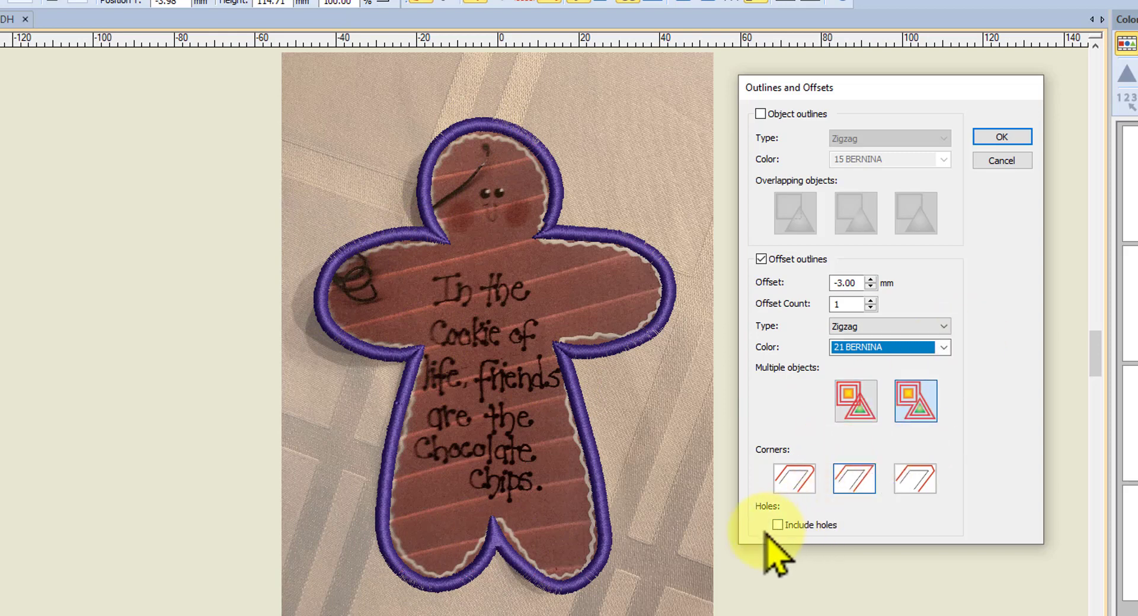
left_click(1002, 138)
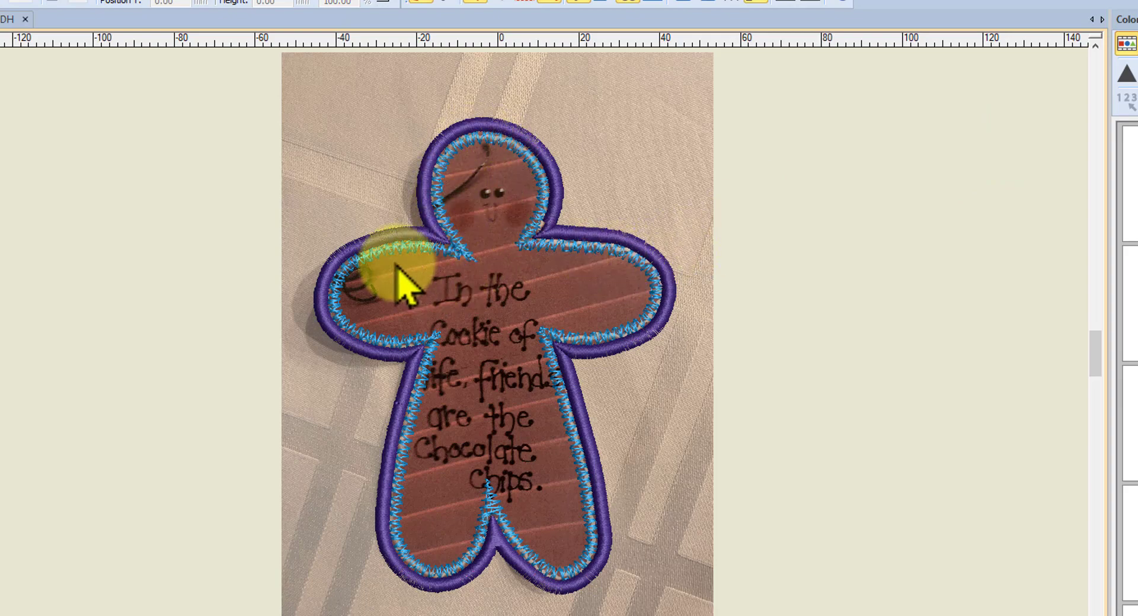
scroll(398, 264, "up", 4)
scroll(533, 353, "up", 2)
scroll(528, 356, "down", 2)
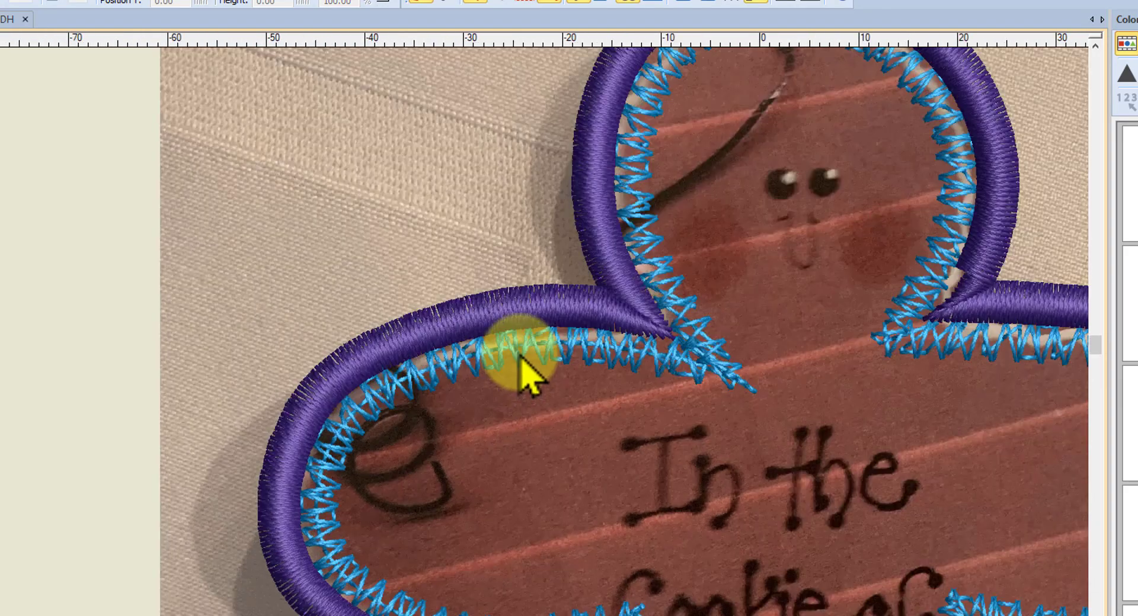
Inspect the inner zigzag outline with Artistic View switched off and on again, and remove the underlay from it.
scroll(510, 368, "down", 1)
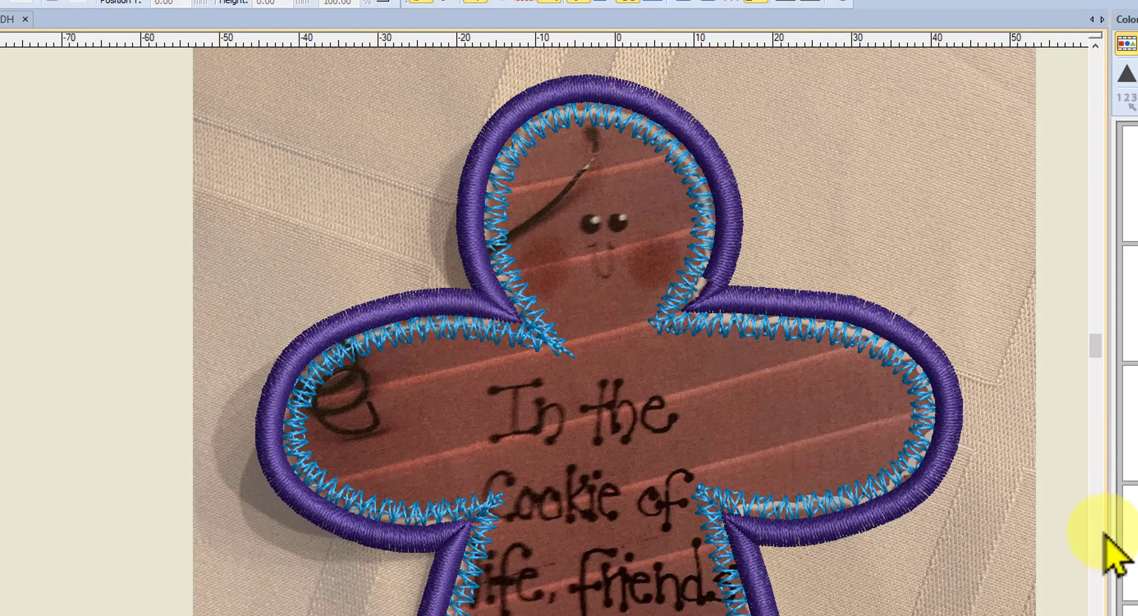
left_click(1130, 424)
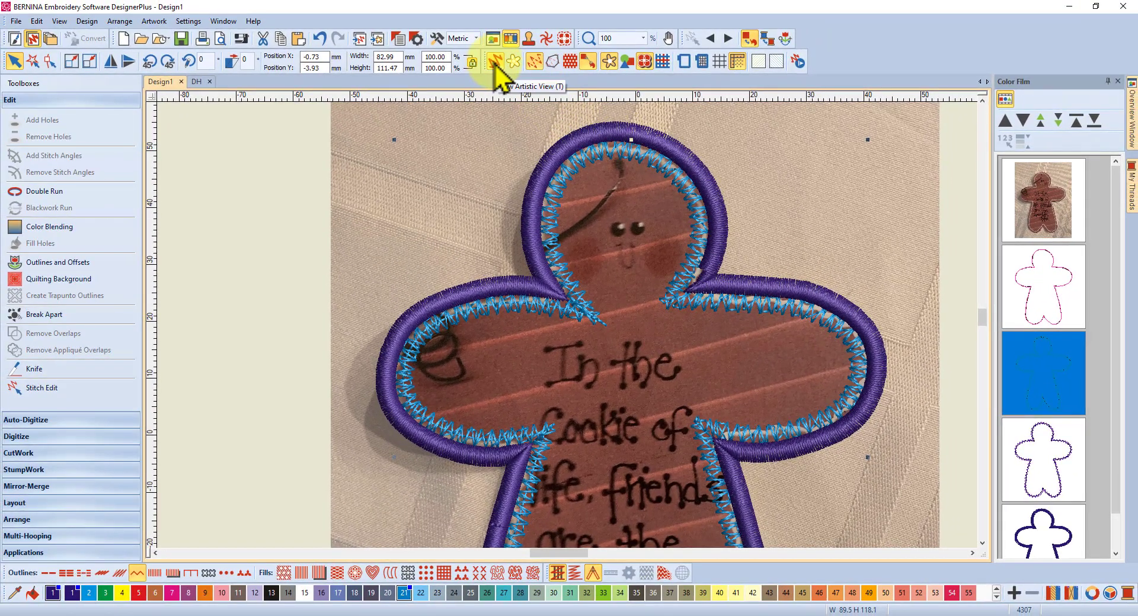
left_click(495, 61)
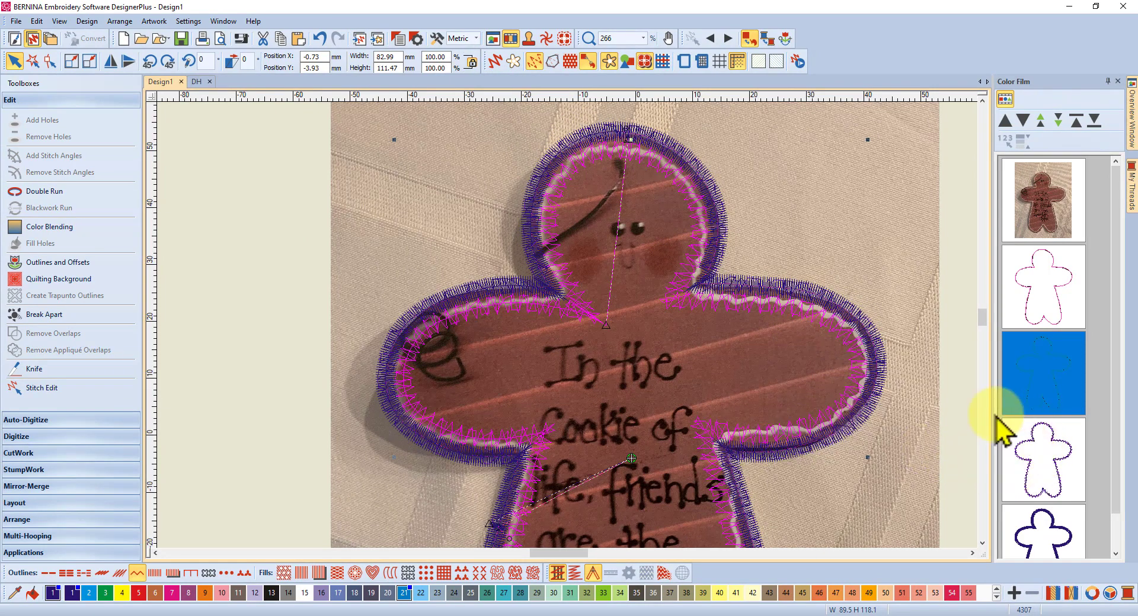
left_click(495, 61)
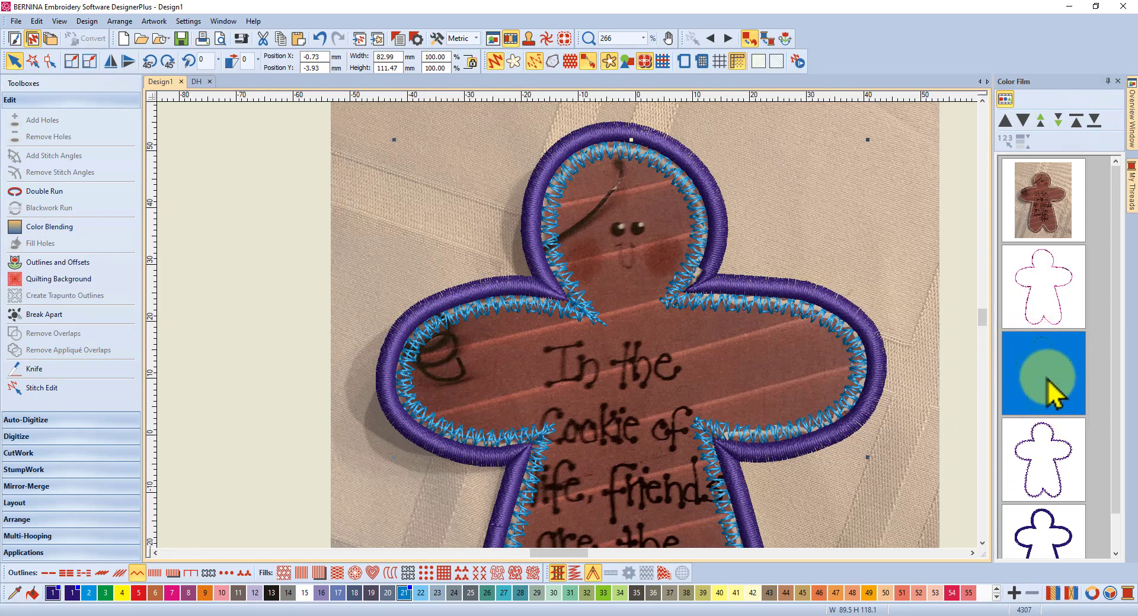
left_click(557, 573)
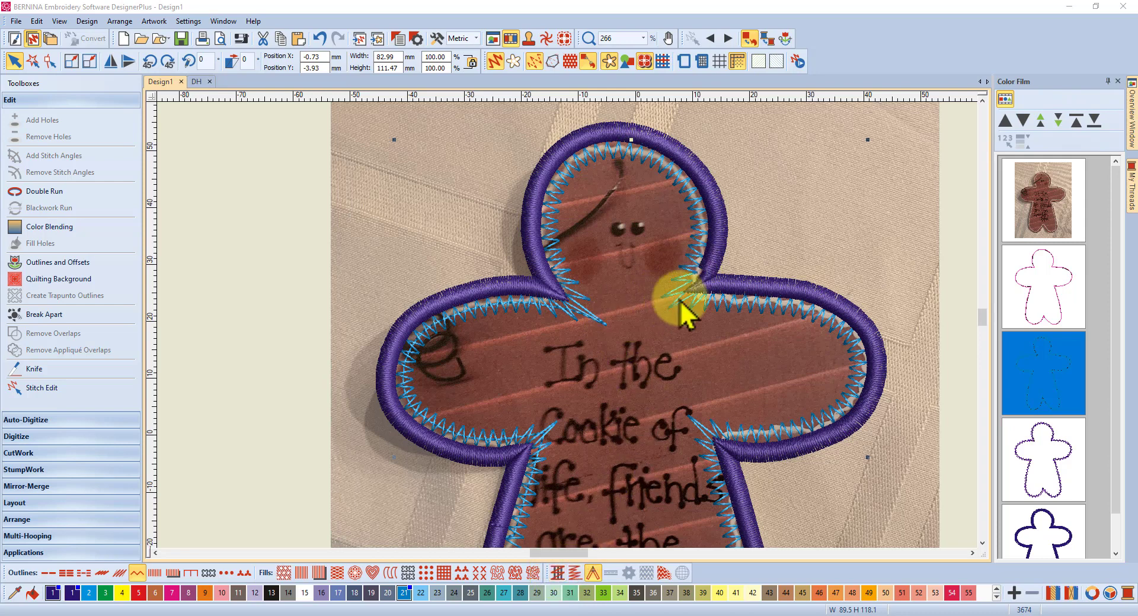
Check the zigzag outline's Underlay effects, and return to its Outline Stitch properties with the dialog clear of the design.
right_click(1041, 363)
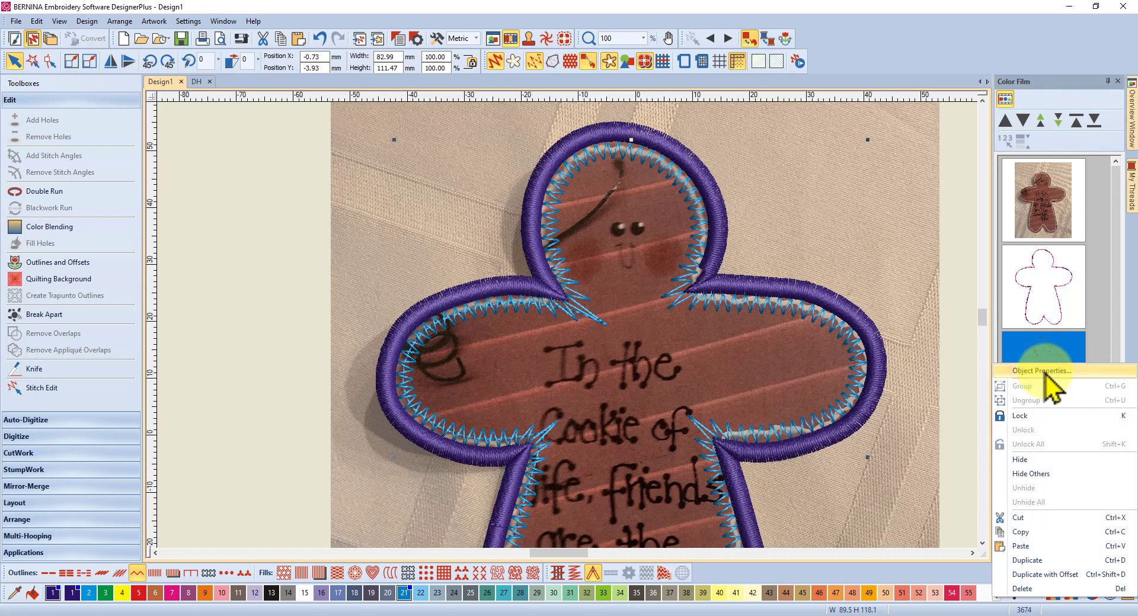
left_click(1041, 371)
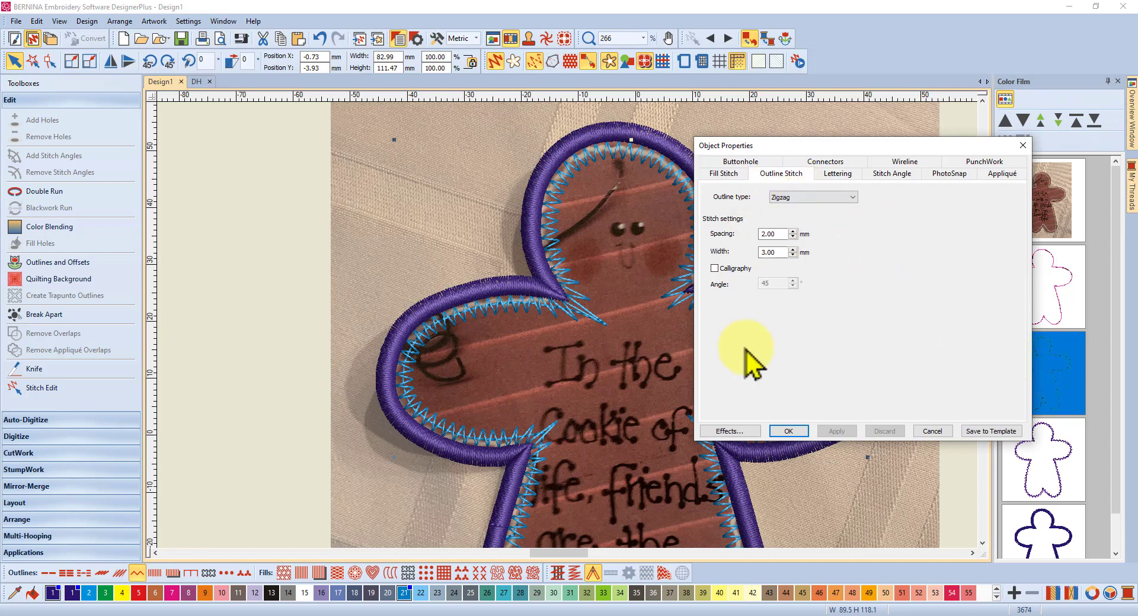
left_click(737, 432)
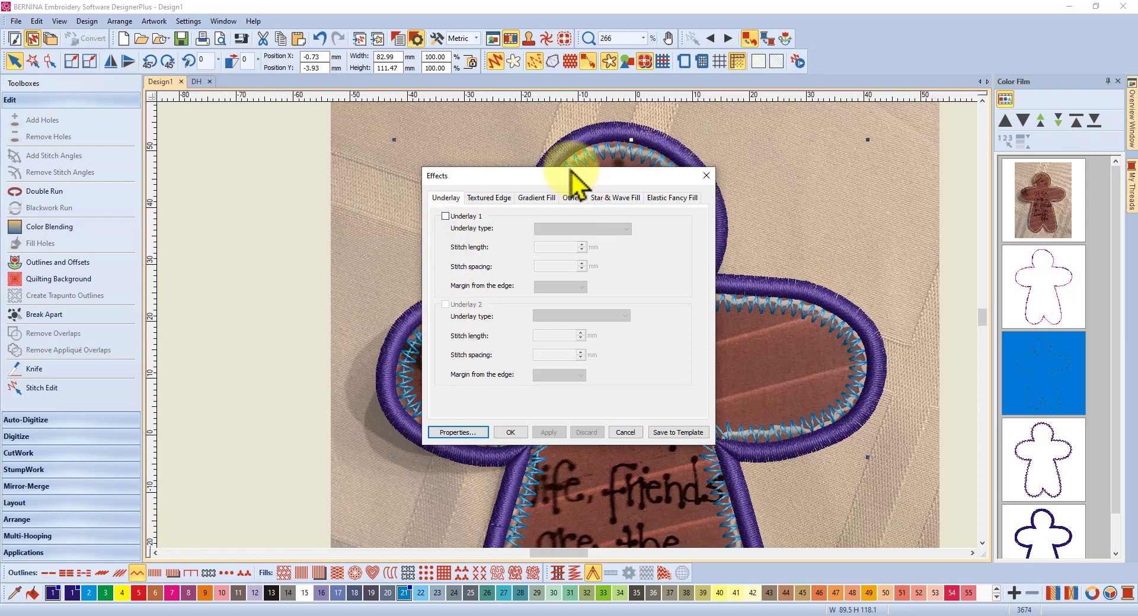
left_click_drag(570, 171, 228, 135)
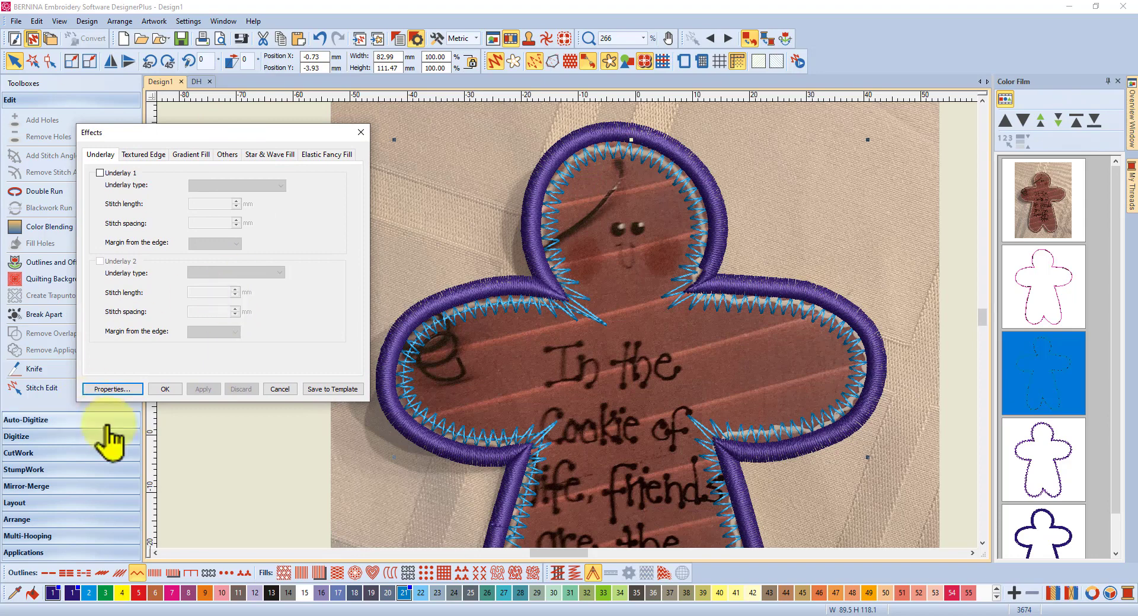
left_click(117, 390)
left_click_drag(890, 143, 38, 157)
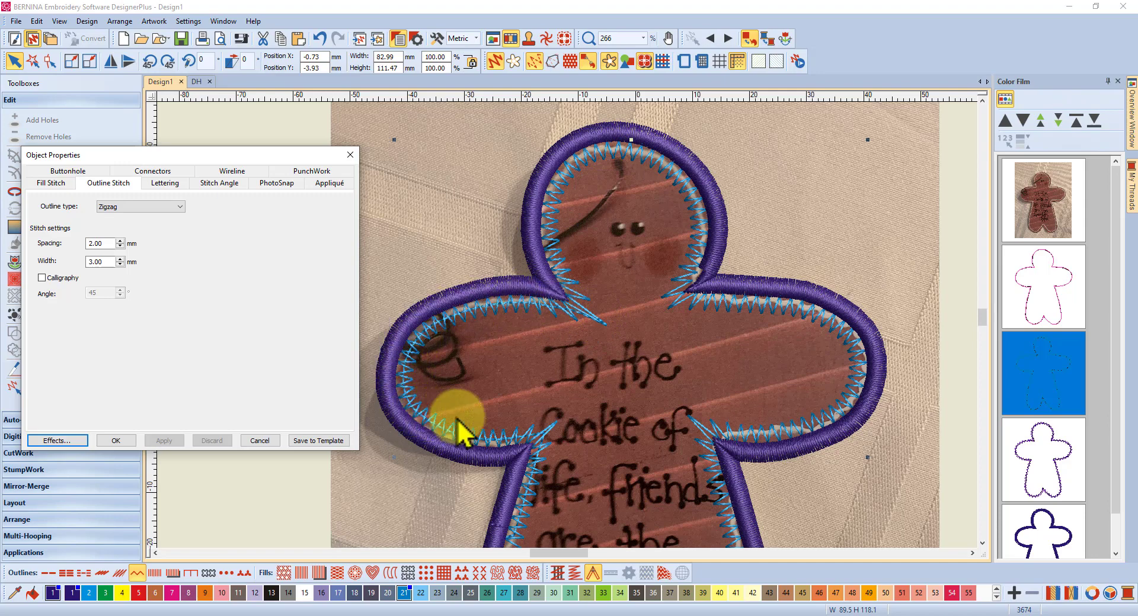
Reshape the zigzag outline by moving its start and end points together at the left side of the body, and check the stitches there.
scroll(553, 444, "down", 2)
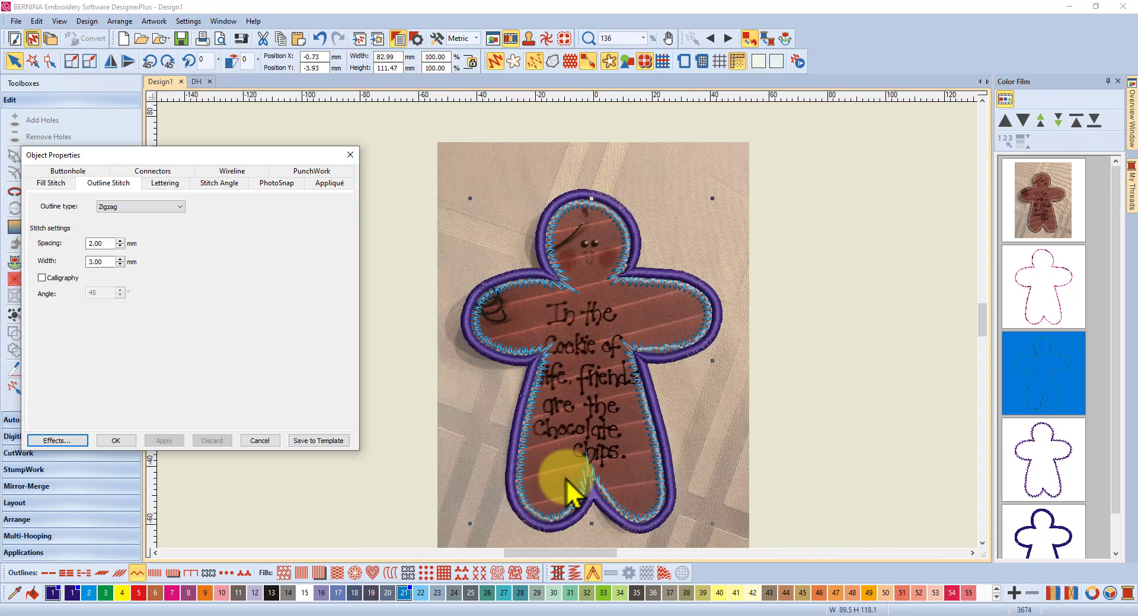
scroll(569, 329, "up", 1)
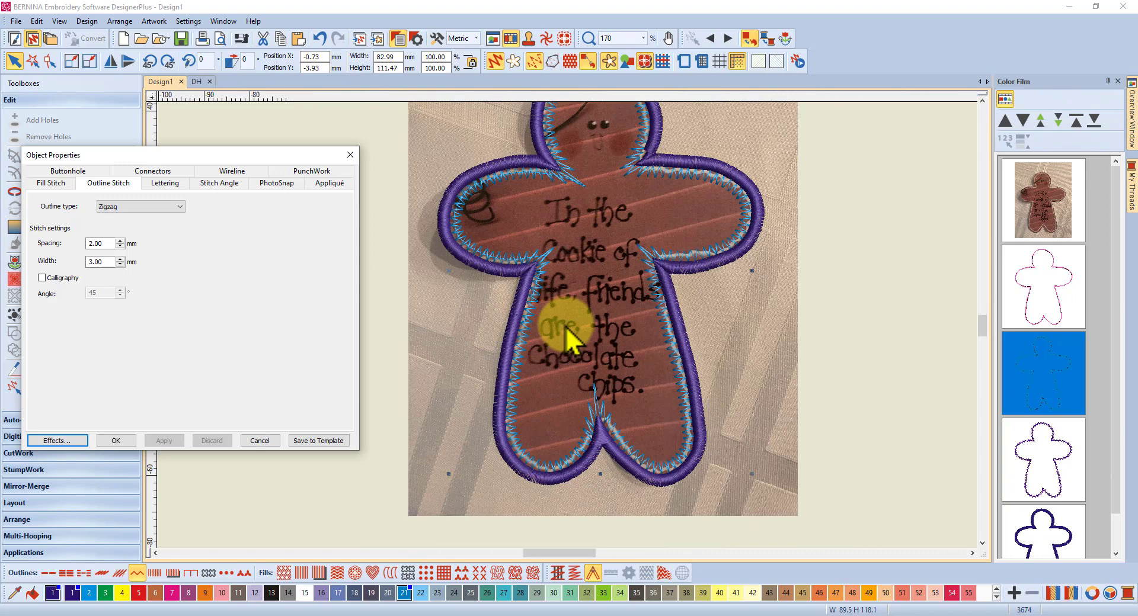
scroll(567, 327, "up", 1)
scroll(562, 262, "down", 1)
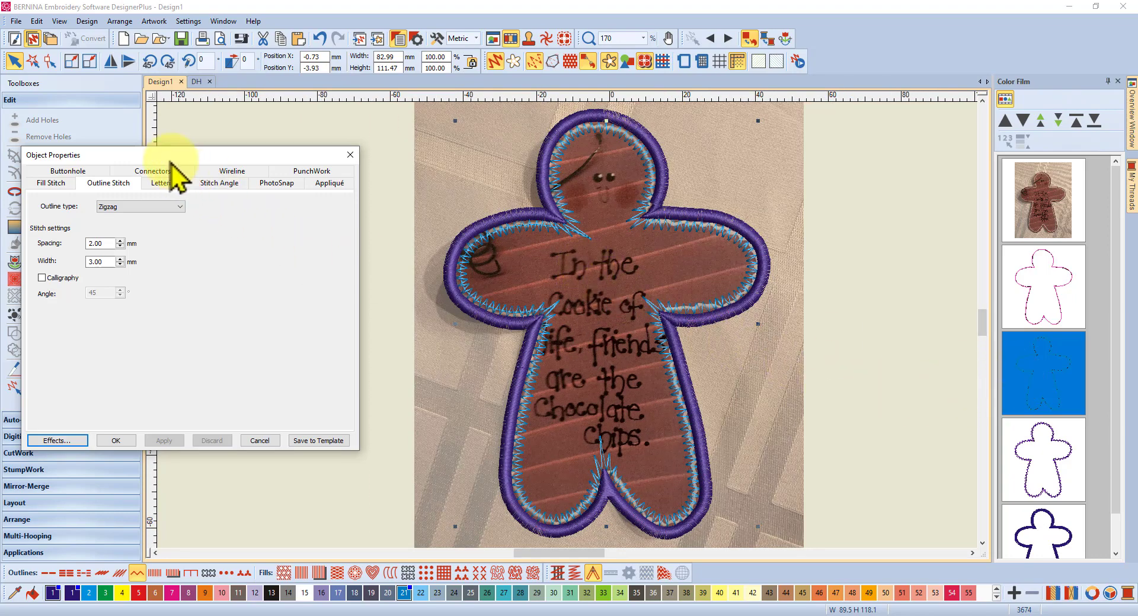
left_click_drag(170, 155, 255, 155)
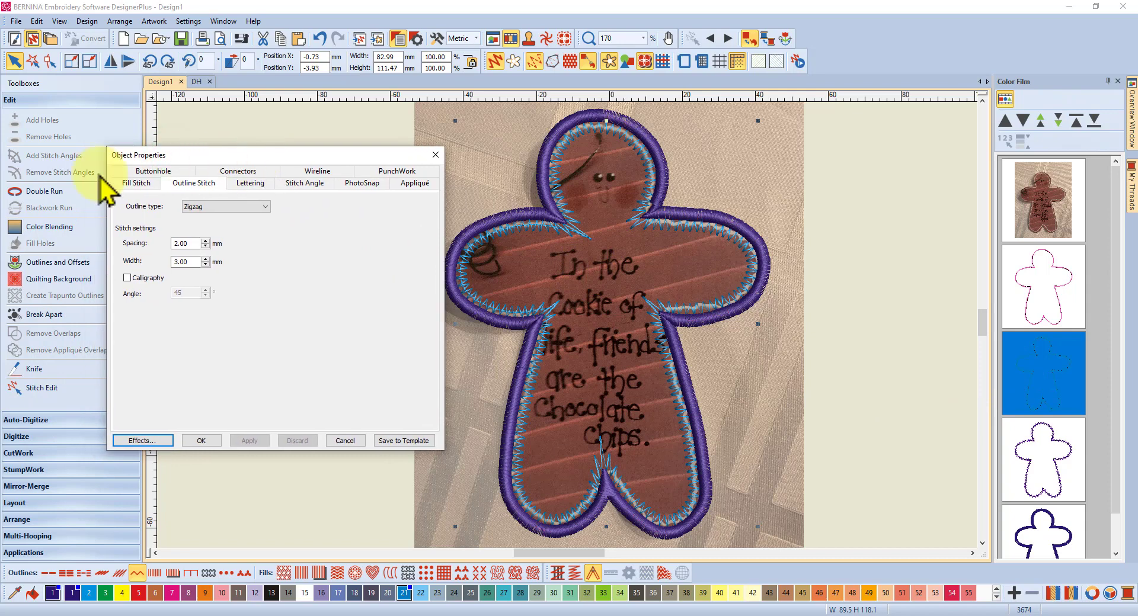
left_click(50, 61)
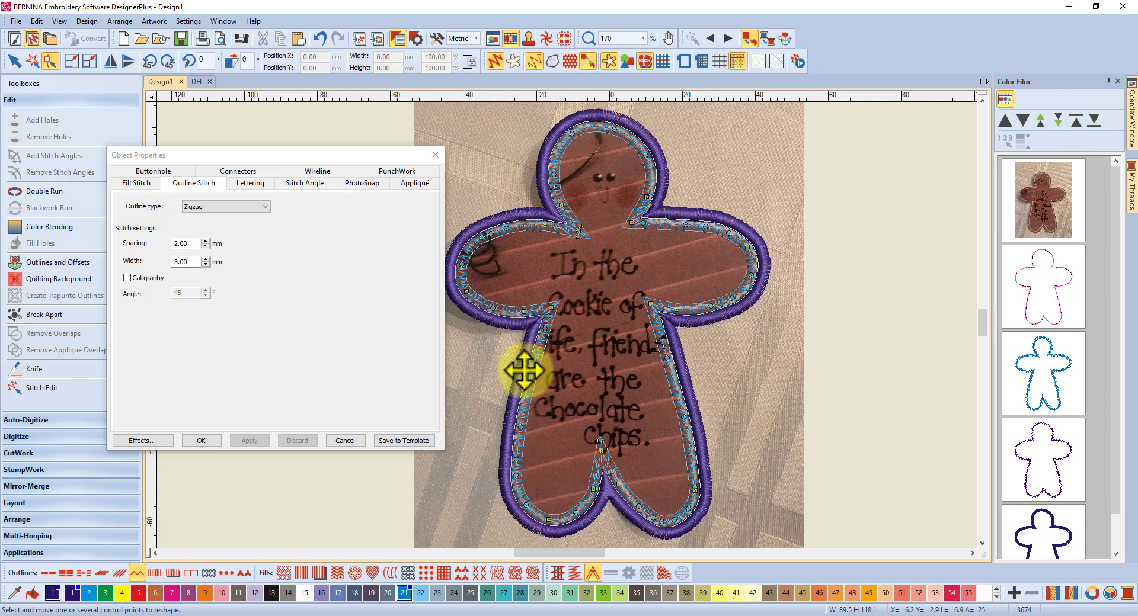
left_click(524, 370)
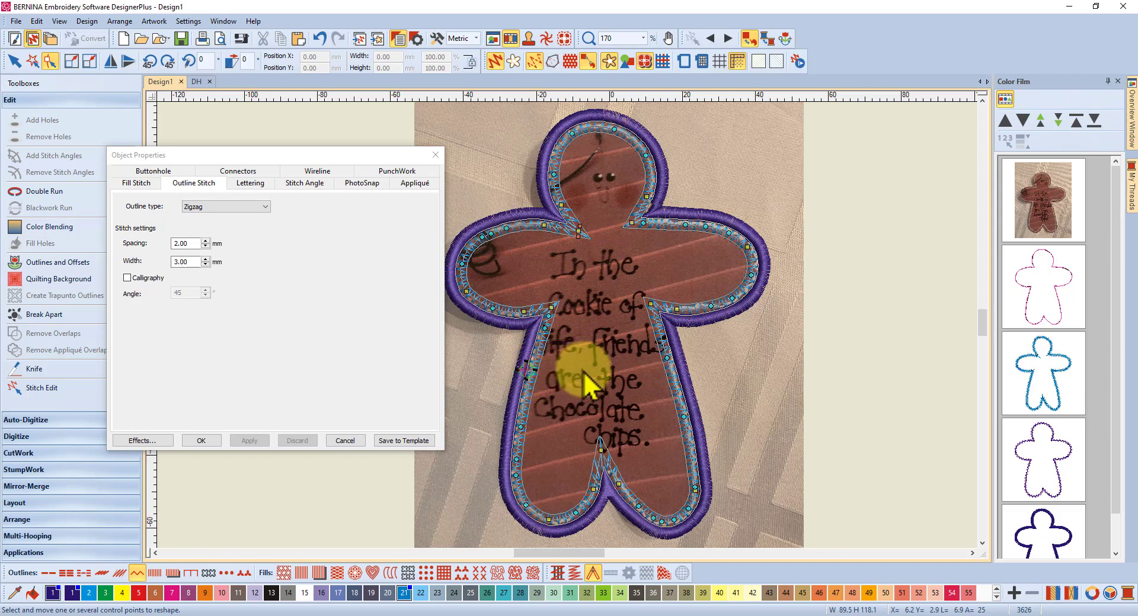
scroll(550, 382, "up", 5)
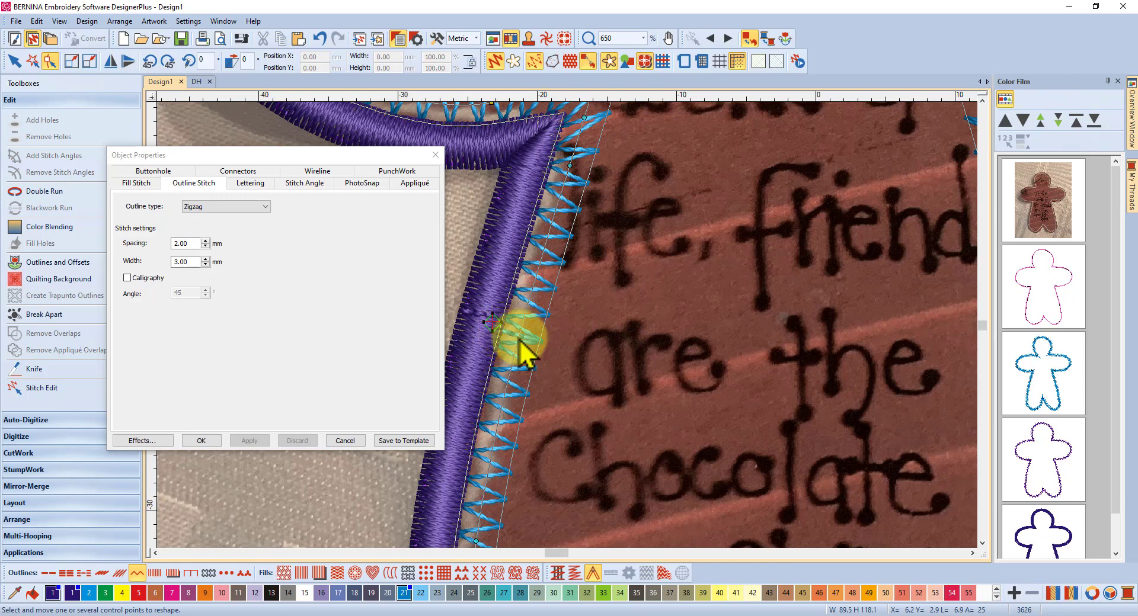
scroll(528, 353, "down", 6)
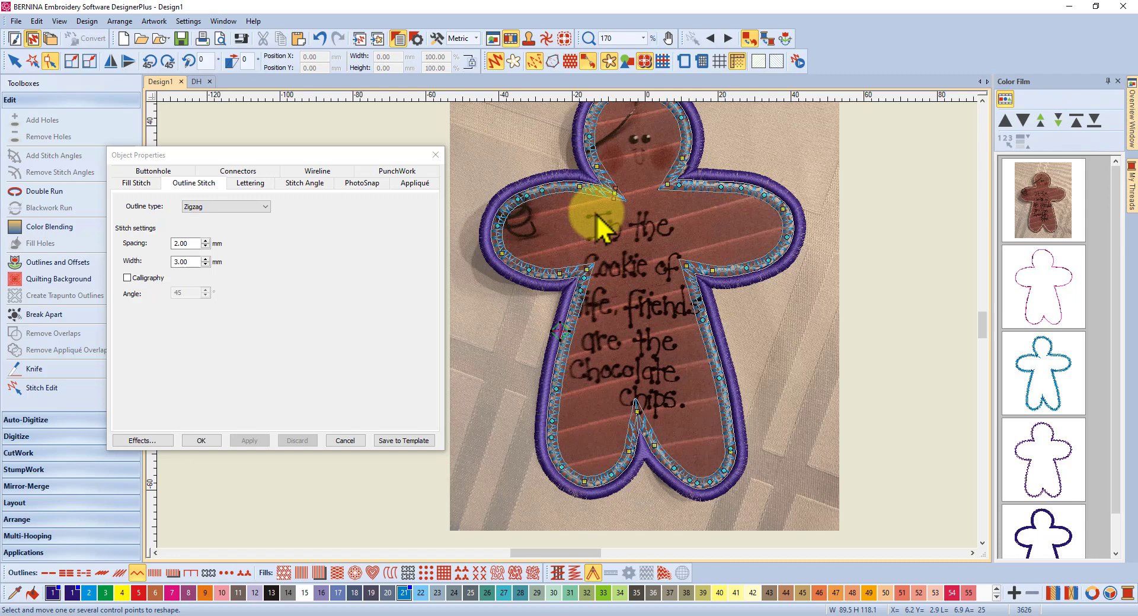
left_click(13, 61)
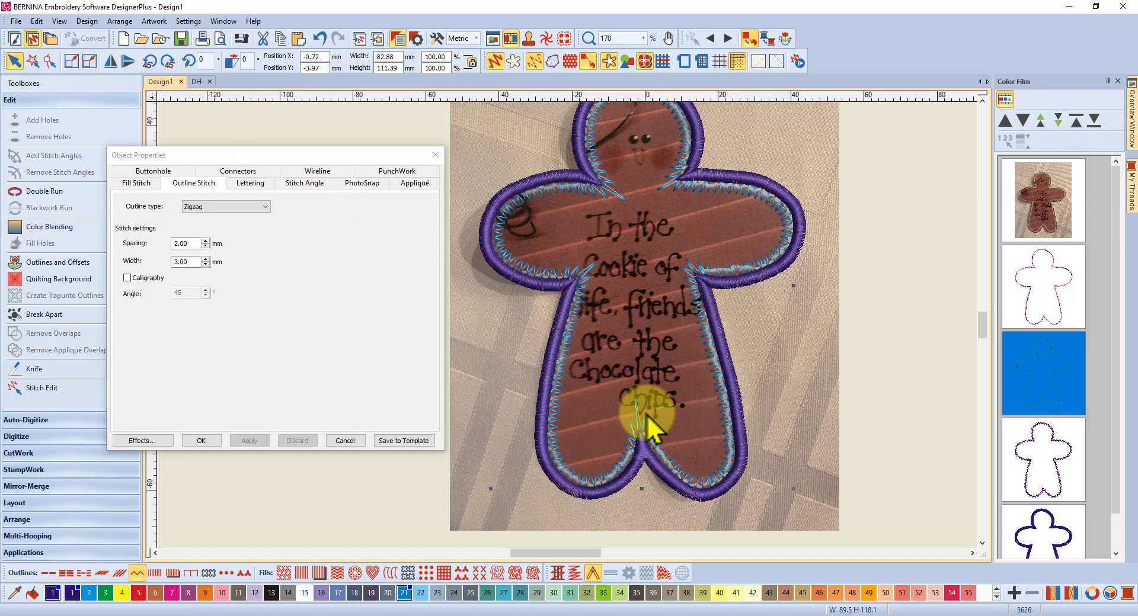
Lower the zigzag outline's sharp peak between the legs by adding a control point on its right slope and moving the peak point down.
scroll(648, 427, "up", 5)
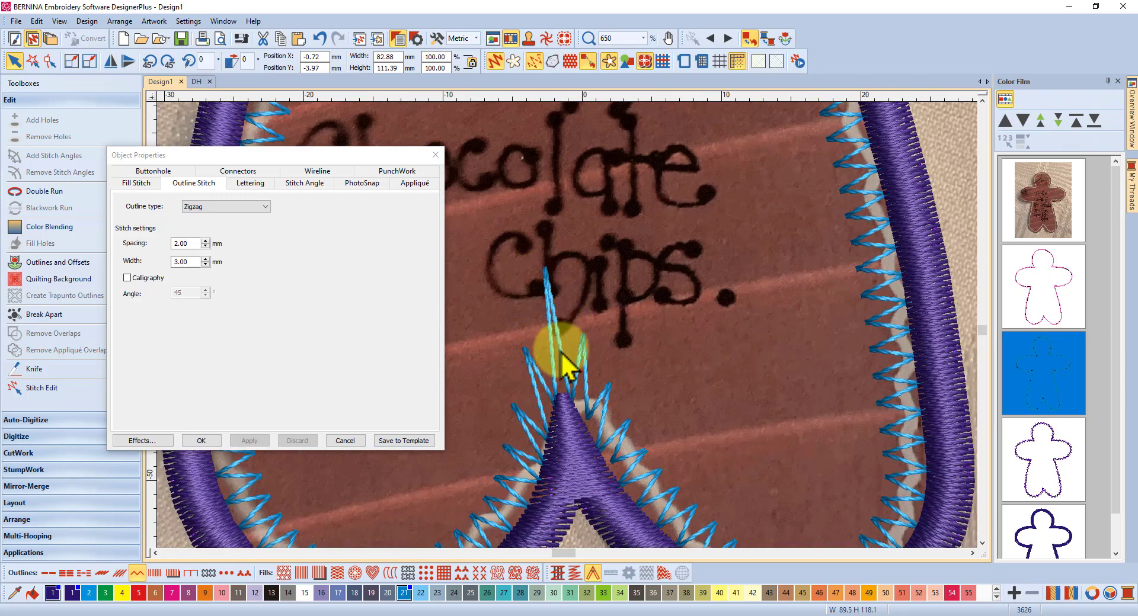
scroll(560, 341, "down", 5)
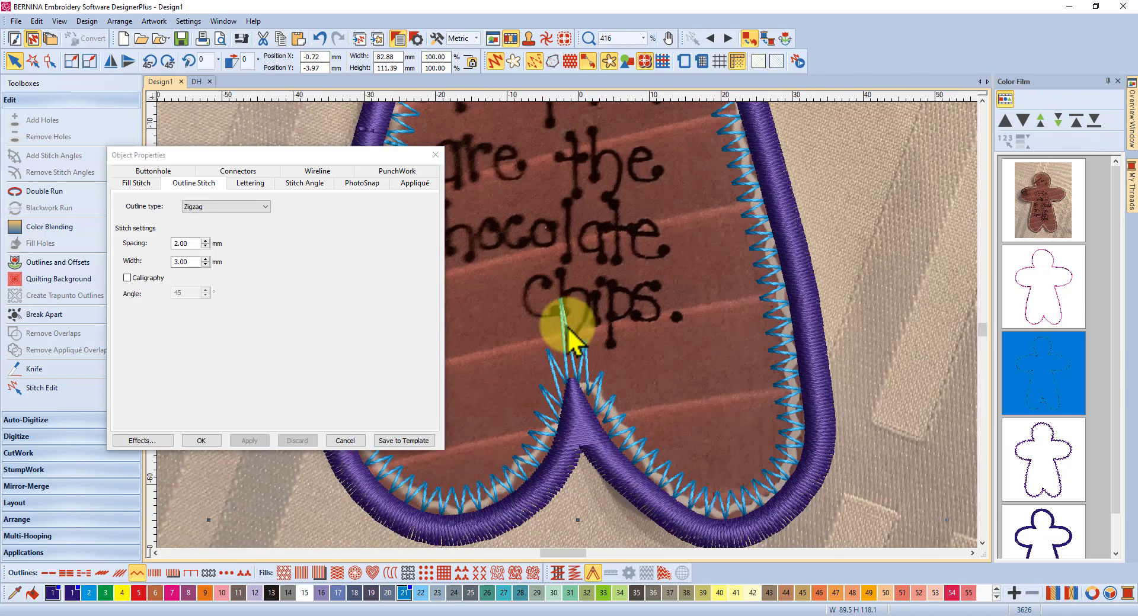
scroll(567, 338, "down", 2)
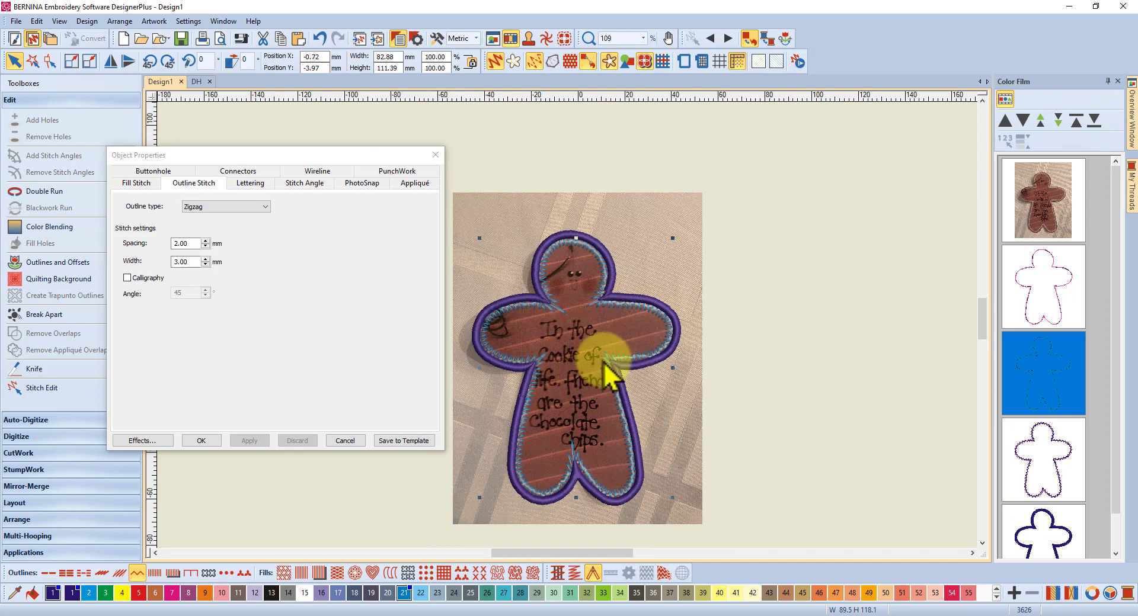
scroll(602, 361, "up", 2)
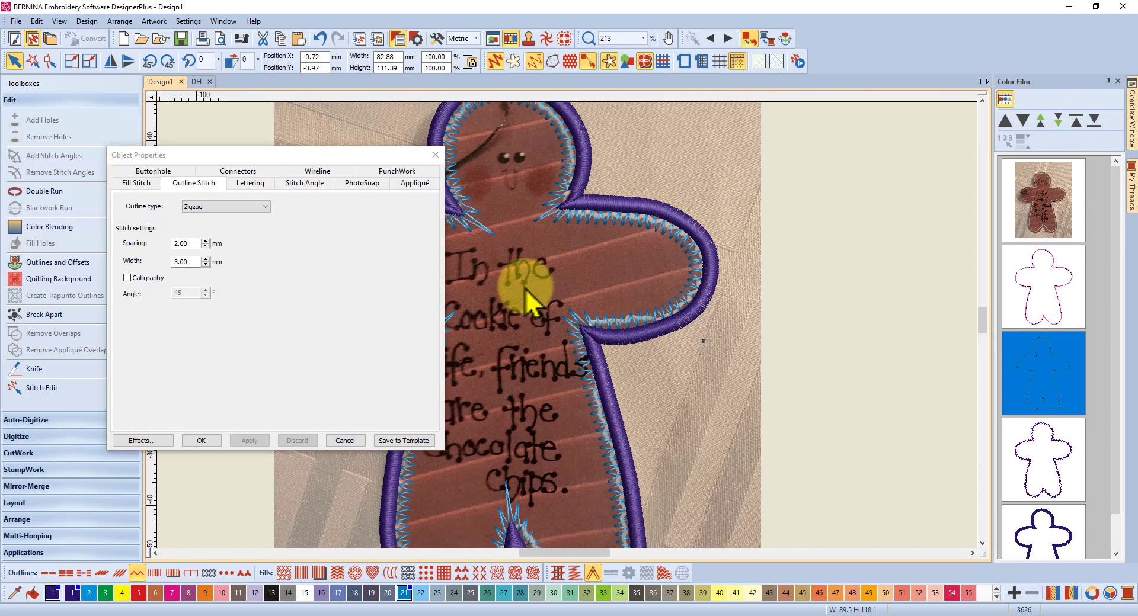
scroll(526, 292, "down", 1)
scroll(541, 403, "up", 1)
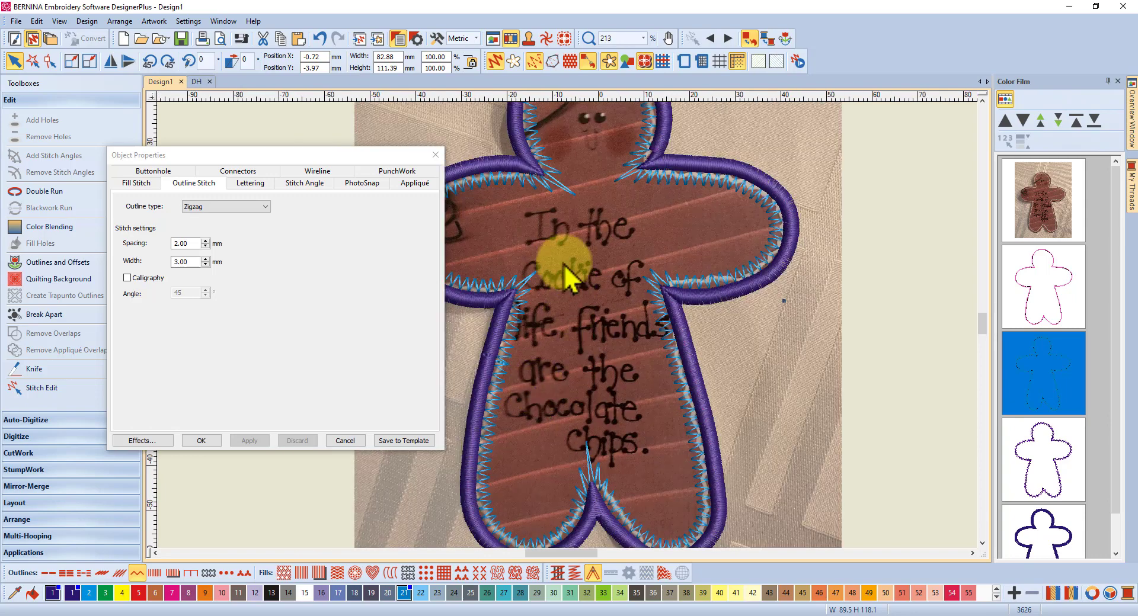
left_click(349, 159)
left_click_drag(347, 161, 246, 160)
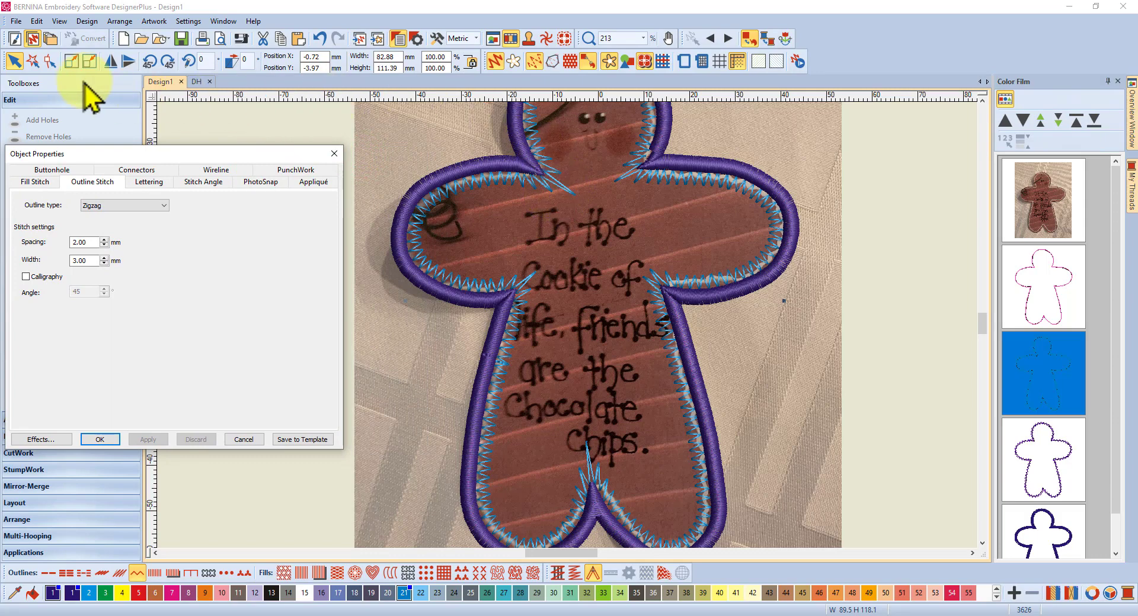
left_click(52, 61)
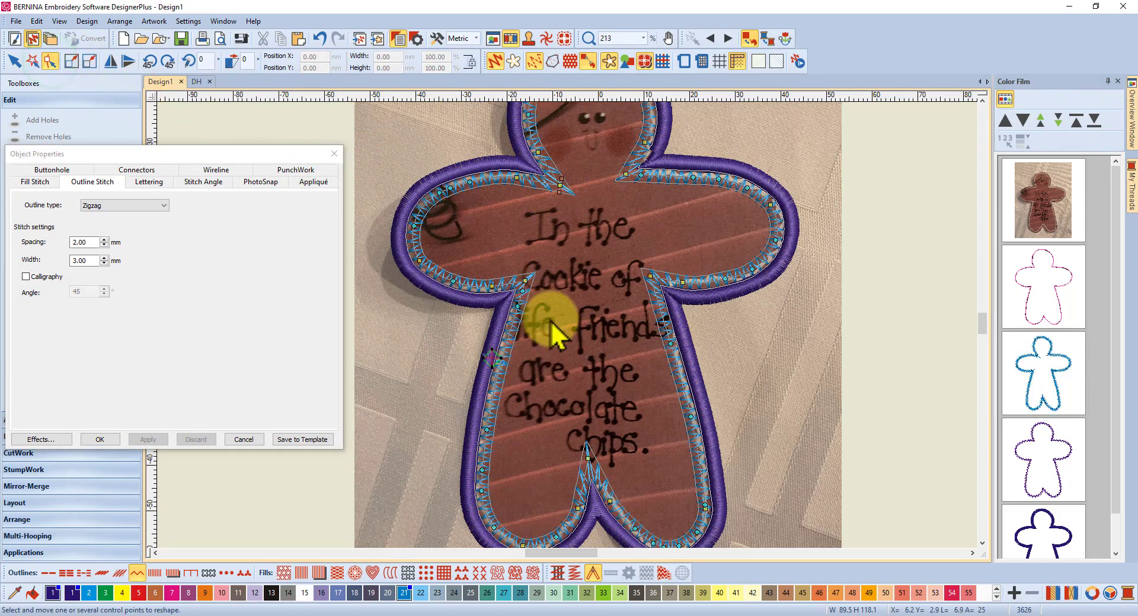
scroll(586, 468, "up", 6)
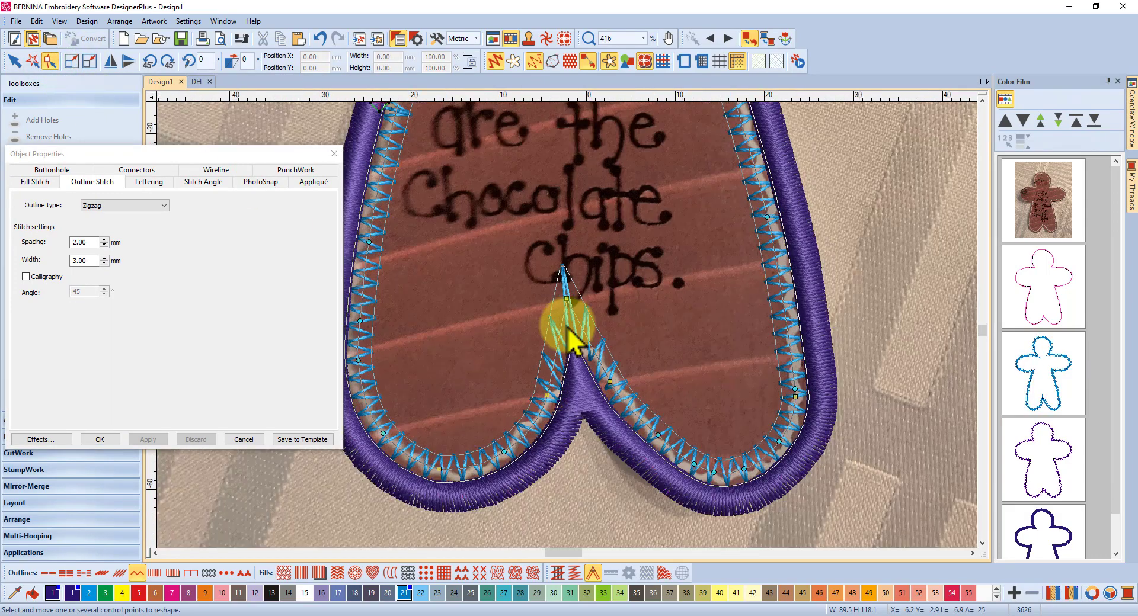
scroll(573, 341, "up", 1)
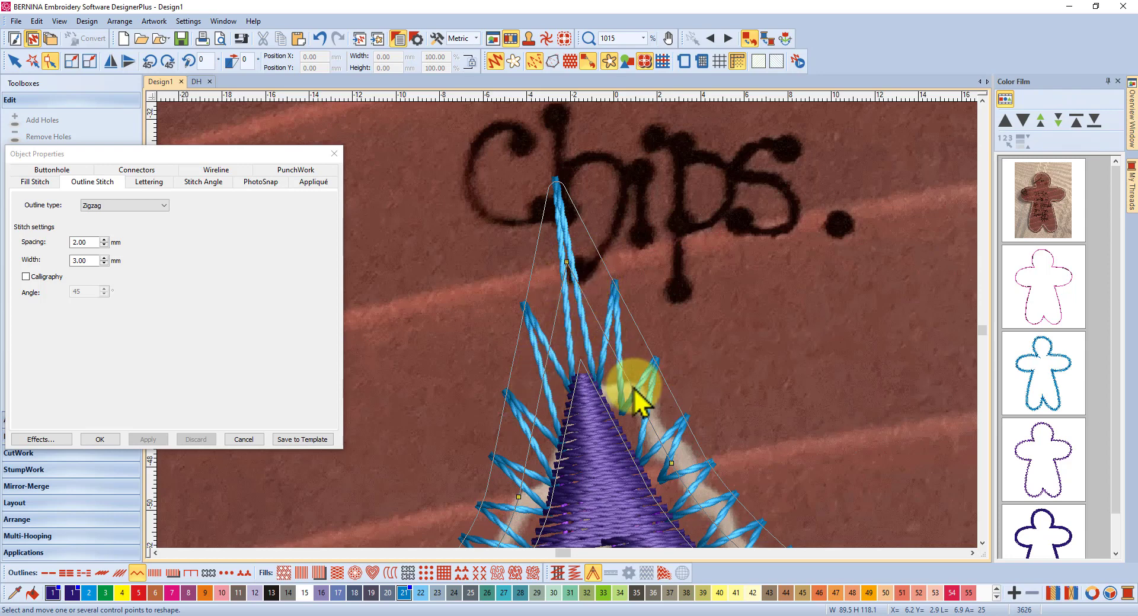
left_click(585, 298)
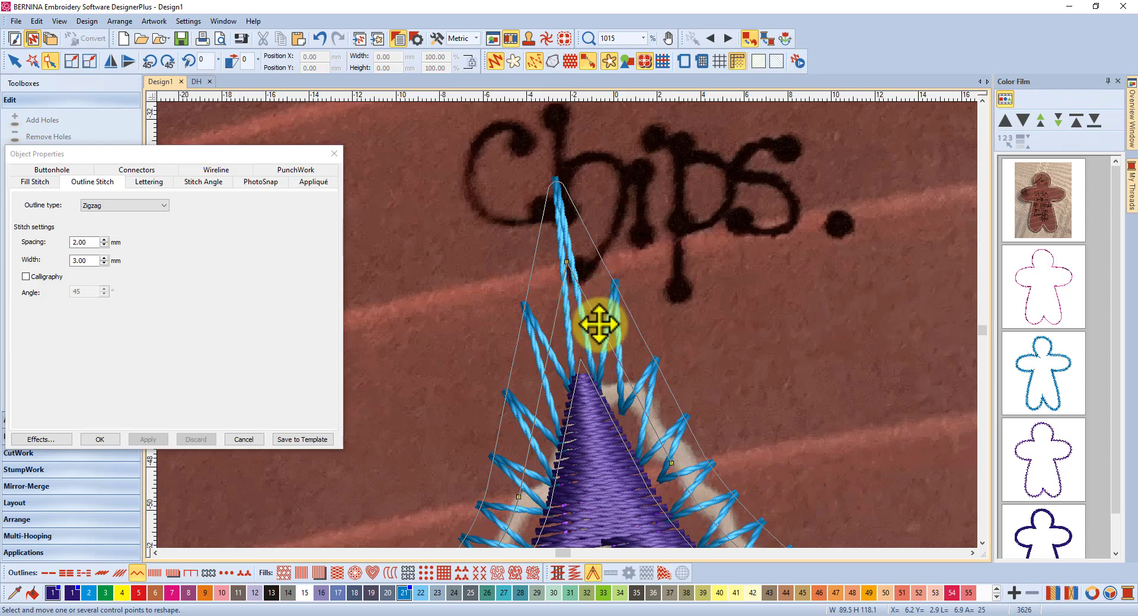
left_click_drag(566, 261, 555, 326)
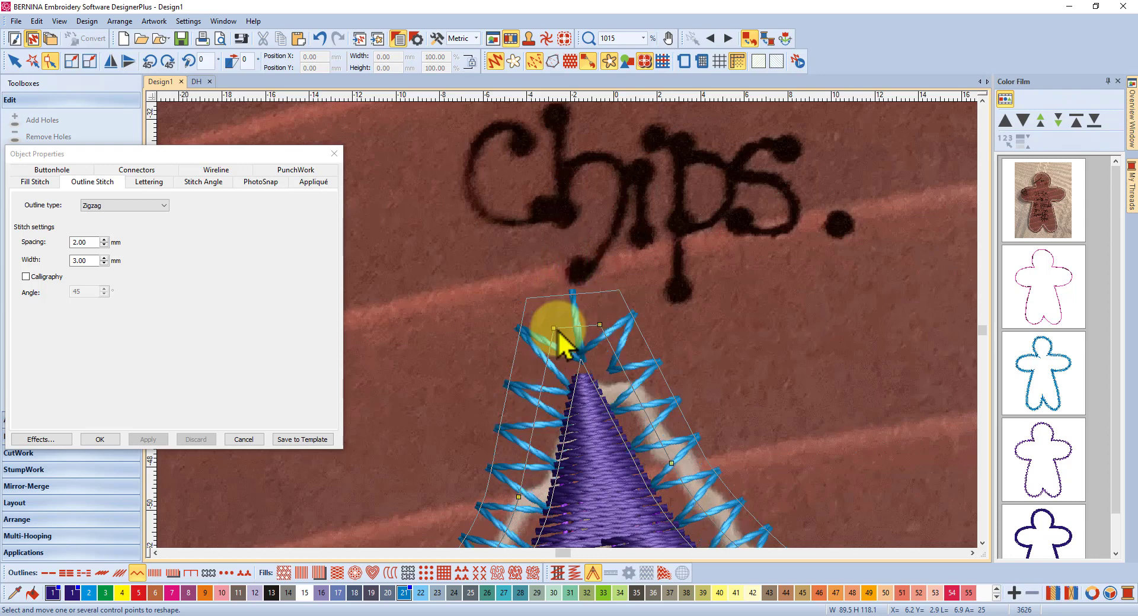
Spread the two control points above the crotch farther apart so the zigzag stitches fan evenly around the satin point.
left_click(606, 322)
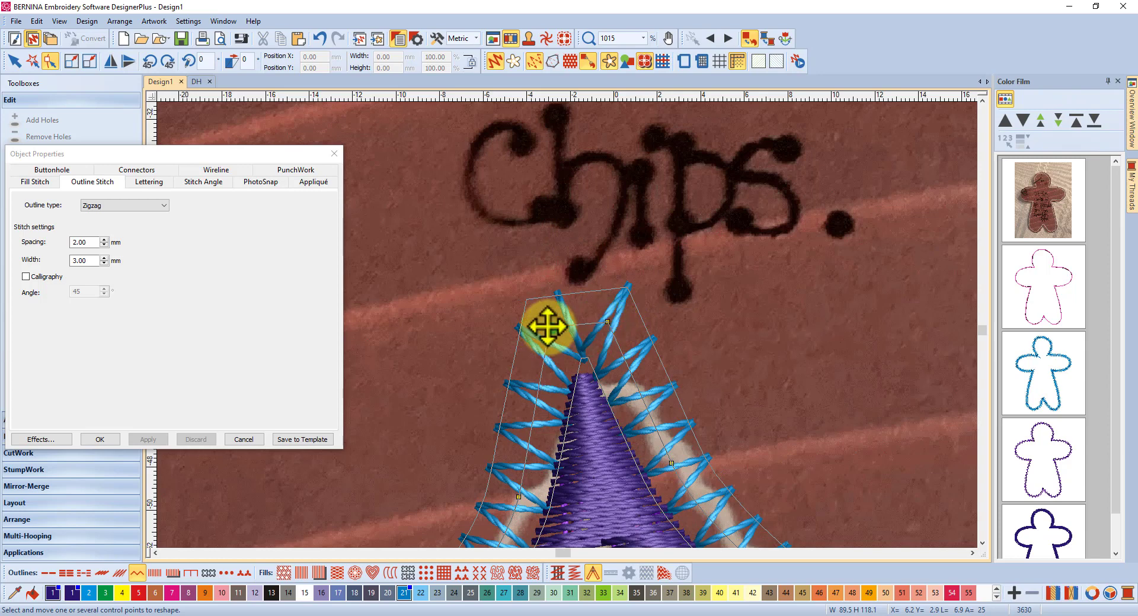
left_click(542, 324)
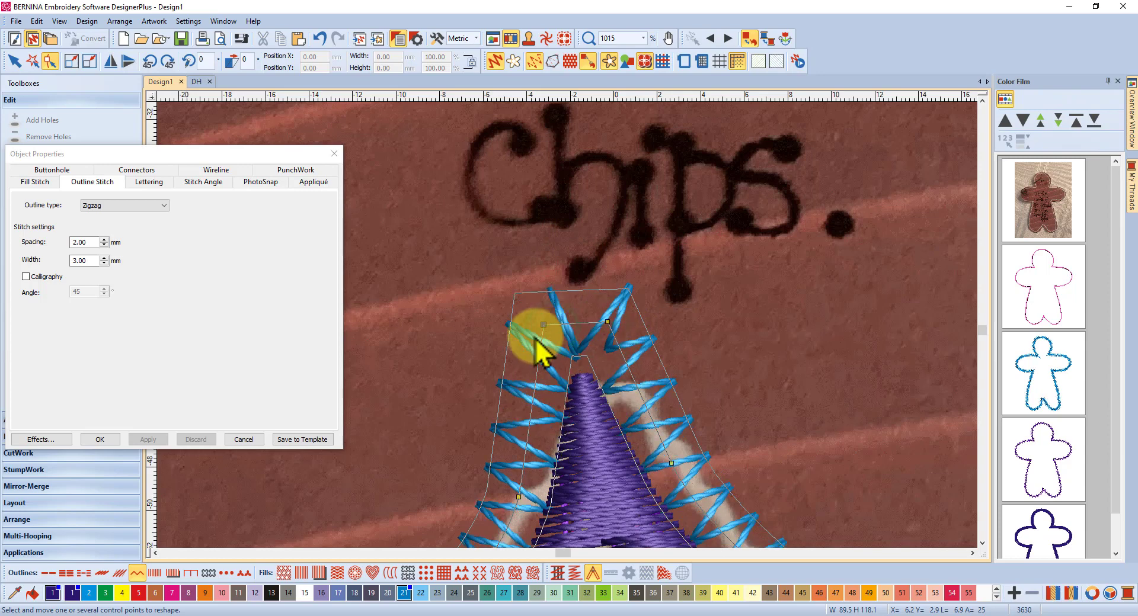
left_click(624, 320)
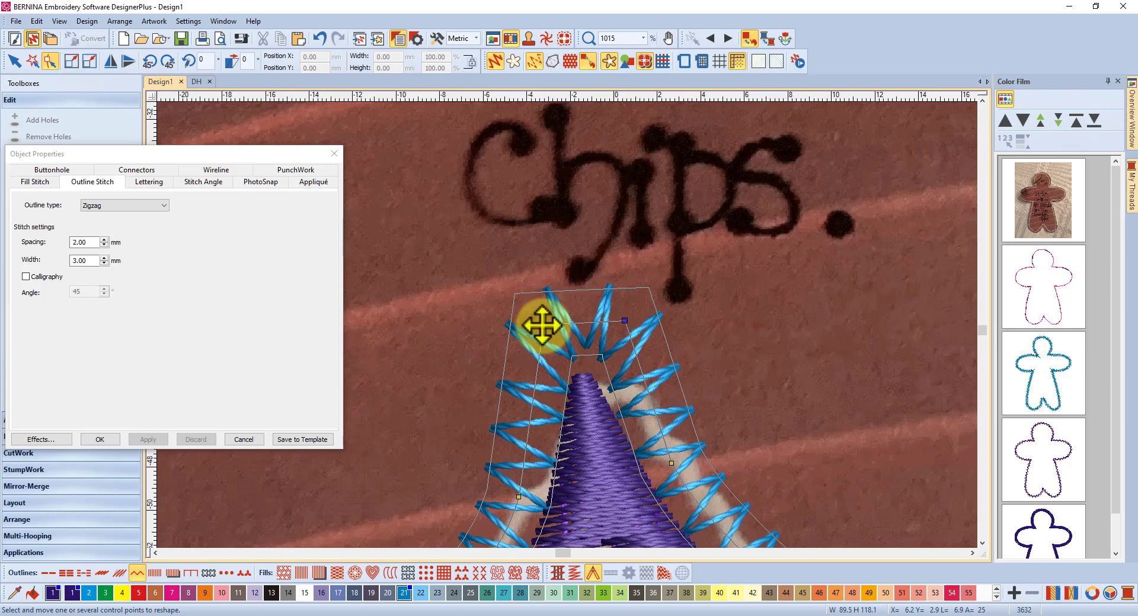
left_click_drag(543, 324, 537, 326)
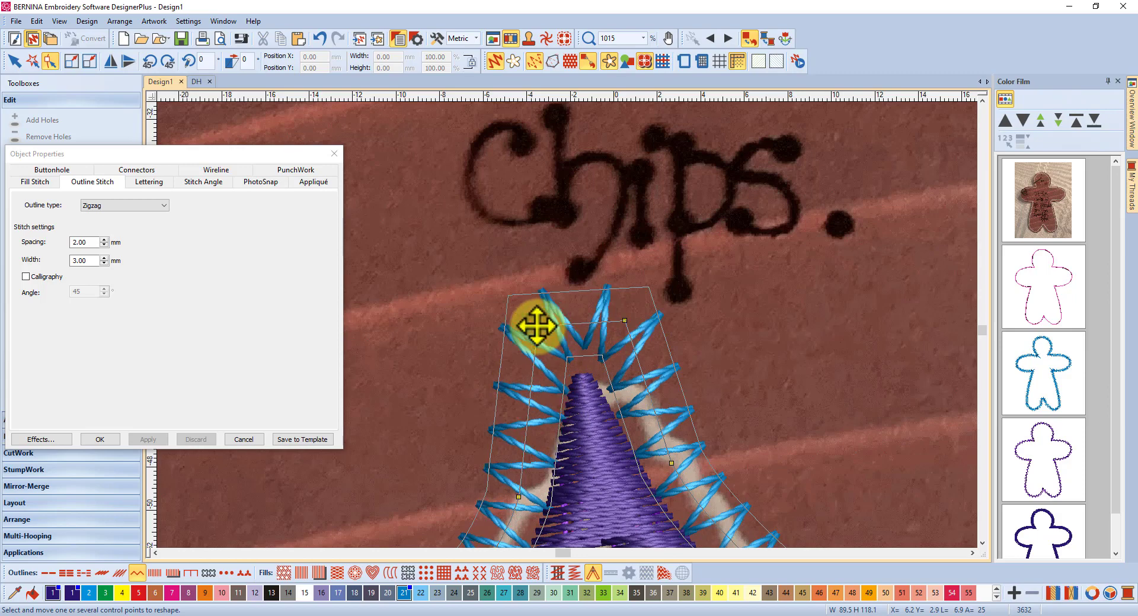
scroll(538, 432, "down", 3)
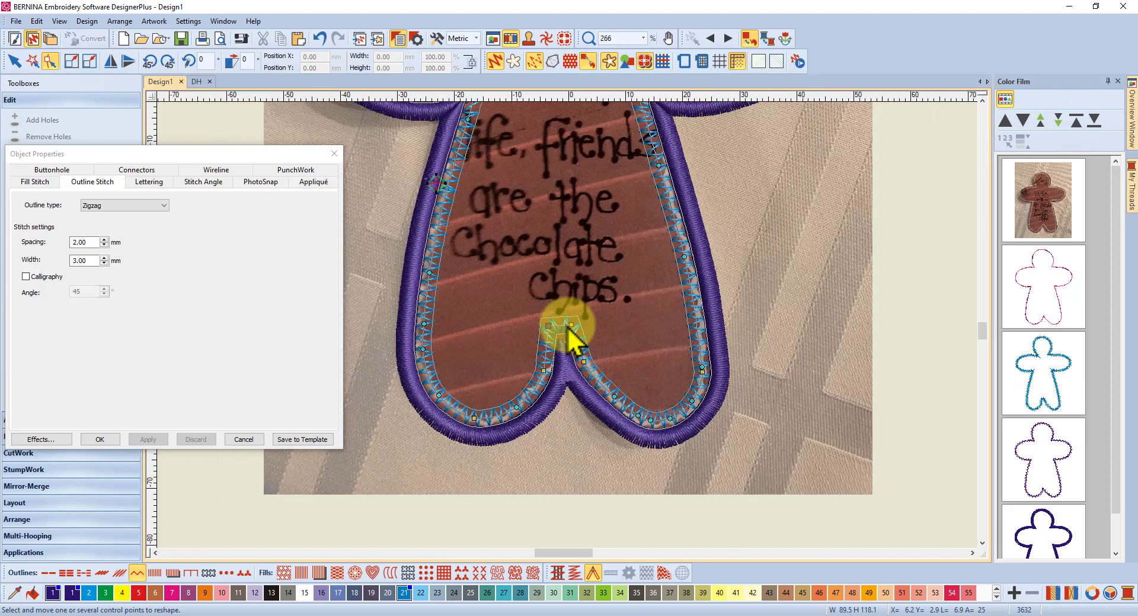
Reshape the zigzag outline's underarm corner on the right of the body by adding a control point and spreading the two corner points apart.
scroll(570, 332, "down", 3)
scroll(568, 330, "up", 4)
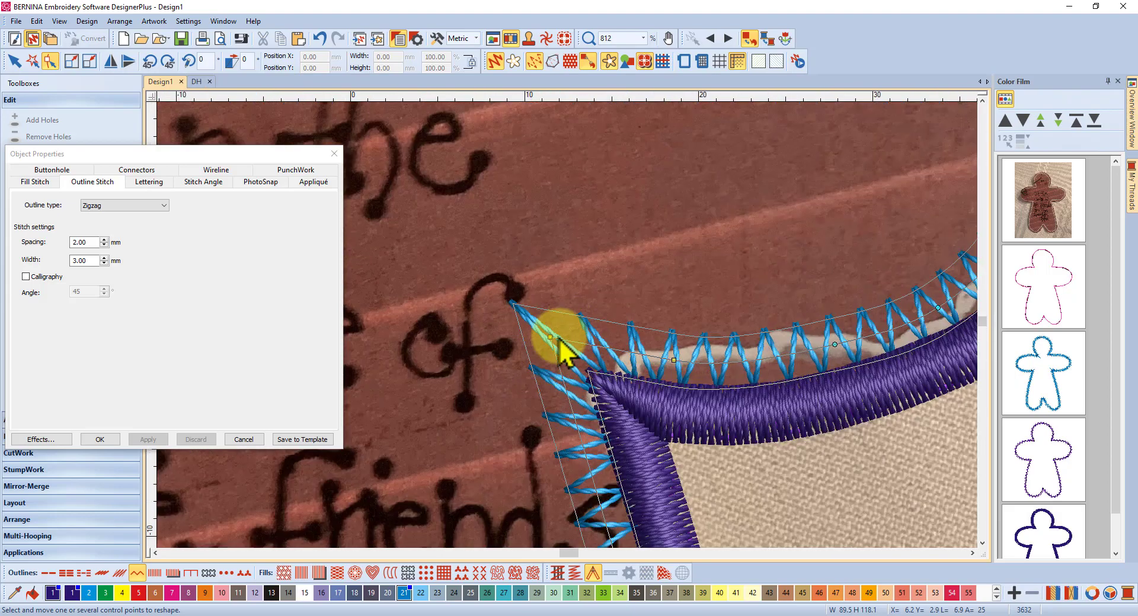
left_click(566, 340)
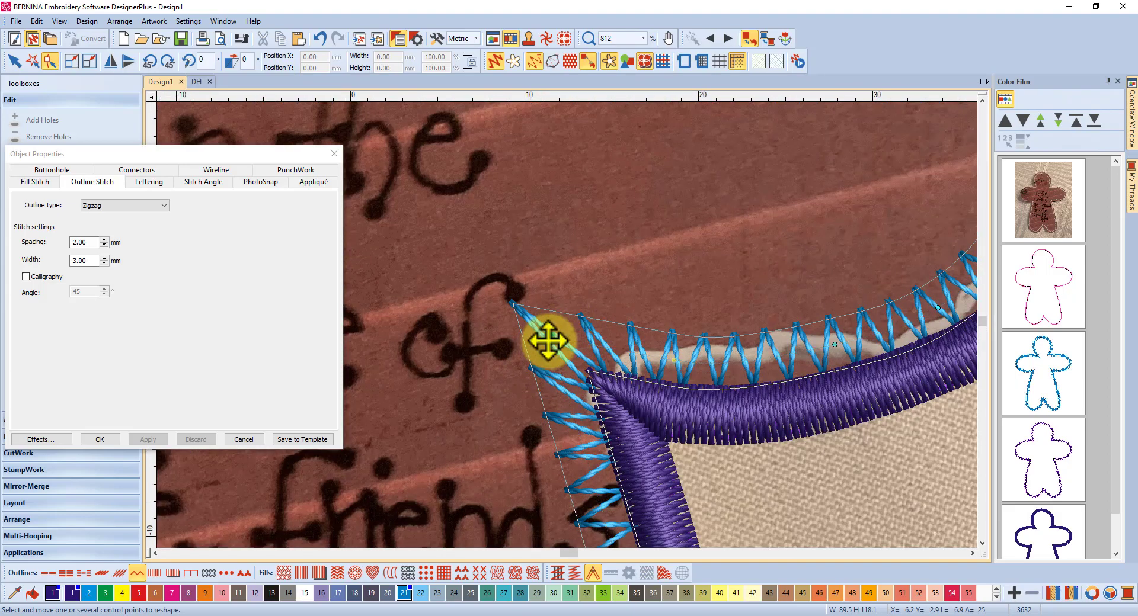
left_click_drag(548, 341, 570, 333)
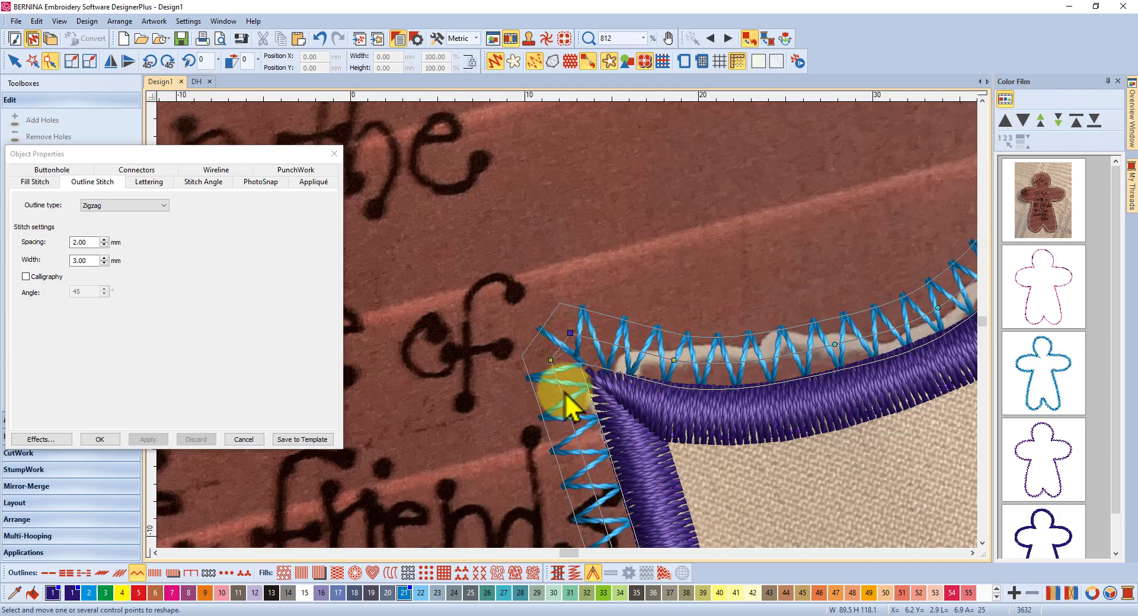
left_click(569, 331)
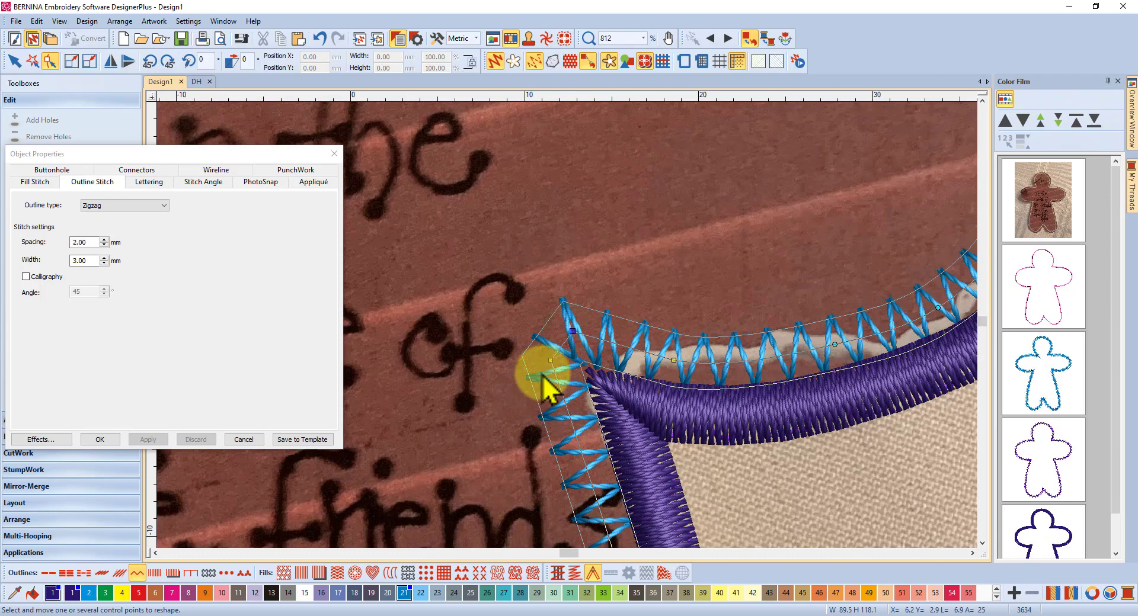
left_click_drag(542, 367, 542, 365)
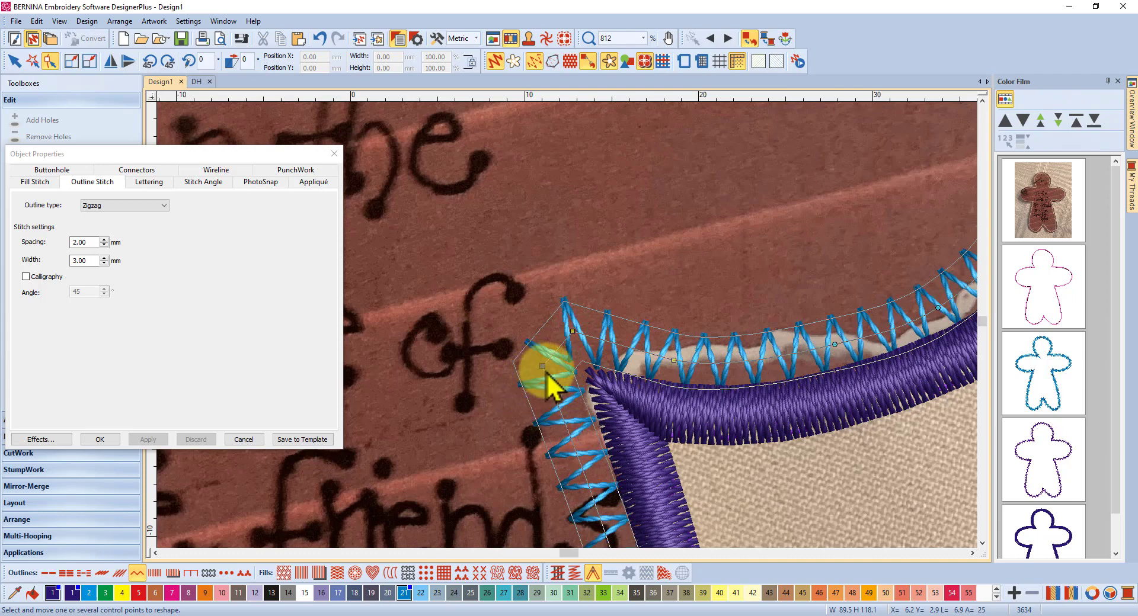
left_click_drag(572, 330, 579, 328)
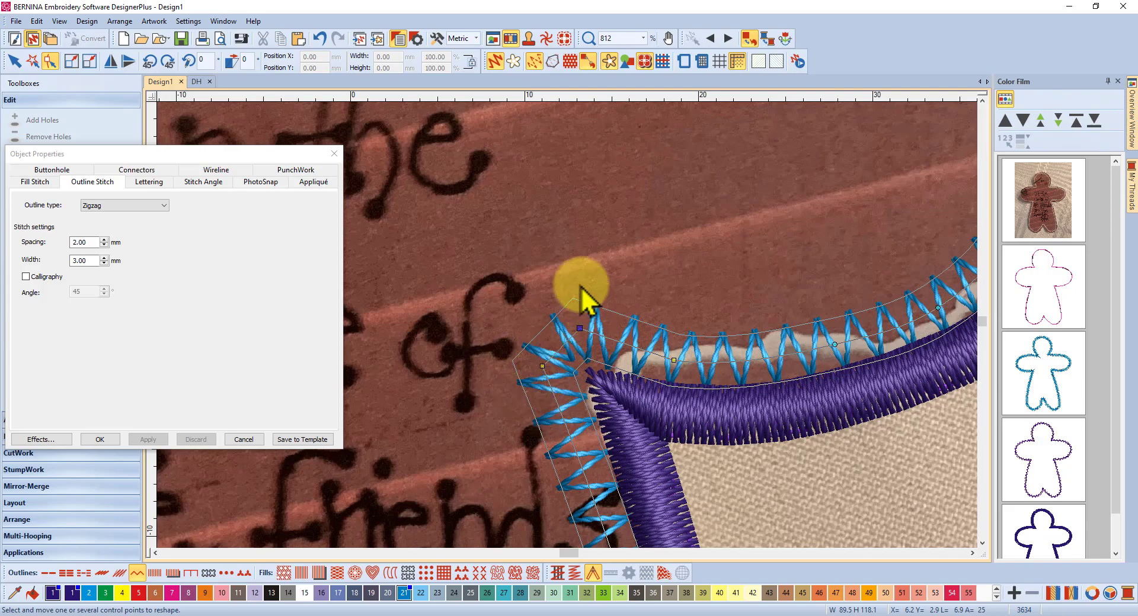
Widen the zigzag outline's right neck corner by adding a control point on the neck side and moving the corner point toward the arm.
scroll(568, 330, "down", 5)
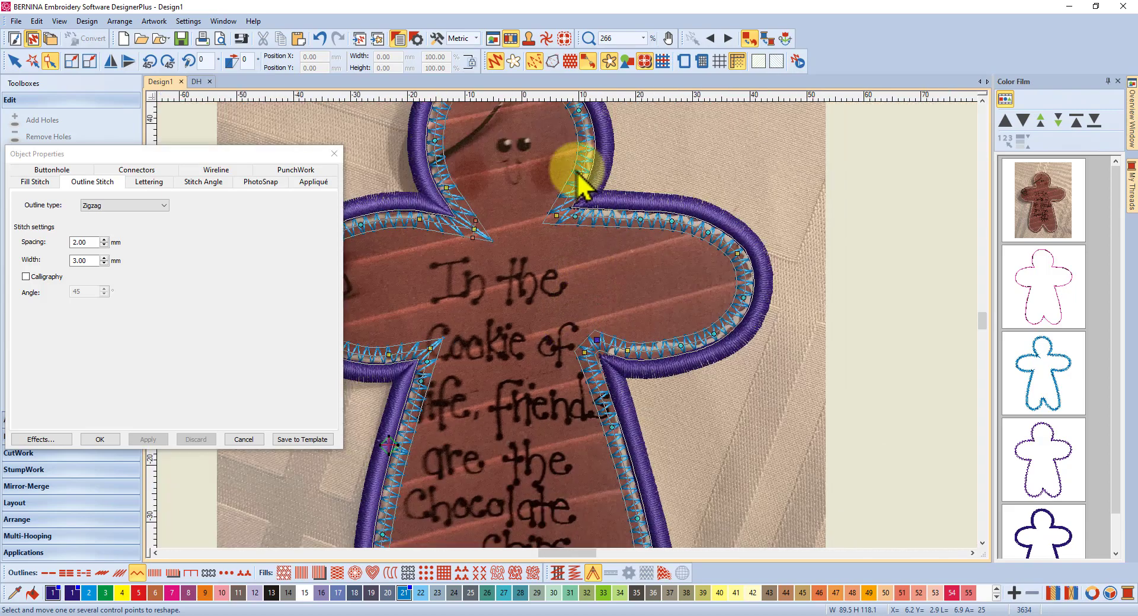
scroll(575, 344, "up", 6)
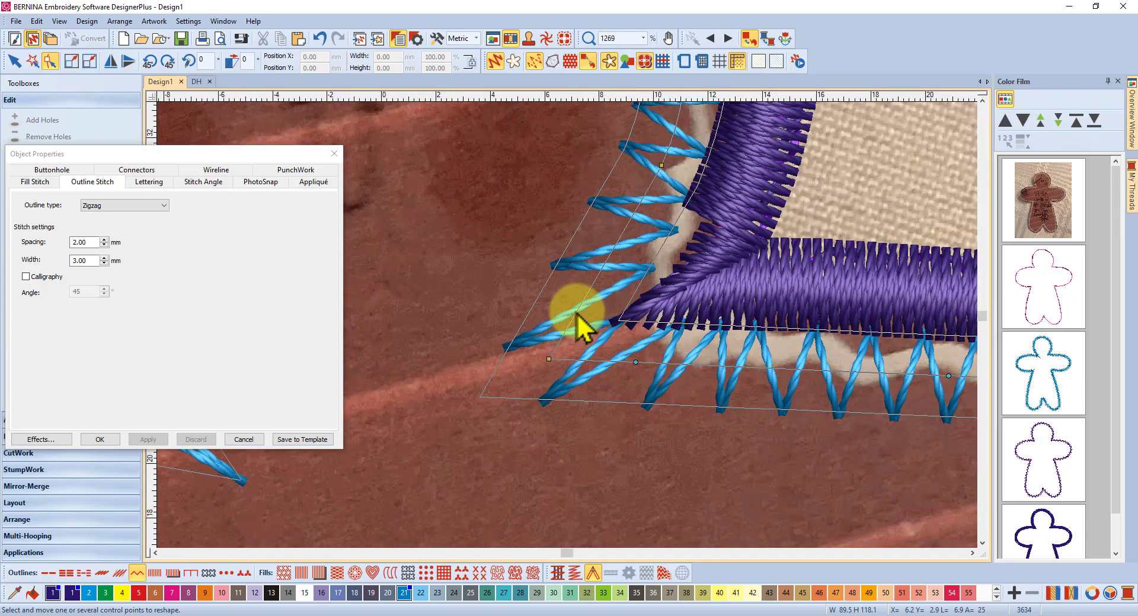
left_click(576, 312)
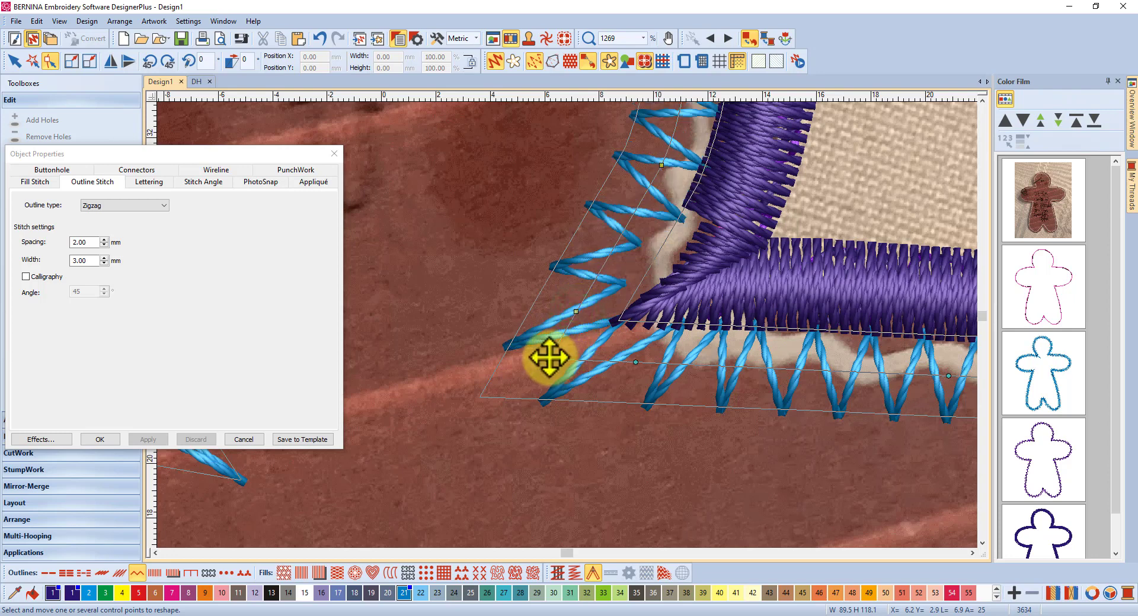
left_click_drag(549, 357, 594, 359)
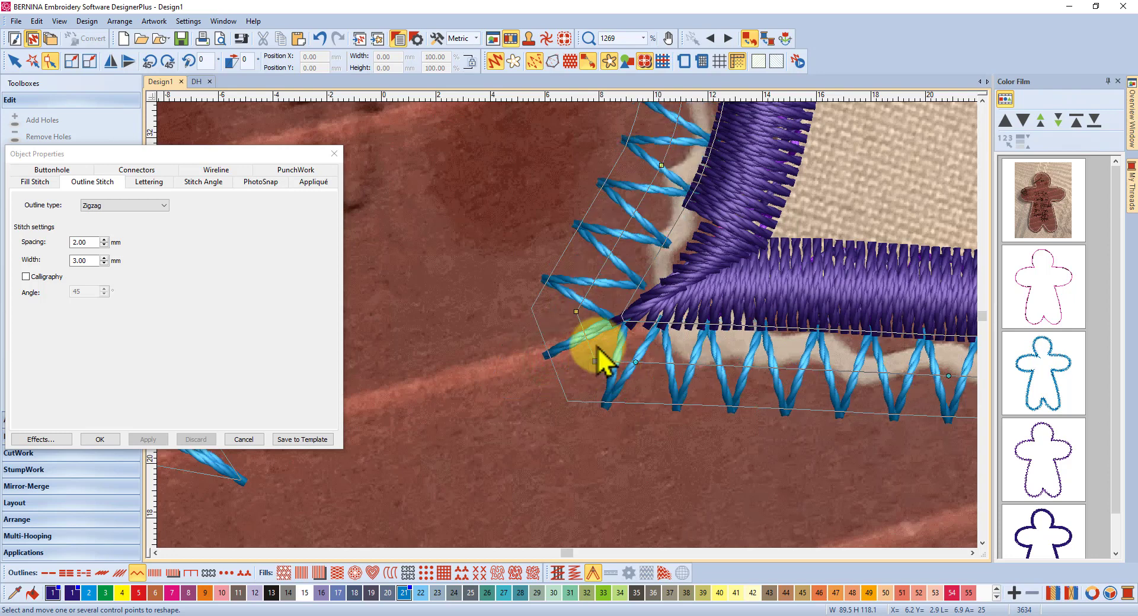
left_click(566, 303)
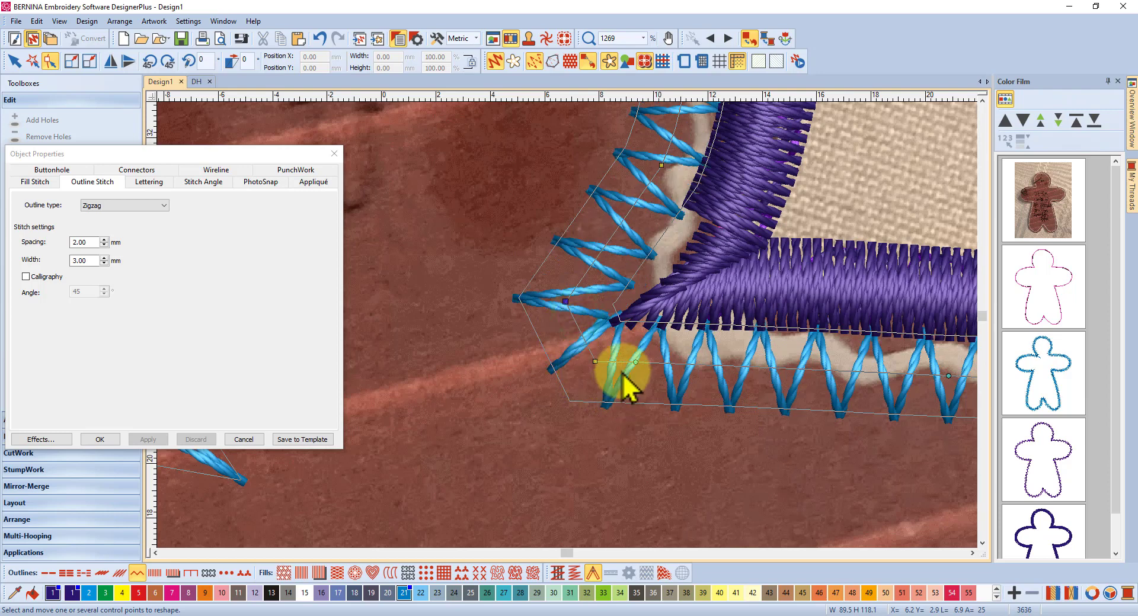
Lower the arm-side control points of the right neck corner so the zigzag fans evenly around the satin point.
left_click_drag(594, 370, 595, 361)
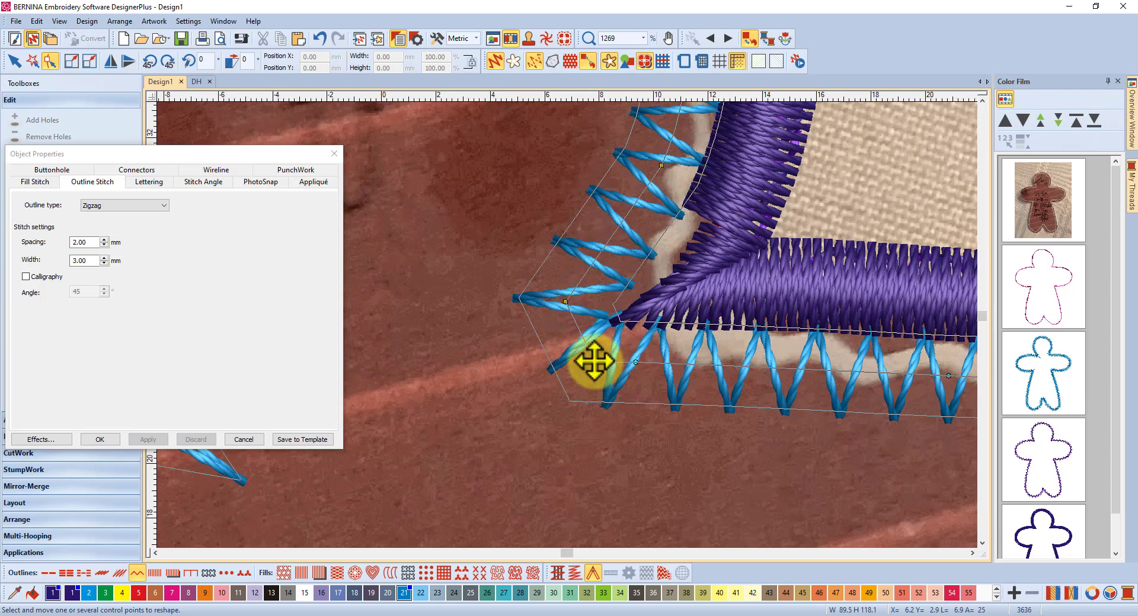
left_click(633, 366)
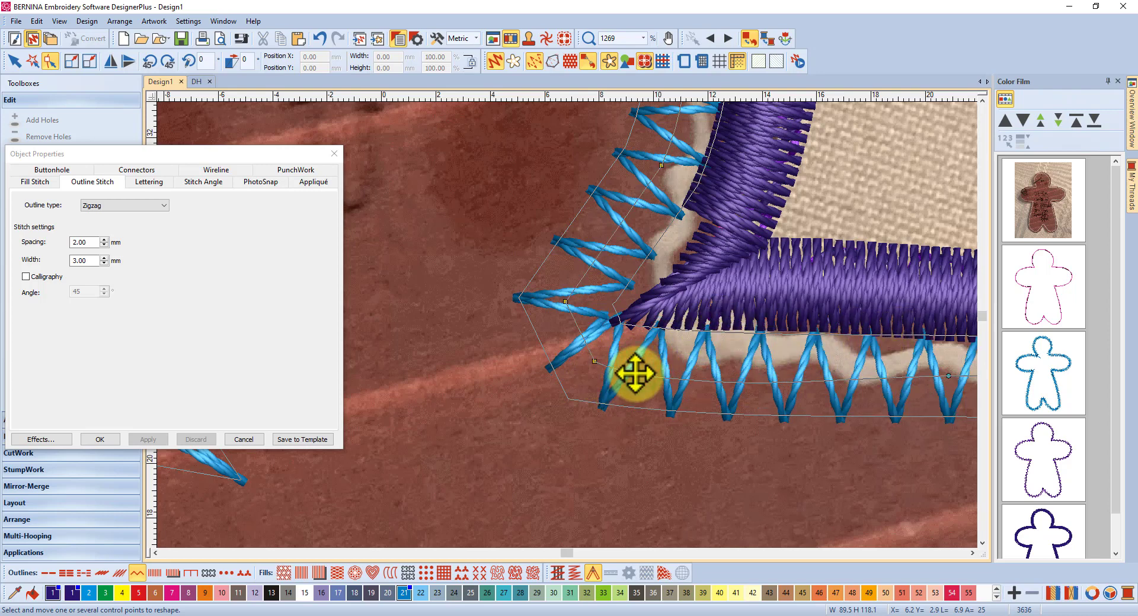
left_click_drag(635, 372, 583, 375)
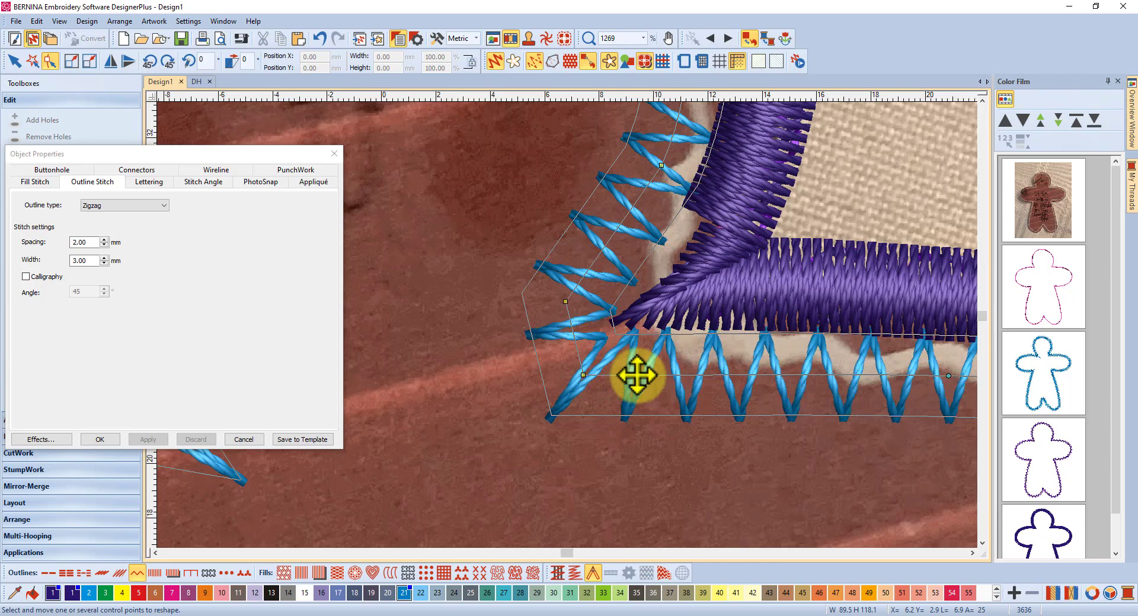
Blunt the zigzag outline's left neck corner by adding a control point above its peak and pulling the peak point back toward the arm.
scroll(563, 324, "down", 3)
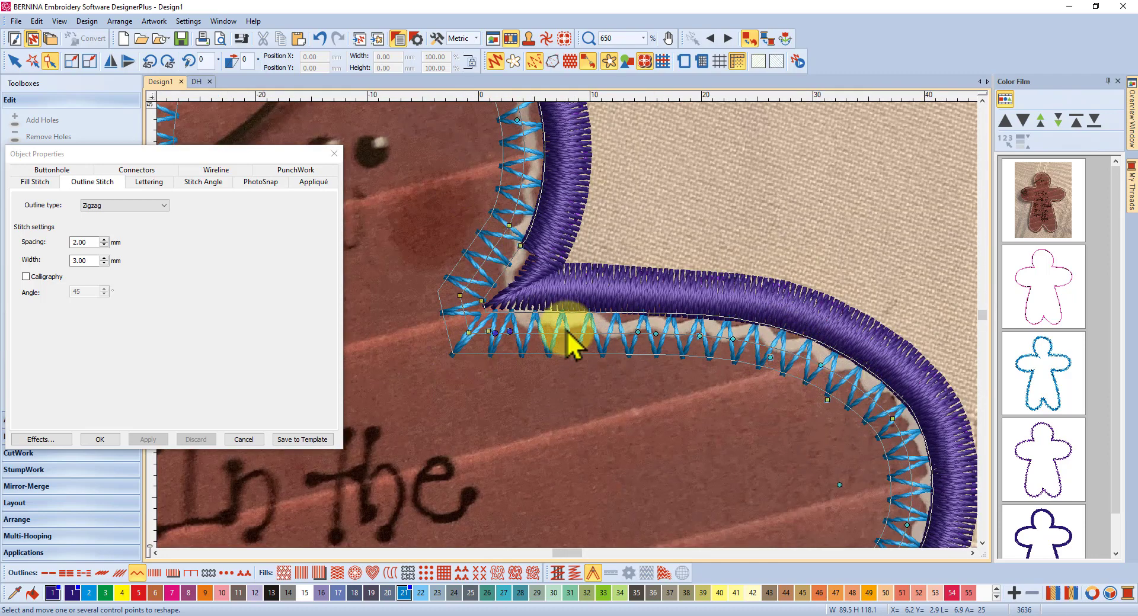
scroll(560, 314, "down", 3)
scroll(448, 396, "up", 4)
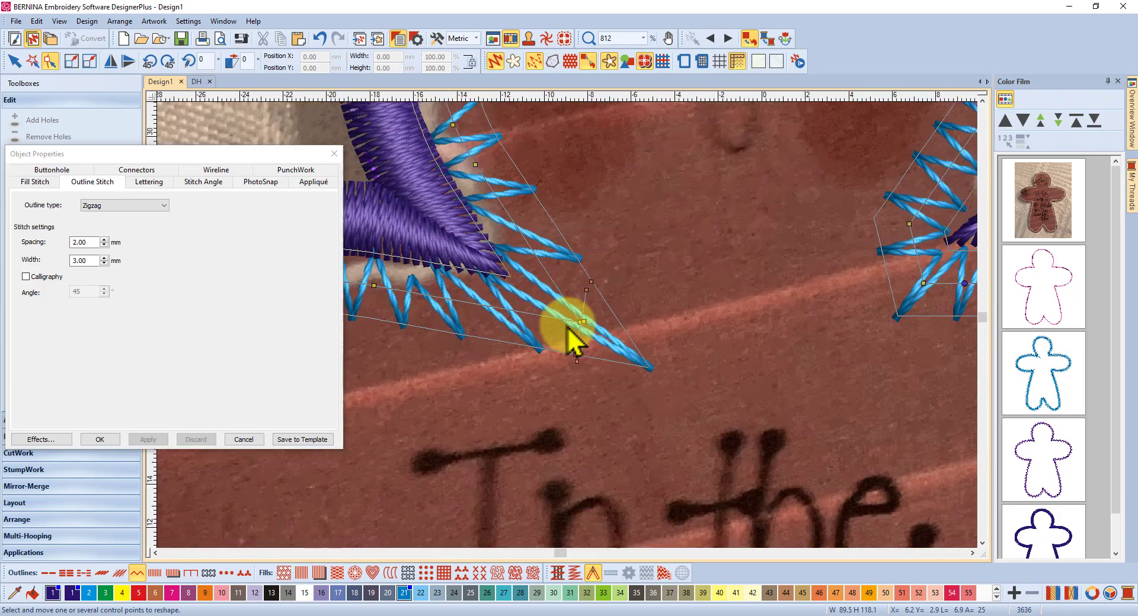
left_click(564, 295)
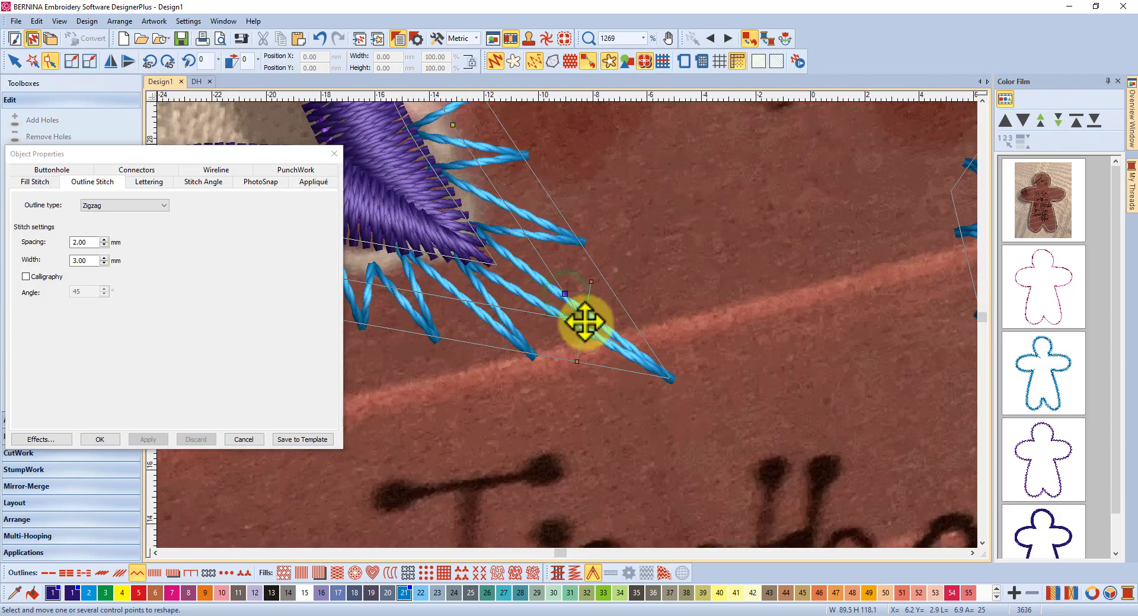
left_click_drag(504, 311, 505, 311)
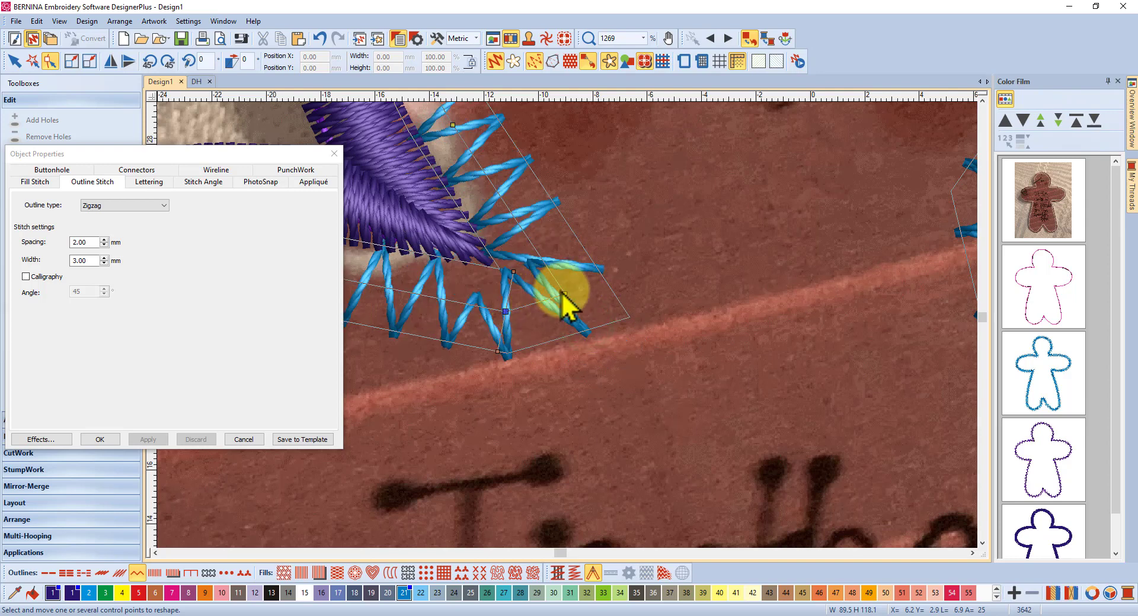
Undo the stray edit at the left neck corner and adjust its two corner points to even out the zigzag around the satin tip.
left_click(564, 289)
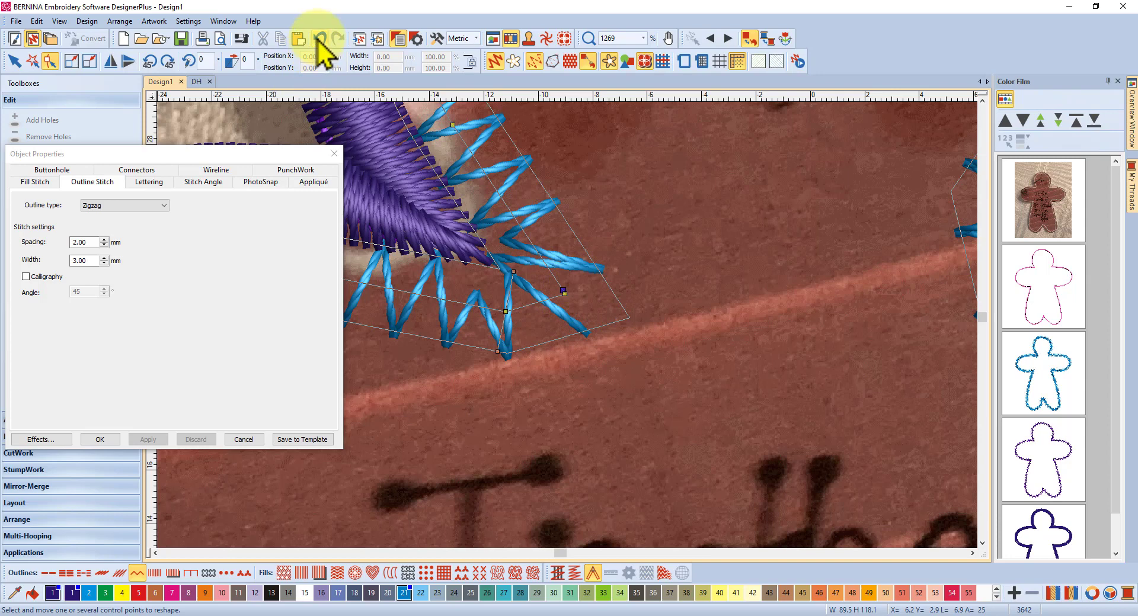
left_click(318, 38)
left_click_drag(561, 292, 550, 257)
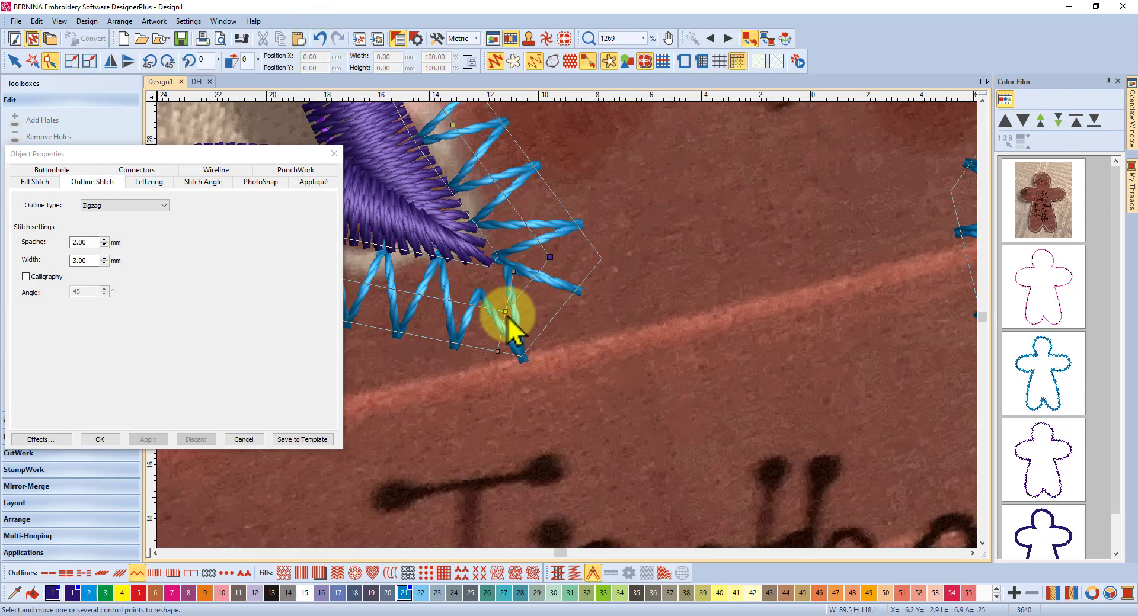
mouse_move(506, 315)
left_mouse_down()
mouse_move(490, 323)
mouse_move(539, 323)
mouse_move(499, 328)
left_mouse_up()
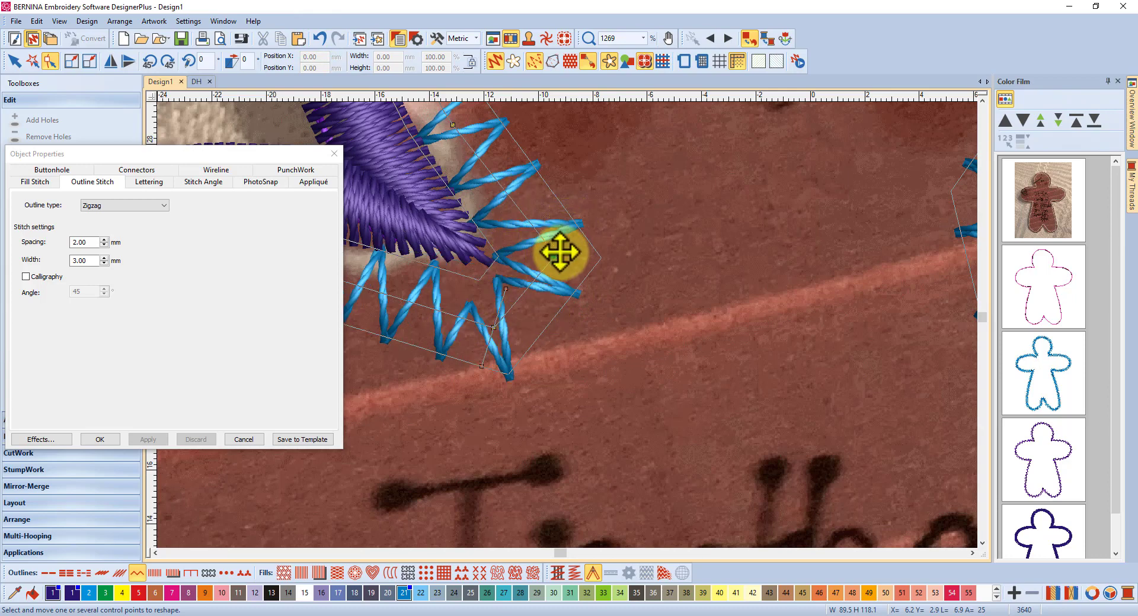
left_click_drag(554, 257, 560, 251)
scroll(534, 262, "down", 1)
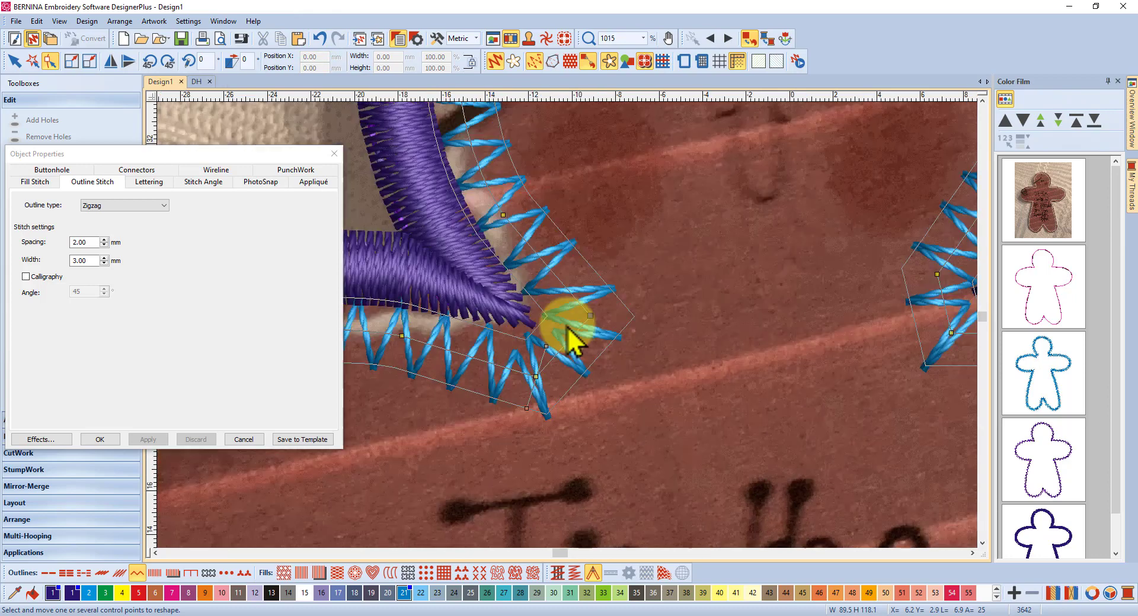
Reshape the zigzag outline's left underarm corner by spreading its two corner points, deleting the extra curve point and nudging the point below.
scroll(569, 339, "down", 7)
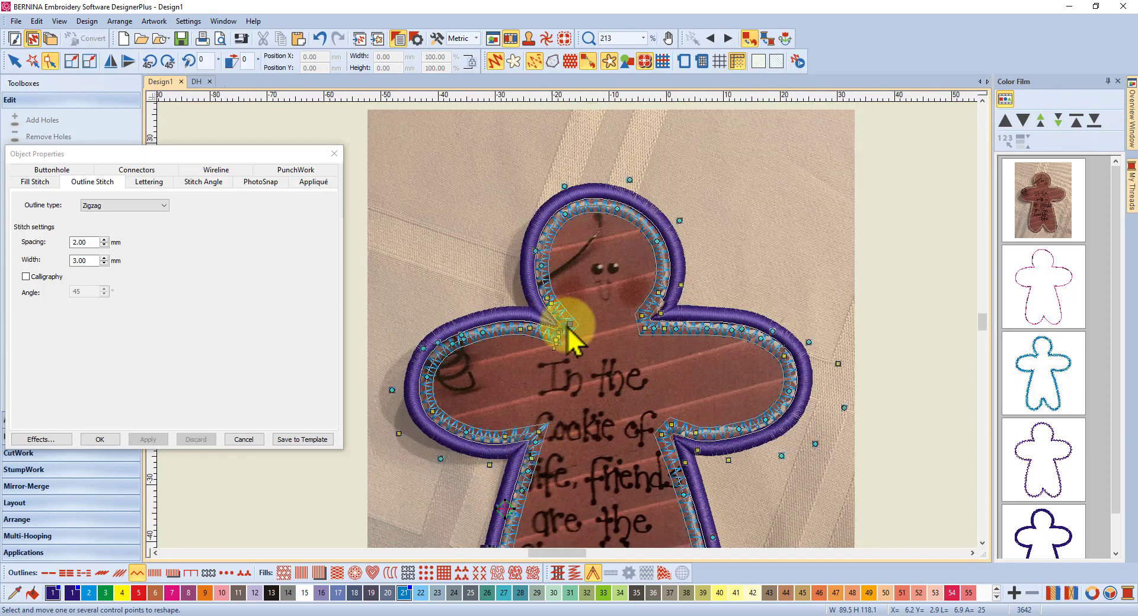
scroll(568, 329, "up", 8)
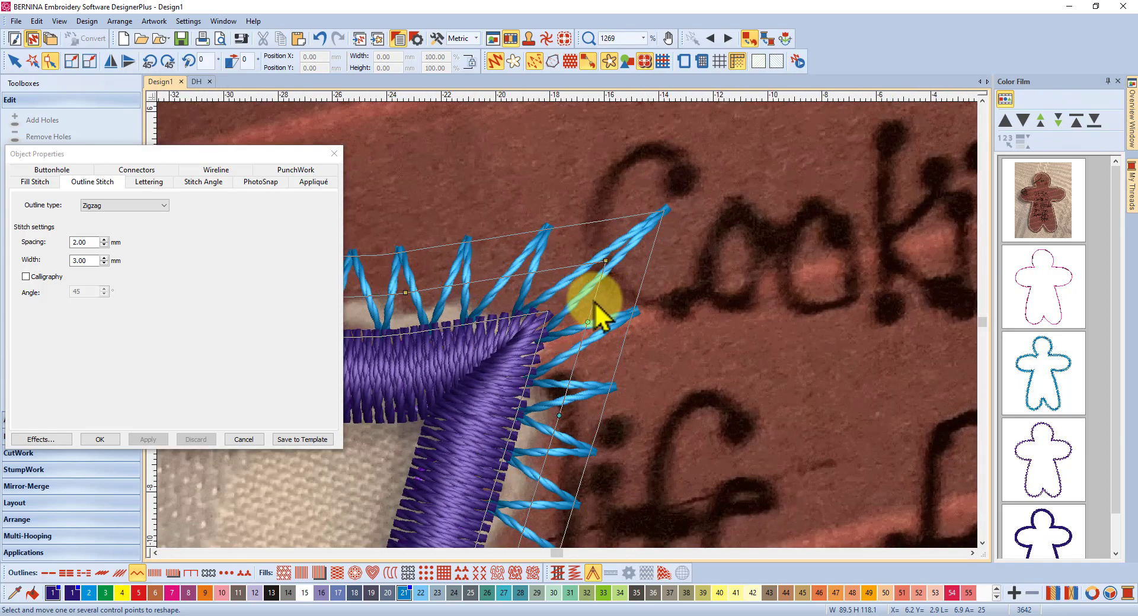
left_click_drag(605, 261, 553, 247)
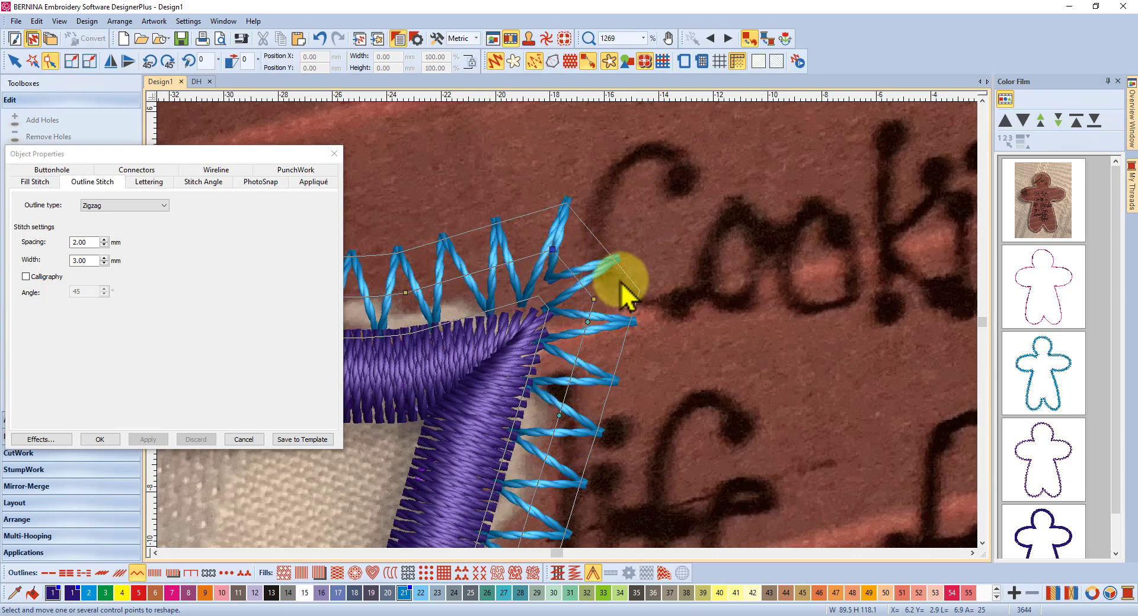
left_click(601, 307)
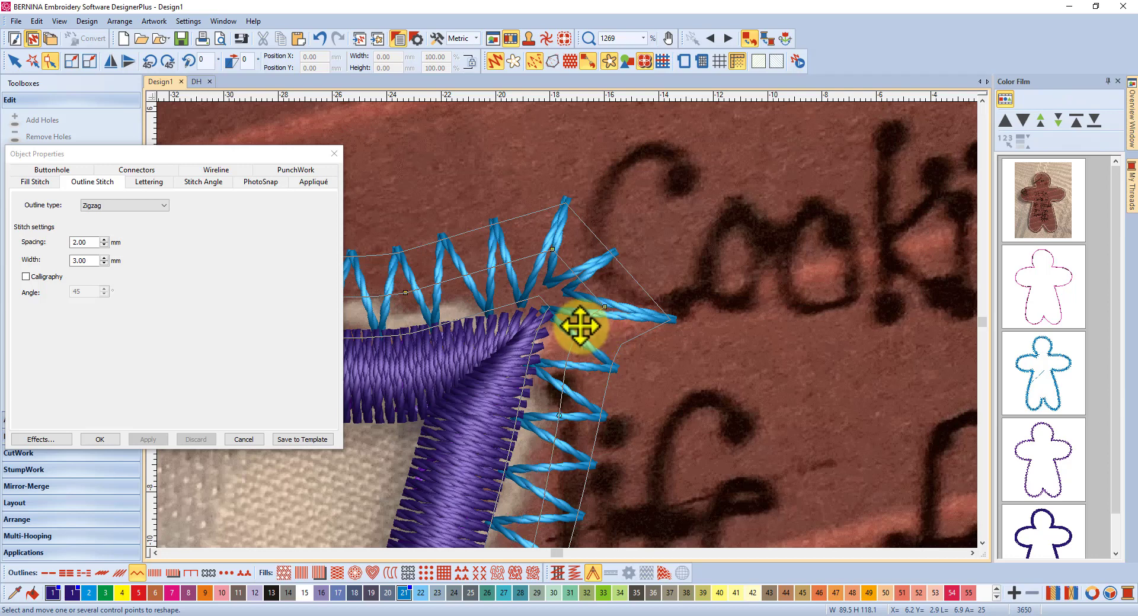
left_click(579, 324)
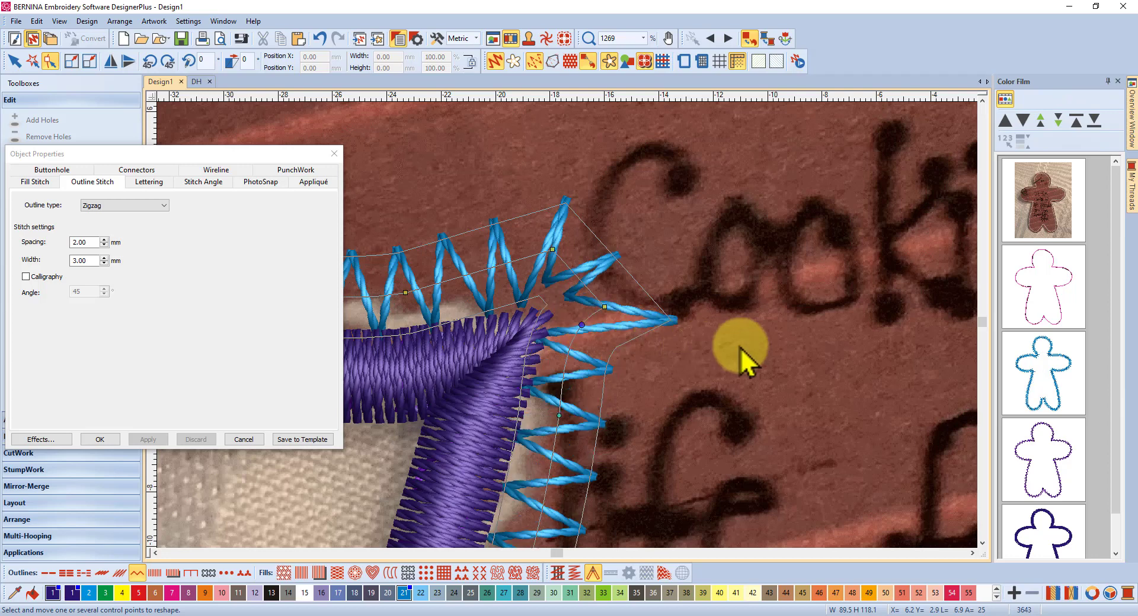
key("Delete")
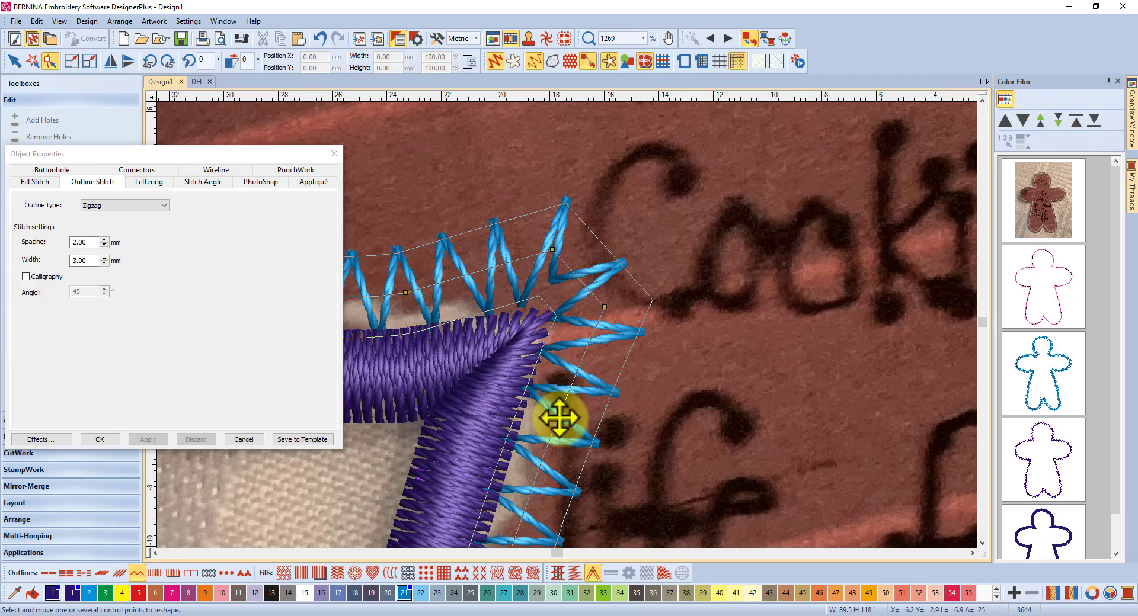
left_click_drag(558, 416, 563, 419)
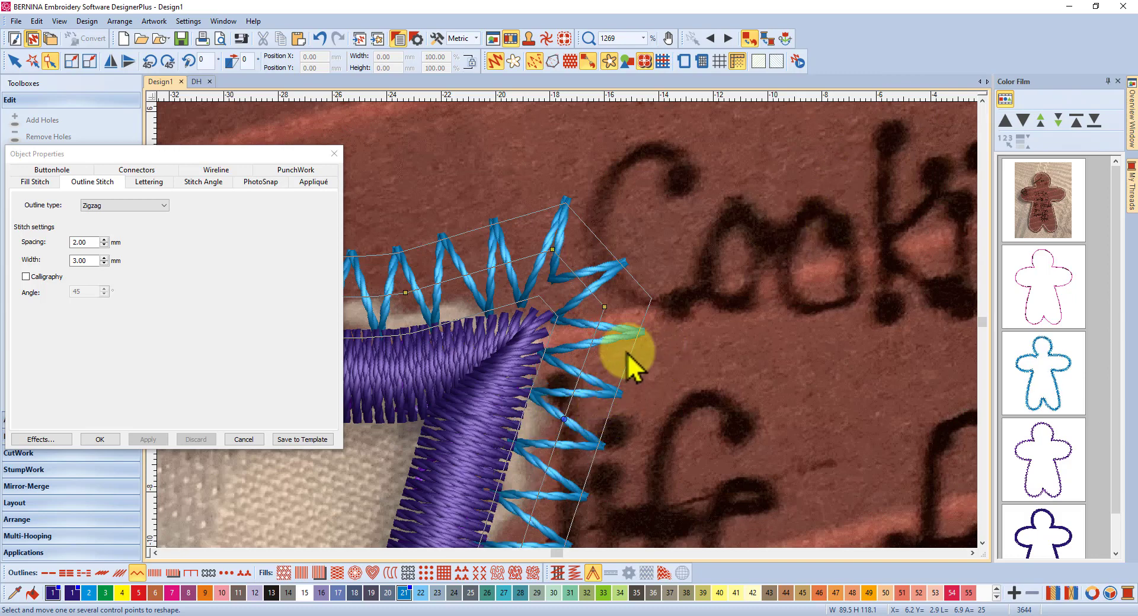
Inspect the reshaped zigzag corners around the arms and head with the Object Properties dialog moved aside, and switch to the DH design.
scroll(591, 413, "down", 3)
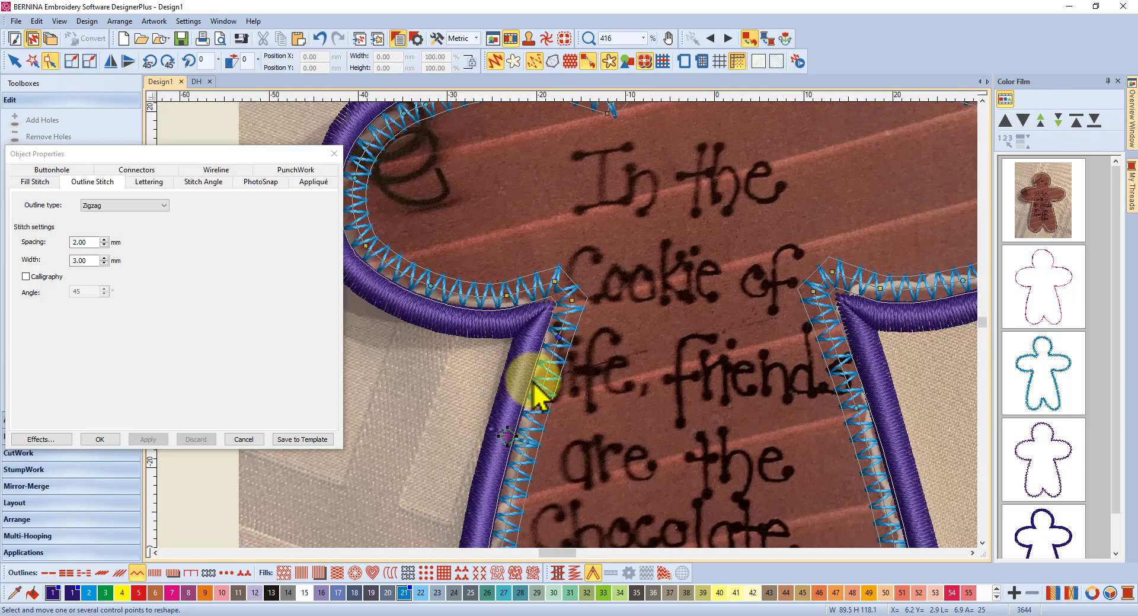
scroll(567, 329, "down", 1)
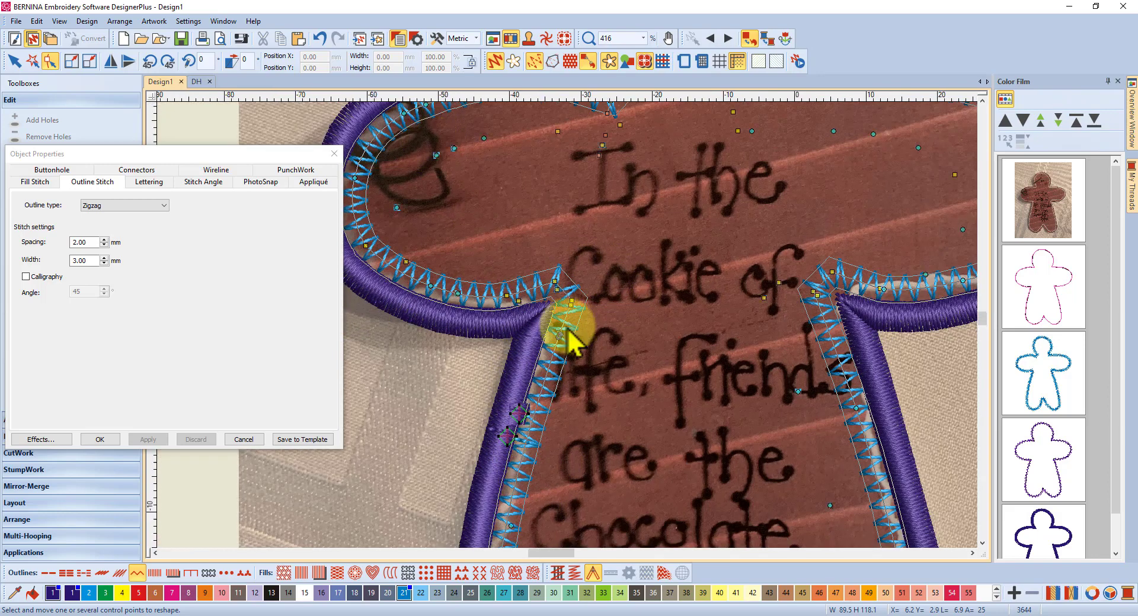
scroll(572, 404, "down", 1)
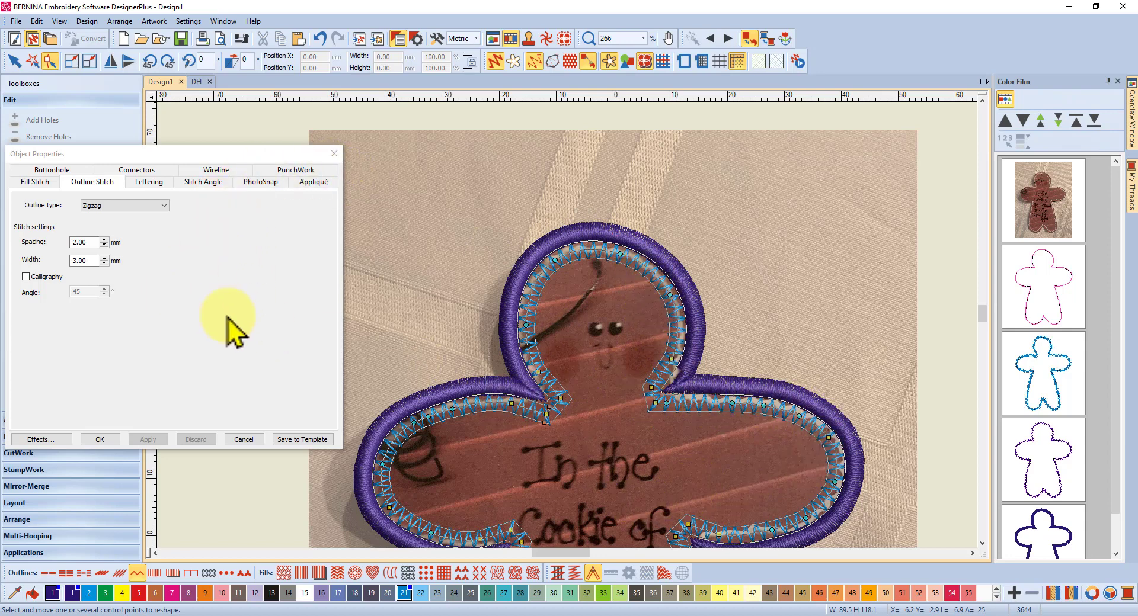
left_click_drag(162, 158, 230, 135)
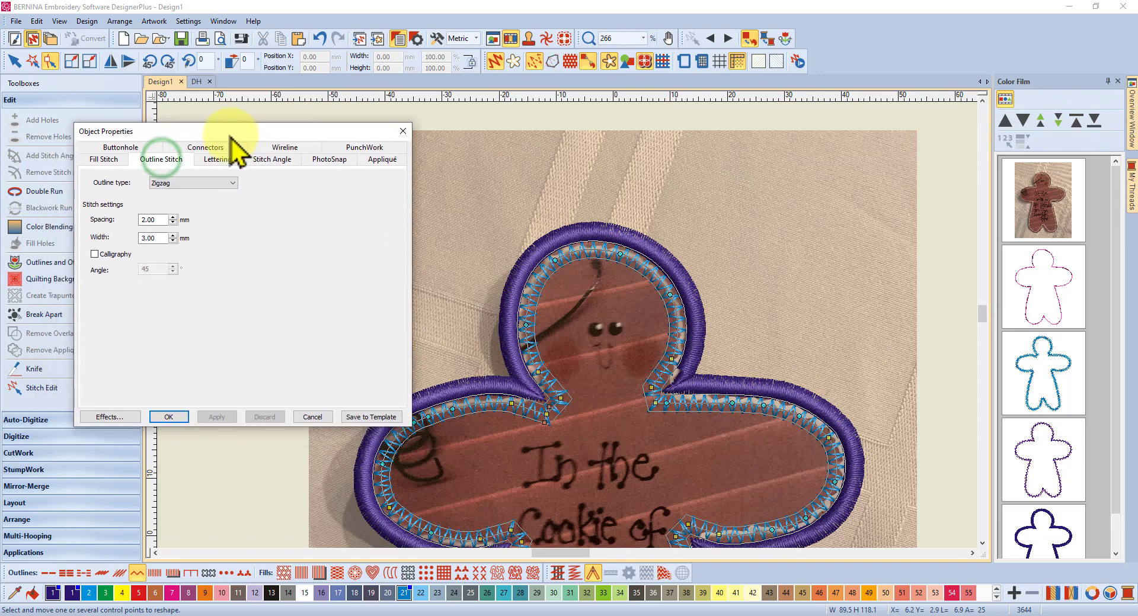
scroll(566, 324, "up", 1)
scroll(566, 324, "up", 3)
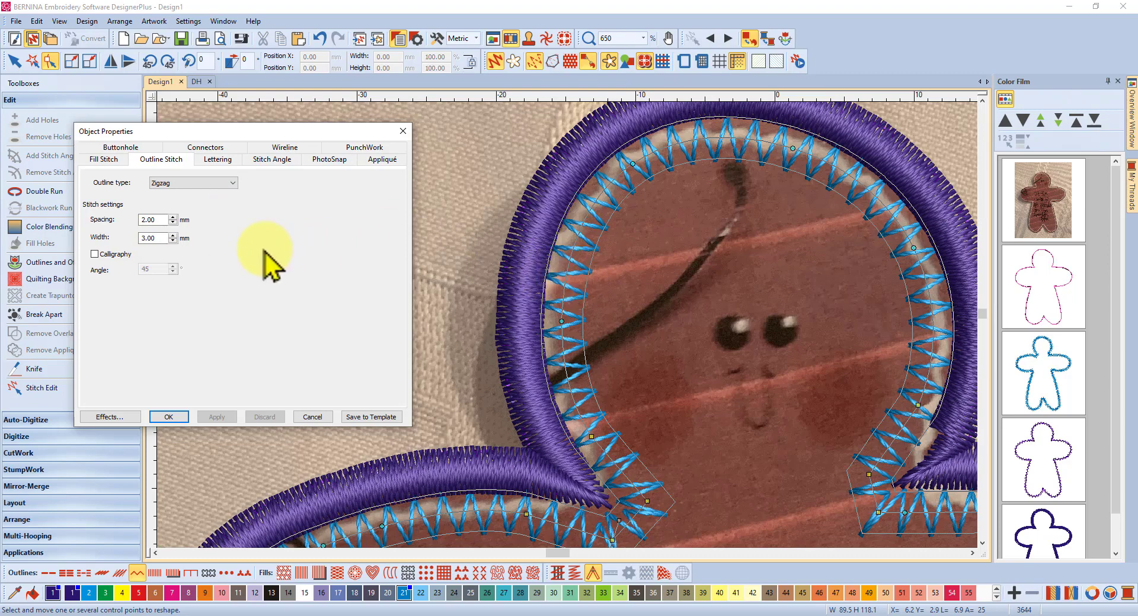
left_click(199, 82)
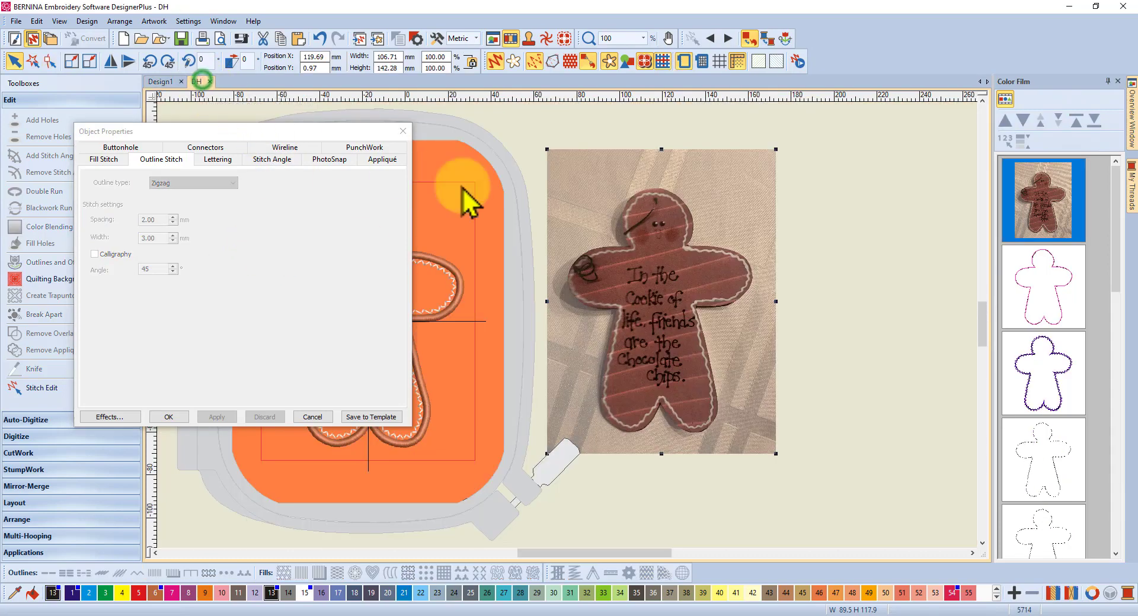
Return from the DH design to Design1, select the inner zigzag outline and set its width to 1.50 mm.
left_click(450, 277)
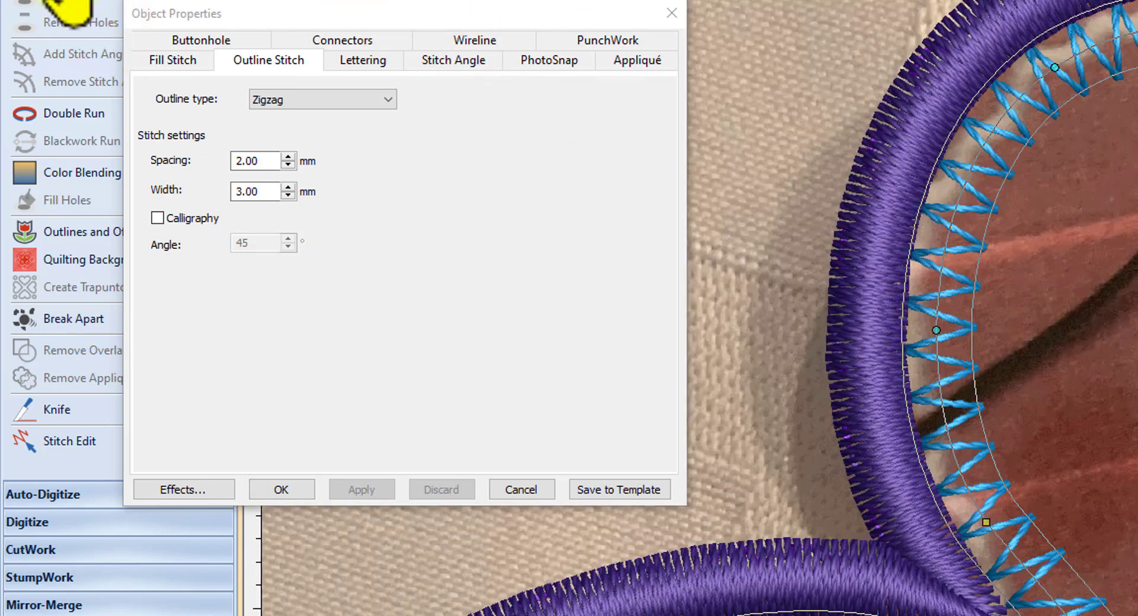
left_click(970, 192)
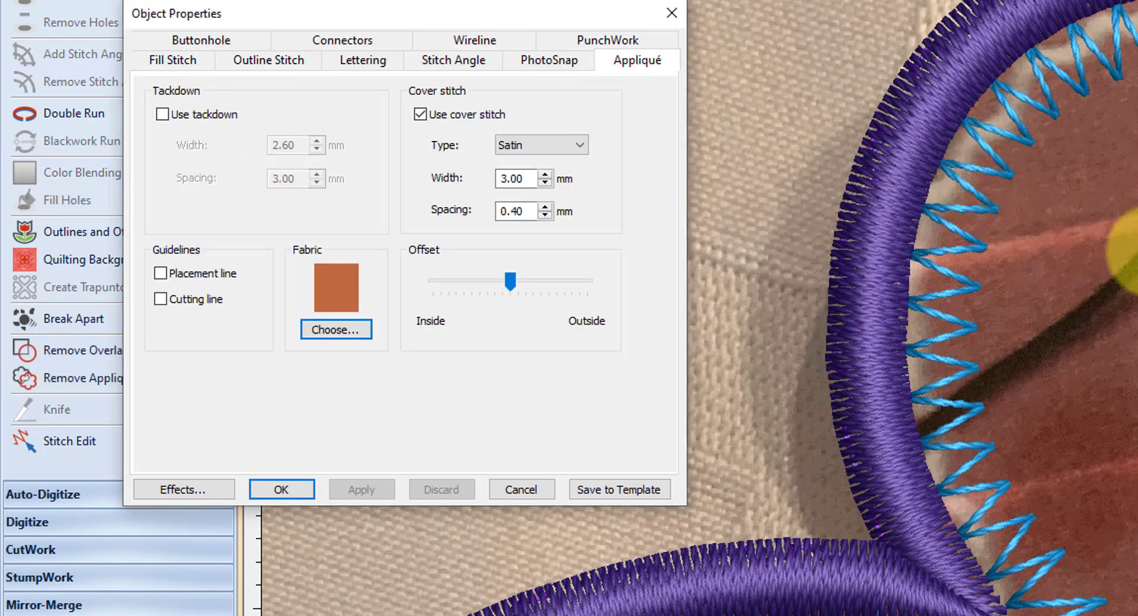
left_click(1037, 106)
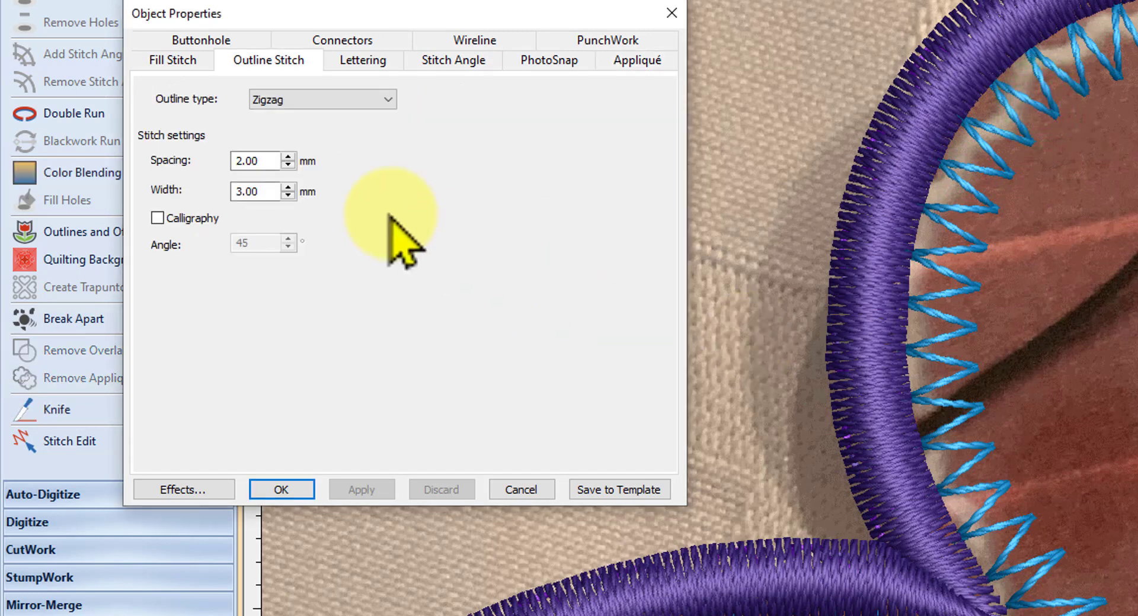
double_click(264, 191)
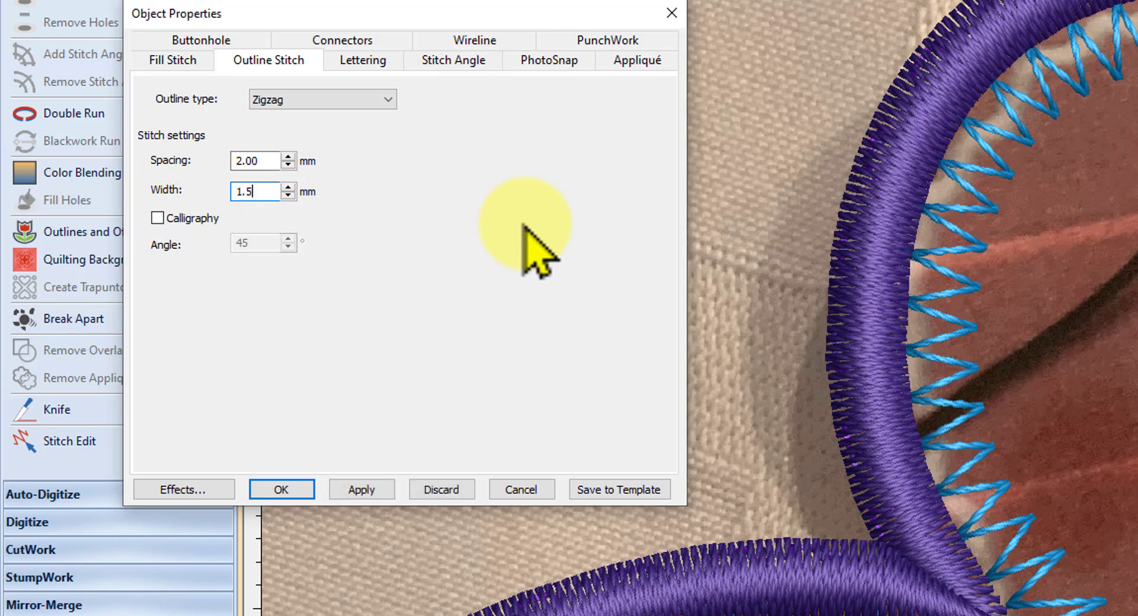
left_click(356, 489)
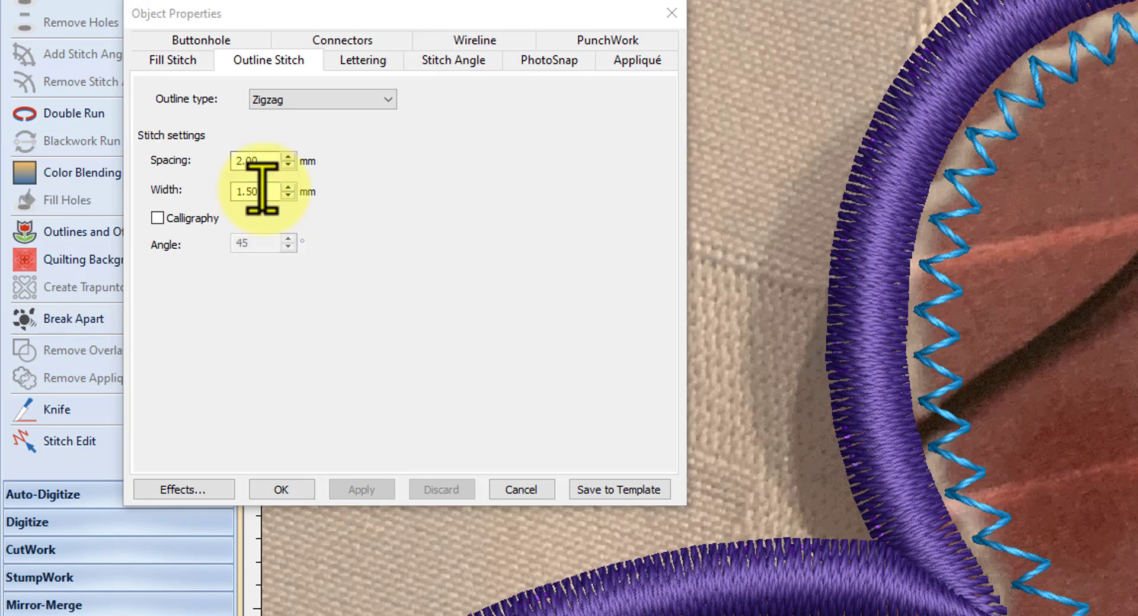
Try a zigzag spacing of 3 mm, set it to 4 mm, check the corners around the body and accept the object properties.
left_click(270, 161)
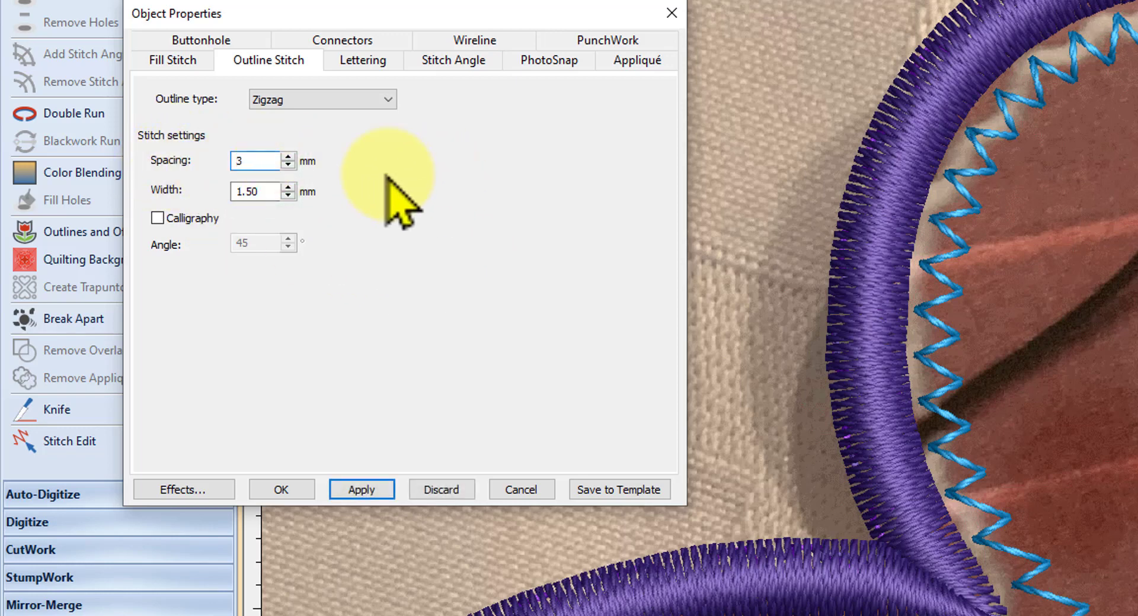
left_click(350, 491)
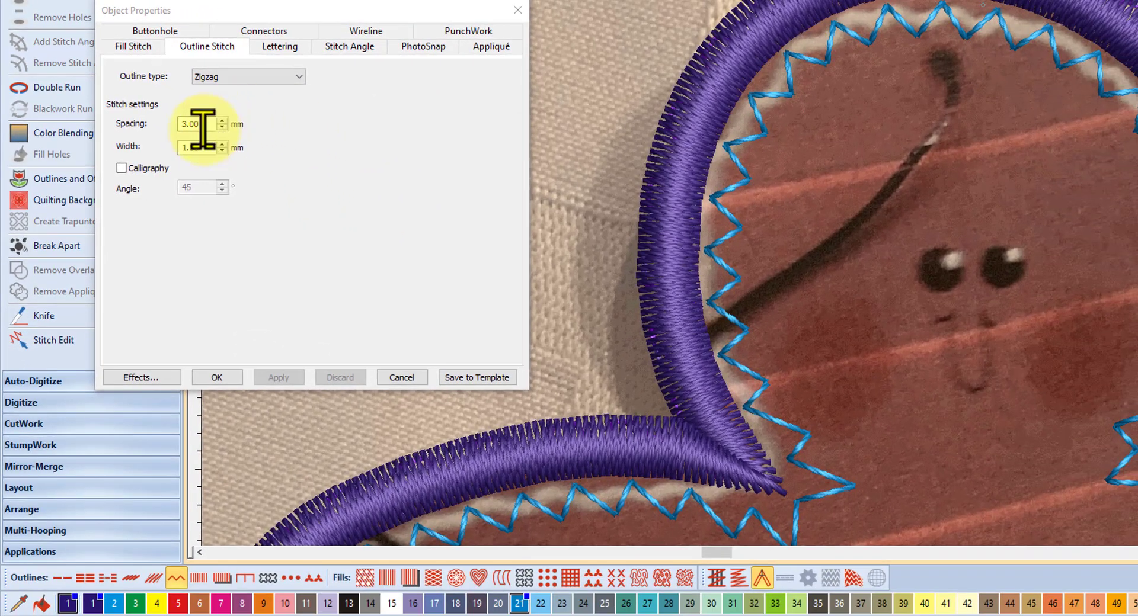
double_click(242, 147)
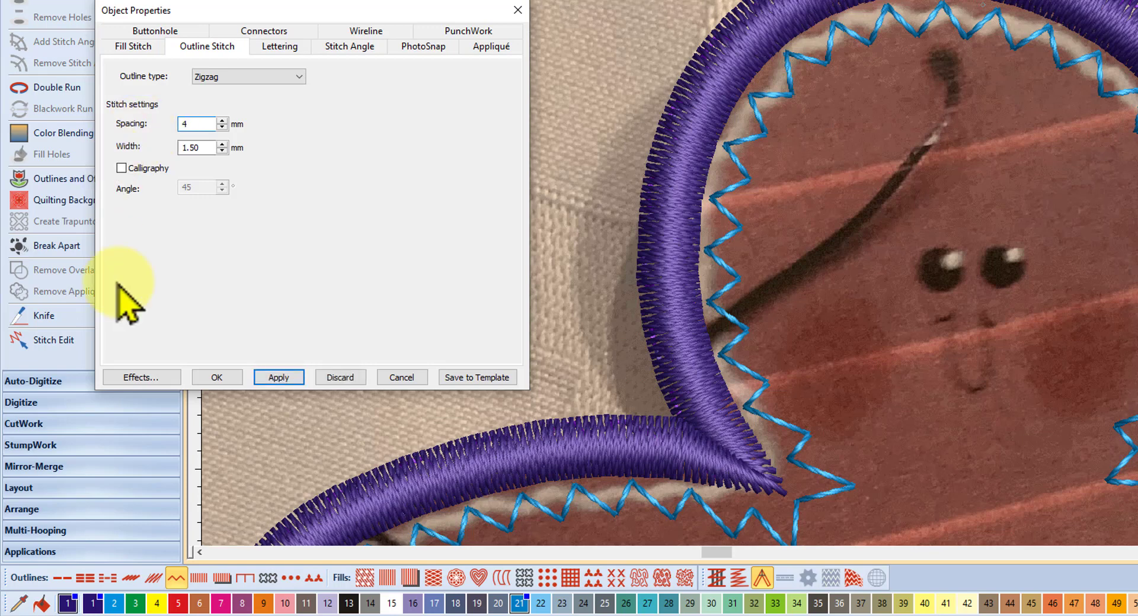
left_click(267, 377)
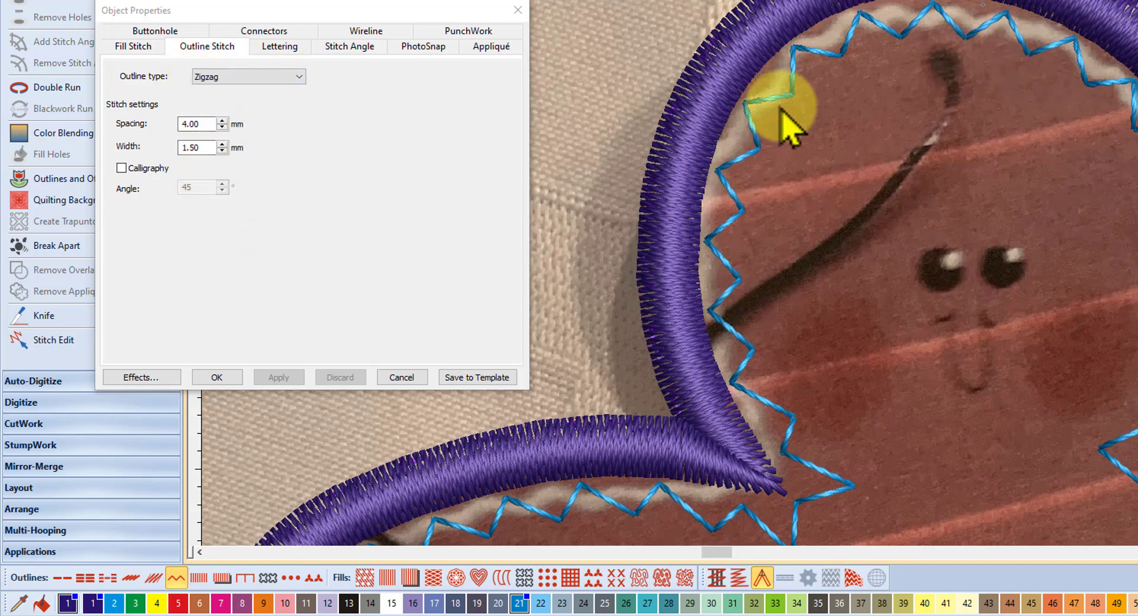
scroll(864, 152, "down", 2)
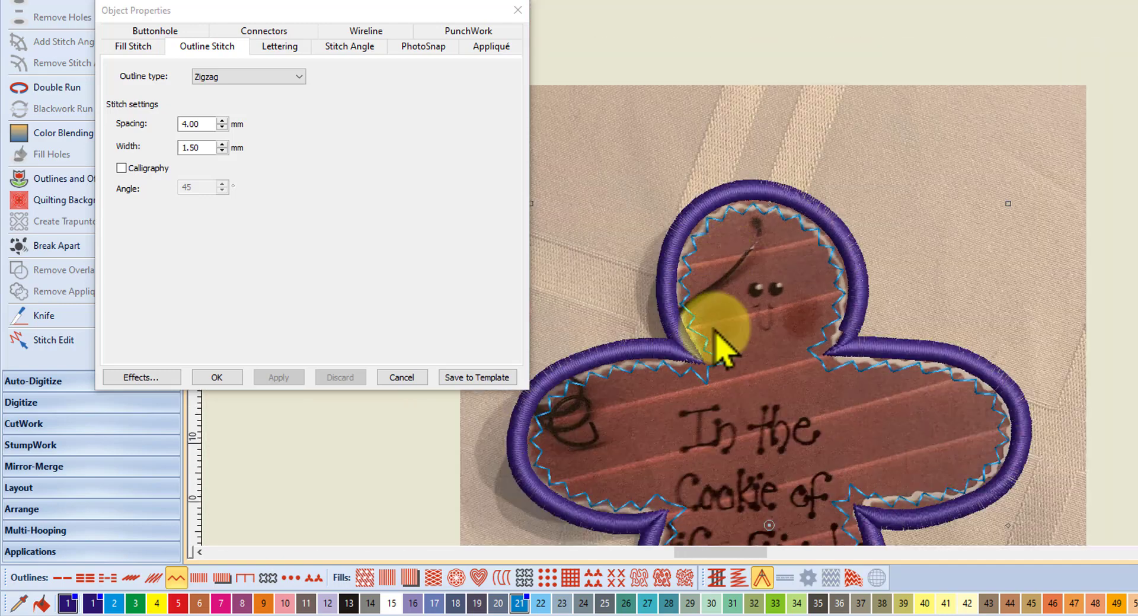
scroll(717, 350, "down", 2)
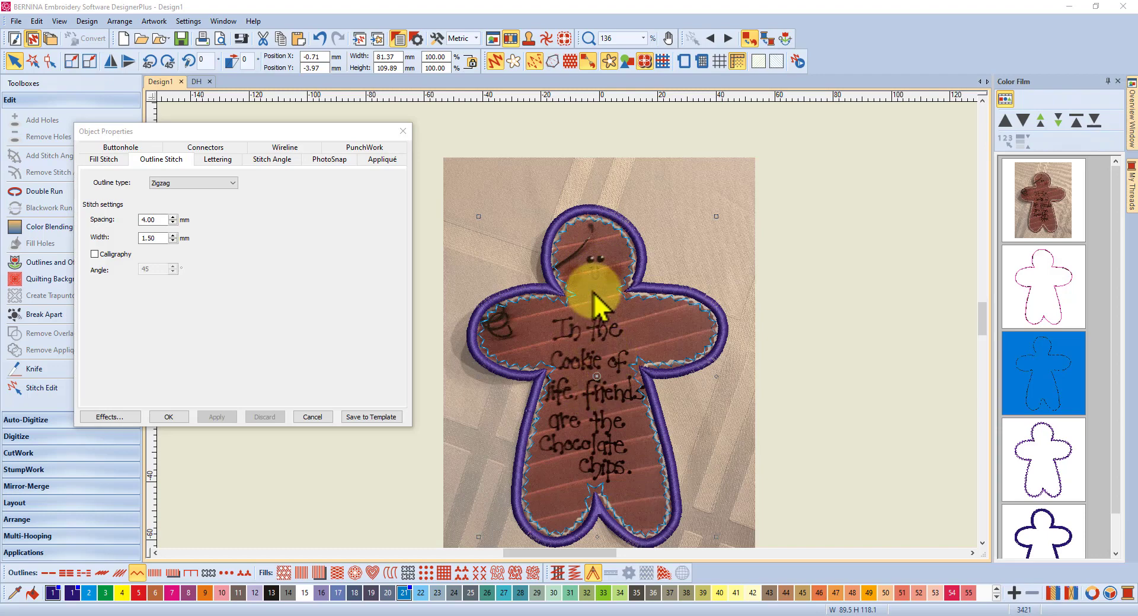
scroll(598, 278, "up", 3)
scroll(513, 403, "up", 2)
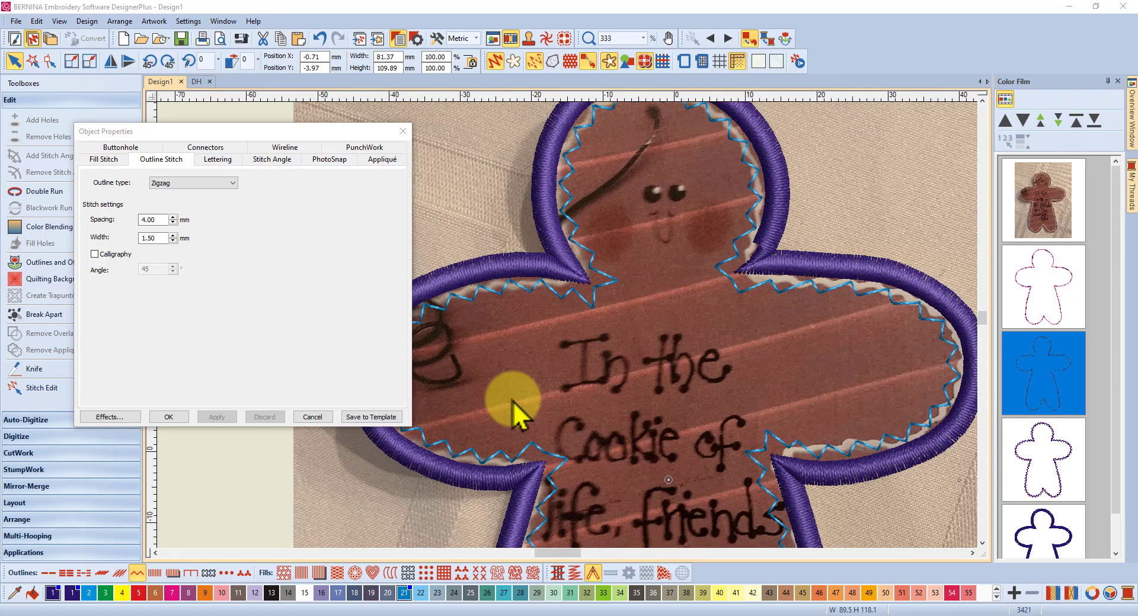
scroll(627, 287, "up", 1)
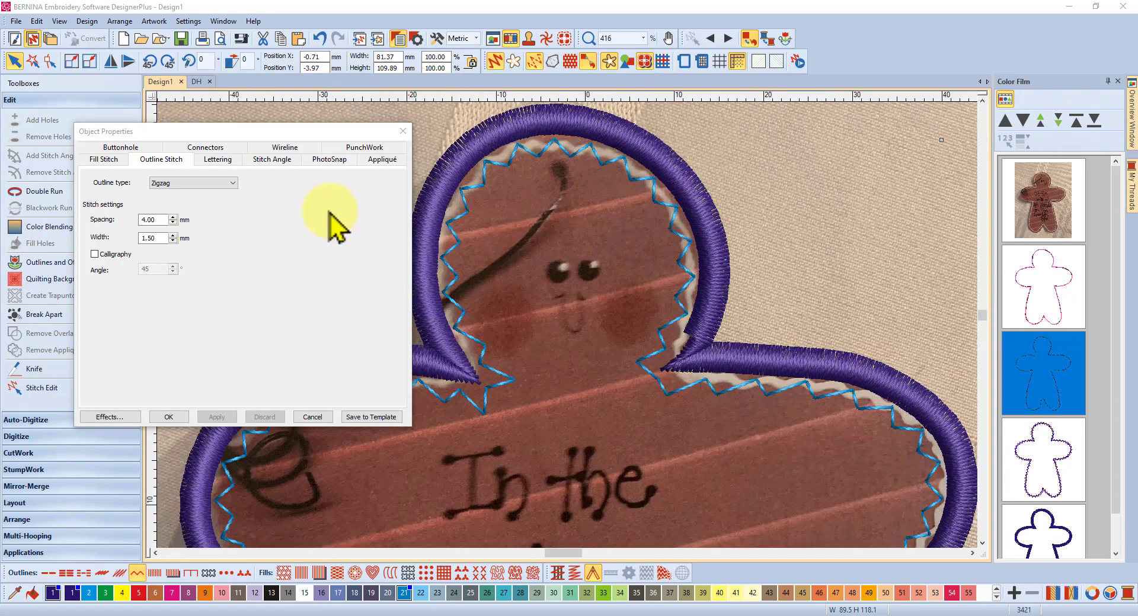
left_click(169, 417)
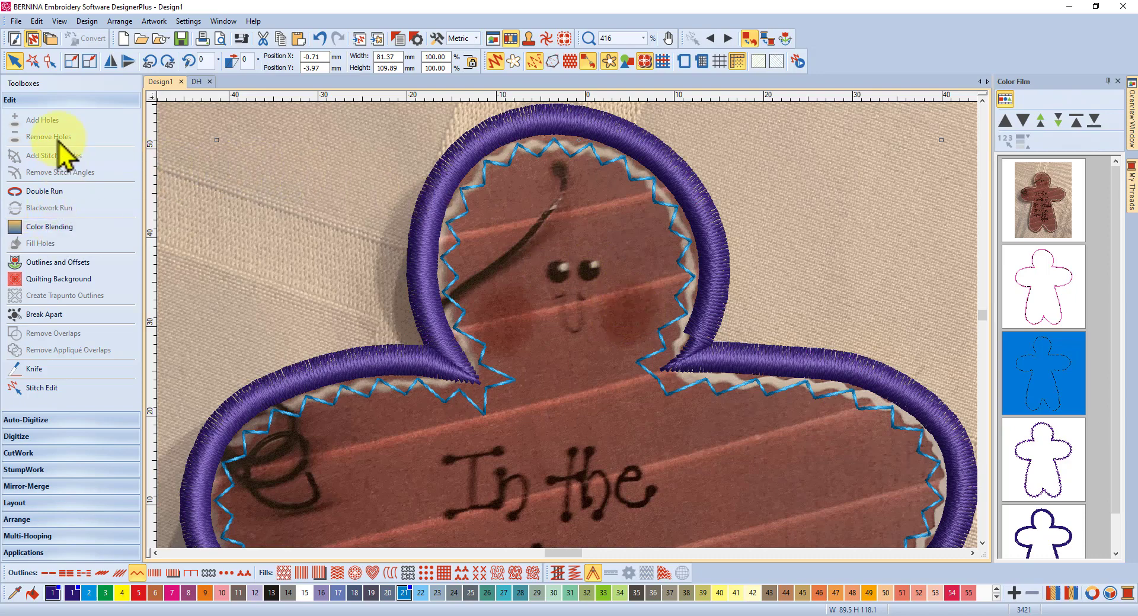
Digitize a pink filled circle about 5.4 mm across on the left cheek and place a copy on the right cheek.
left_click(43, 437)
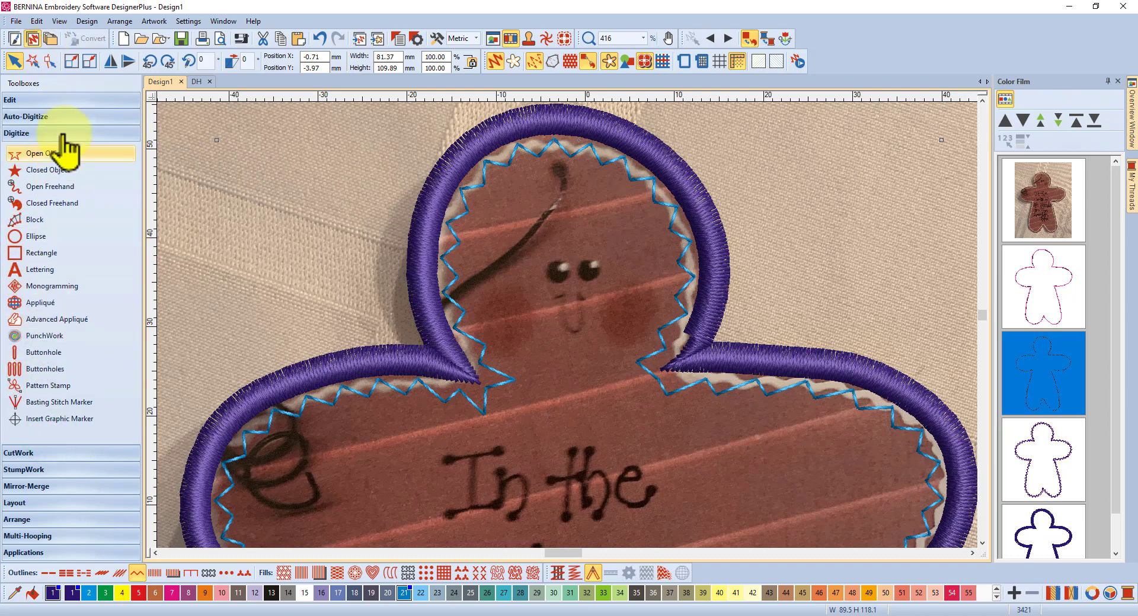
left_click(35, 237)
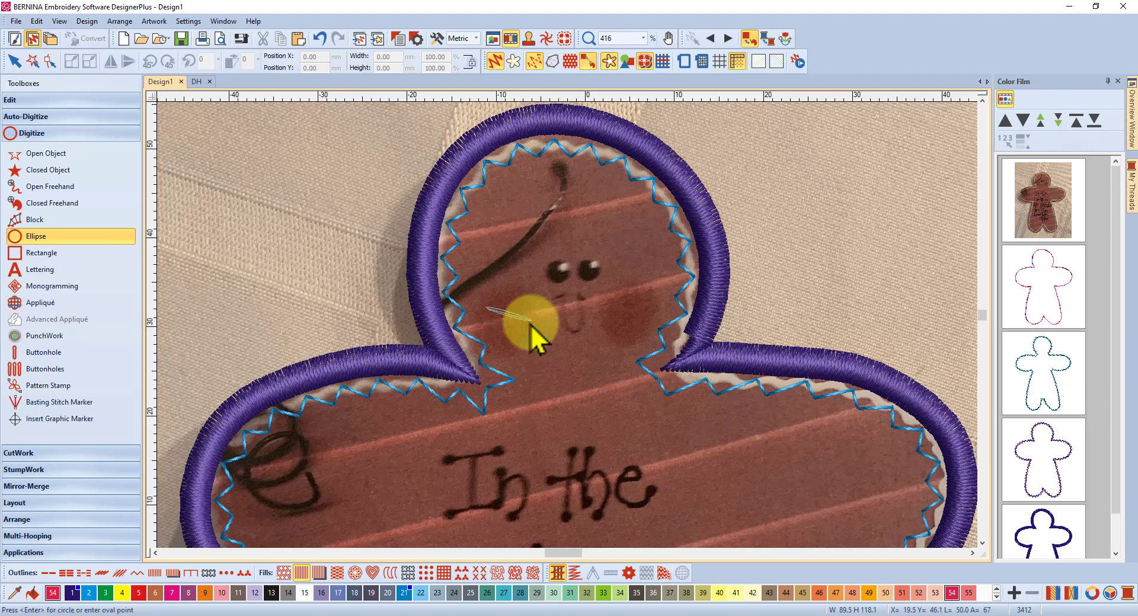
left_click(531, 325)
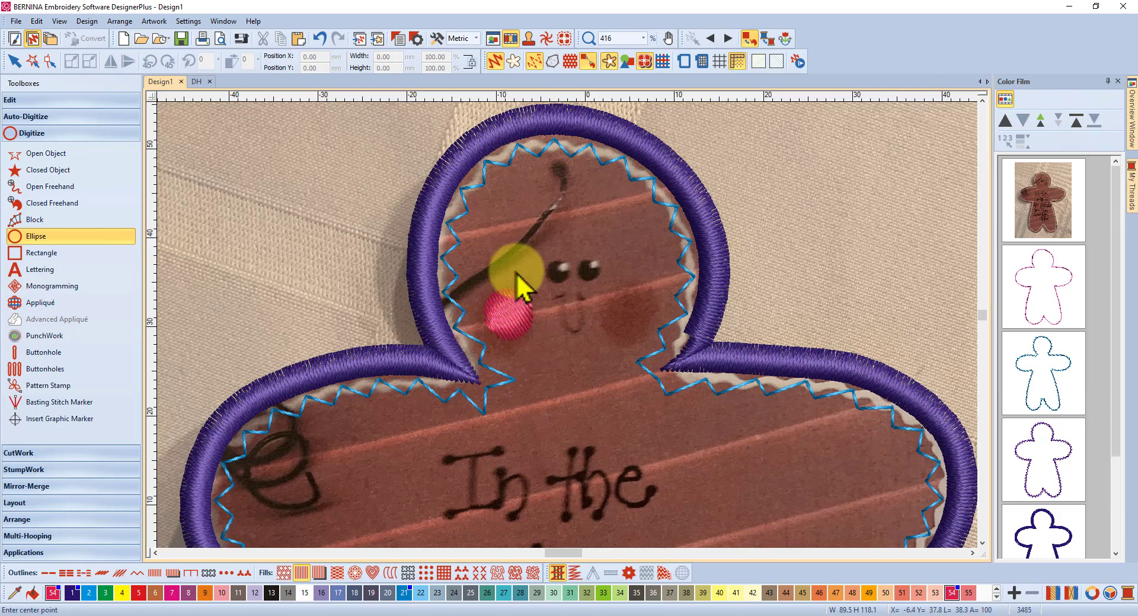
left_click(13, 62)
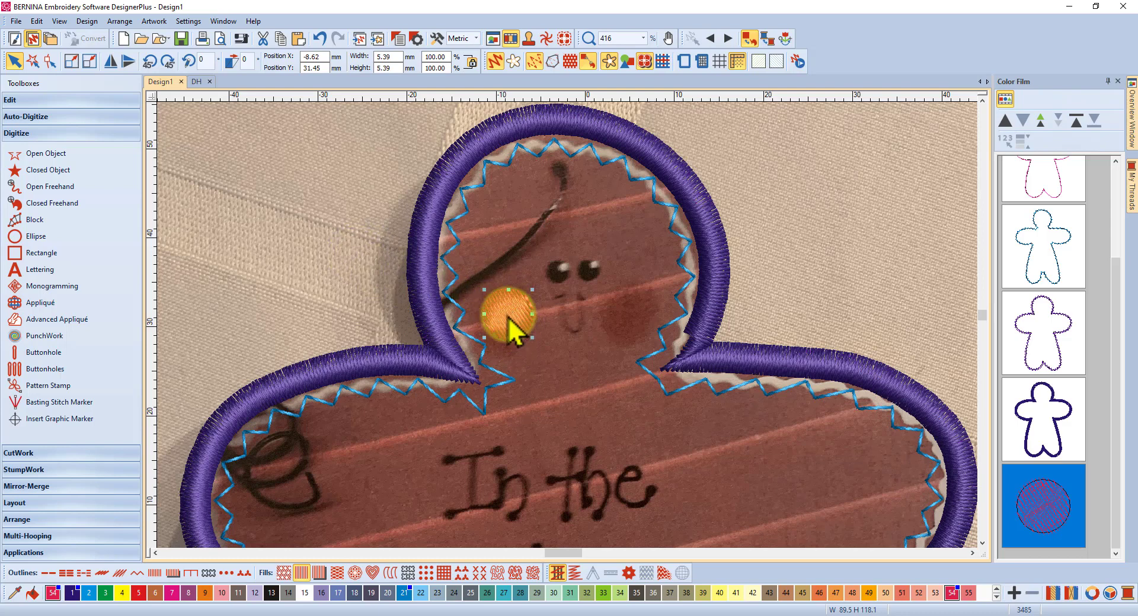
left_click_drag(508, 312, 628, 304)
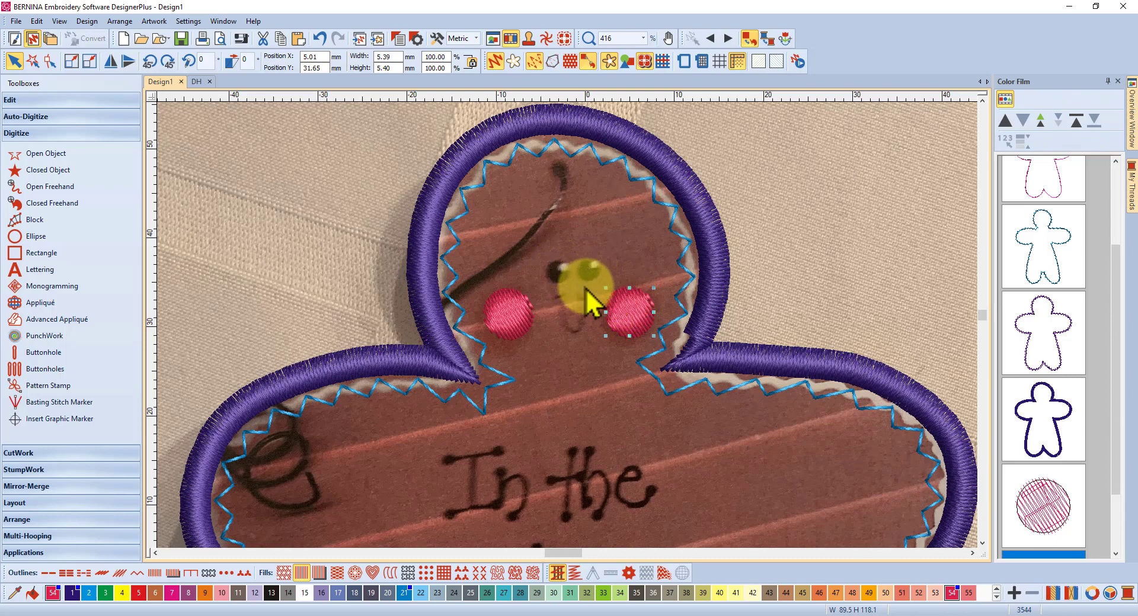
Make a third circle copy scaled to about 2.9 mm, recolor it black (13), and position it and a duplicate over the two eyes.
left_click_drag(631, 309, 568, 369, "ctrl")
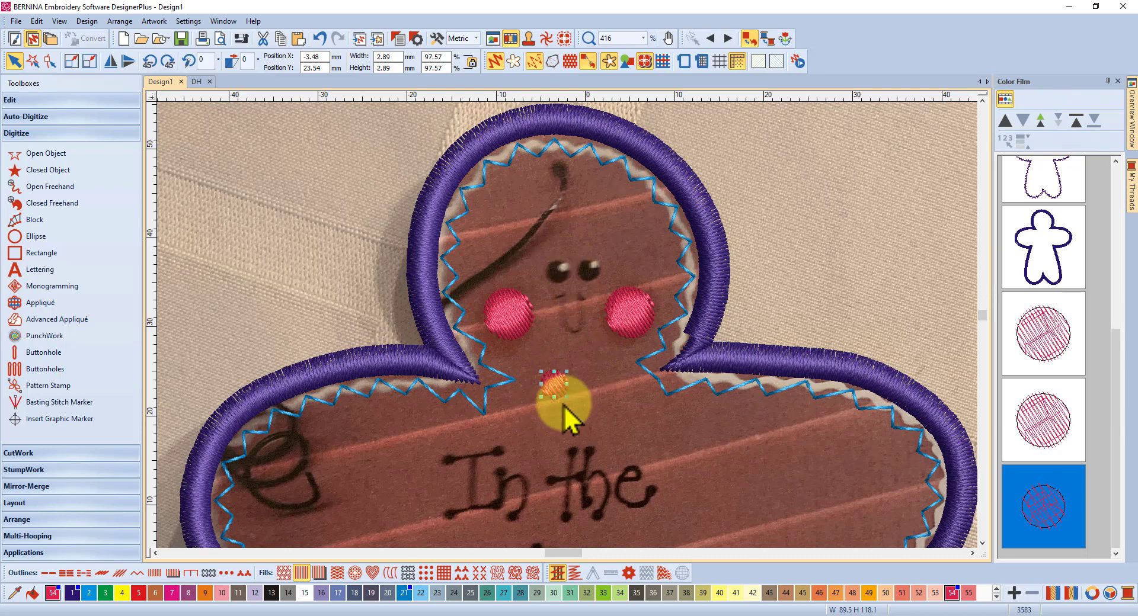
left_click(272, 593)
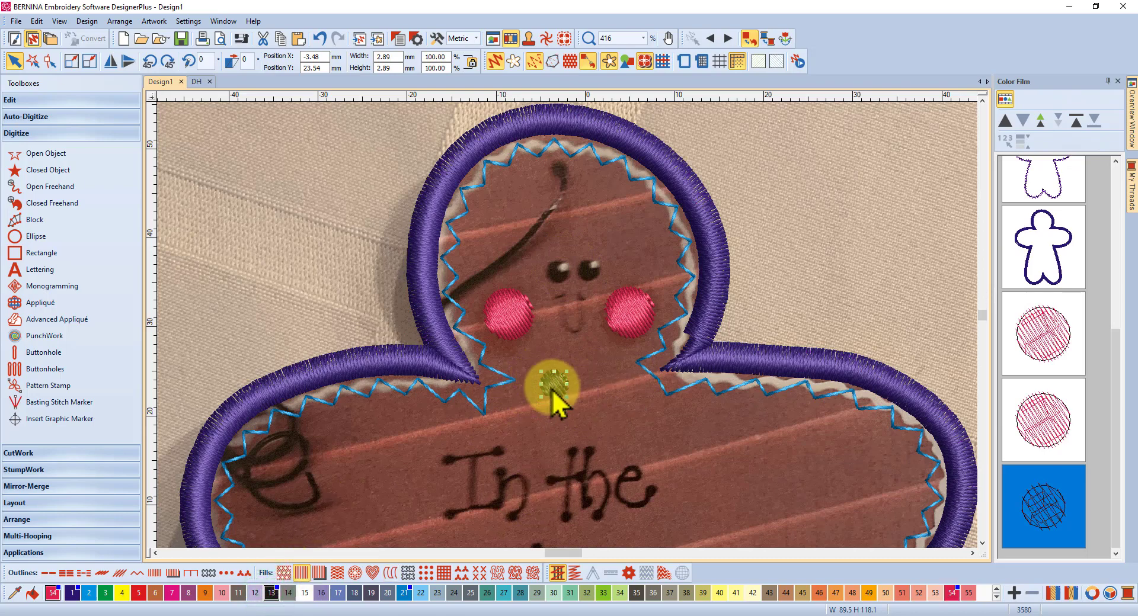
left_click_drag(555, 388, 590, 269)
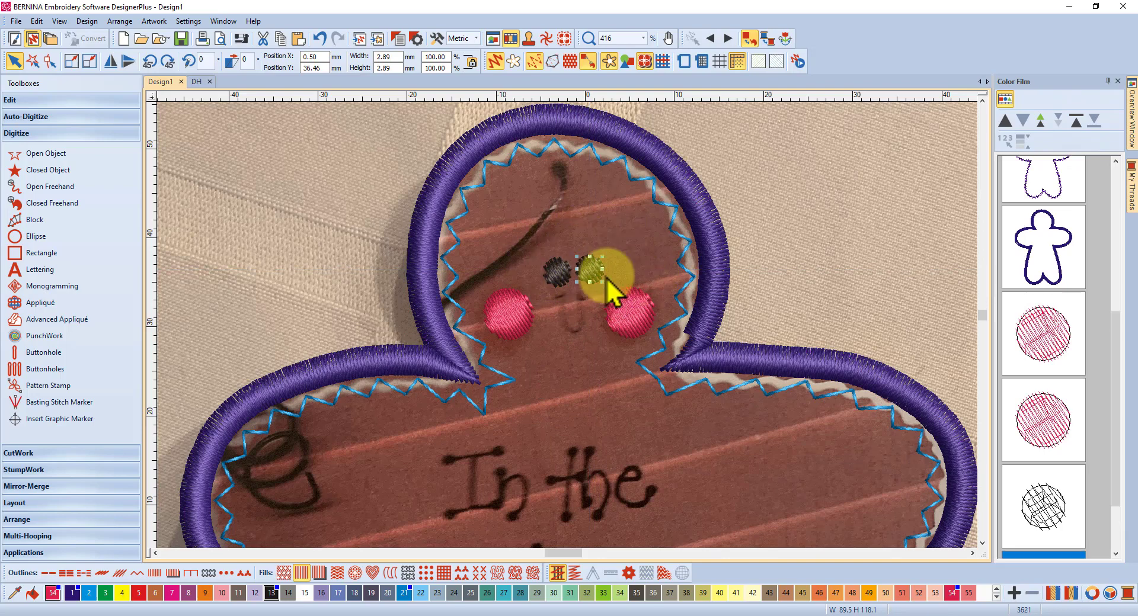
left_click(557, 272)
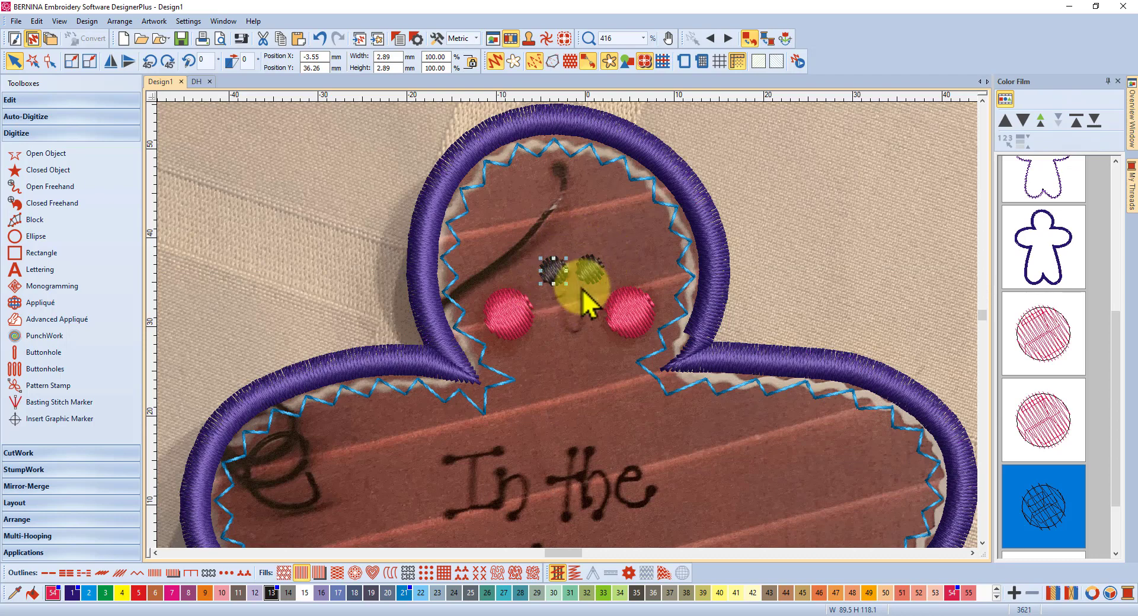
Paste a copy of the left eye, place it below the eyes, recolor it white (15) and shrink it to about 1.4 mm.
left_click(298, 40)
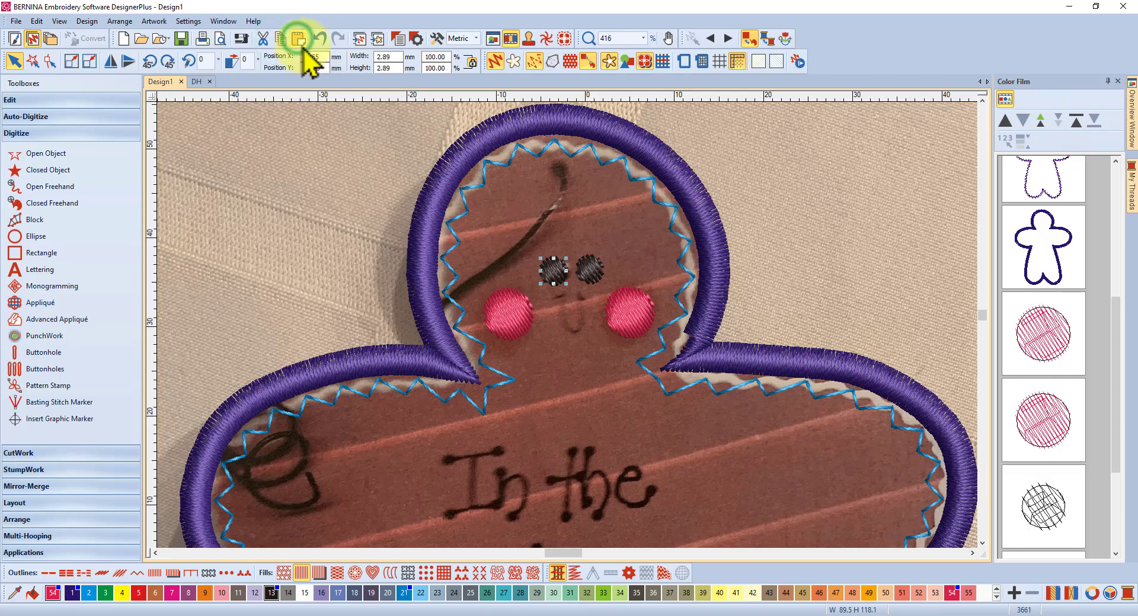
left_click_drag(553, 270, 557, 313)
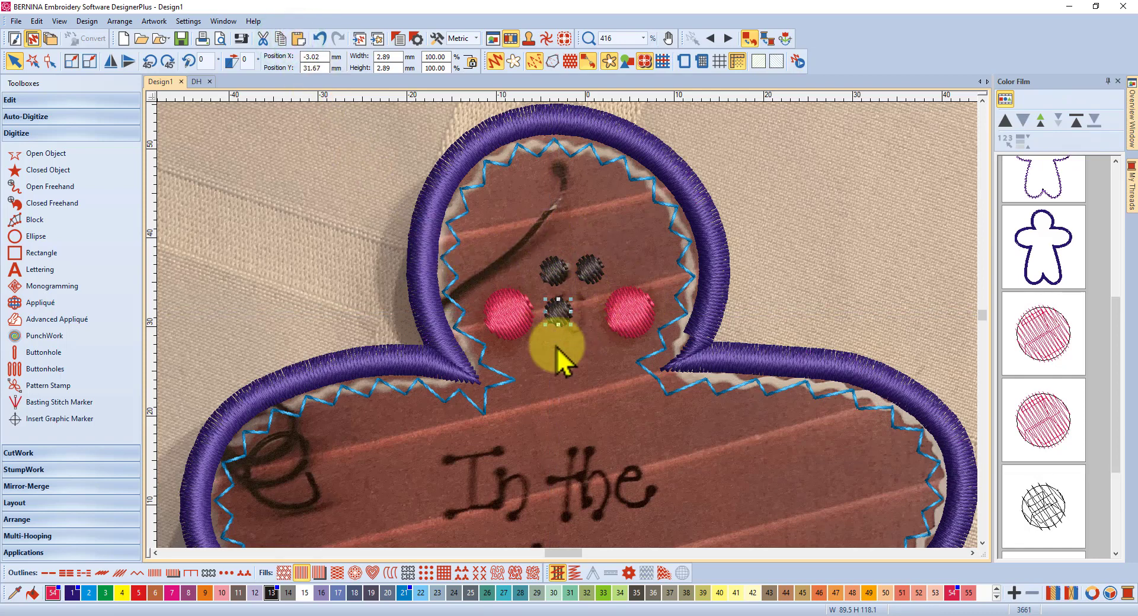
left_click_drag(572, 299, 554, 314)
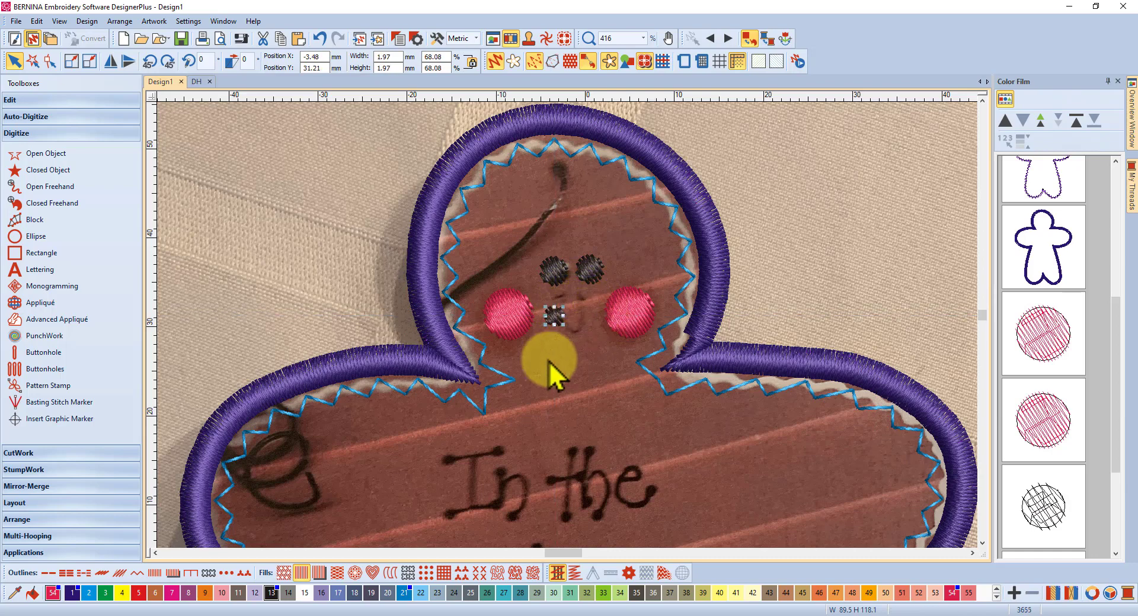
left_click(305, 594)
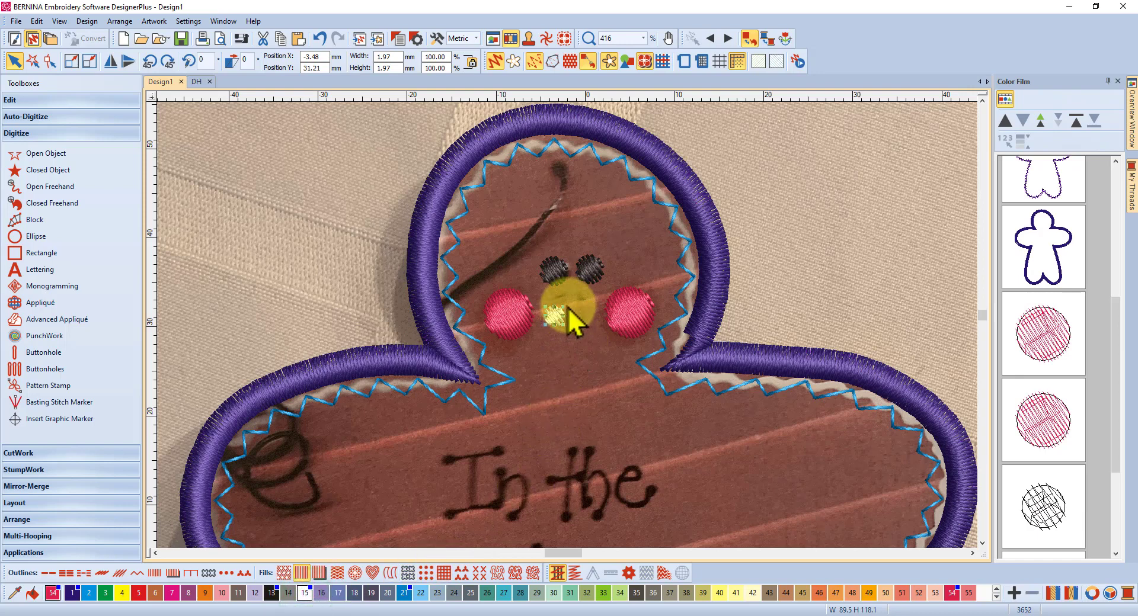
left_click_drag(564, 313, 560, 317)
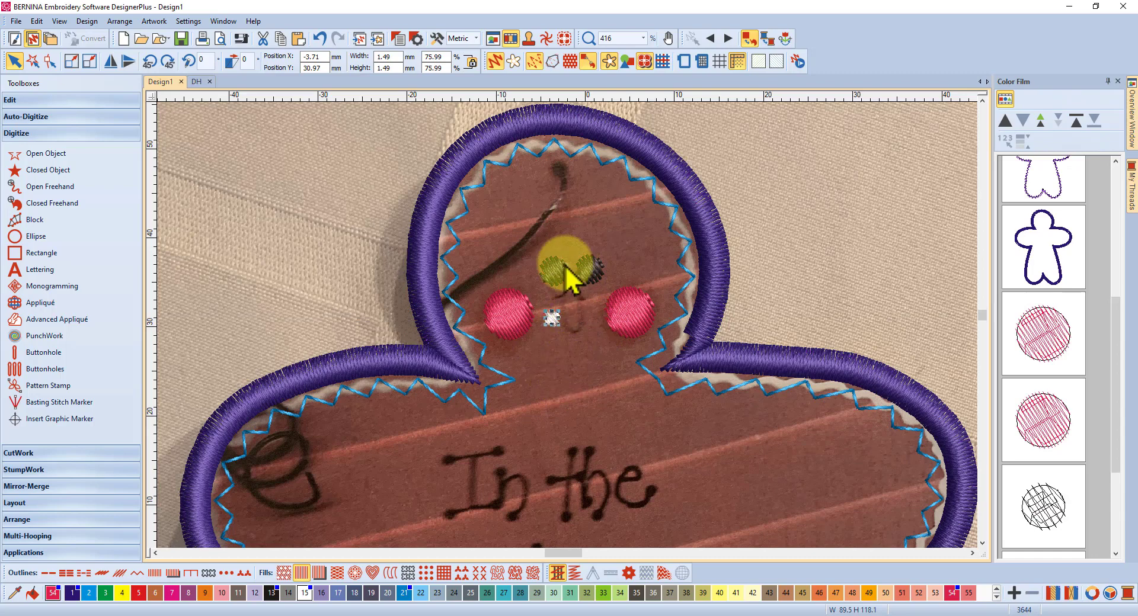
left_click_drag(560, 310, 558, 310)
Reshape the small white circle by repositioning its stitch start and end points, placing the start near the circle's lower right edge.
scroll(572, 323, "up", 4)
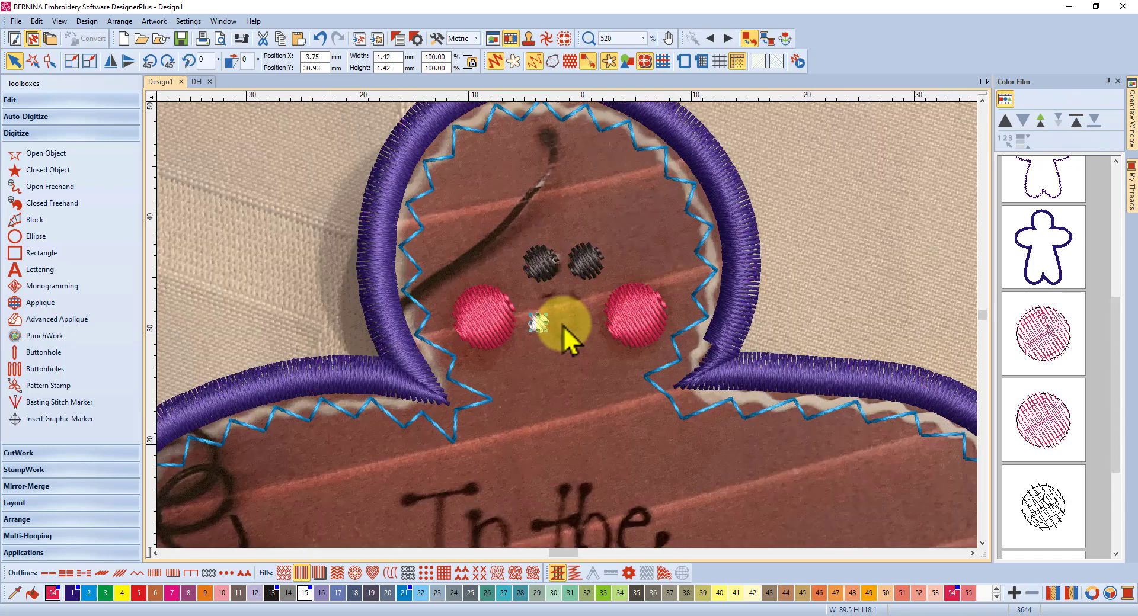
scroll(567, 326, "up", 1)
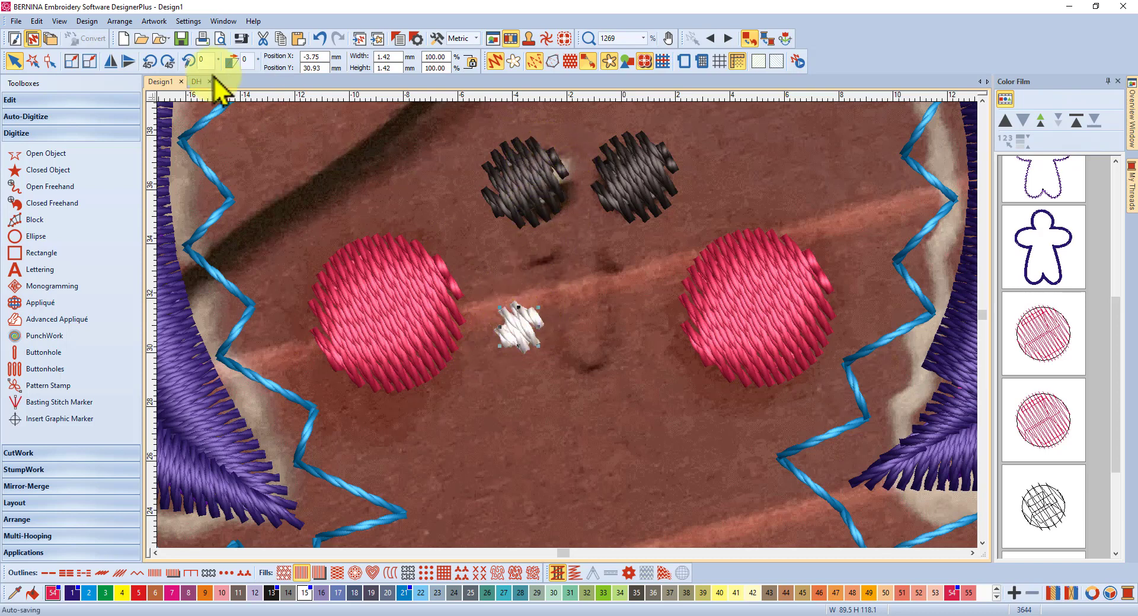
left_click(50, 61)
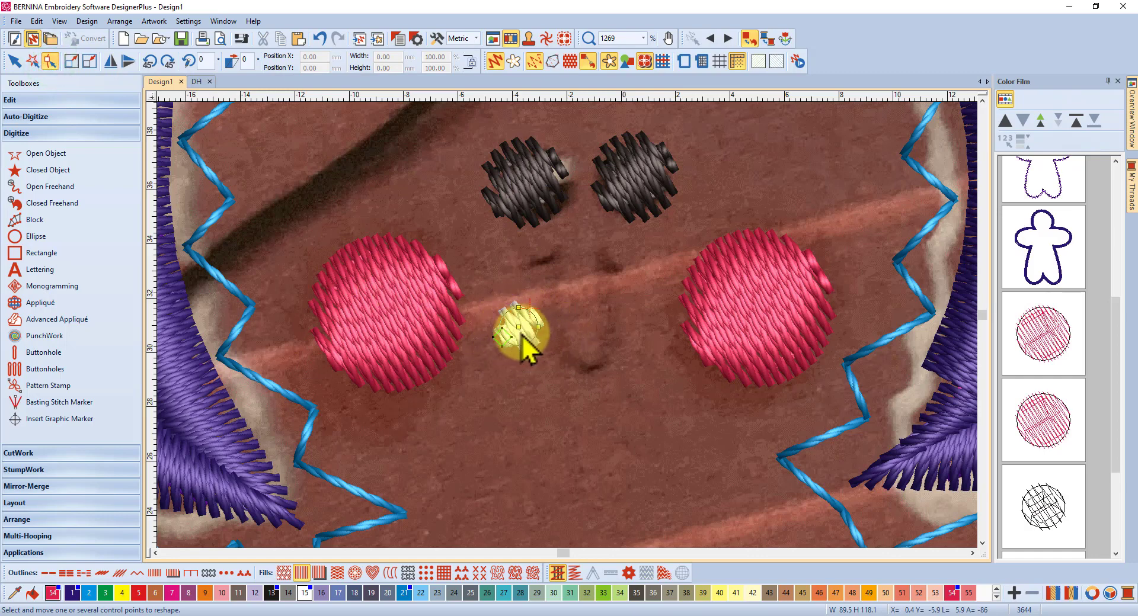
scroll(522, 342, "up", 6)
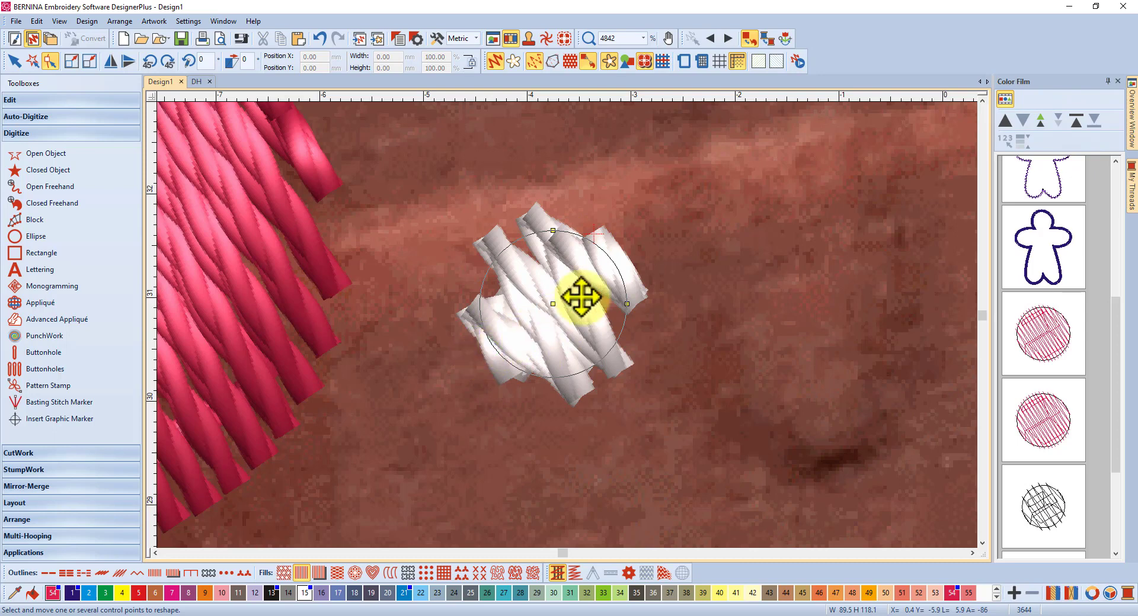
left_click(611, 262)
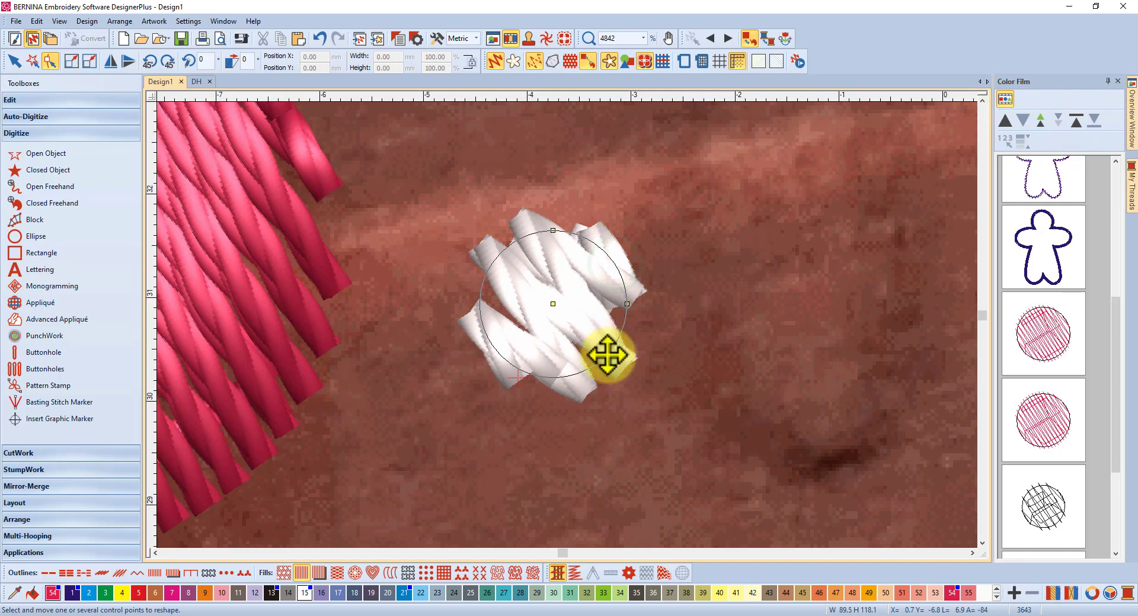
left_click(492, 337)
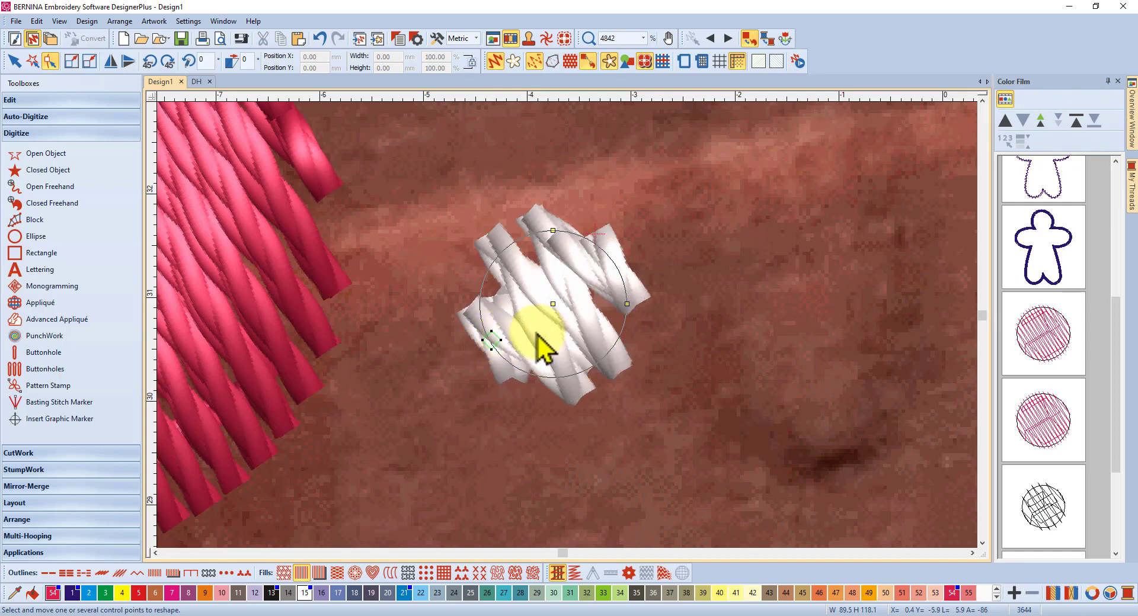
left_click(494, 339)
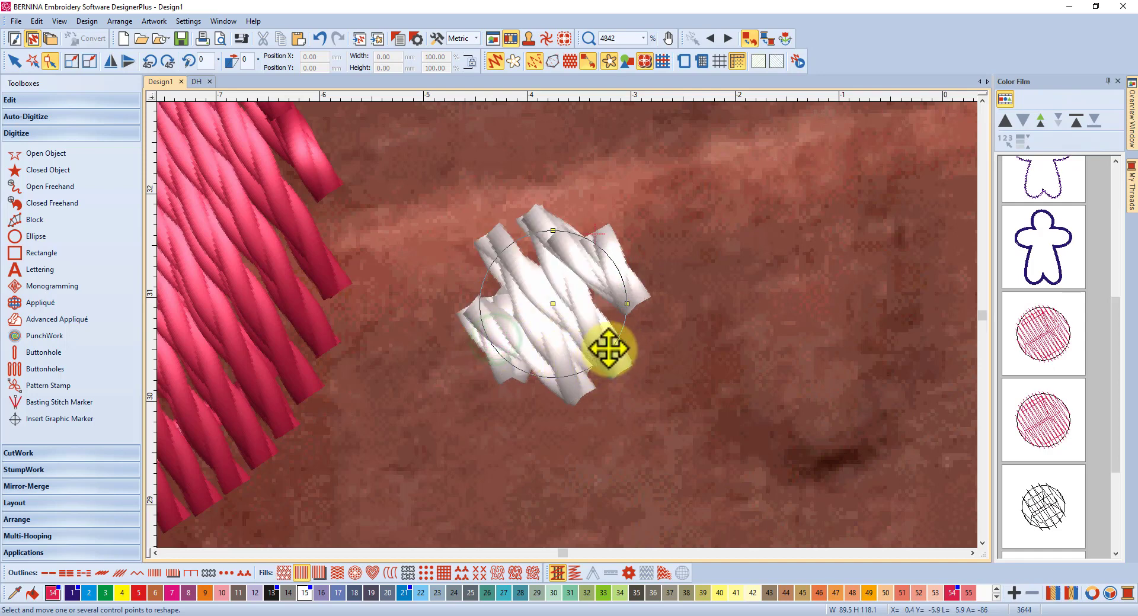
left_click(609, 346)
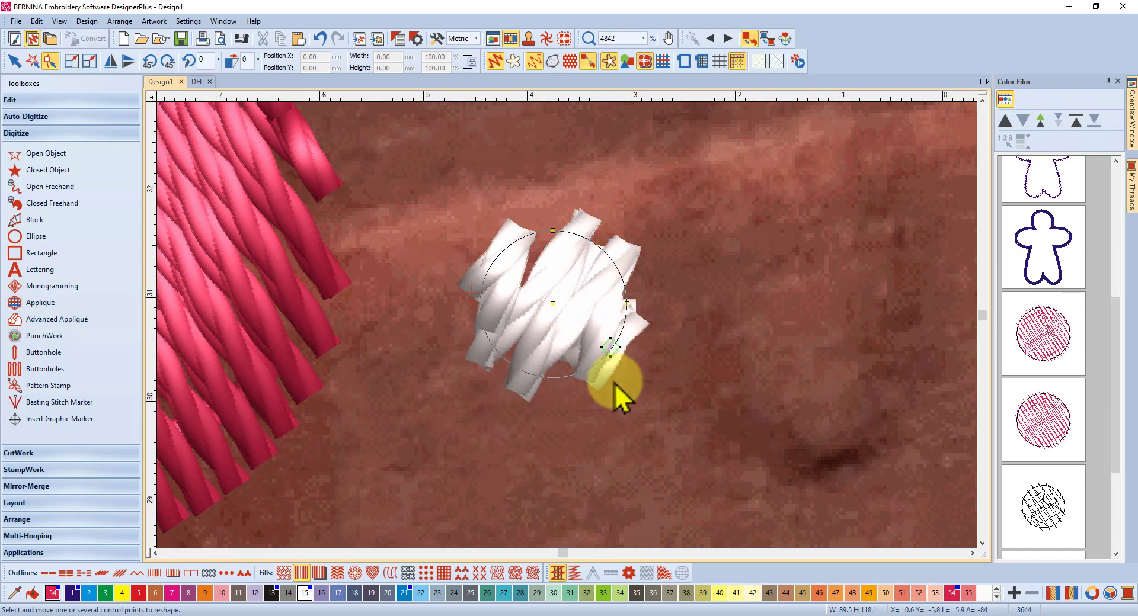
left_click(622, 336)
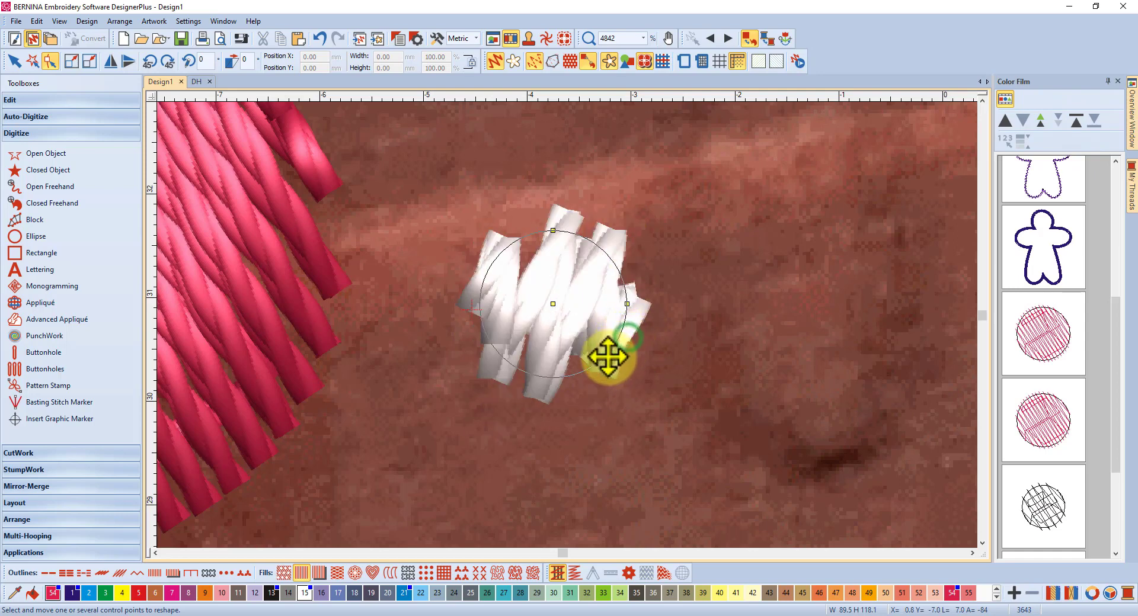
left_click(607, 355)
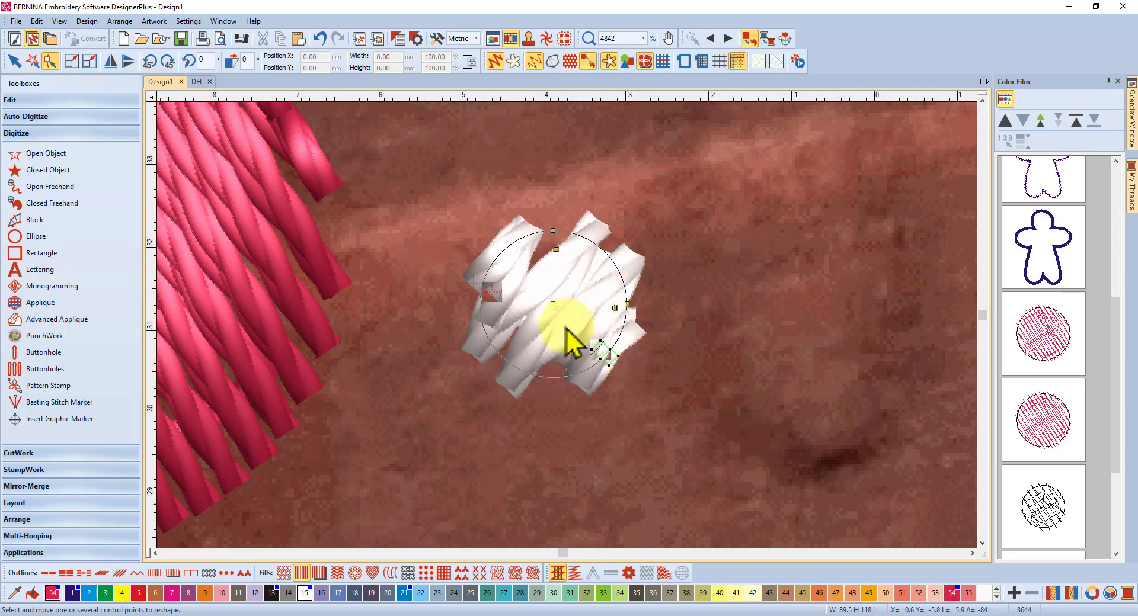
Move the white highlight onto the upper right of the left eye, place a copy on the right eye and deselect everything.
scroll(566, 342, "down", 5)
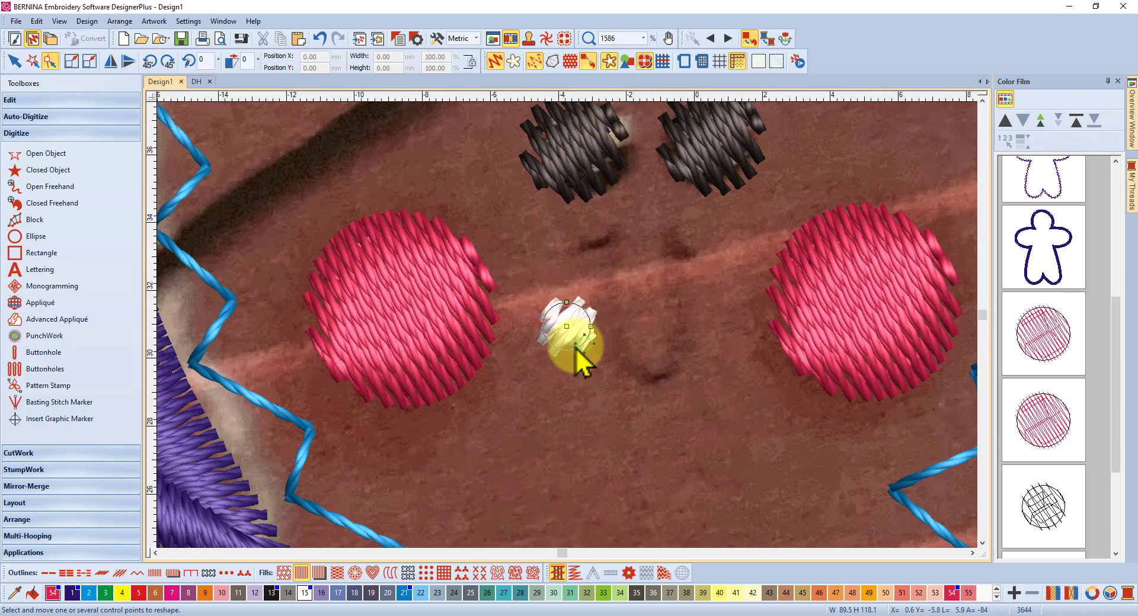
left_click(13, 61)
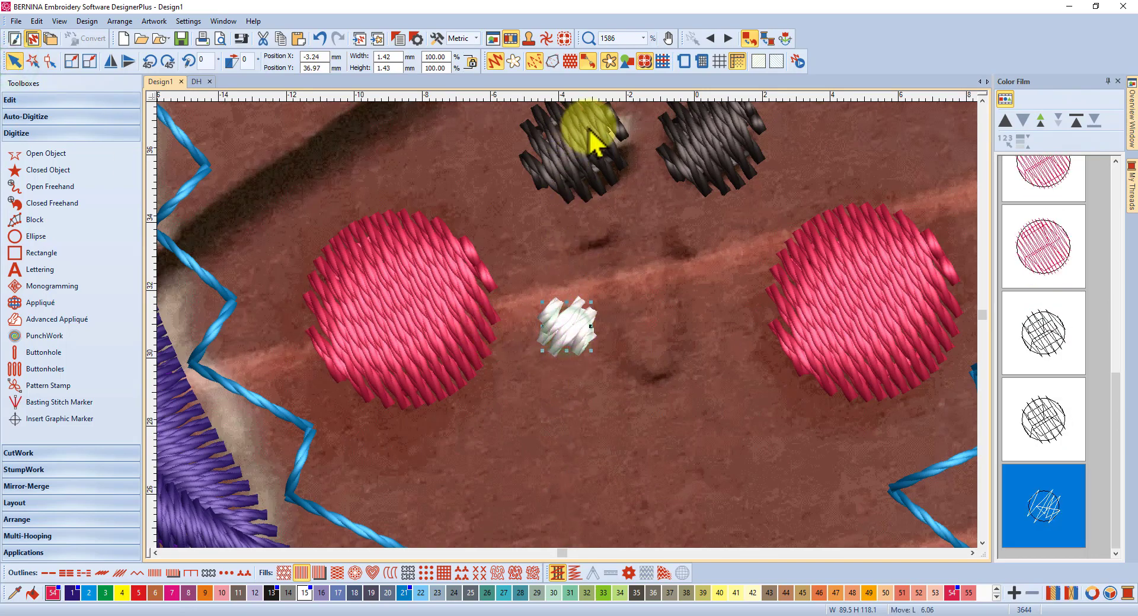
left_click_drag(589, 128, 601, 137)
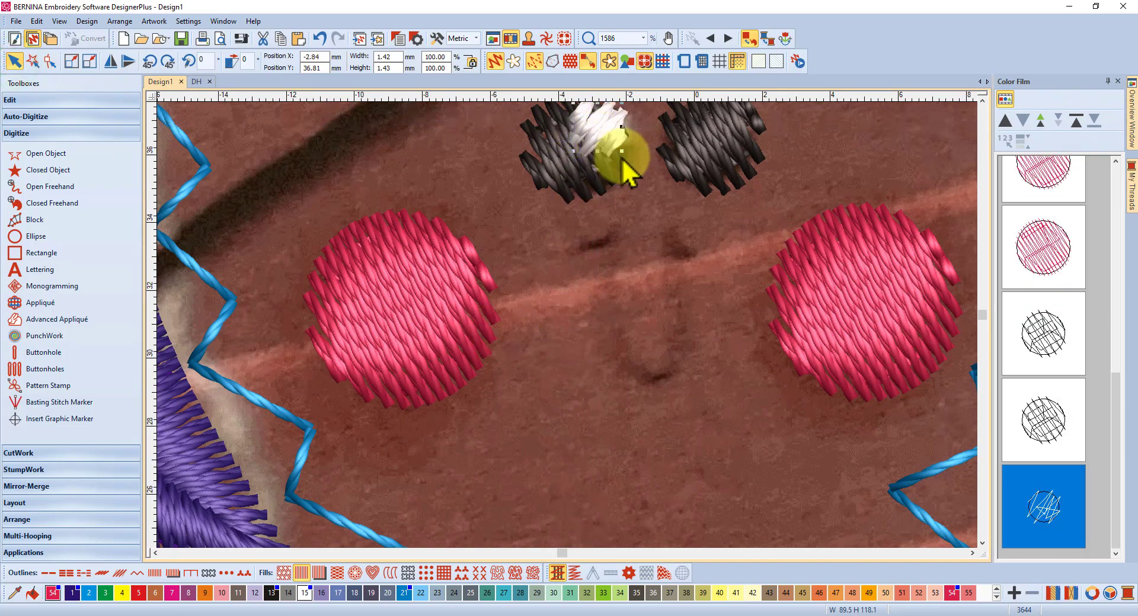
scroll(553, 184, "down", 2)
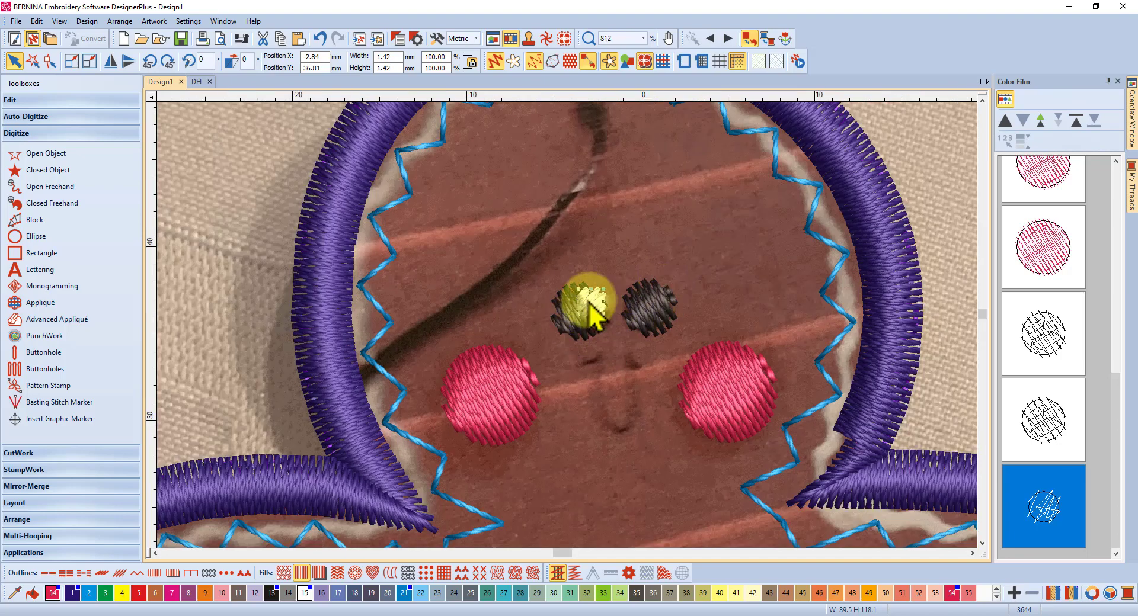
left_click_drag(589, 304, 659, 294)
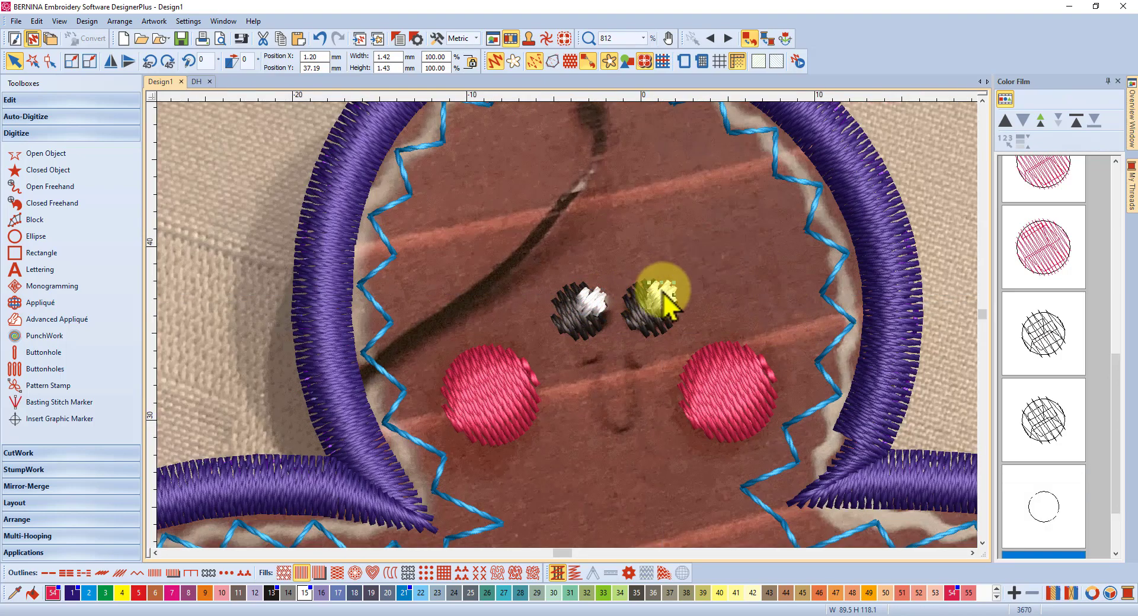
left_click(590, 291)
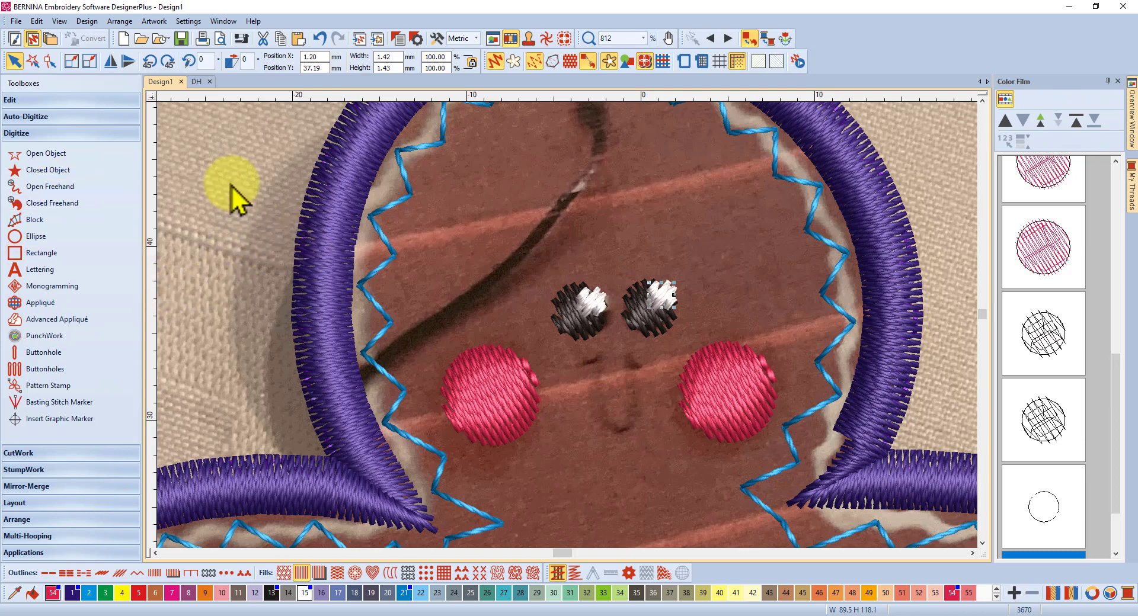
left_click(215, 200)
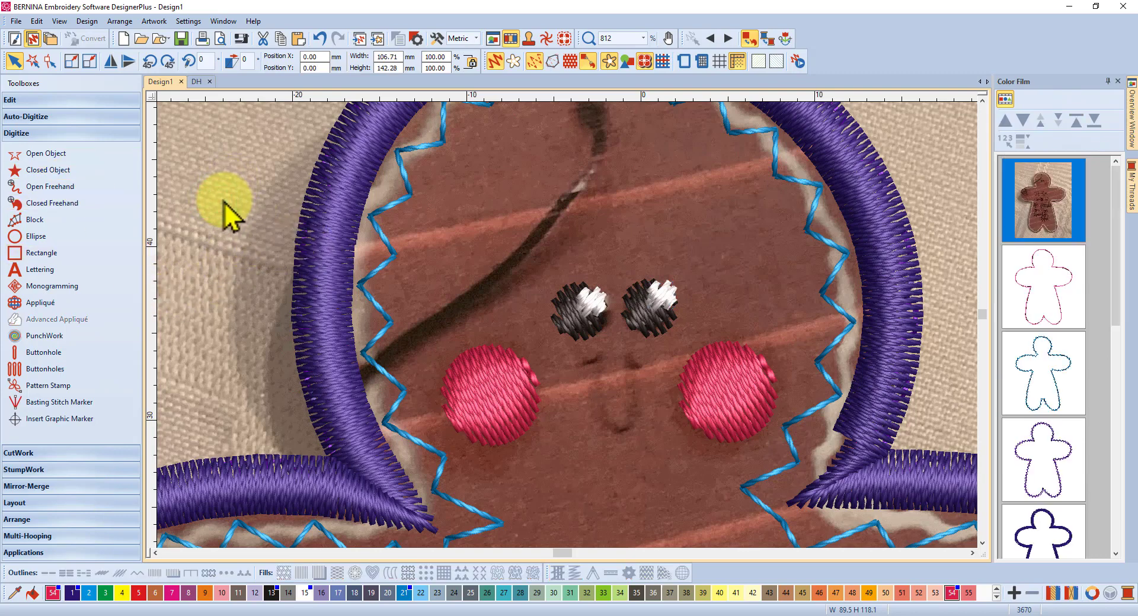
scroll(572, 325, "down", 3)
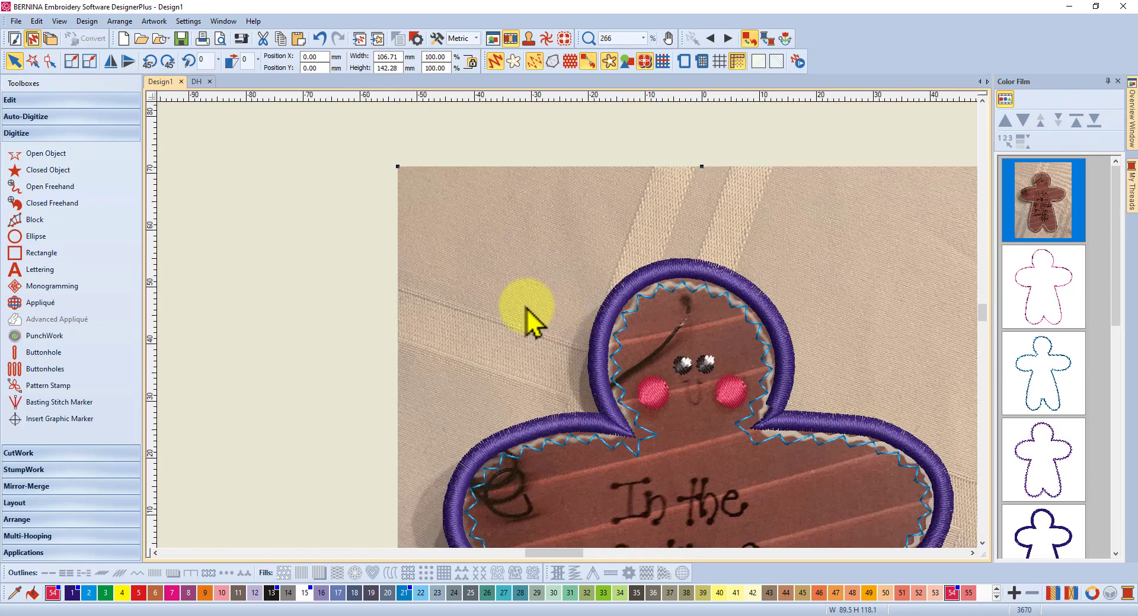
left_click(302, 294)
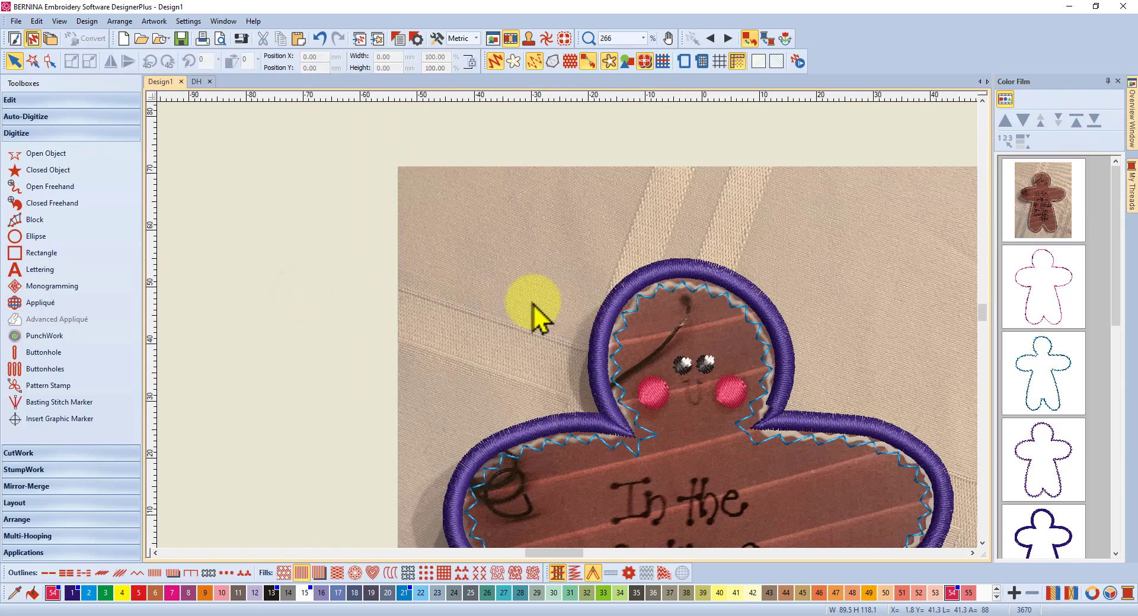
scroll(566, 341, "down", 1)
Trace the small U-shaped smile below the eyes as a black (13) open object with triple outline stitching, about 3.8 by 4.6 mm.
scroll(673, 381, "up", 3)
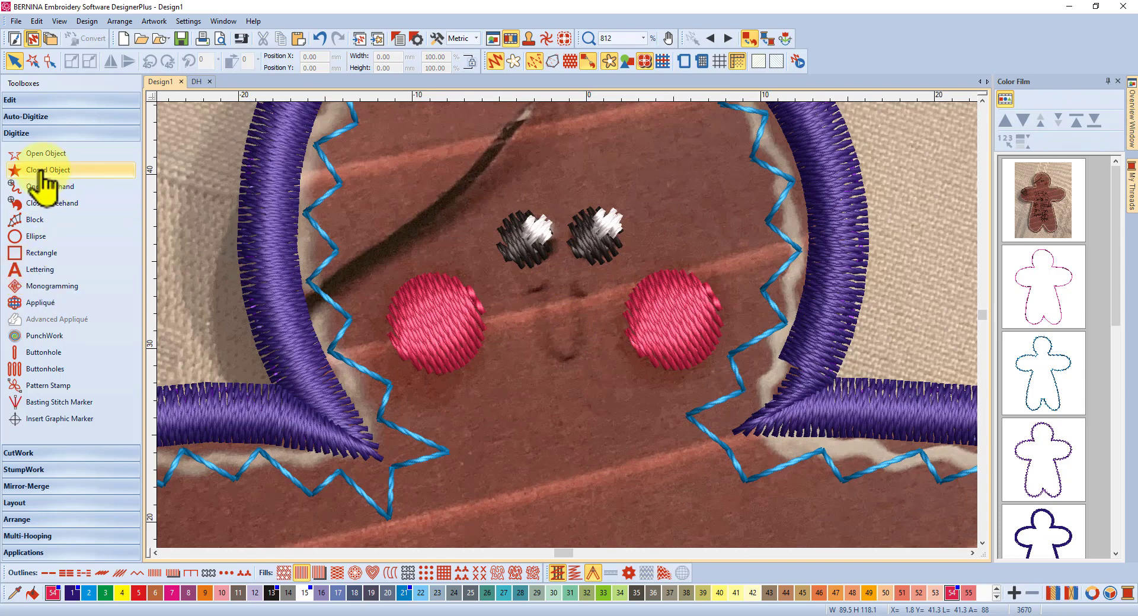
left_click(43, 154)
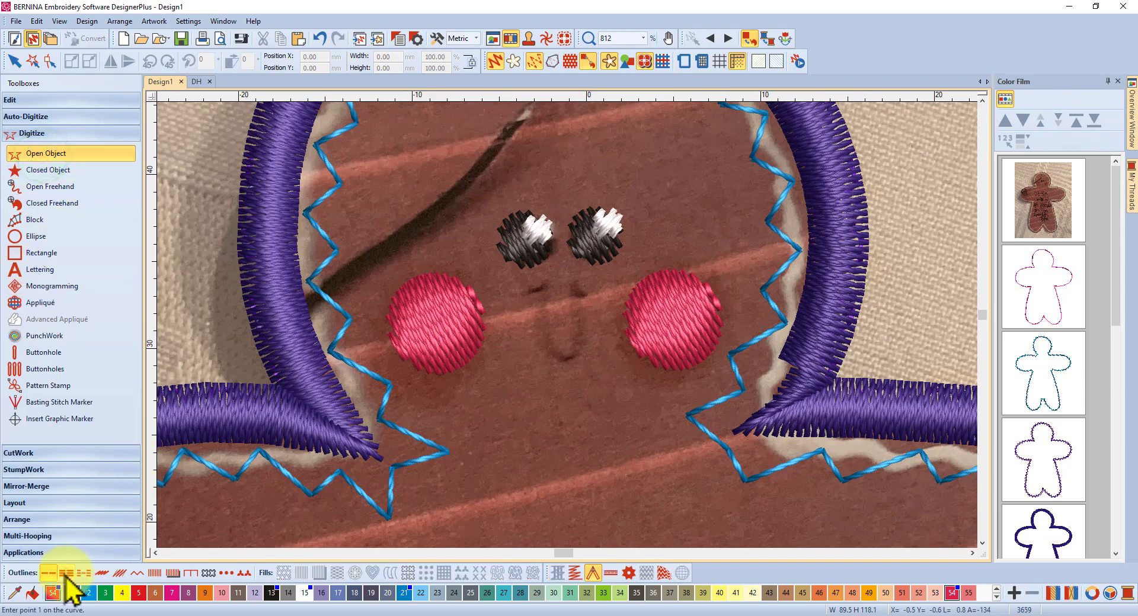
left_click(65, 572)
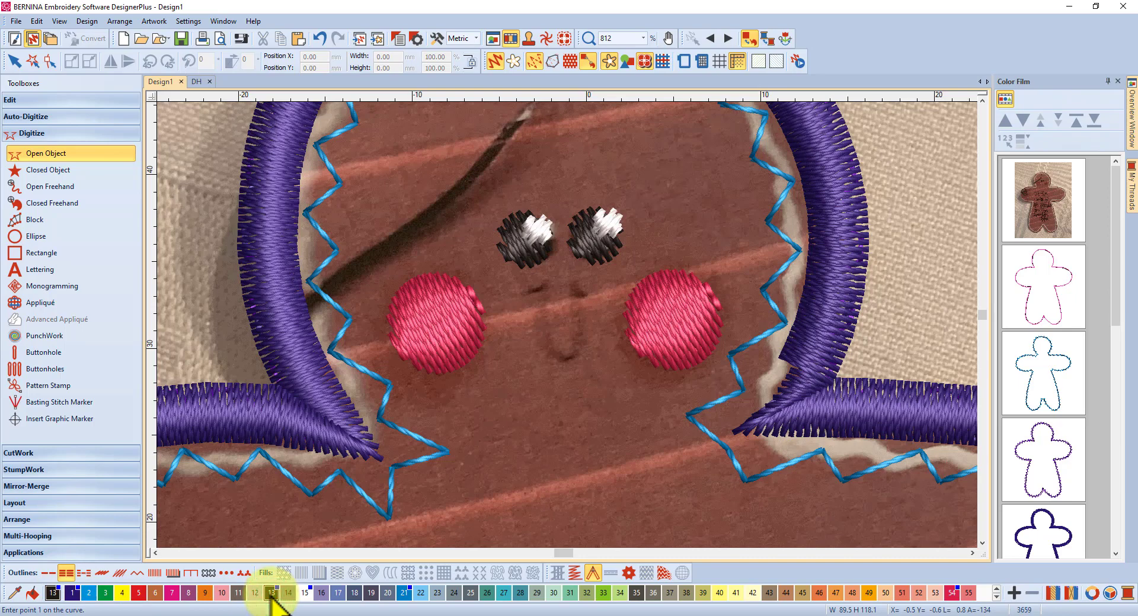
left_click(525, 289)
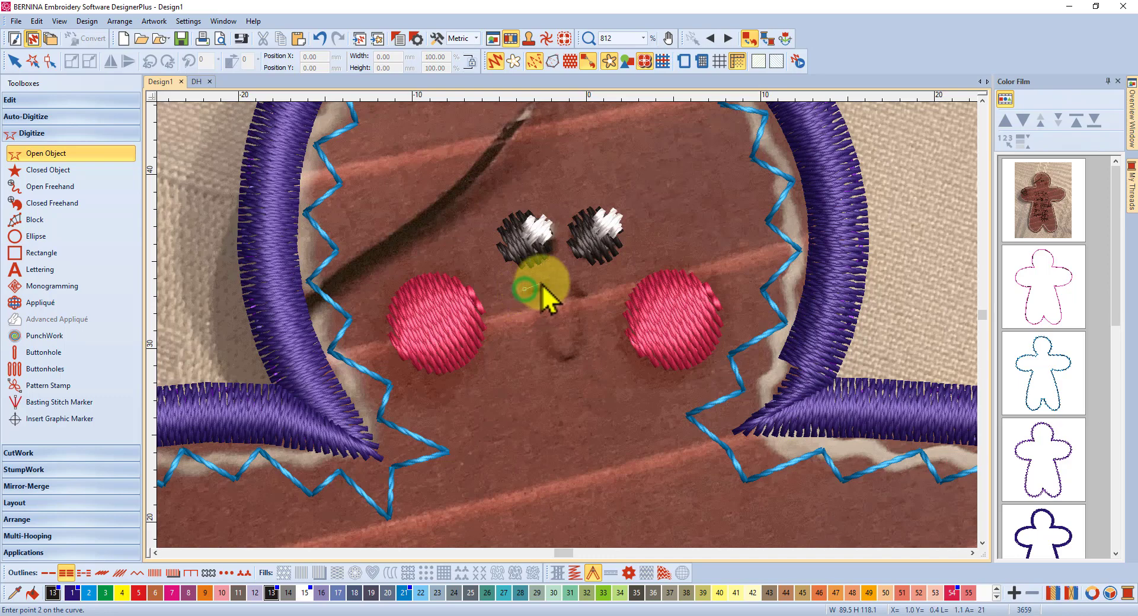
right_click(542, 324)
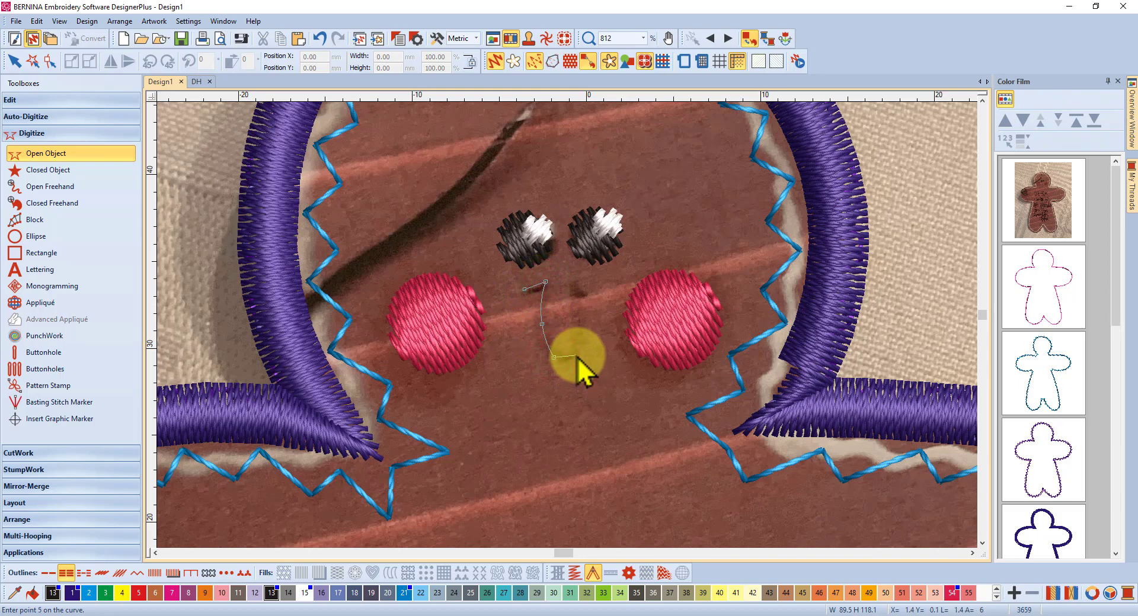
right_click(578, 356)
right_click(578, 317)
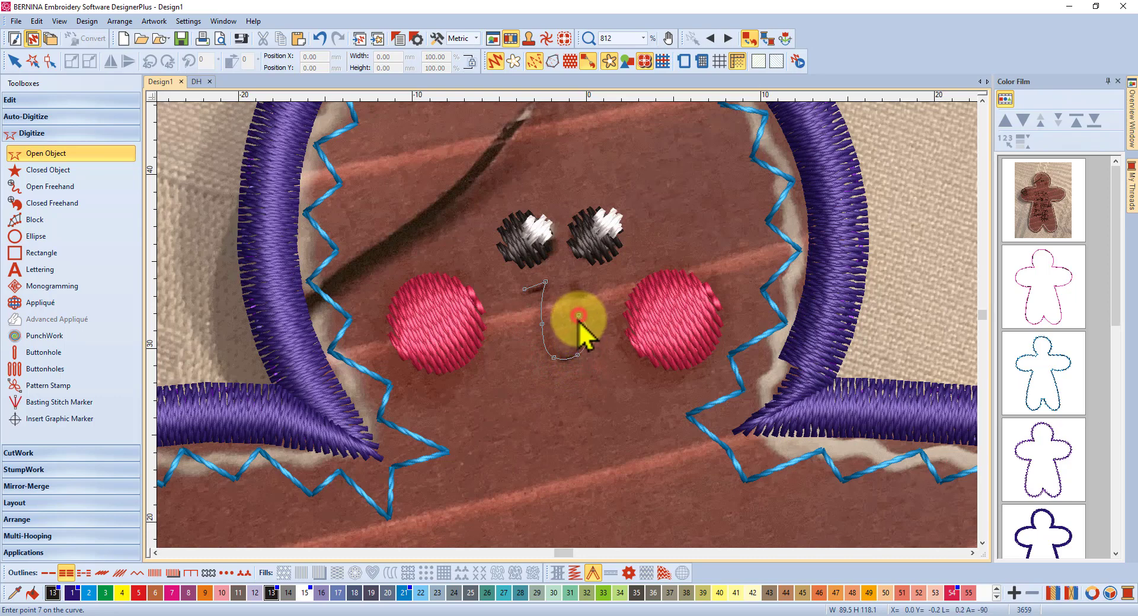
left_click(574, 281)
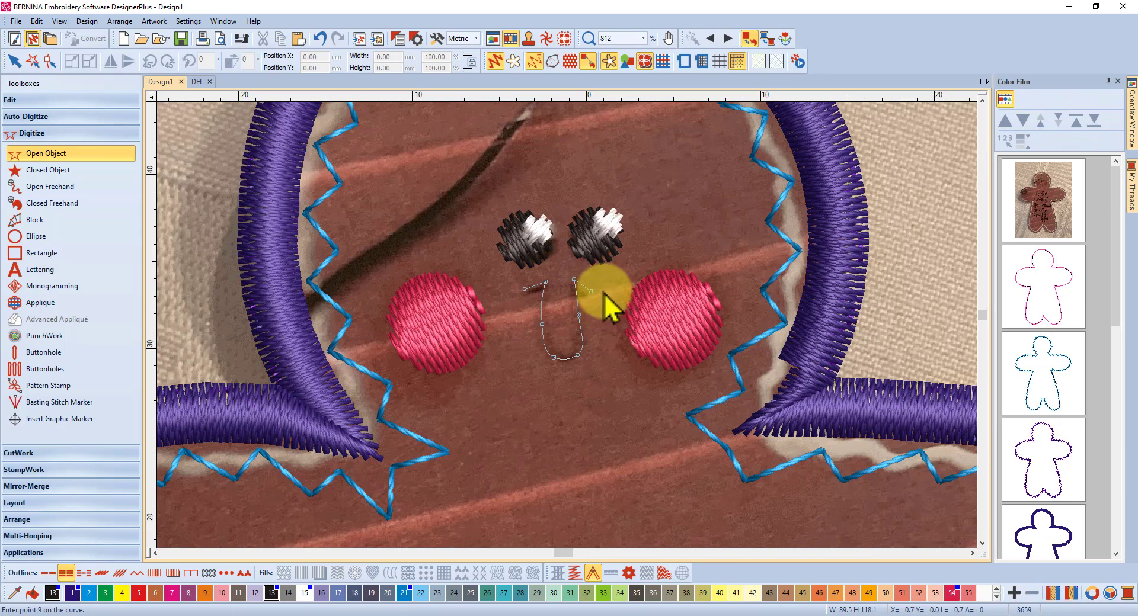
key("Return")
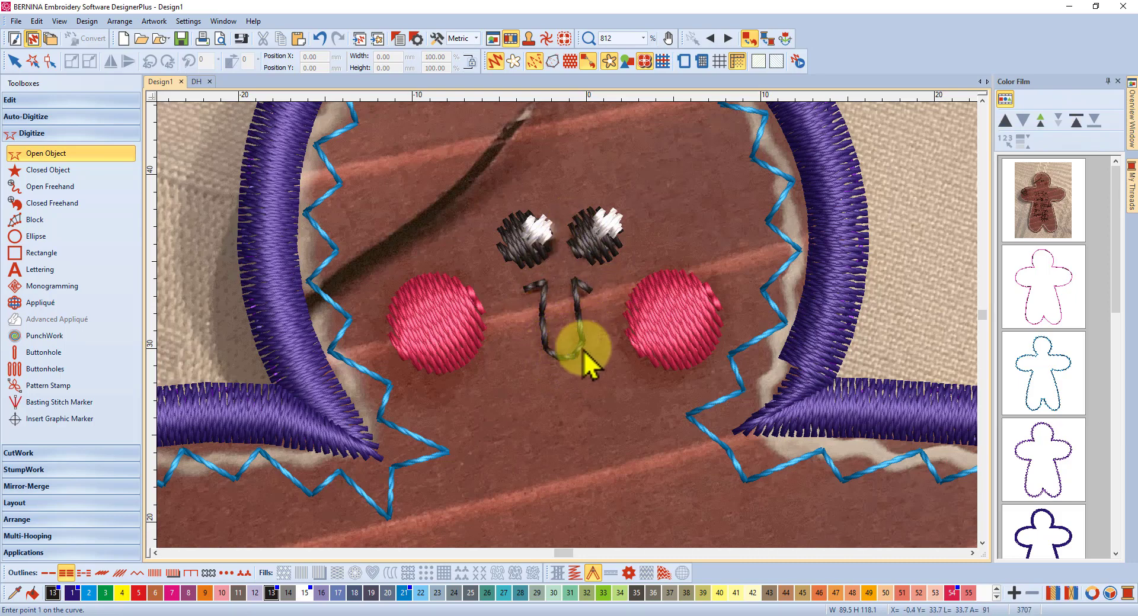
Apply Double Run to the blue inner zigzag outline around the gingerbread body.
scroll(564, 324, "down", 6)
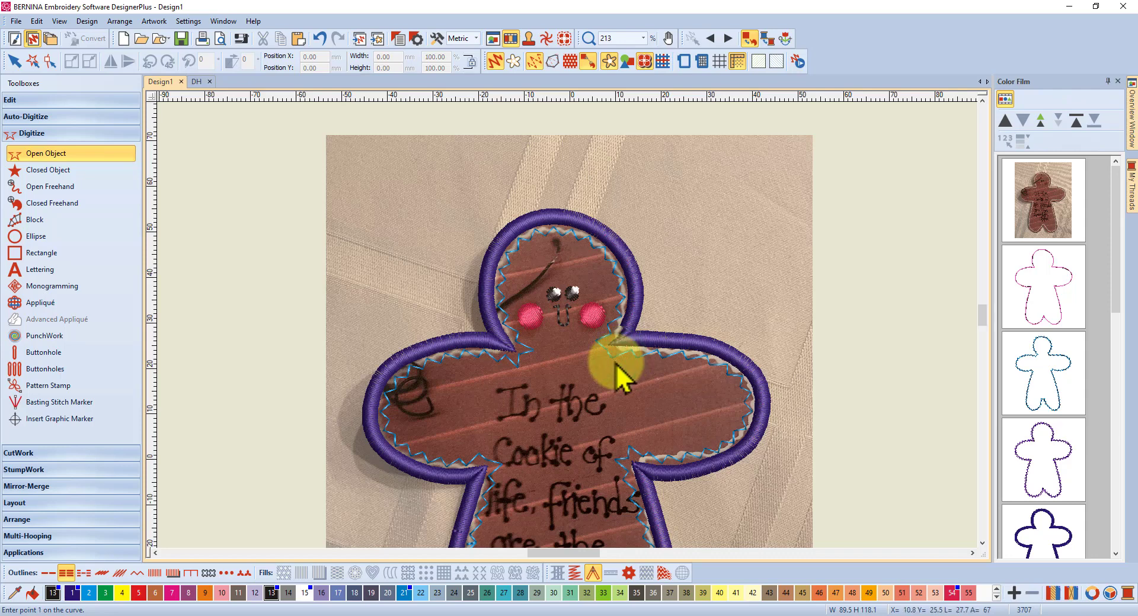
left_click(13, 63)
scroll(1054, 329, "up", 8)
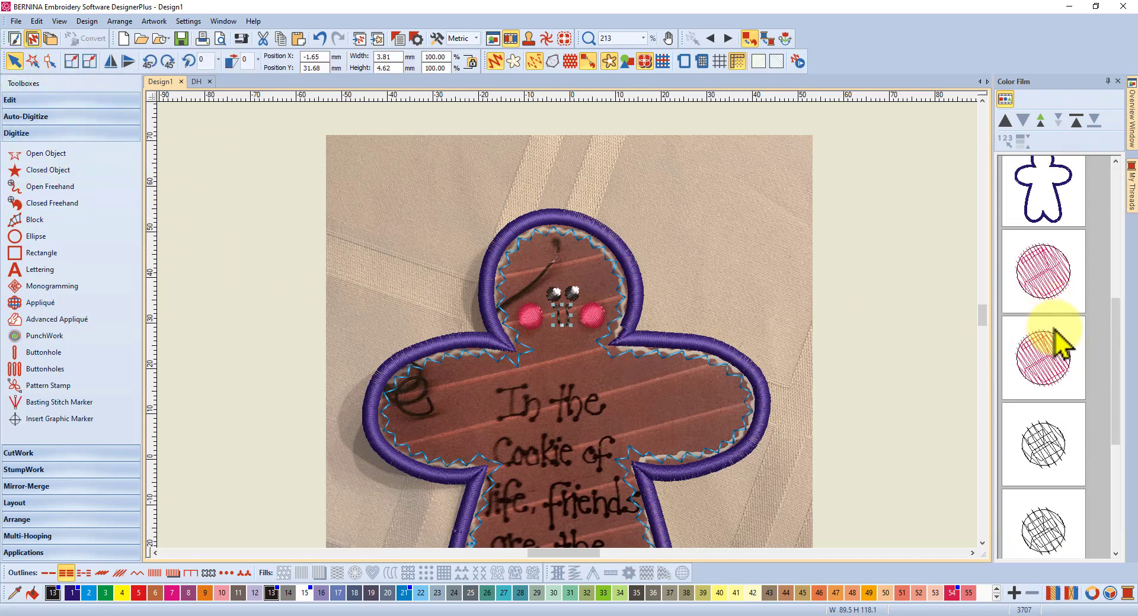
left_click(1048, 240)
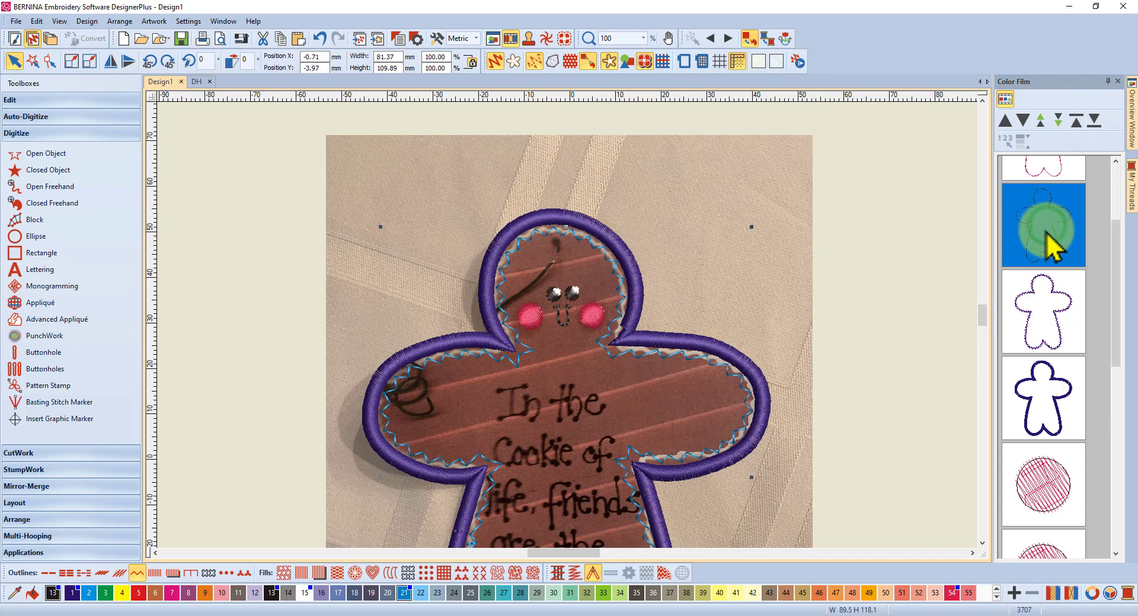
left_click(50, 99)
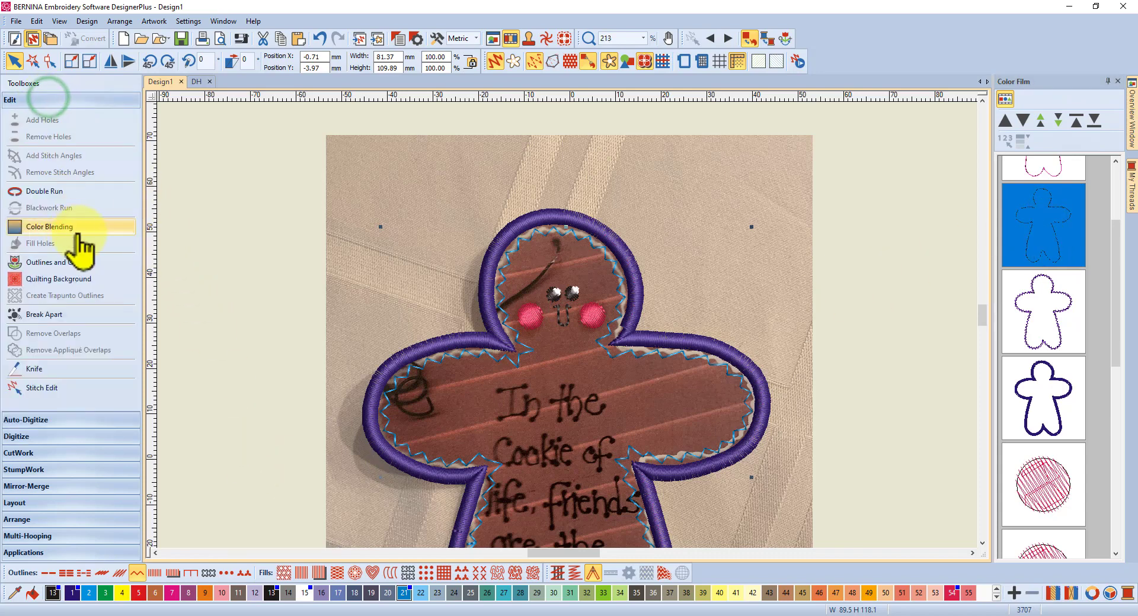
left_click(41, 193)
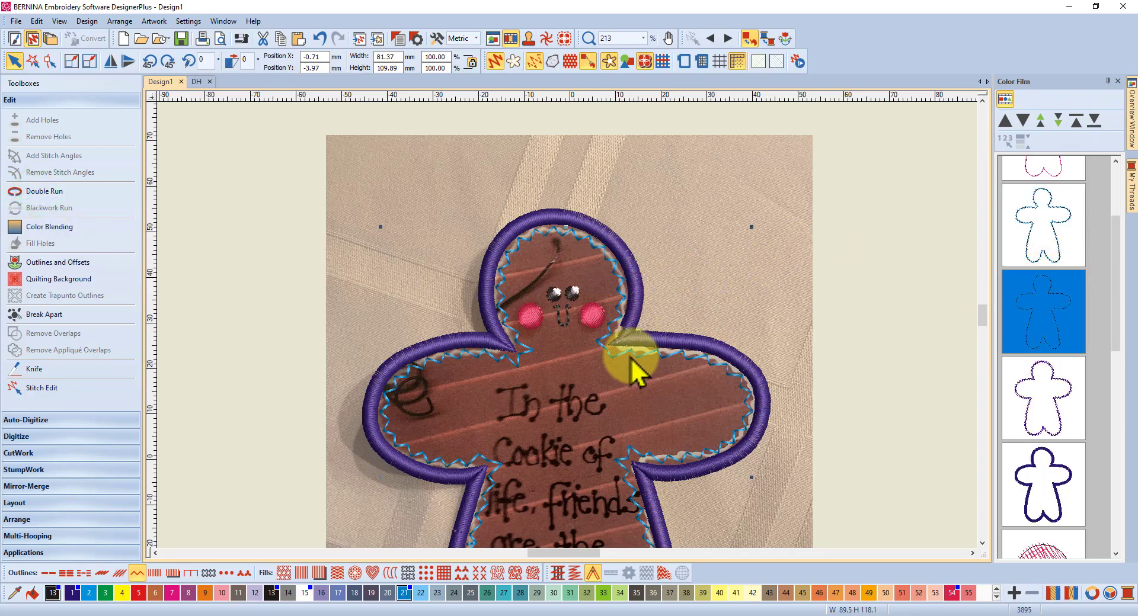
scroll(623, 349, "up", 4)
scroll(563, 326, "down", 3)
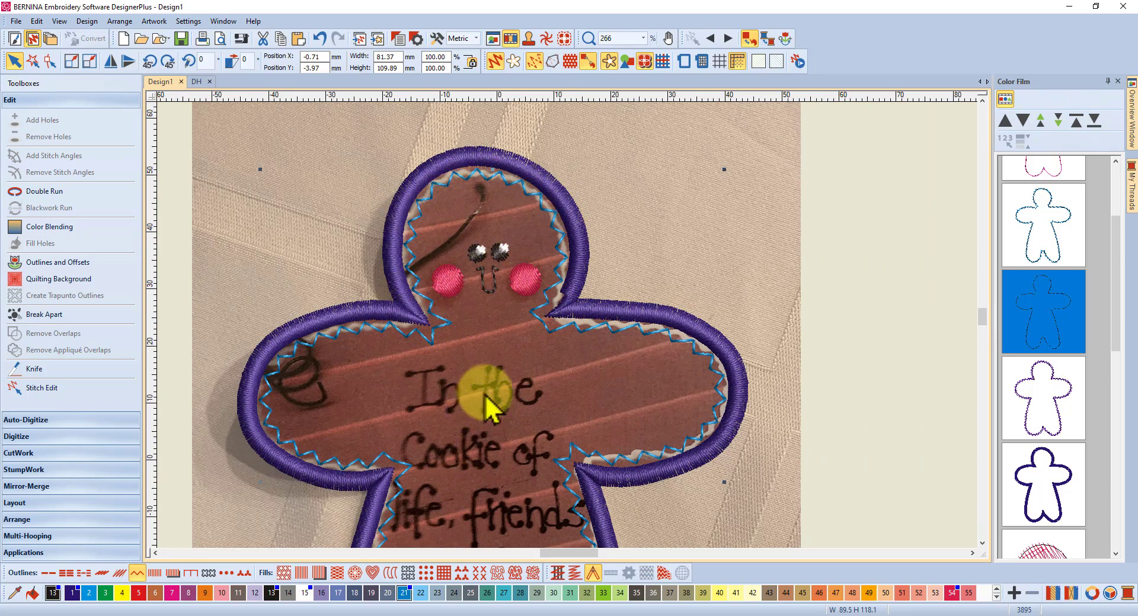
Start a new lettering object for the body verse and choose the Run Liberty font.
scroll(567, 322, "down", 1)
scroll(578, 415, "down", 1)
scroll(580, 386, "up", 2)
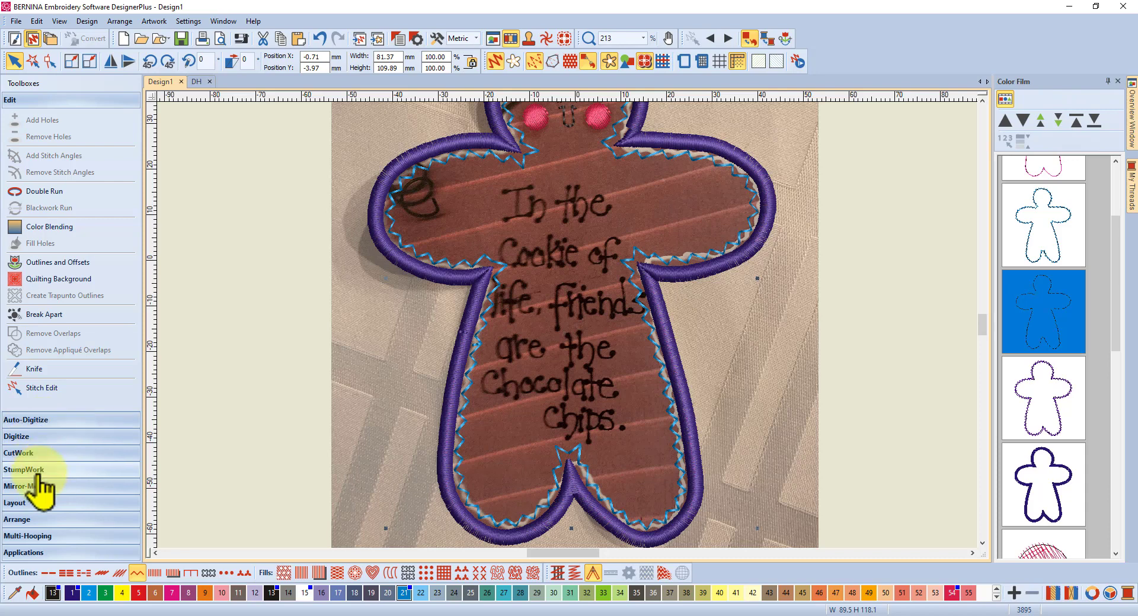
left_click(50, 437)
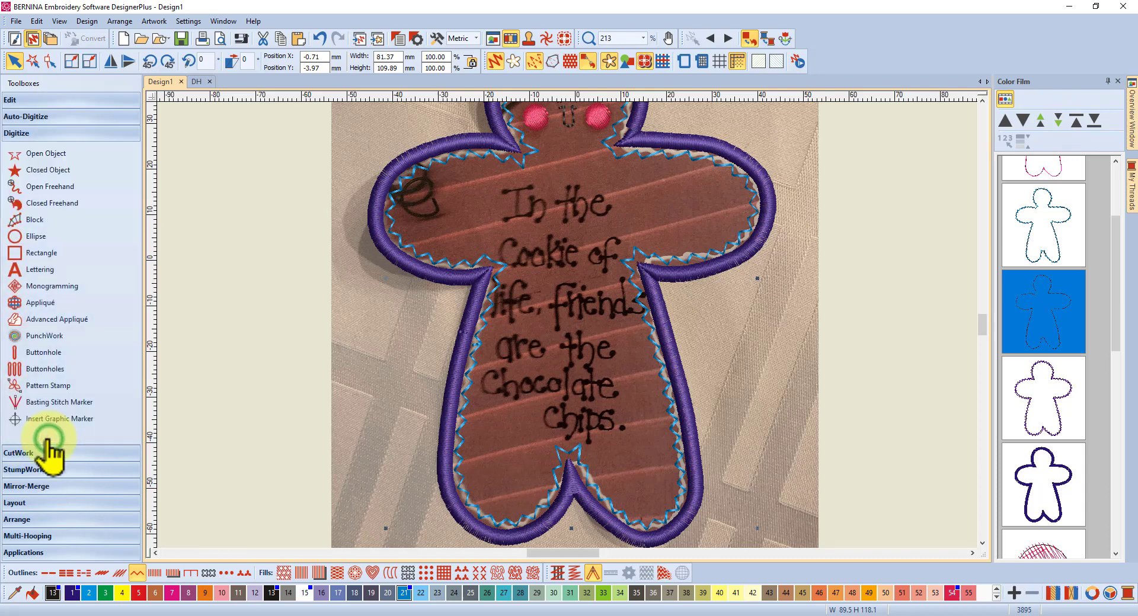
left_click(48, 277)
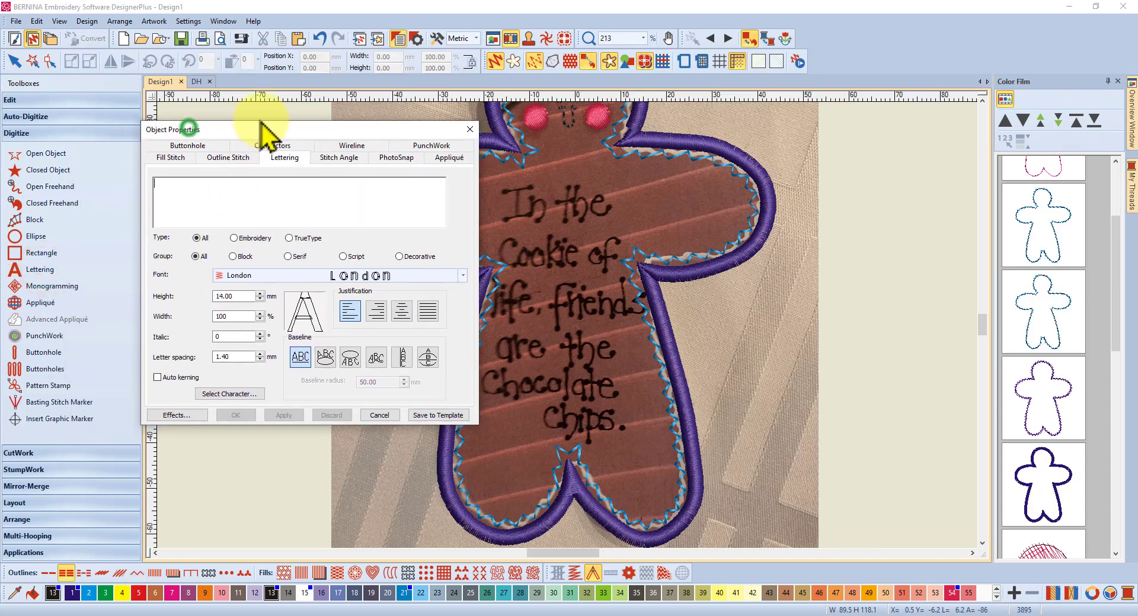
left_click_drag(264, 125, 247, 77)
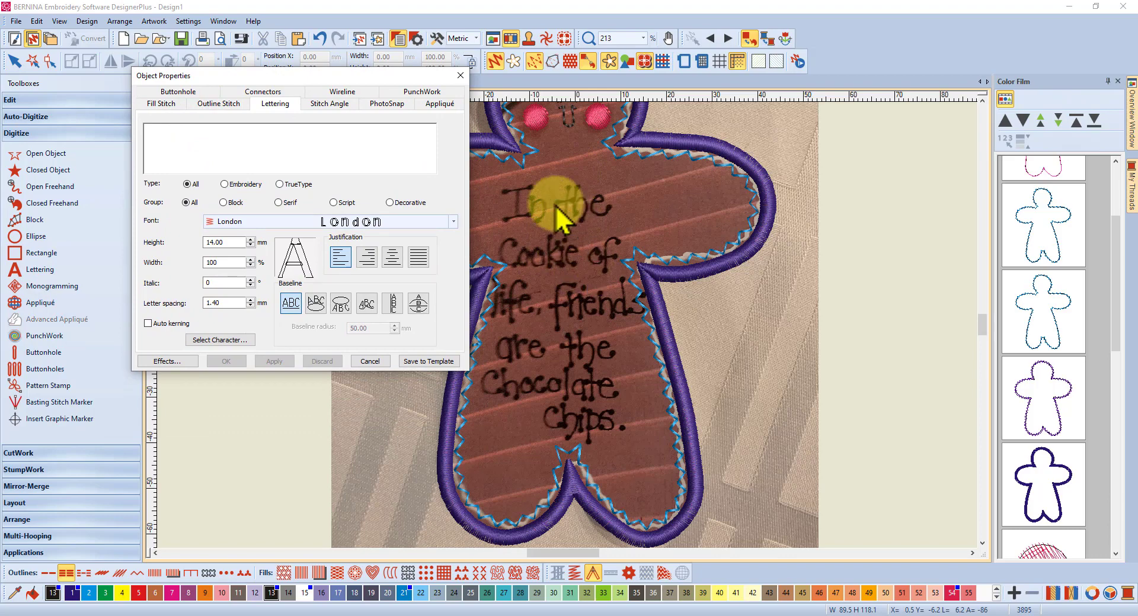
left_click(454, 224)
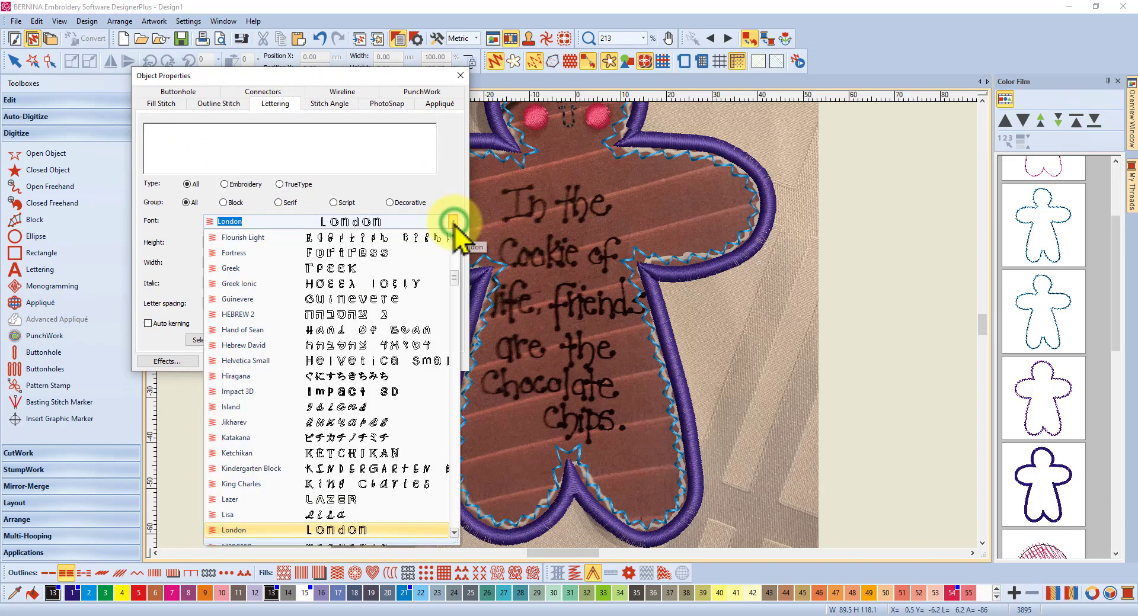
scroll(376, 314, "down", 3)
scroll(375, 323, "down", 6)
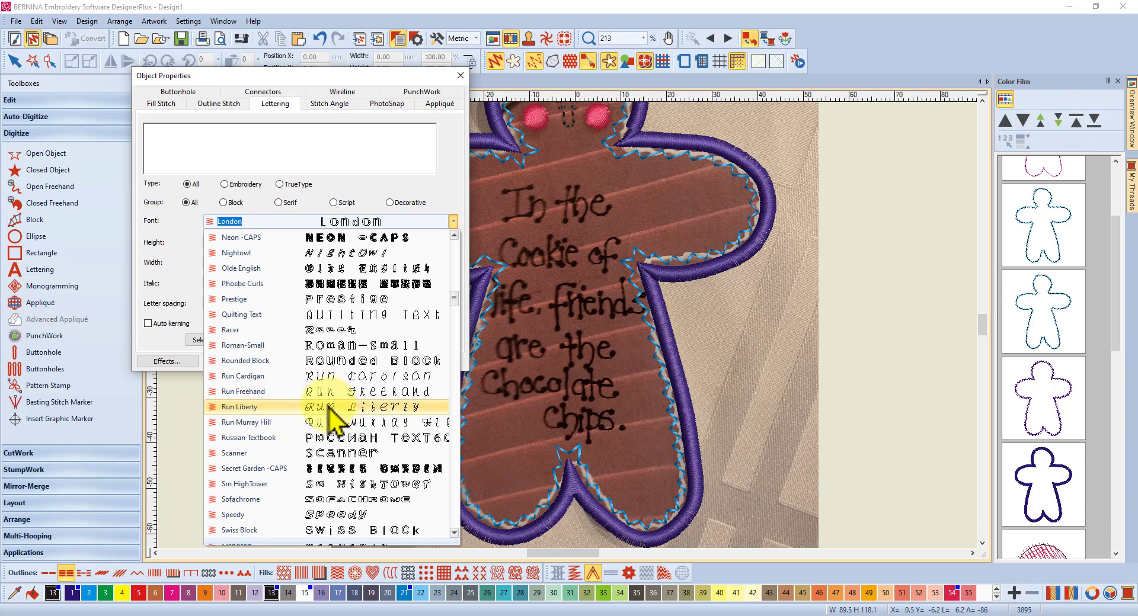
left_click(329, 407)
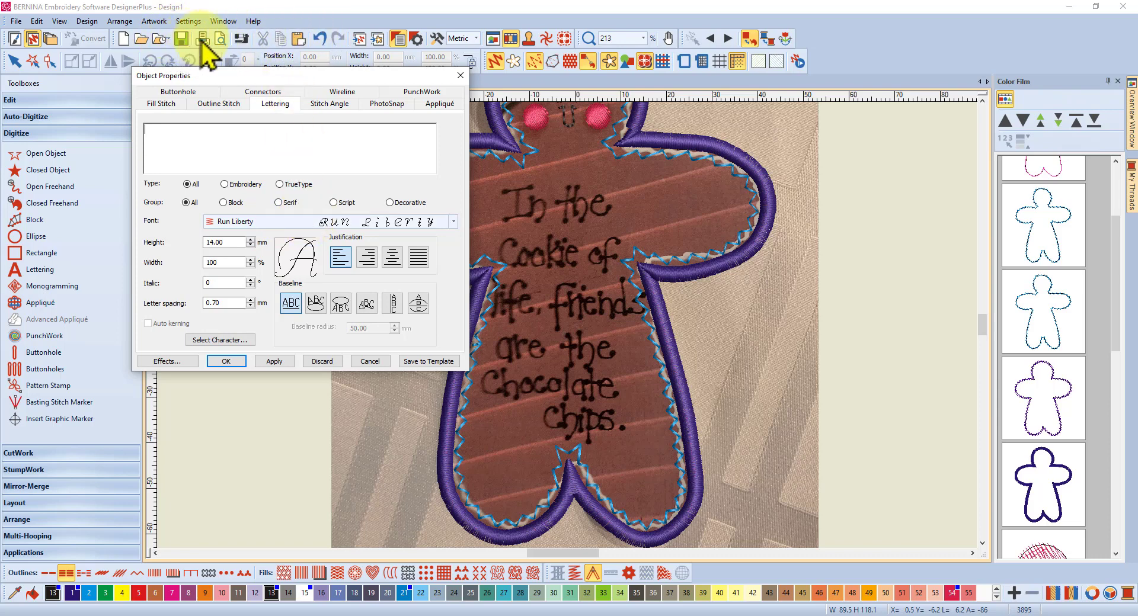
Look up the recommended sizes for run stitch fonts in the reference manual's Embroidery Fonts appendix.
left_click(253, 22)
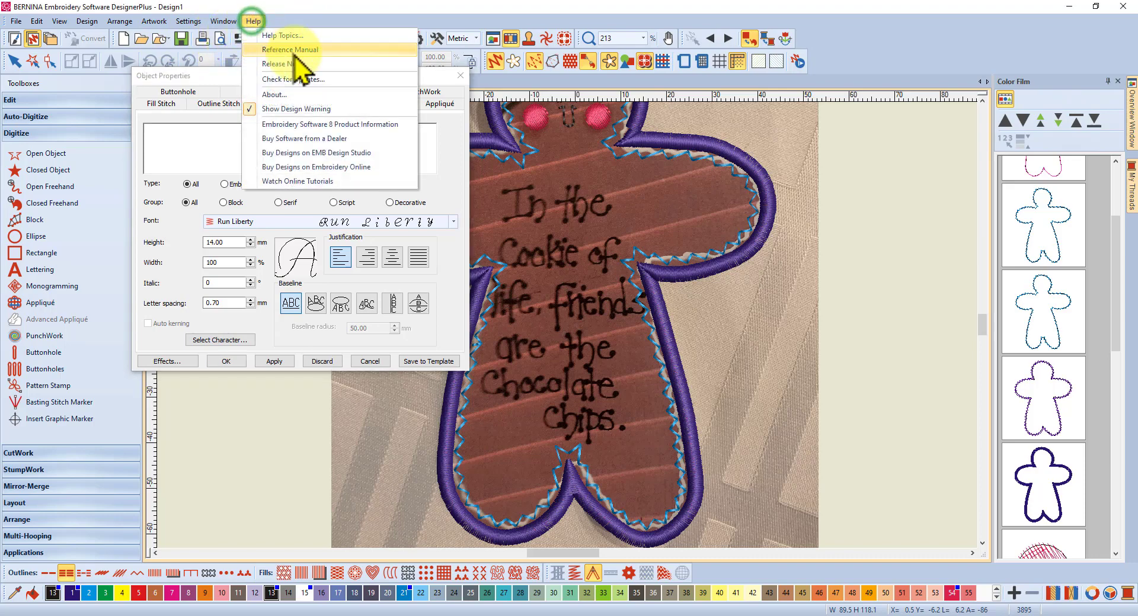
left_click(295, 50)
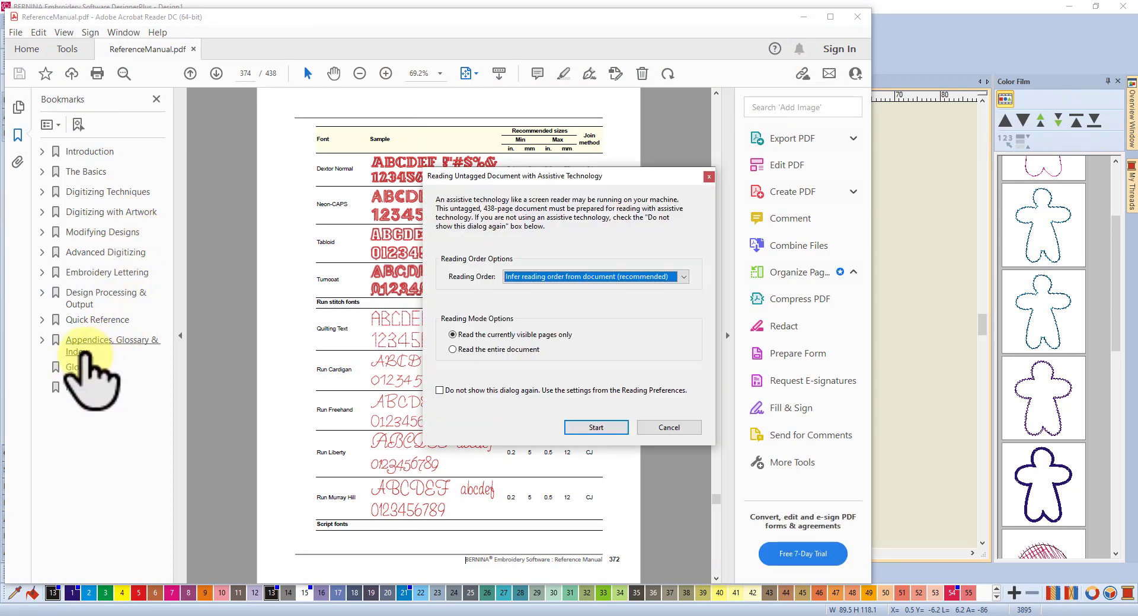
left_click(42, 339)
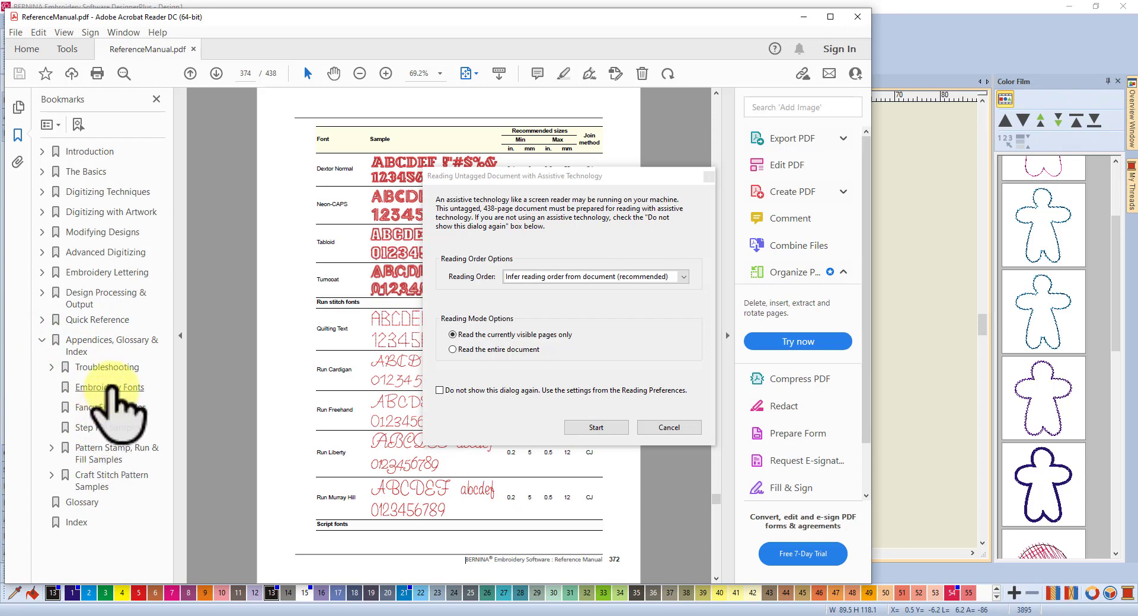
left_click(111, 389)
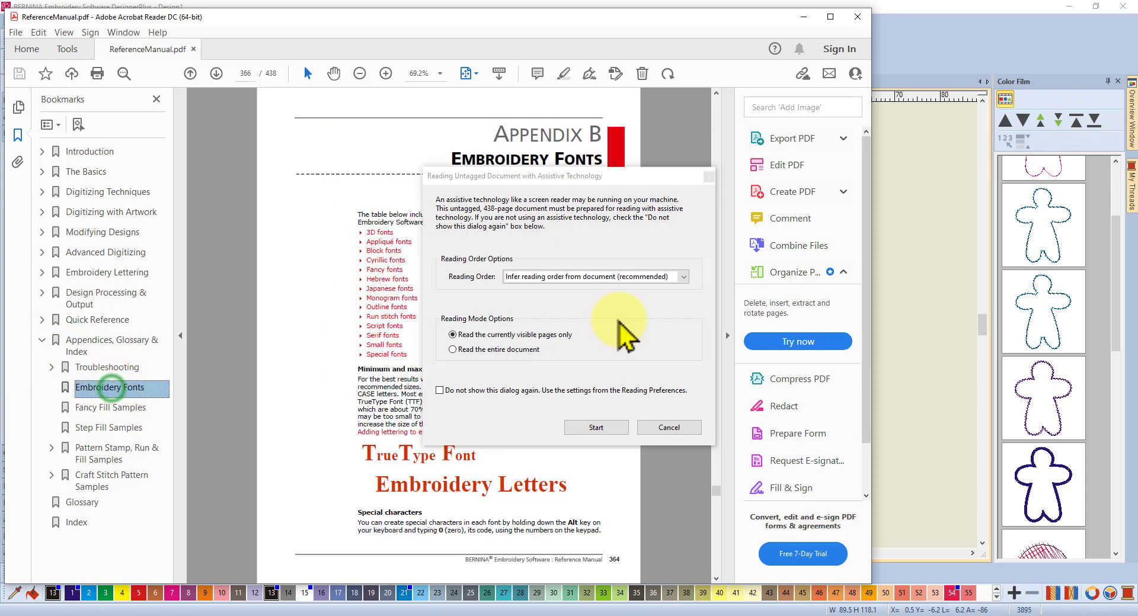
left_click(656, 429)
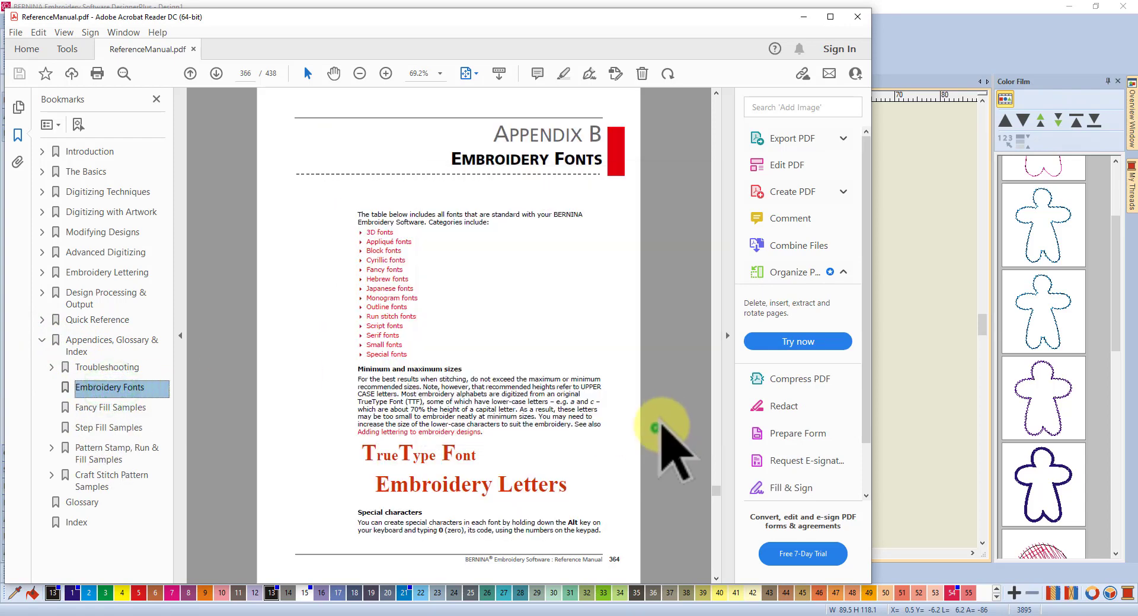
scroll(462, 402, "down", 5)
scroll(462, 398, "down", 1)
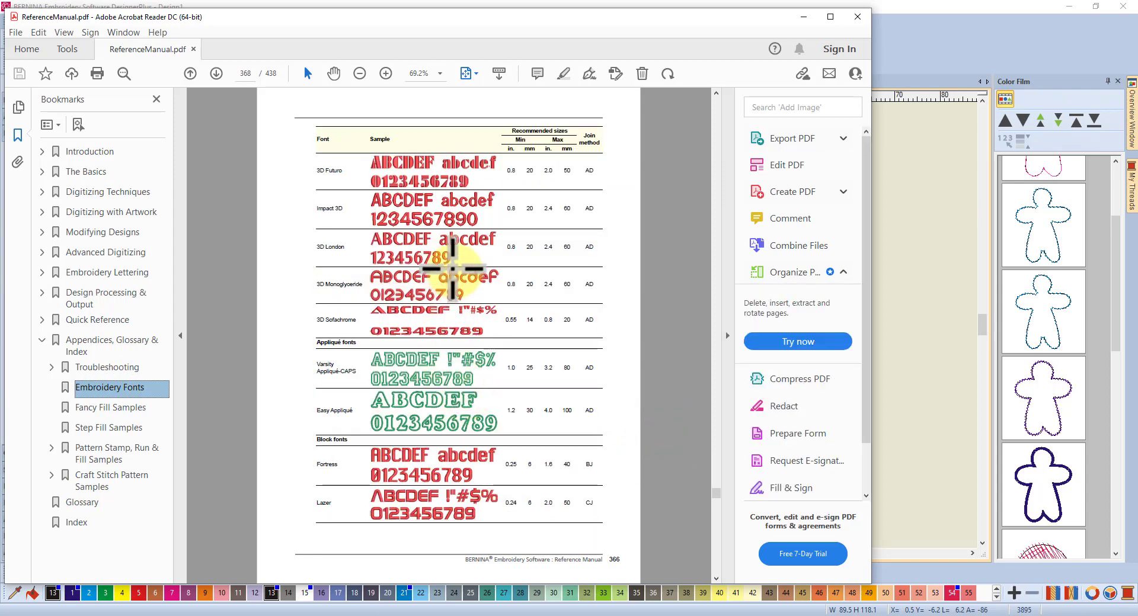
scroll(454, 265, "up", 2)
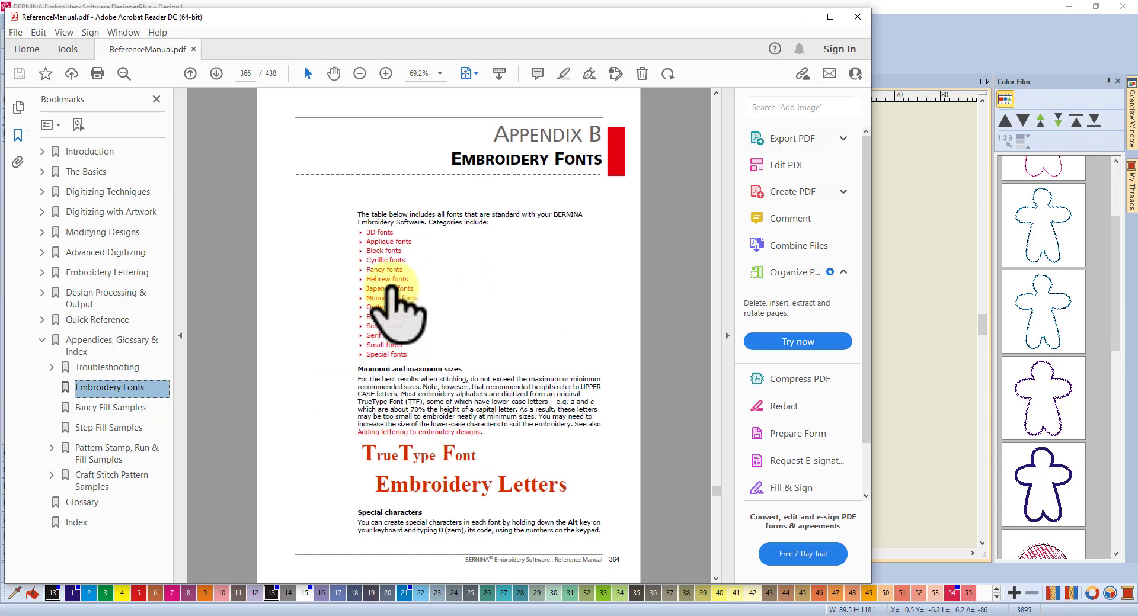
left_click(398, 316)
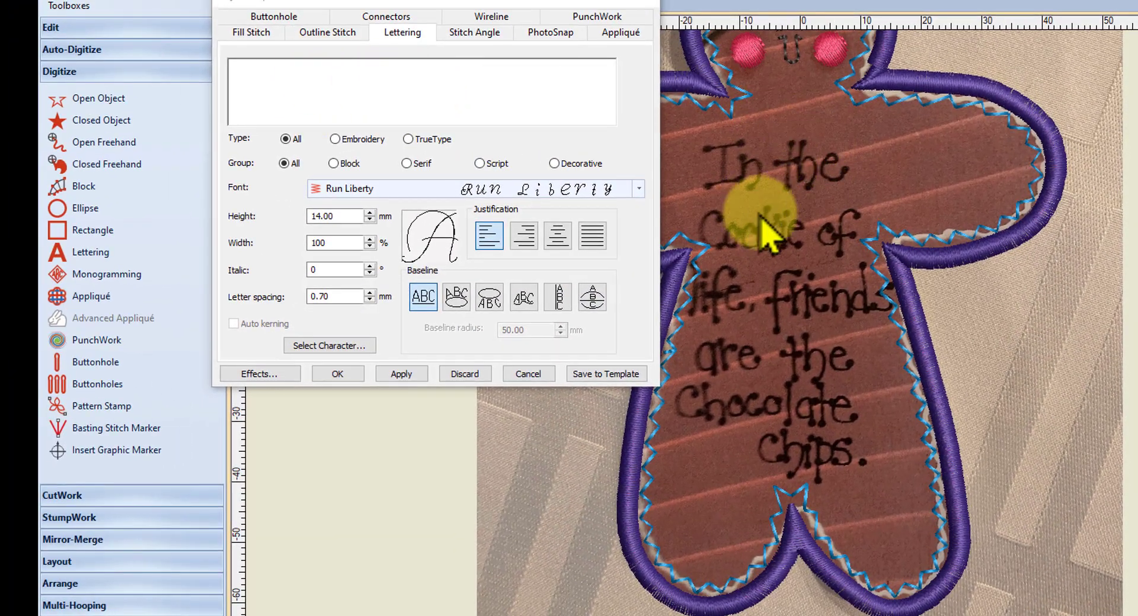
Enter "In the / Cookie of / life, friends / are the / chocolate / chips" on six lines and place the lettering on the gingerbread body.
left_click(287, 83)
left_click(359, 82)
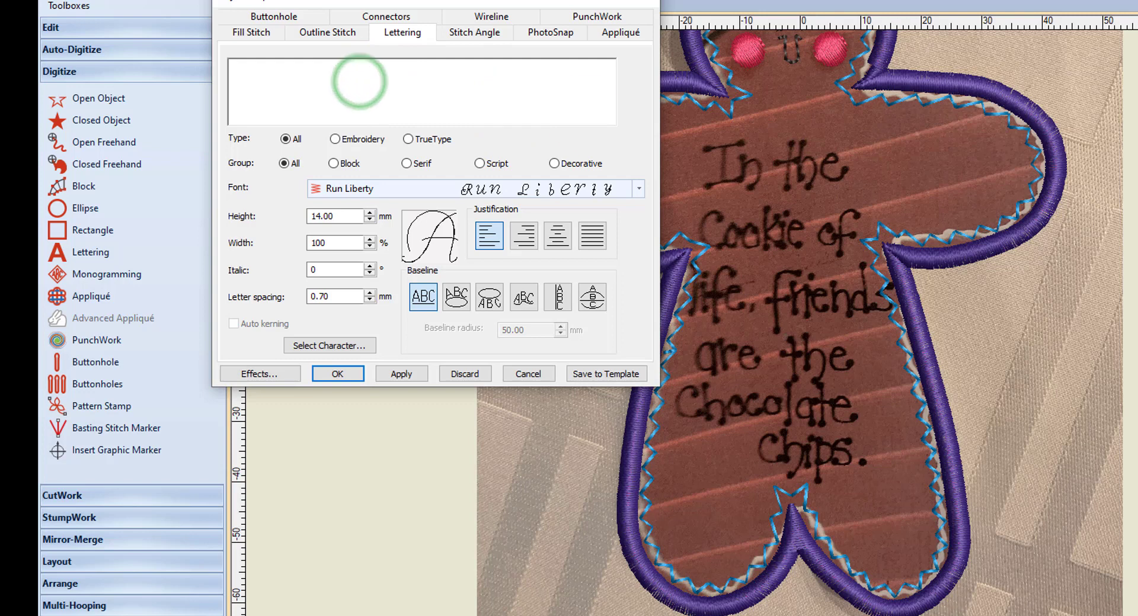
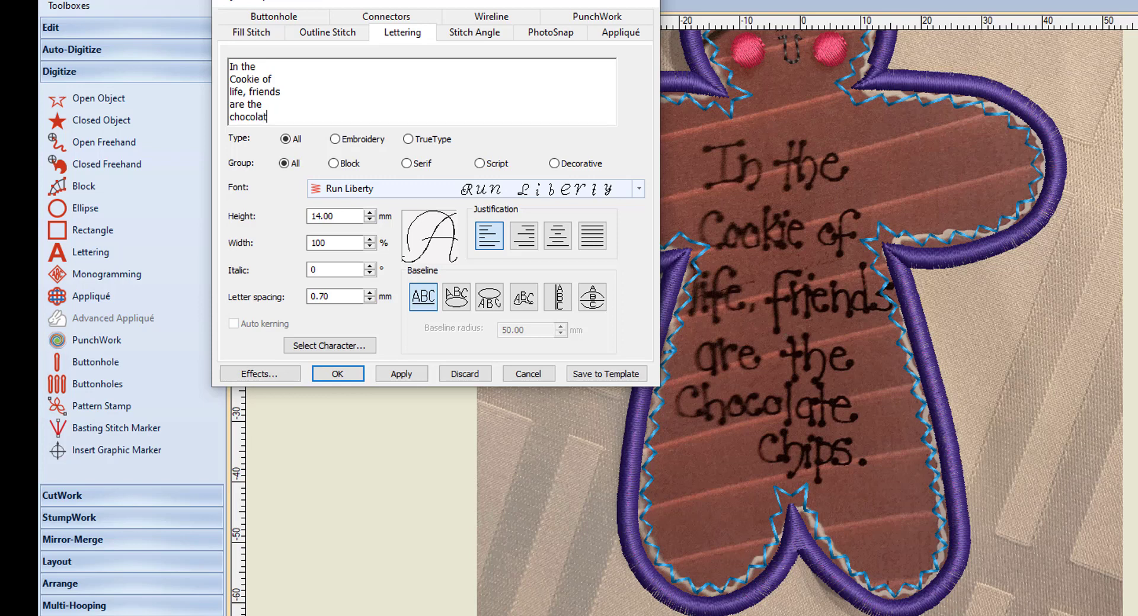
key("Return")
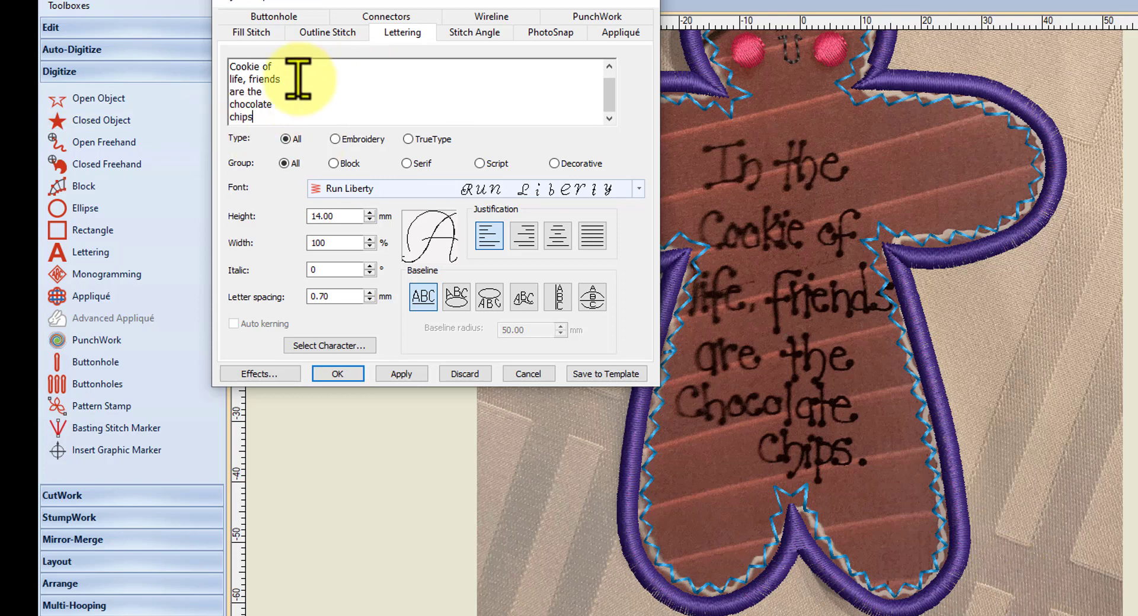
left_click(401, 374)
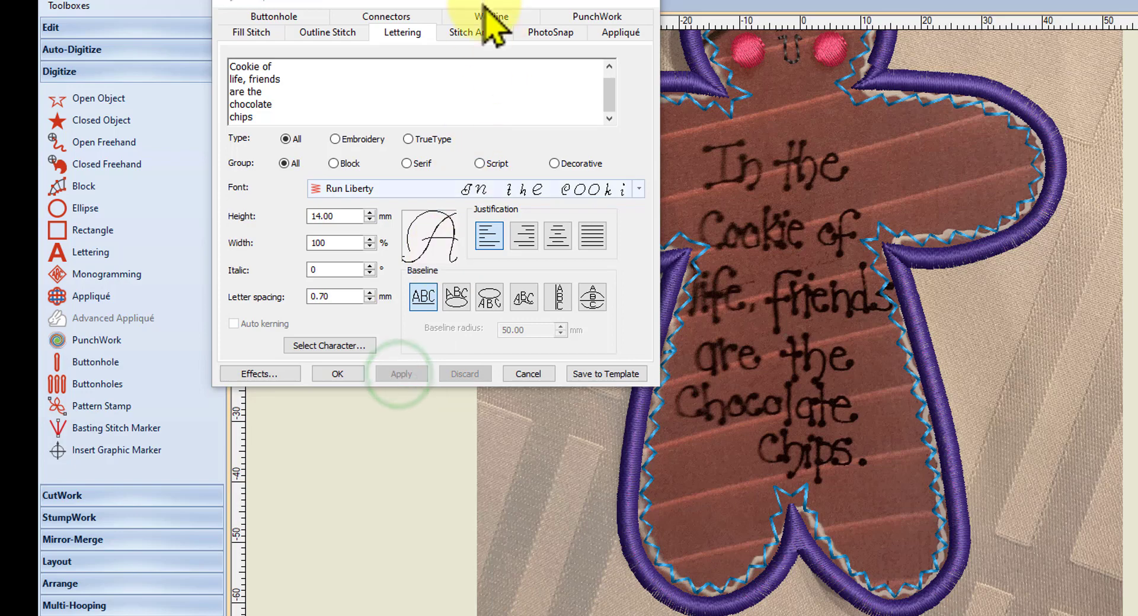
left_click_drag(486, 9, 272, 6)
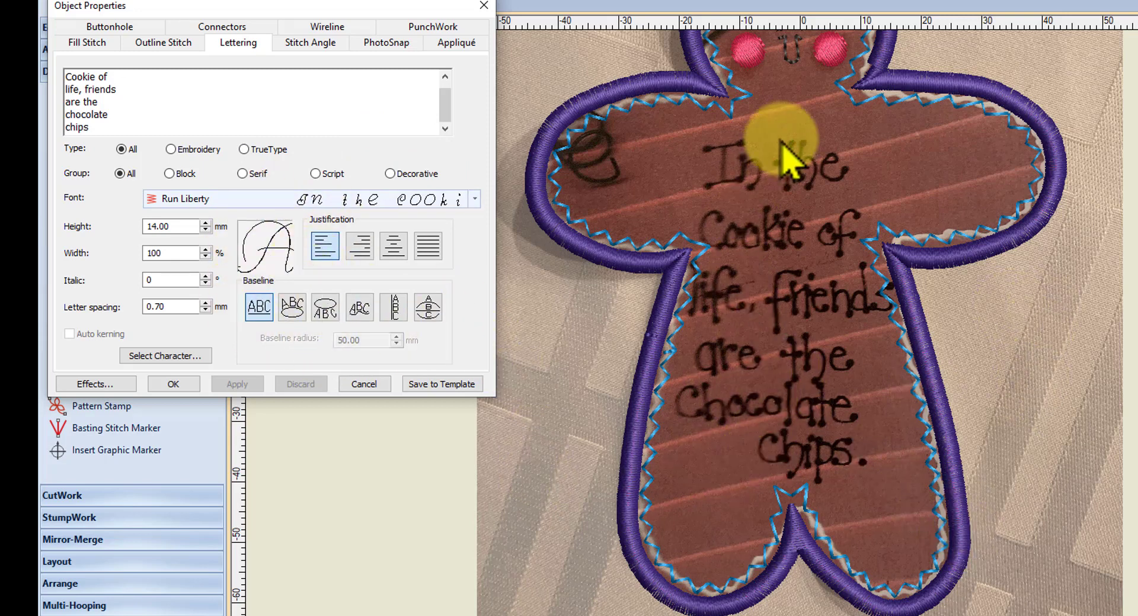
left_click_drag(732, 183, 946, 185)
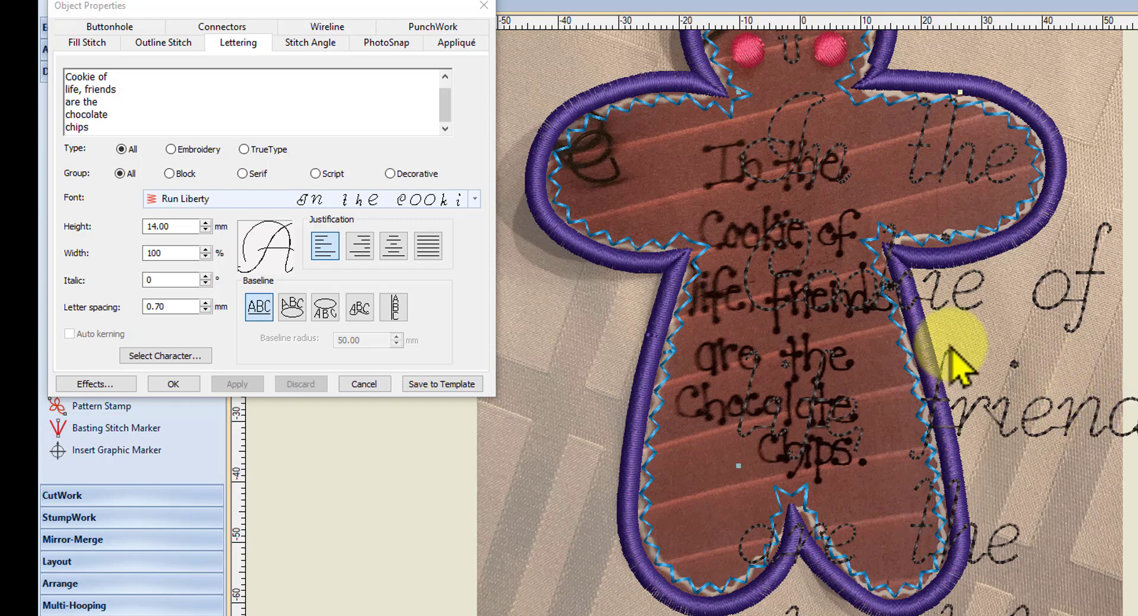
Scale the verse lettering proportionally to a height of 8.20 mm and move it over the handwritten text on the body.
scroll(788, 347, "down", 2)
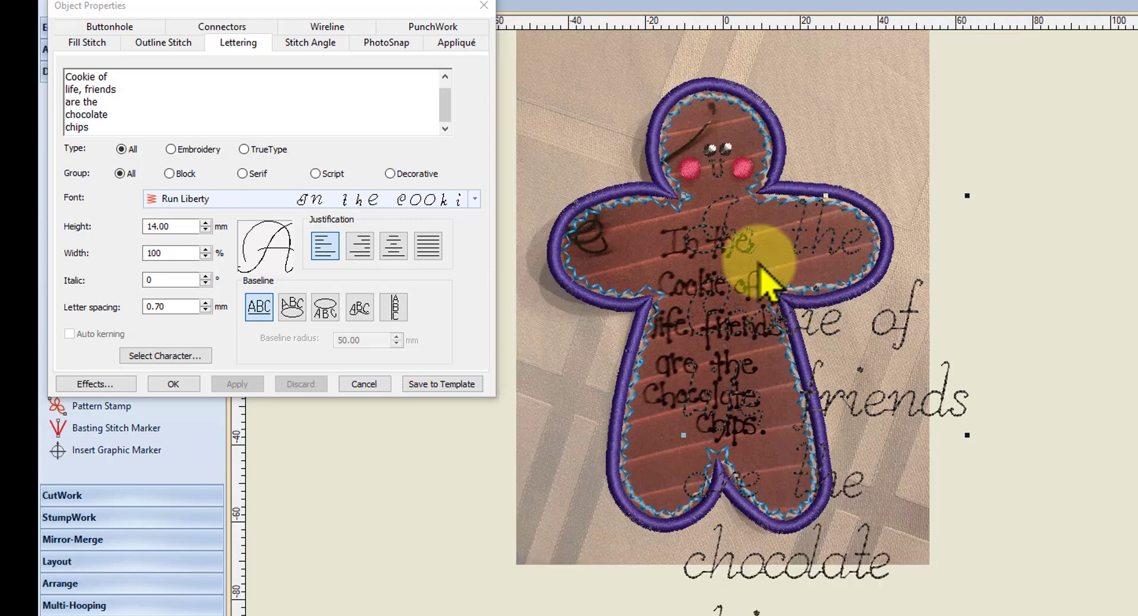
left_click_drag(967, 196, 852, 323)
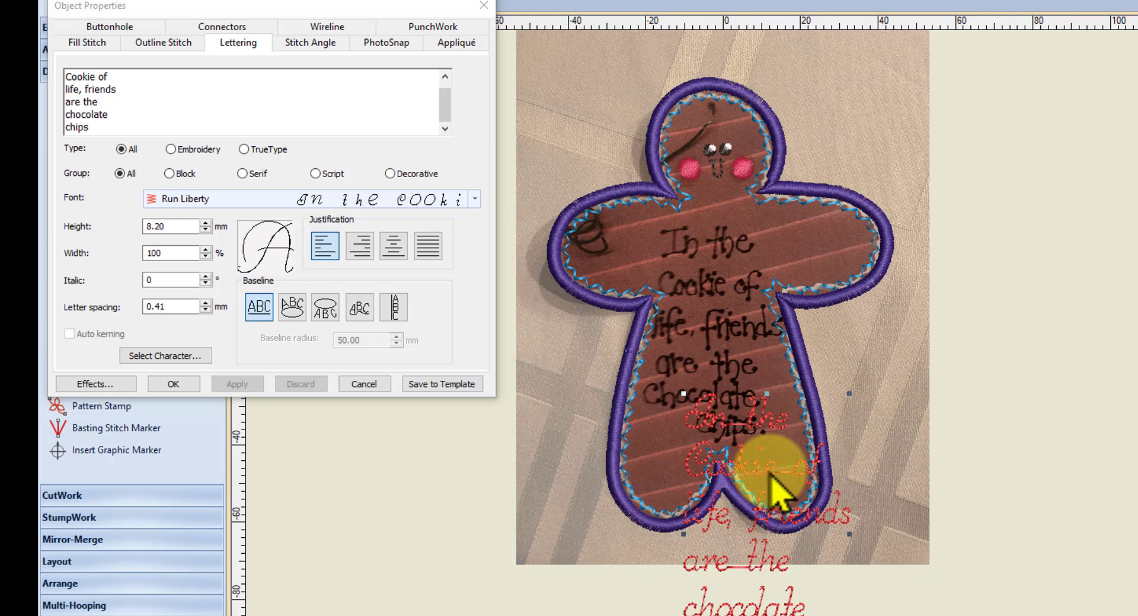
left_click_drag(776, 486, 726, 299)
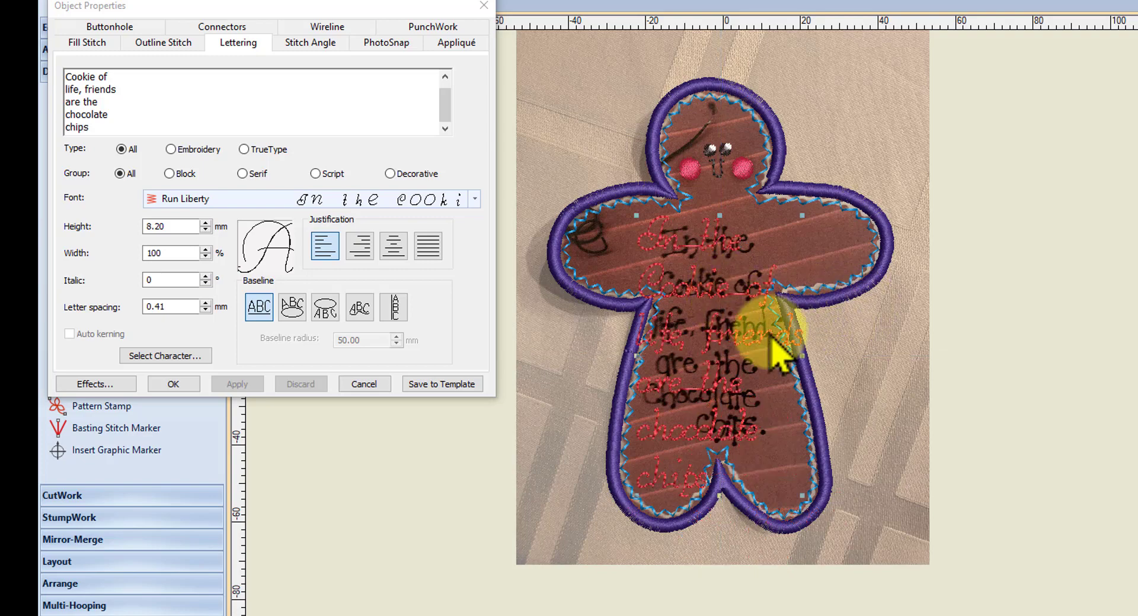
Shrink the verse lettering to a height of 7.27 mm and align its left side with the handwritten text.
scroll(724, 362, "up", 2)
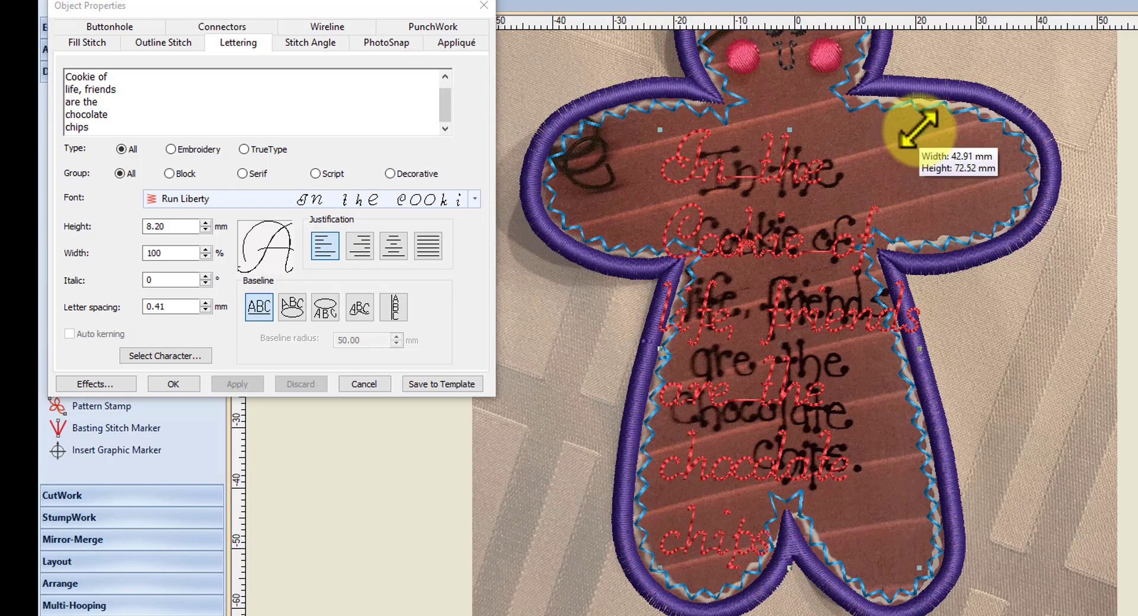
left_click_drag(917, 125, 907, 149)
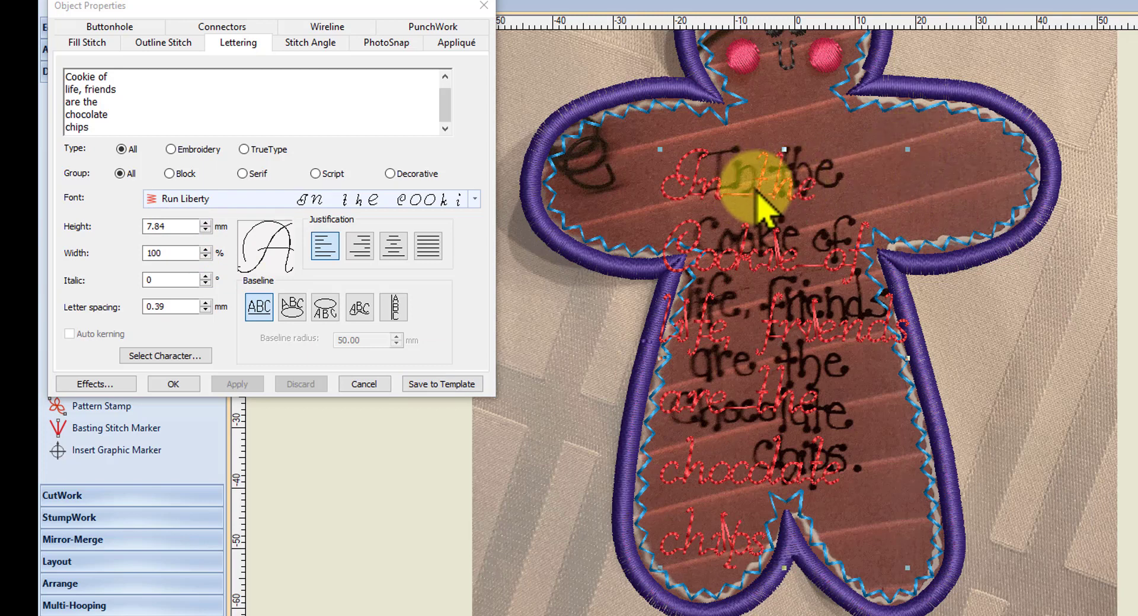
left_click_drag(757, 196, 787, 186)
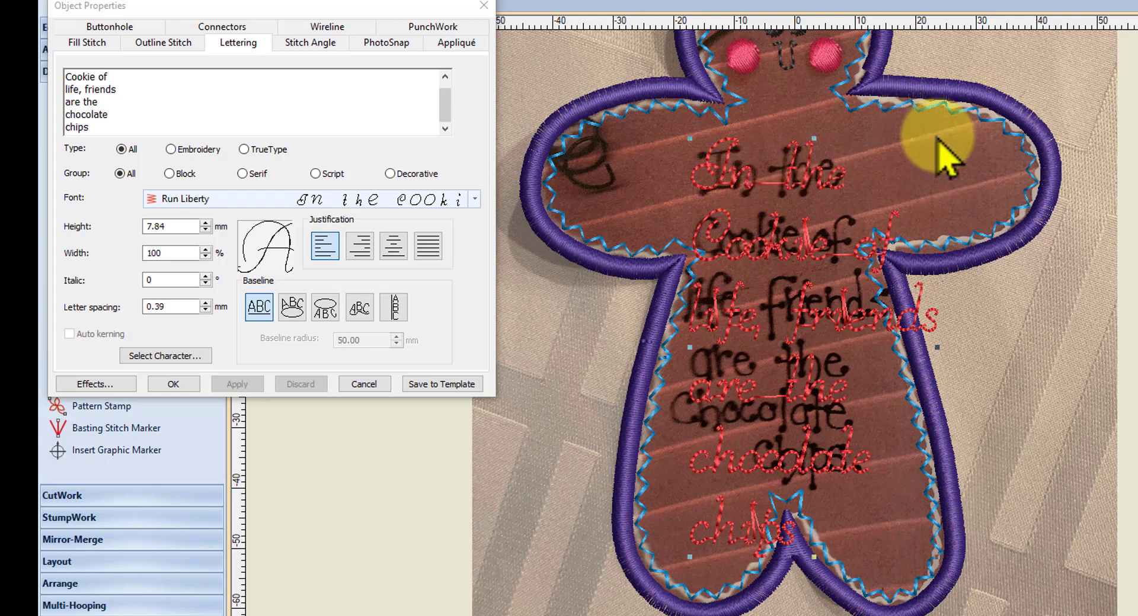
left_click_drag(938, 139, 919, 168)
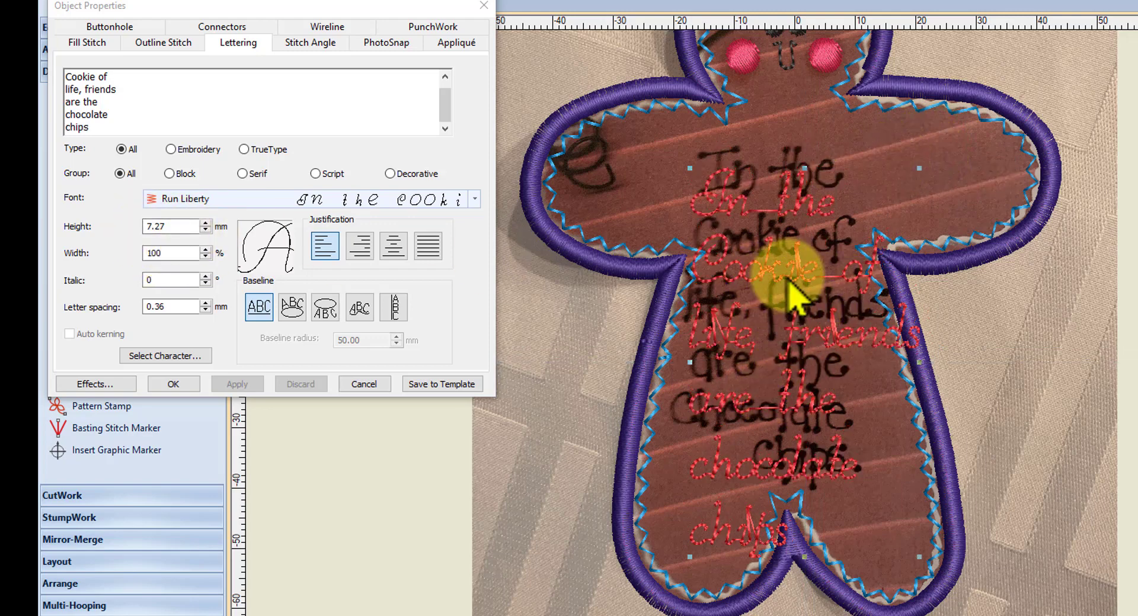
left_click_drag(788, 291, 793, 250)
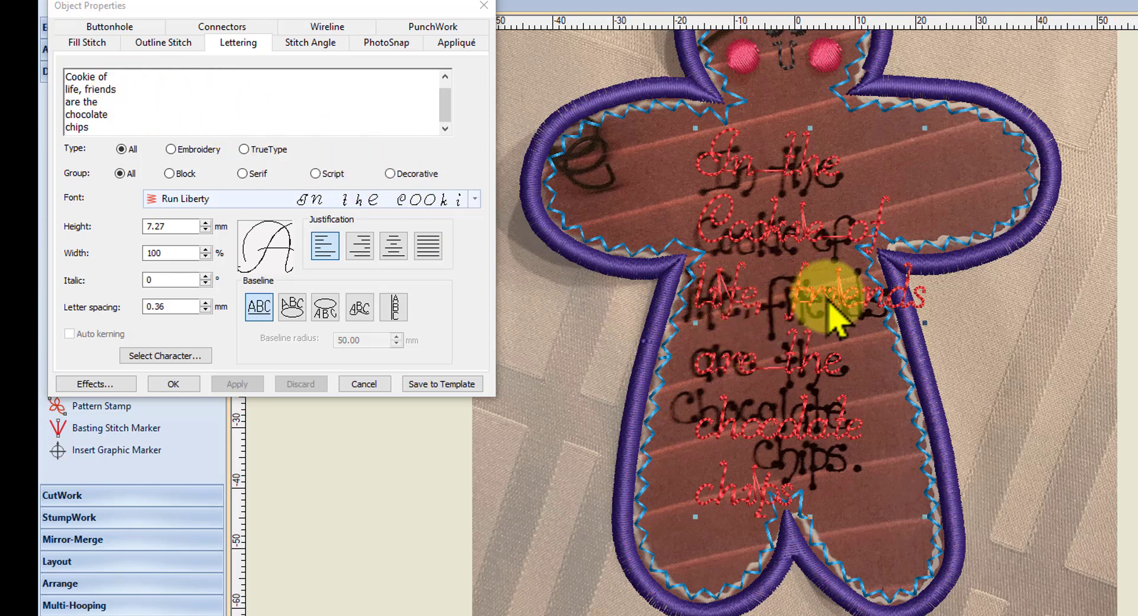
Break the verse after "life," so that "friends" has its own line, and apply the change.
left_click(81, 92)
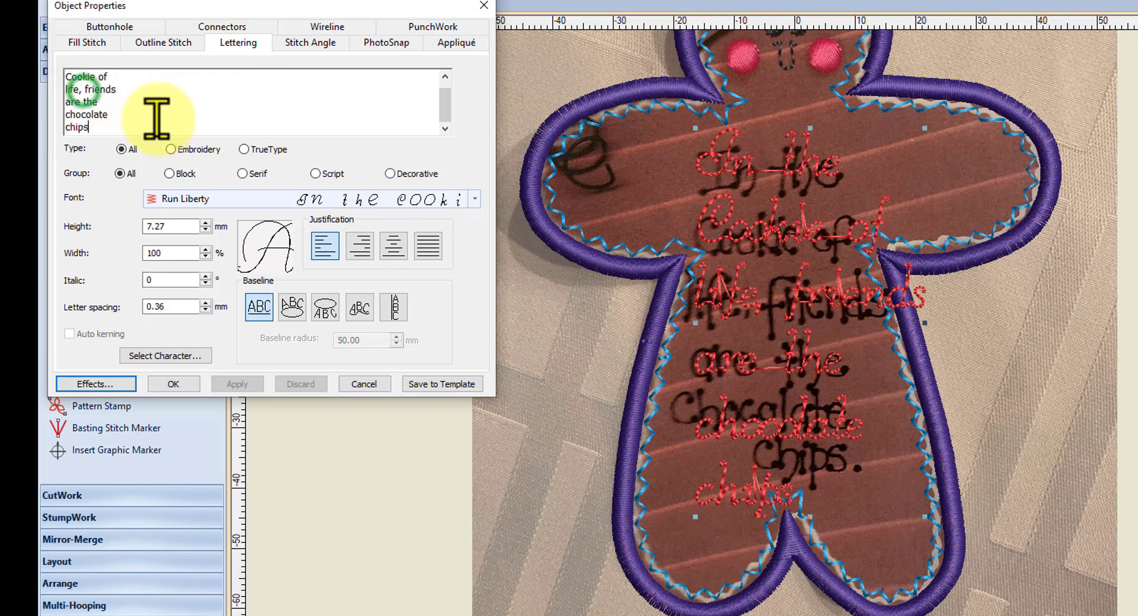
left_click(81, 89)
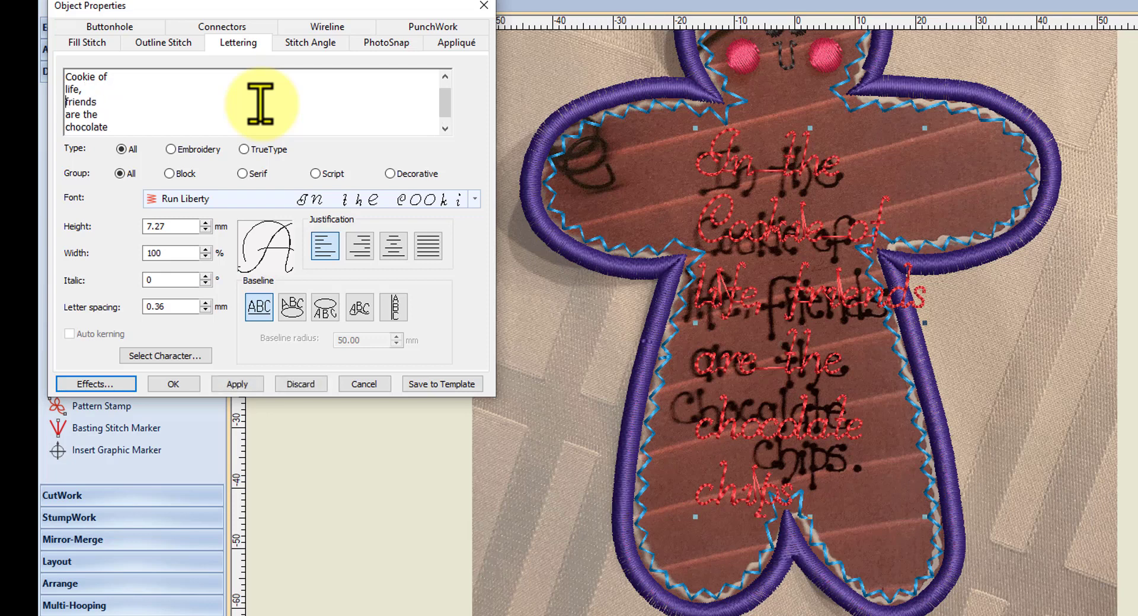
left_click(243, 385)
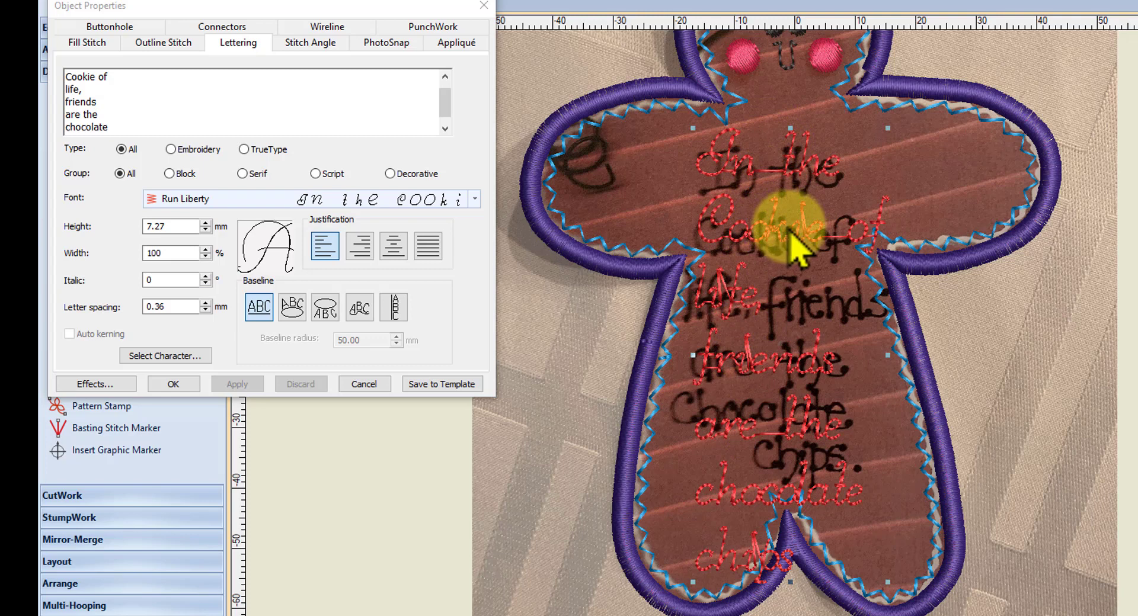
Centre-justify the verse and reduce the lettering to a height of 7.01 mm.
left_click(392, 246)
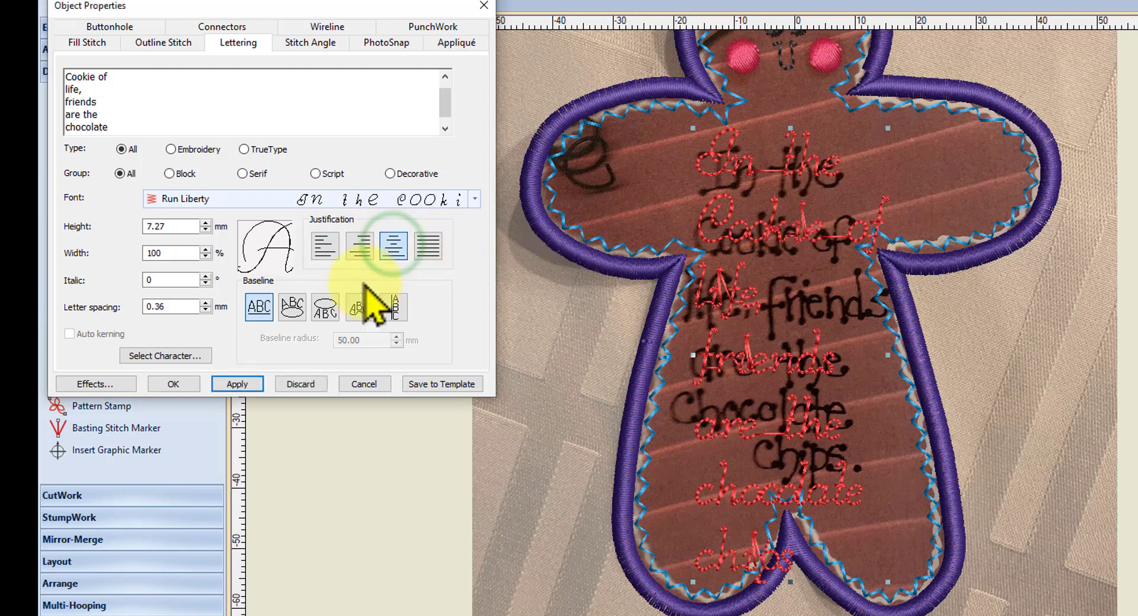
left_click(255, 382)
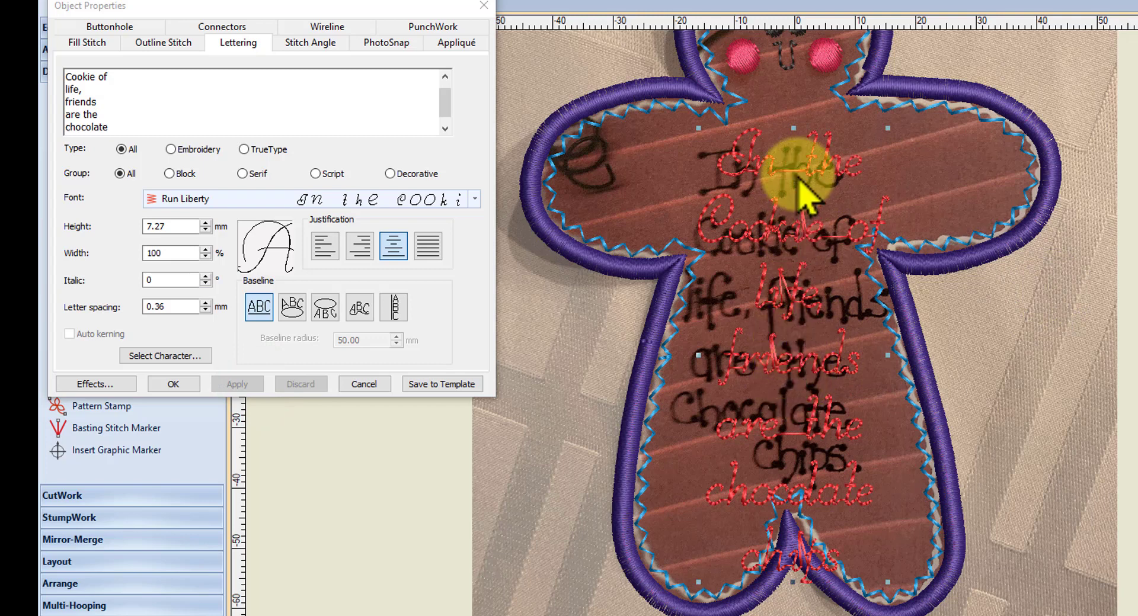
left_click_drag(887, 128, 912, 146)
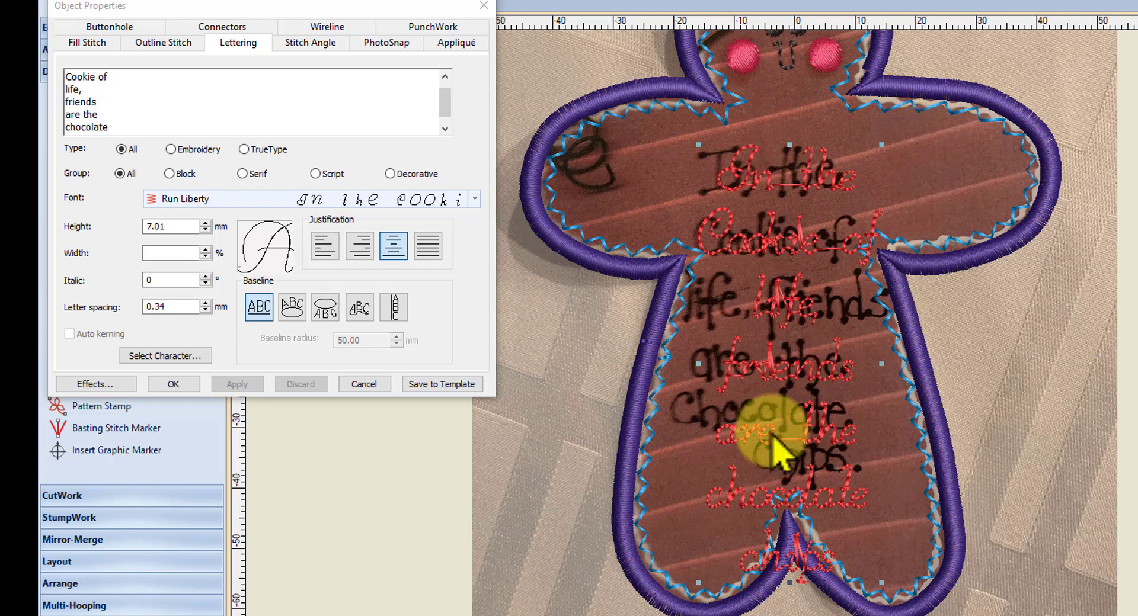
Shrink the verse lettering proportionally to a height of 5.87 mm and reposition it over the handwritten text on the body.
left_click_drag(812, 442, 809, 423)
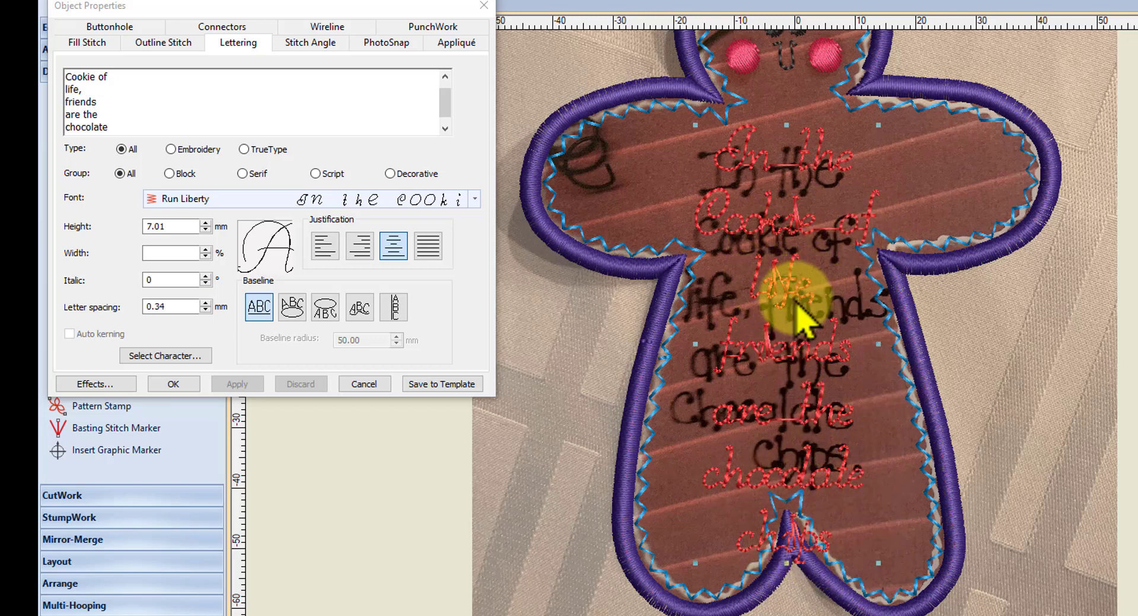
left_click_drag(800, 281, 809, 290)
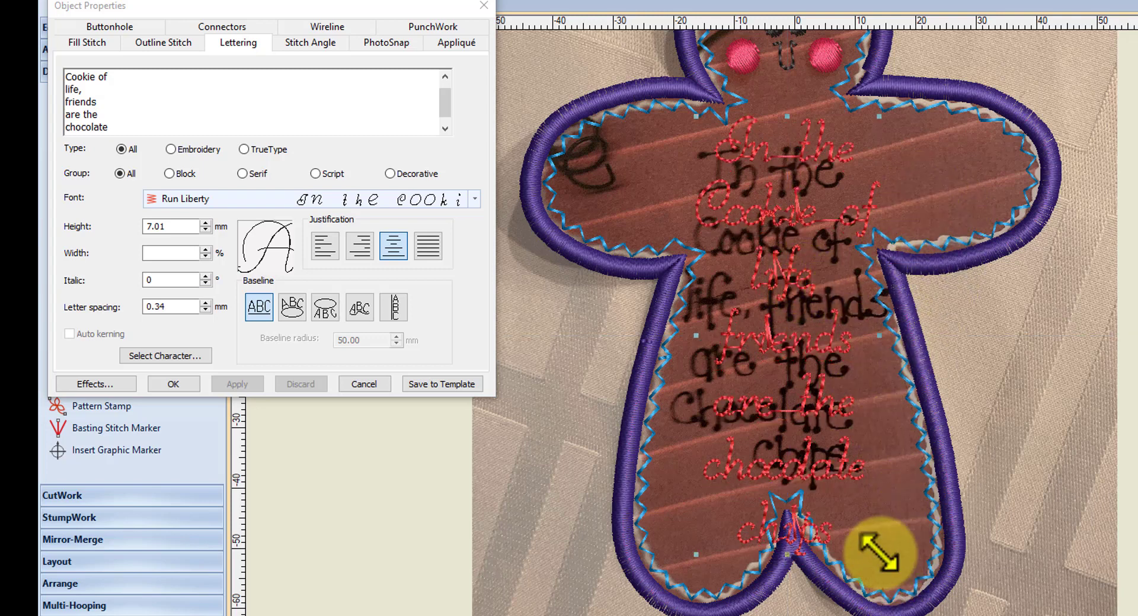
left_click_drag(876, 552, 849, 525)
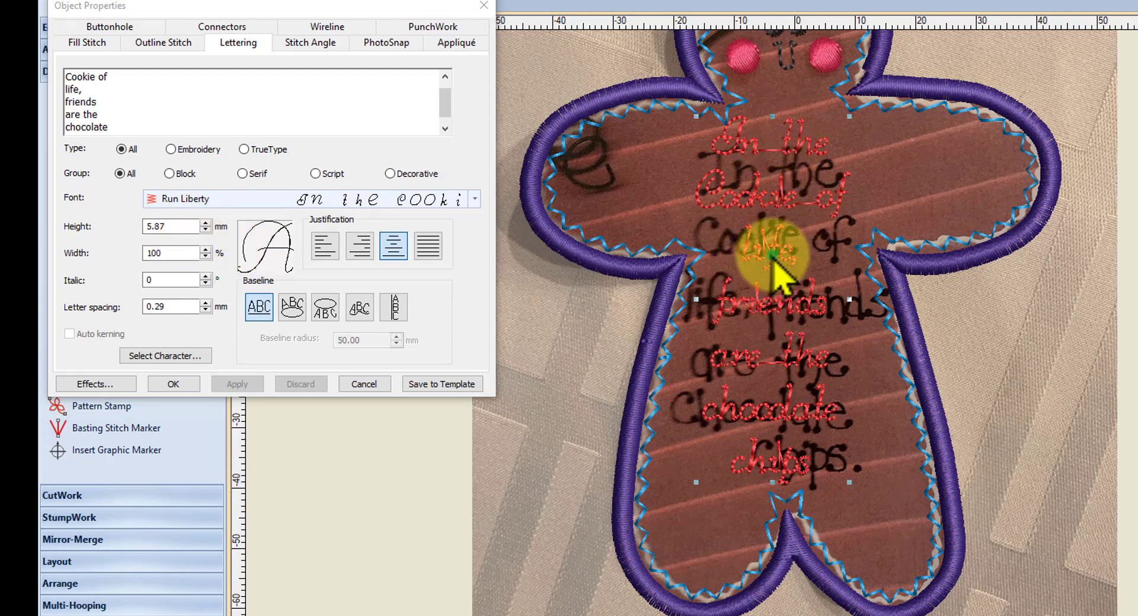
left_click_drag(773, 260, 780, 270)
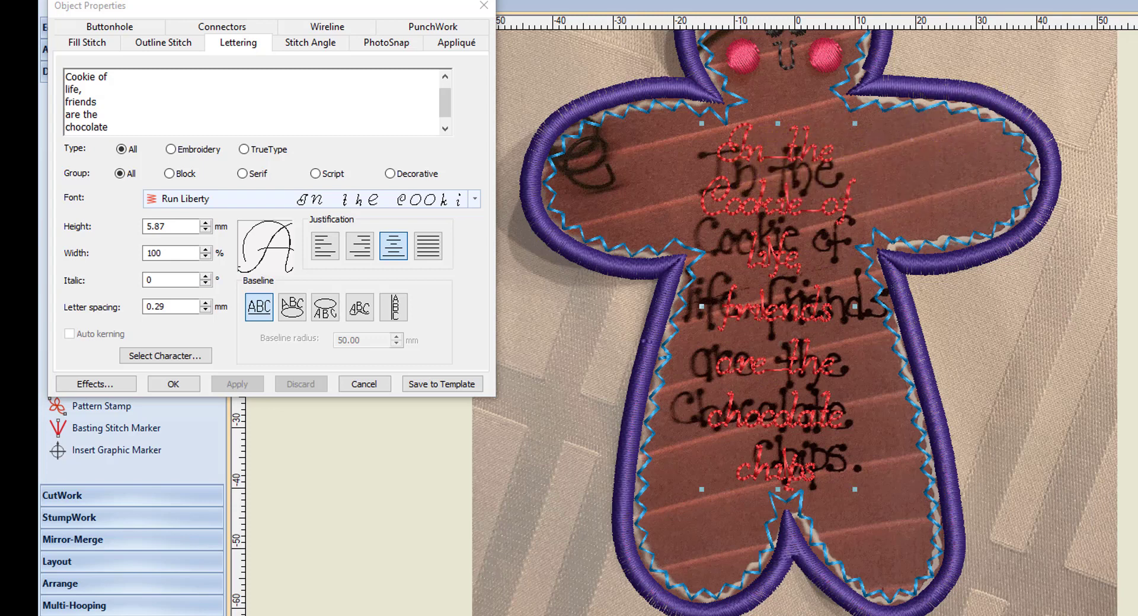
Hide the background photo and nudge the verse slightly to the right to centre it within the body.
left_click(850, 3)
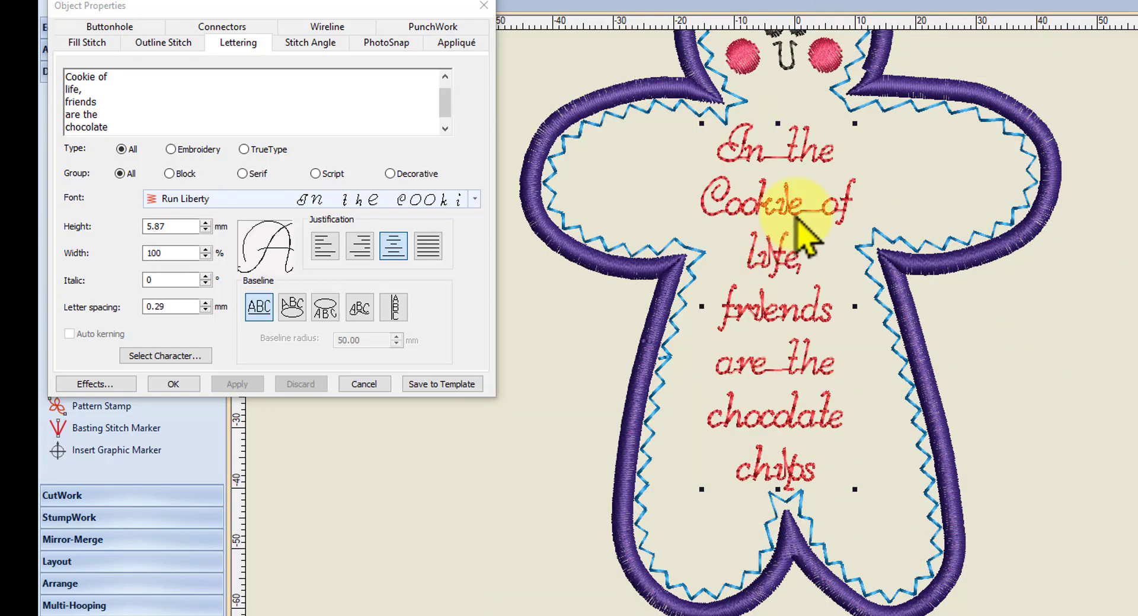
scroll(794, 168, "down", 2)
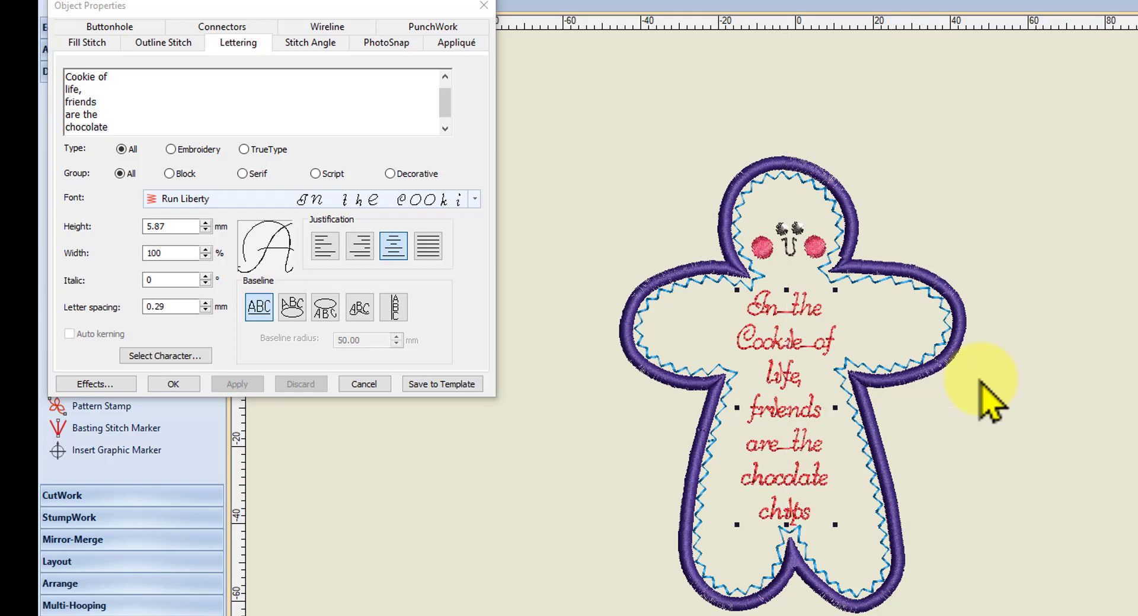
key("Right")
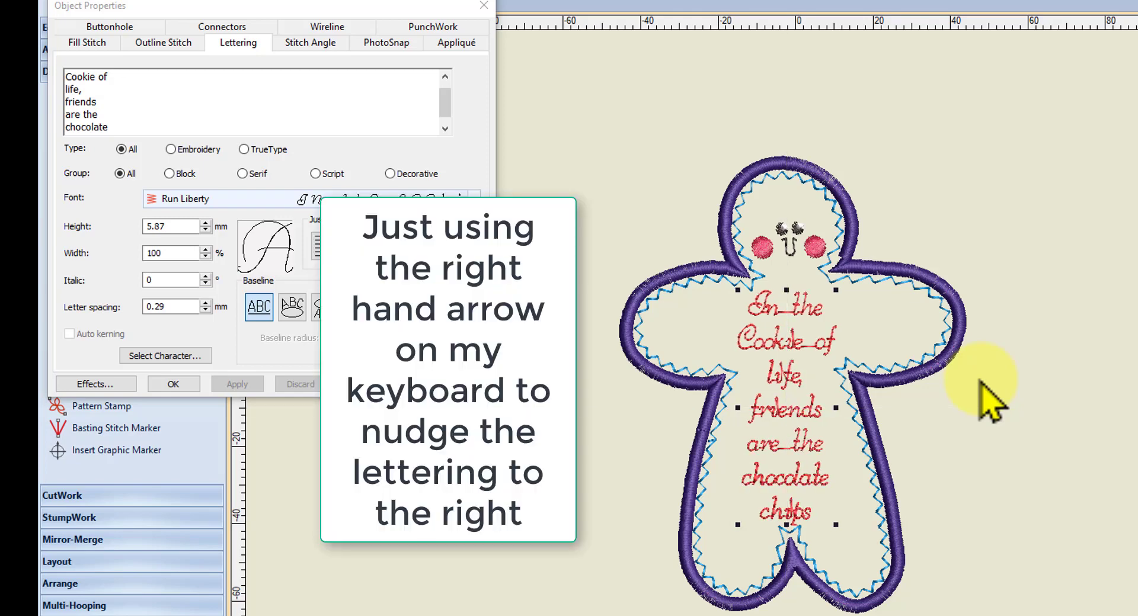
key("Right")
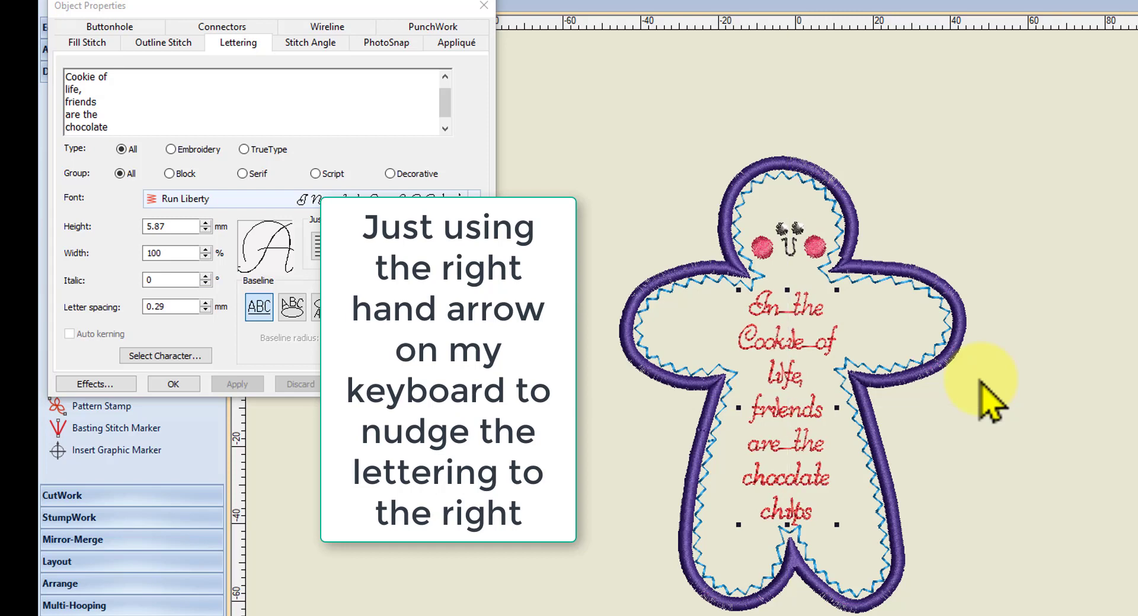
key("Right")
key("Right")
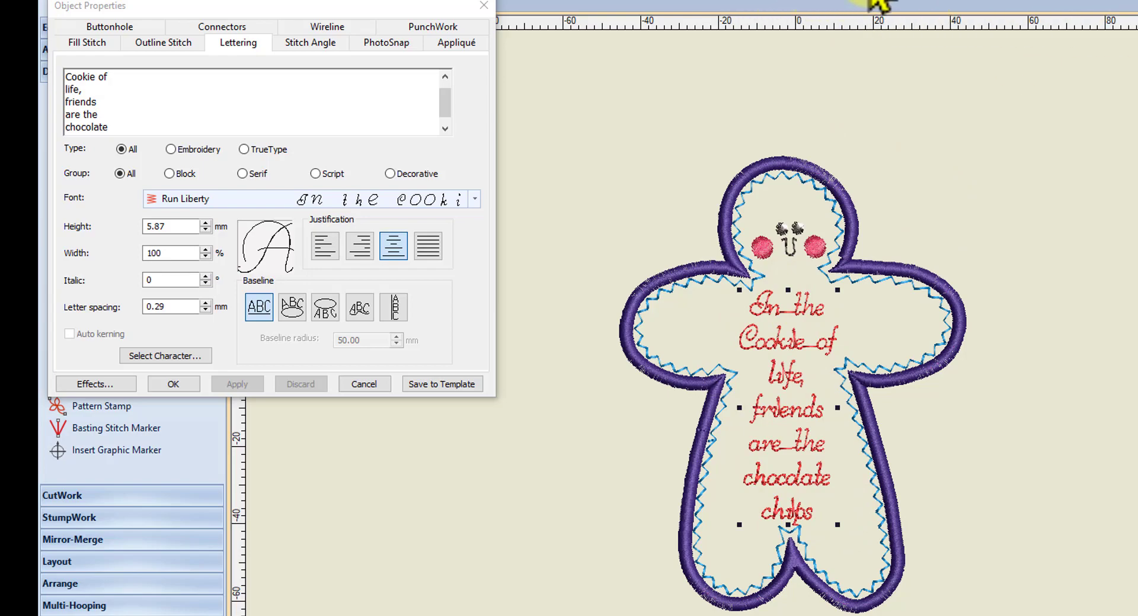
Show the photo again to compare the verse with the handwriting, and accept the lettering properties.
left_click(850, 0)
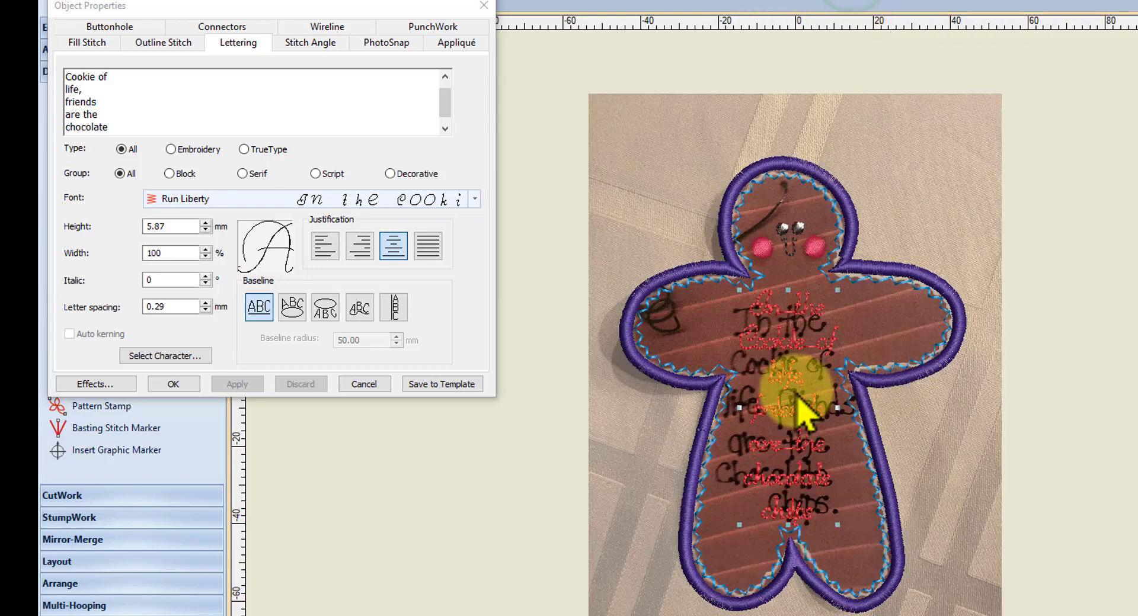
scroll(794, 396, "up", 3)
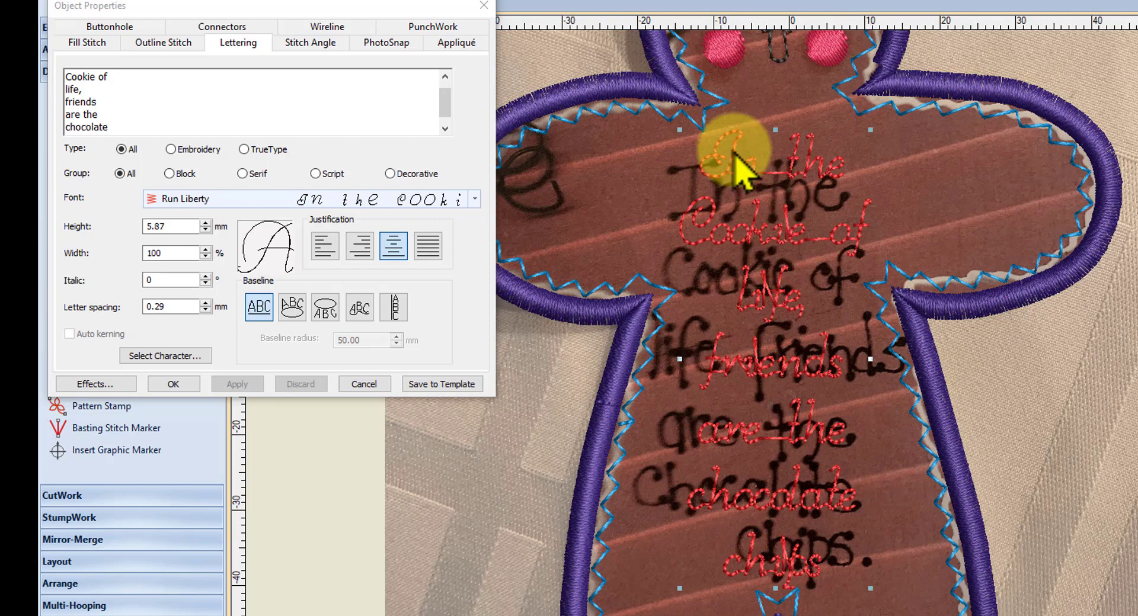
scroll(823, 353, "down", 3)
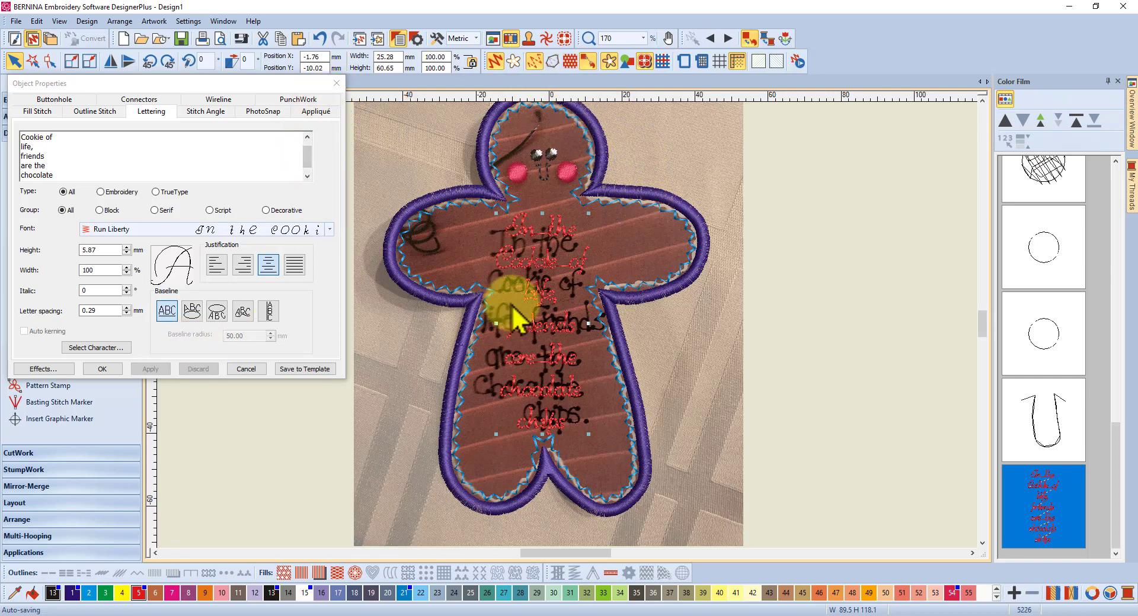
left_click(105, 369)
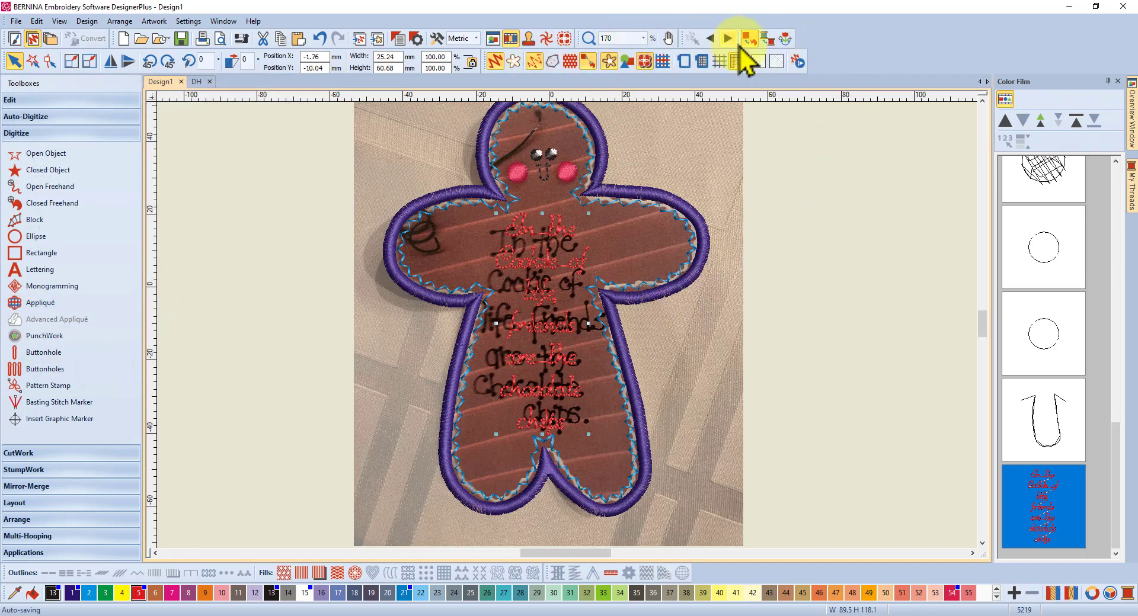
Hide the background photo, display the appliqué fabric in the gingerbread man, and deselect the verse.
left_click(609, 60)
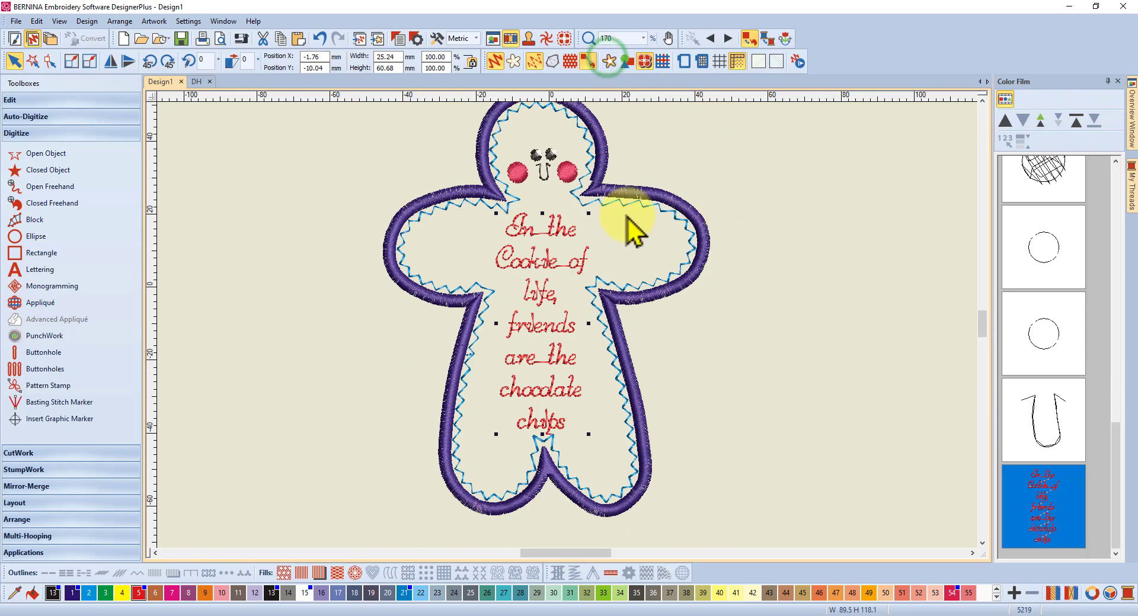
scroll(568, 333, "down", 1)
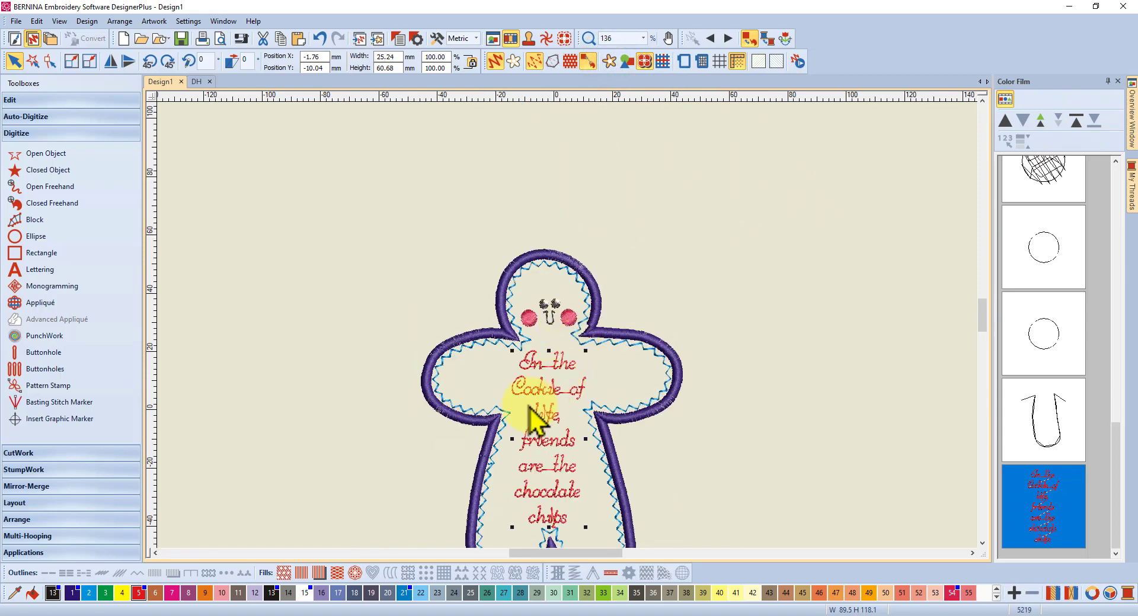
scroll(529, 409, "up", 1)
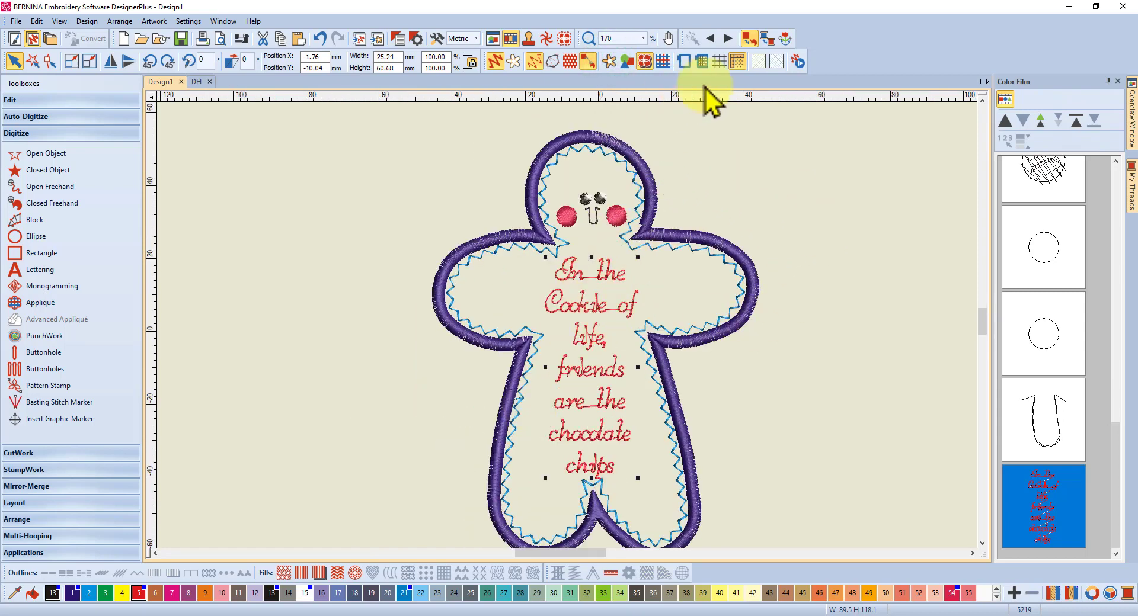
left_click(664, 61)
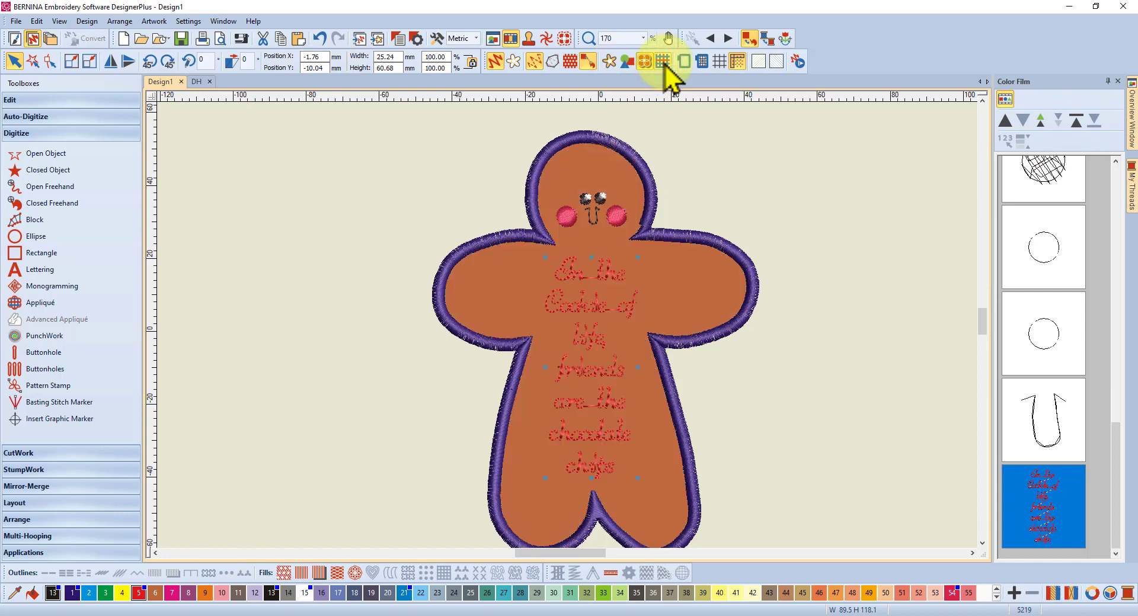
left_click(817, 197)
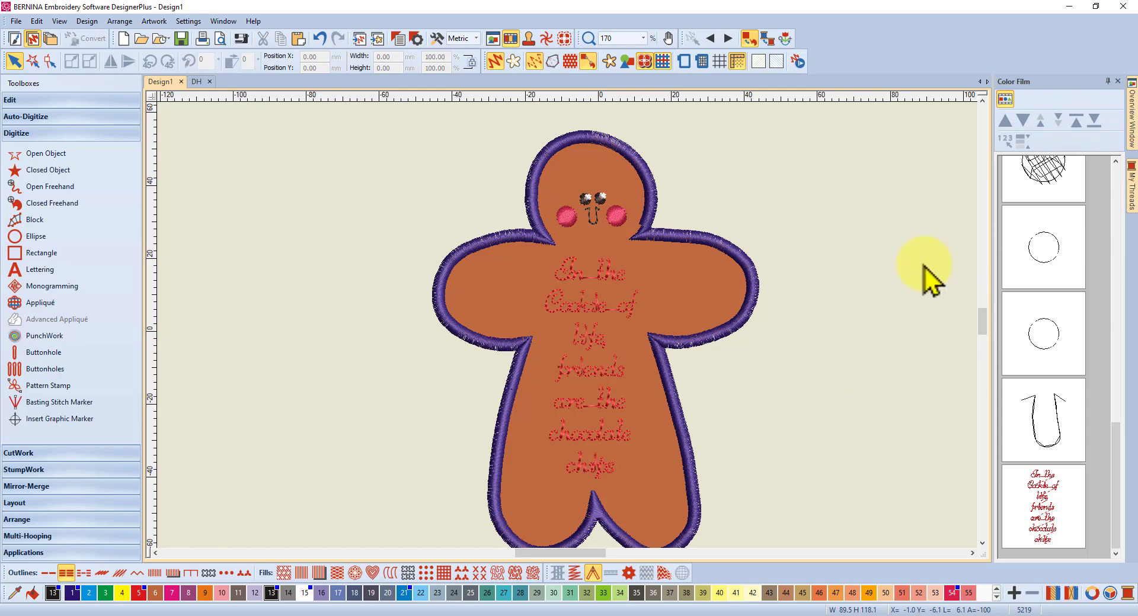
List the stitching sequence by colour and move the white eye highlights after the black mouth.
left_click(1005, 99)
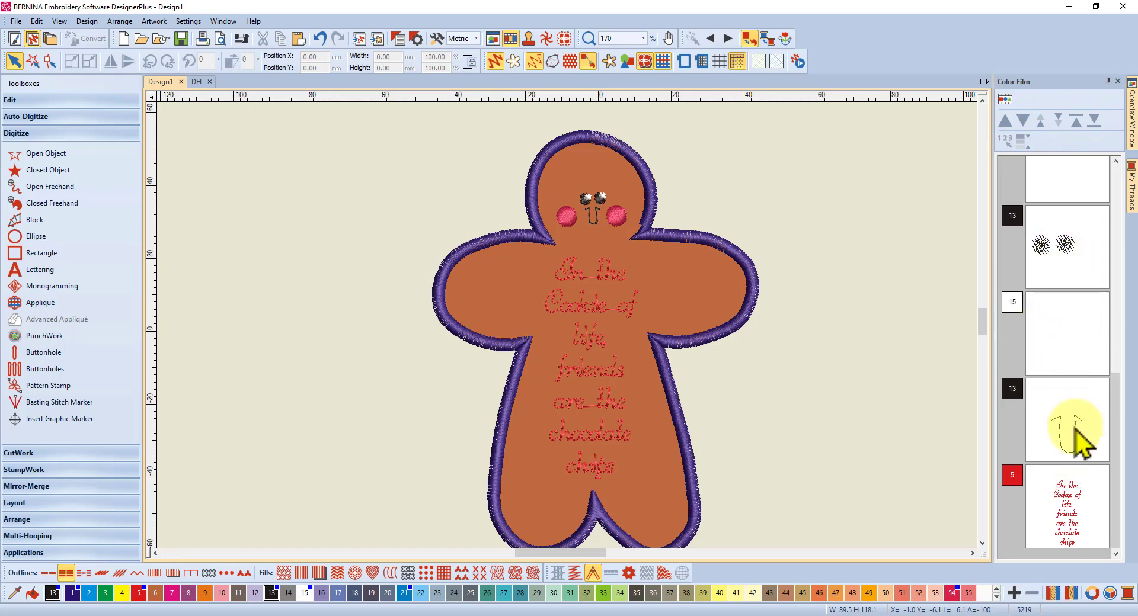
left_click(1066, 335)
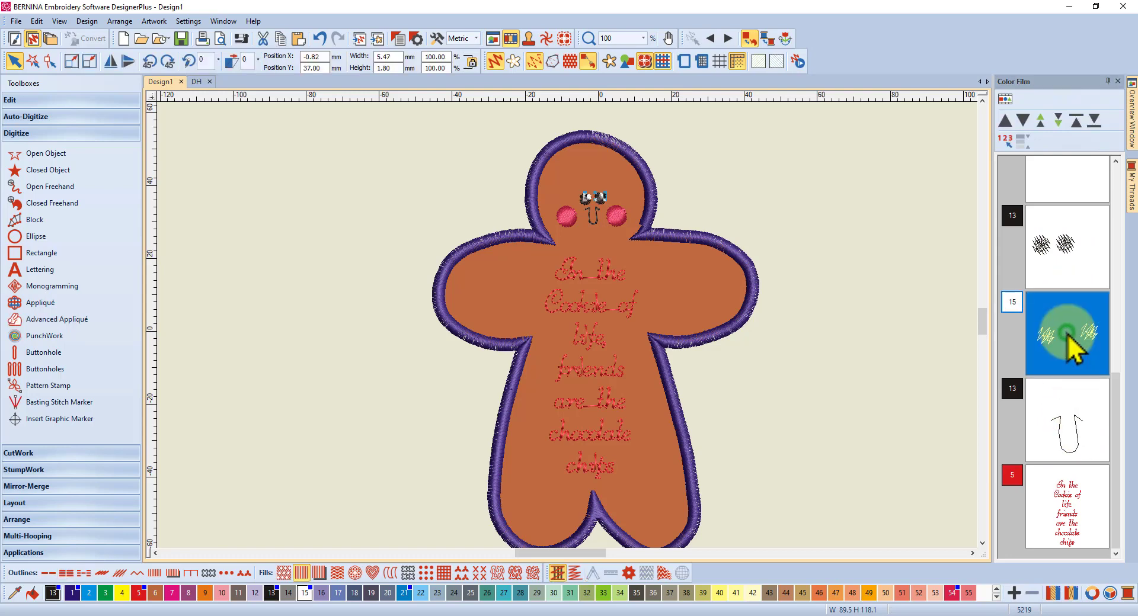
left_click(1022, 122)
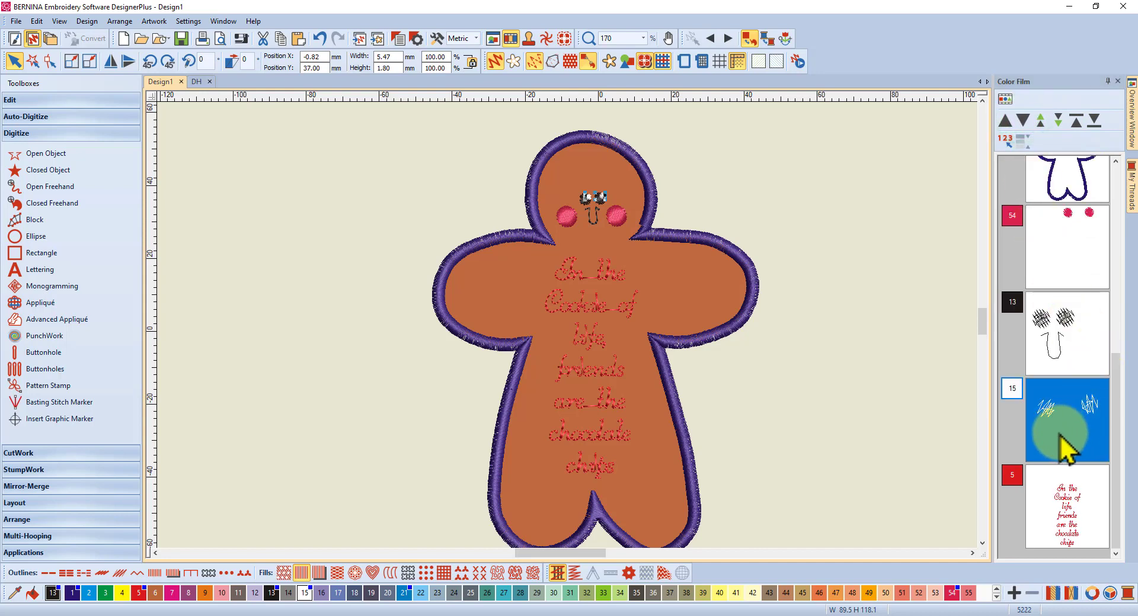
Recolour the verse to black thread 13 and move it earlier in the sequence, ahead of the white eye highlights.
left_click(1069, 504)
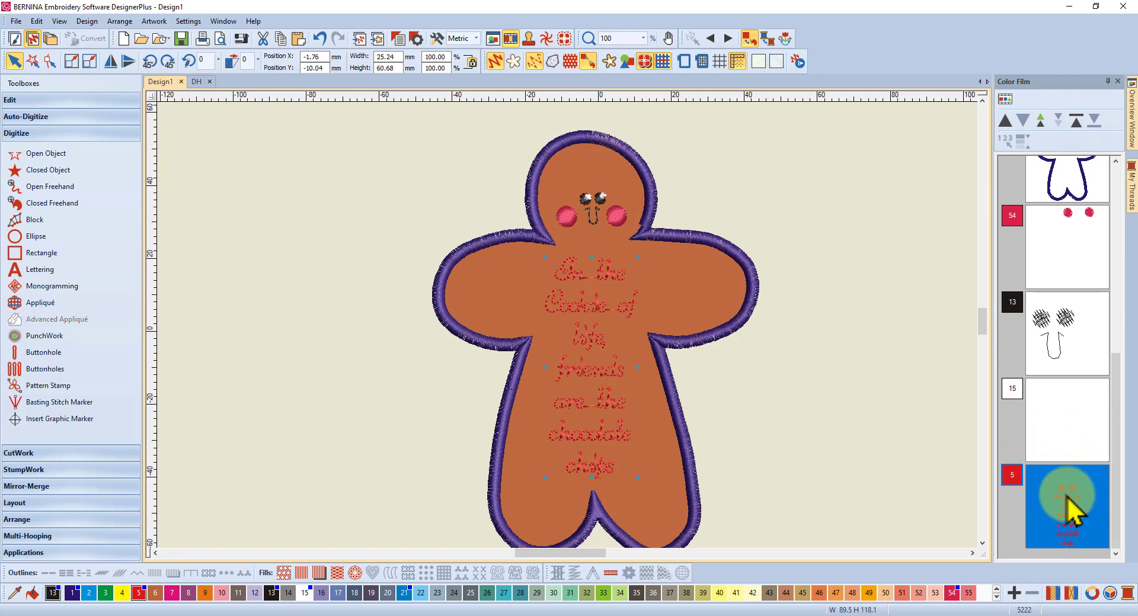
left_click(270, 593)
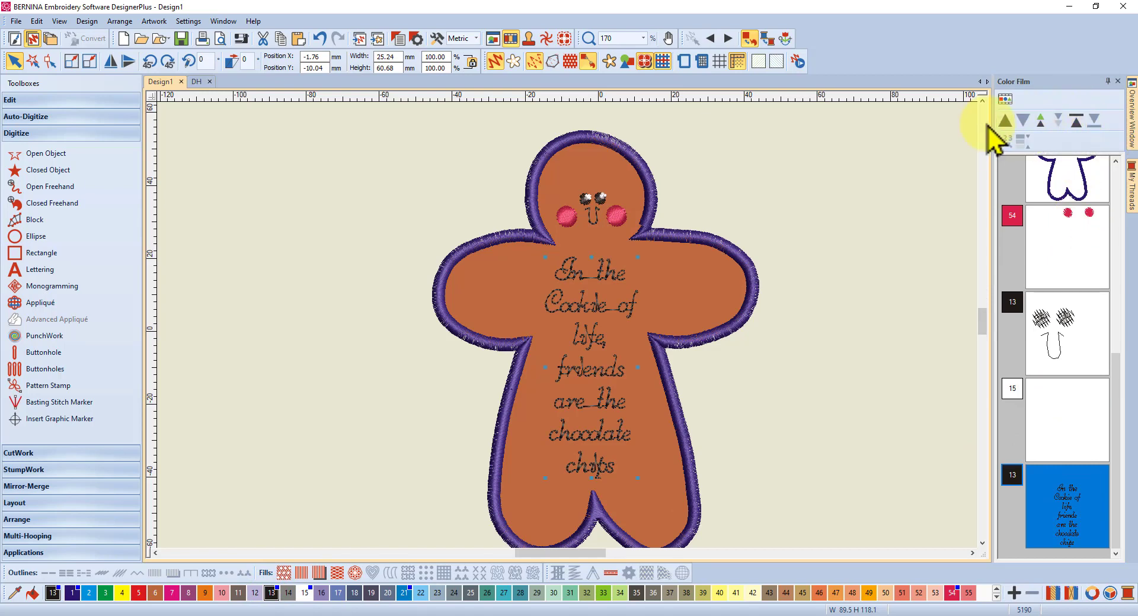
left_click(1006, 124)
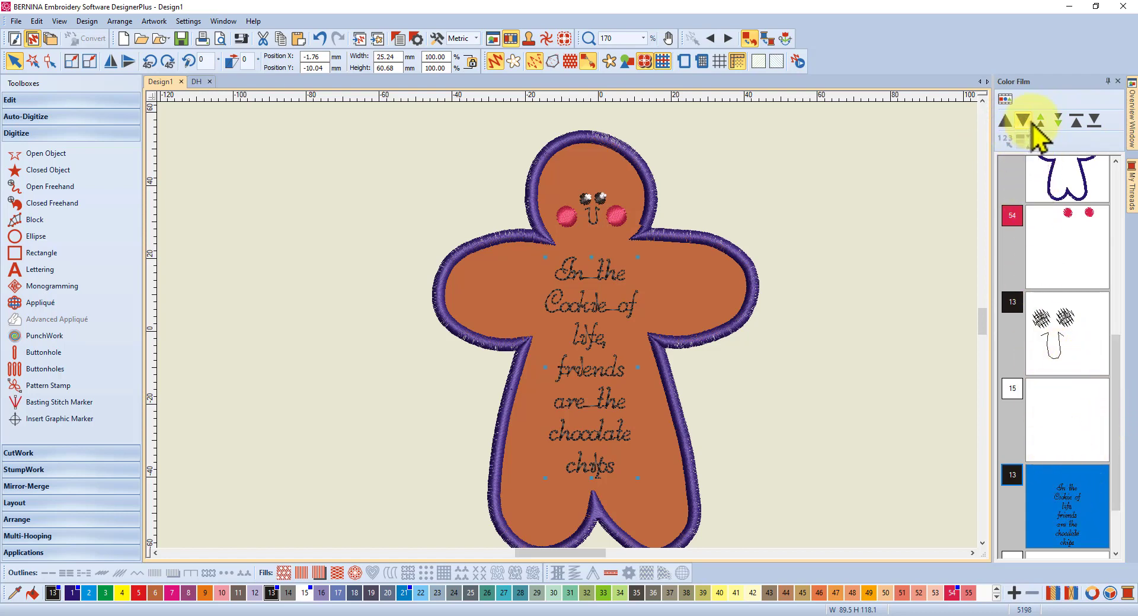
left_click(1008, 124)
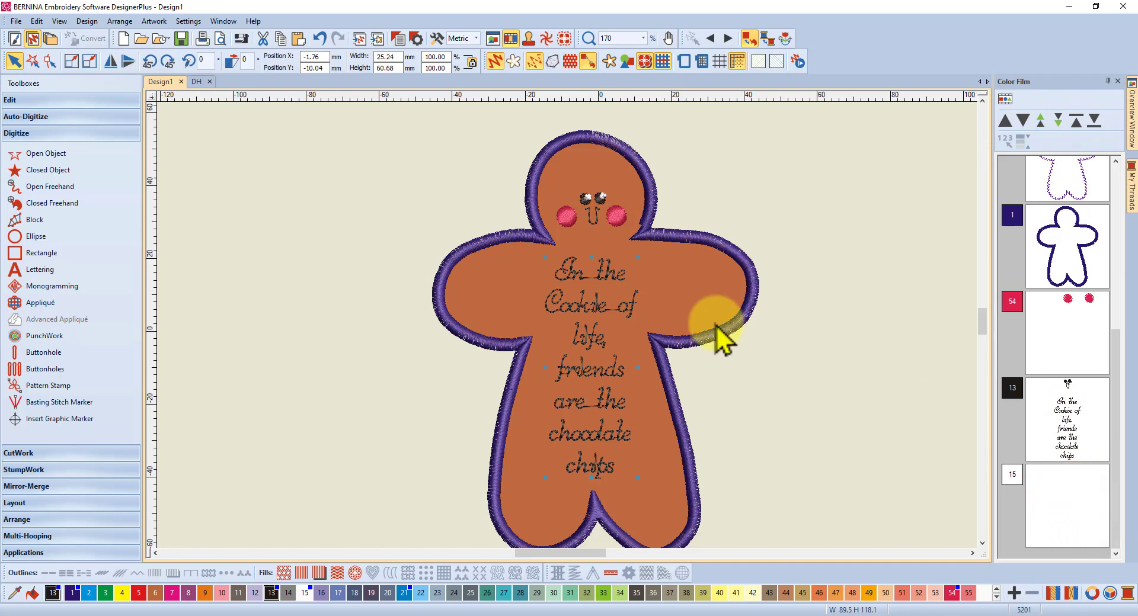
Recolour the blue zigzag outline inside the appliqué border to white thread 15.
scroll(1076, 278, "up", 2)
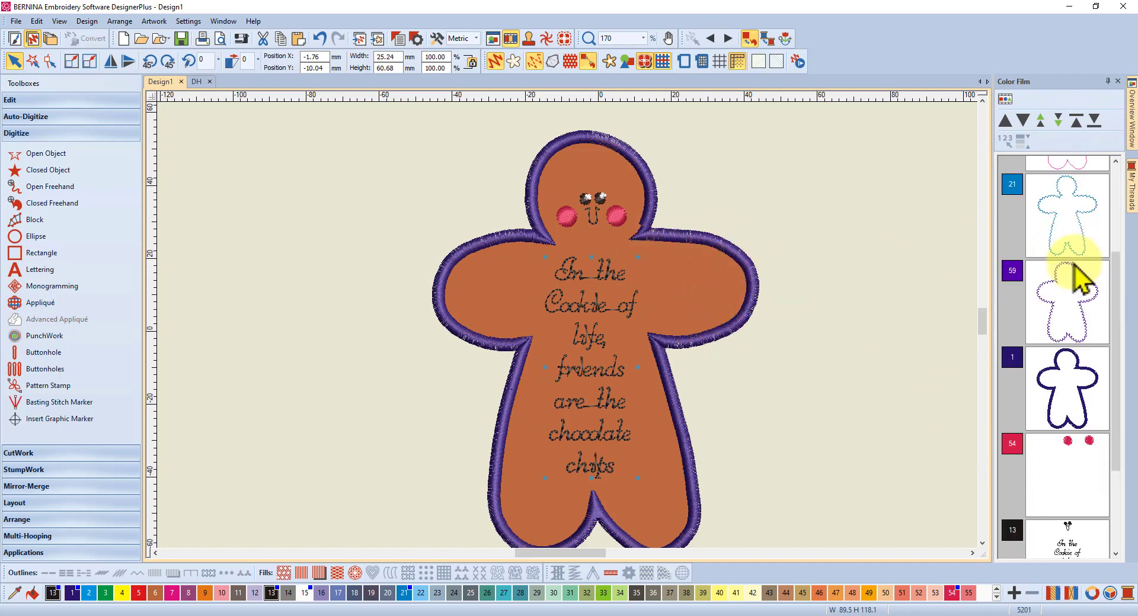
scroll(1075, 279, "up", 1)
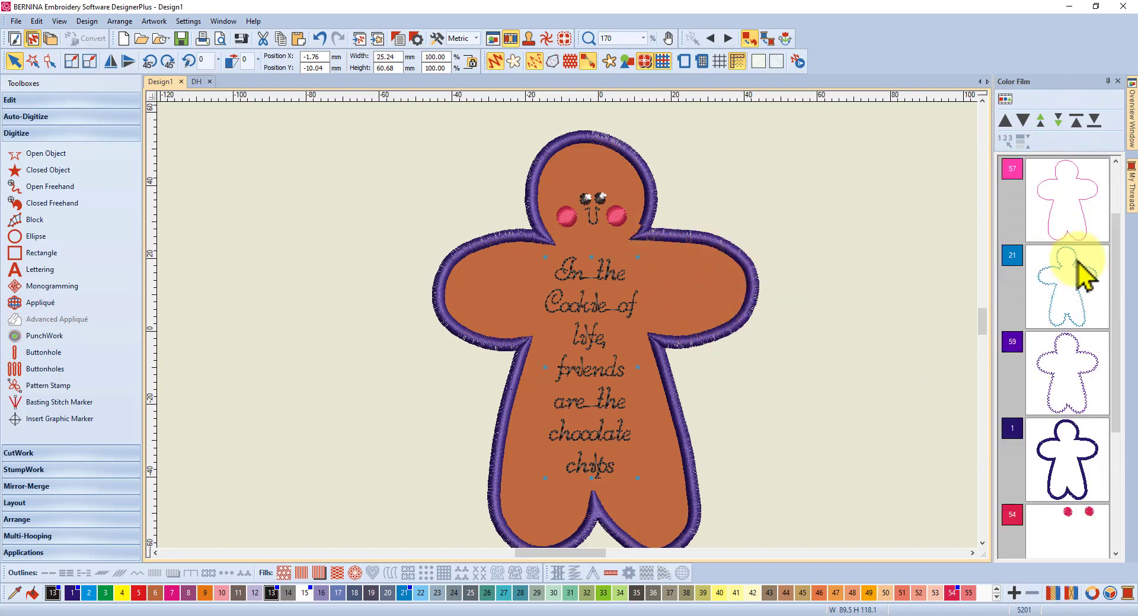
left_click(1076, 299)
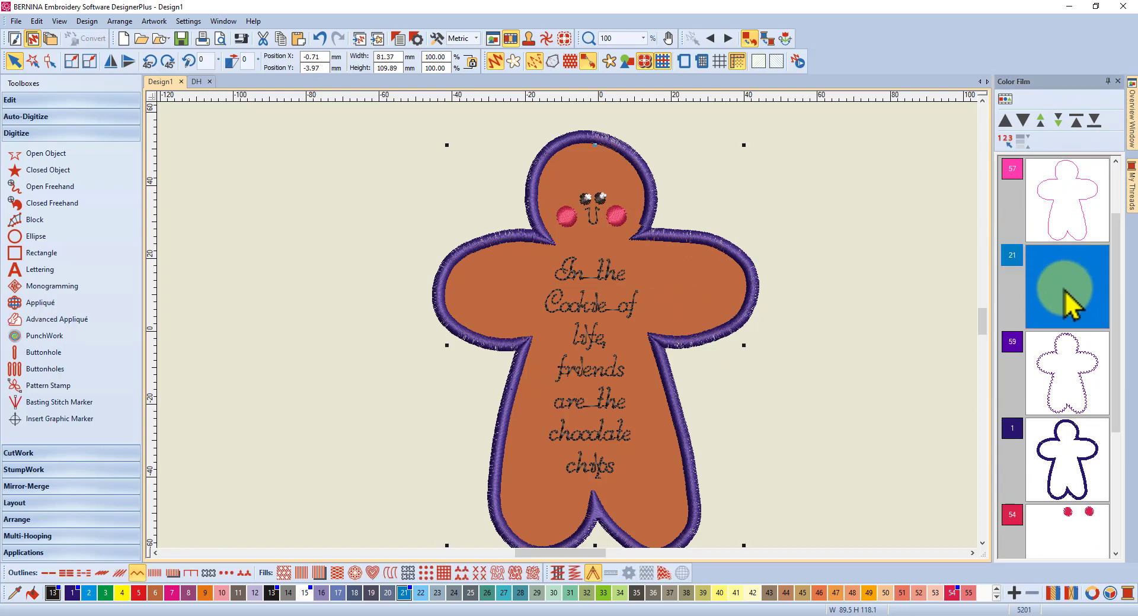
left_click(1065, 303)
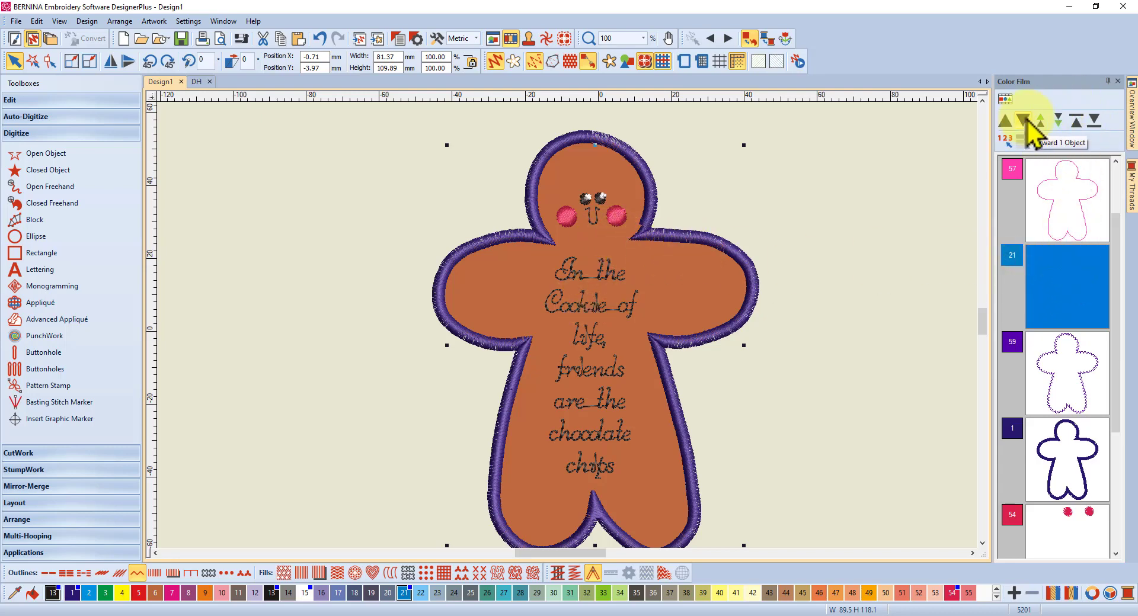
left_click(663, 63)
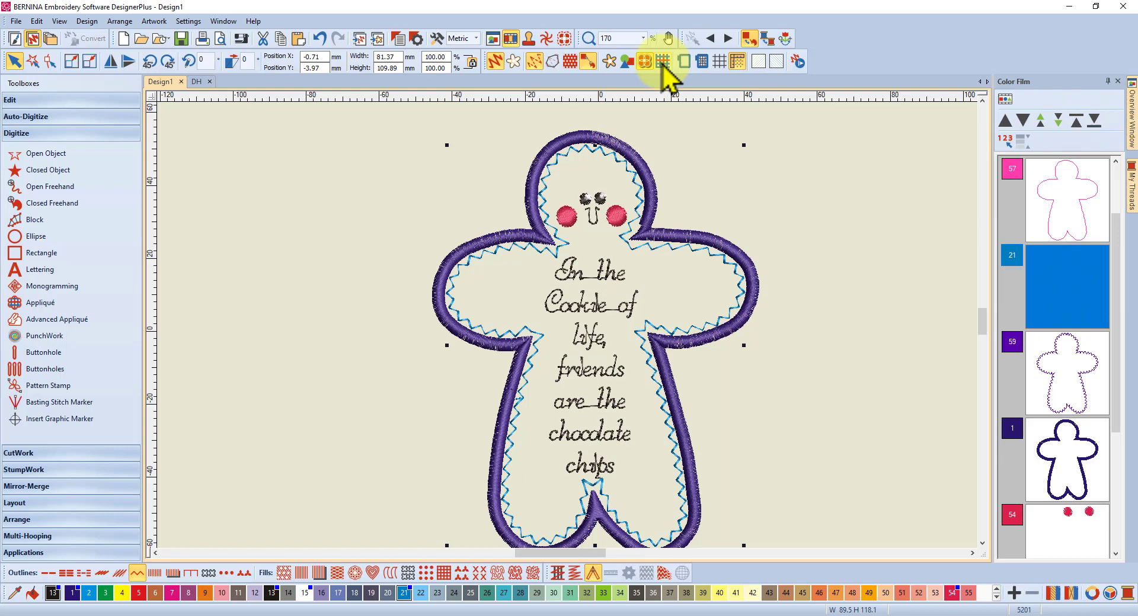
left_click(663, 63)
left_click(1067, 290)
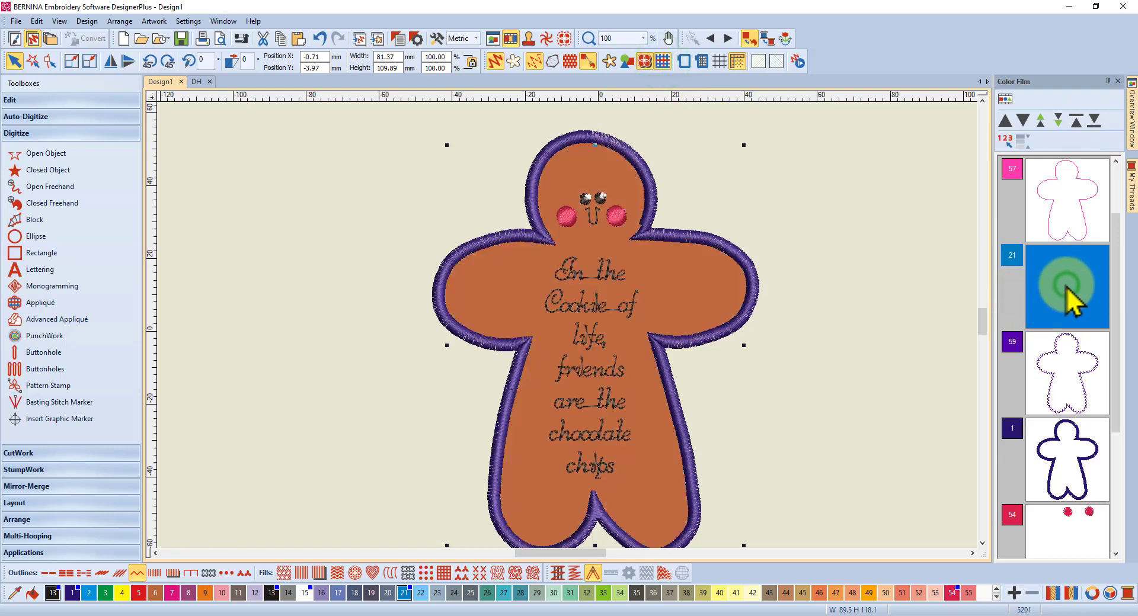
left_click(306, 595)
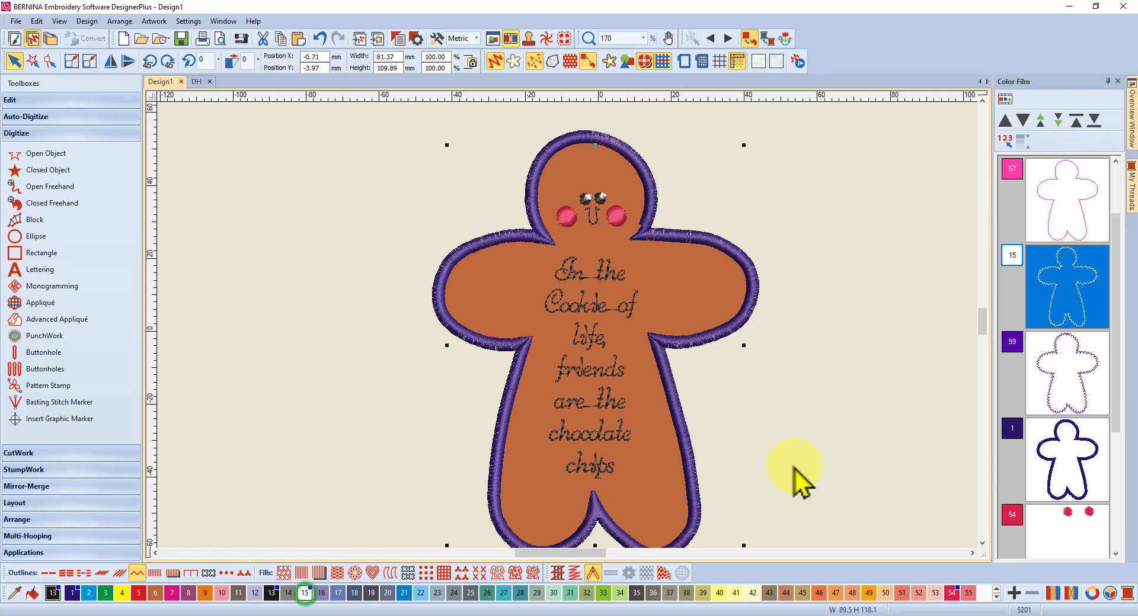
Move the white zigzag outline to the end of the stitching sequence and deselect it.
left_click(1092, 123)
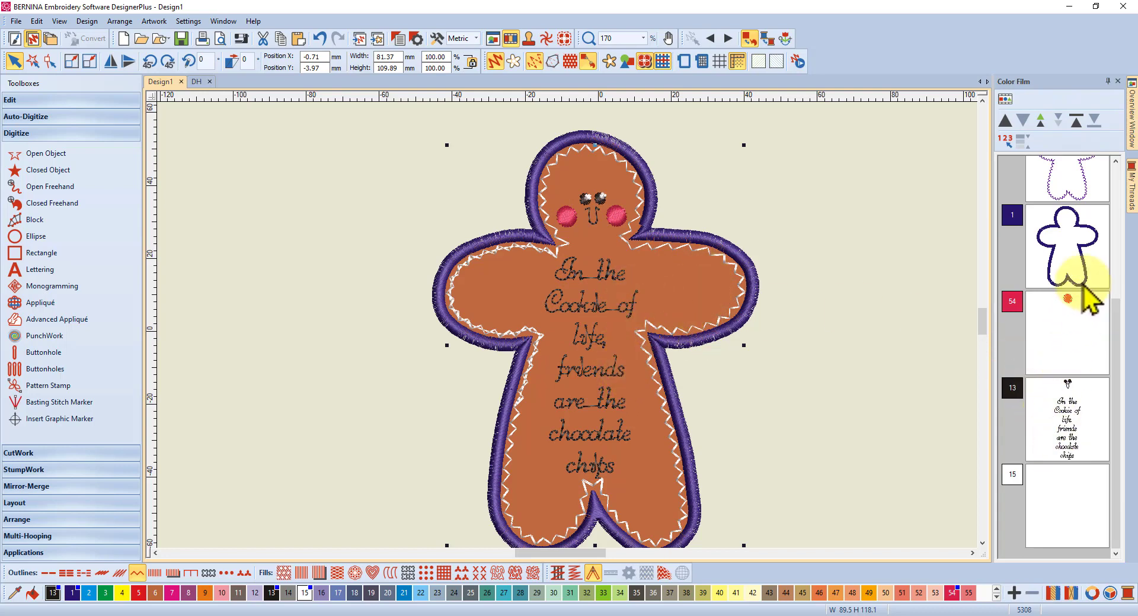
left_click_drag(1117, 325, 1116, 267)
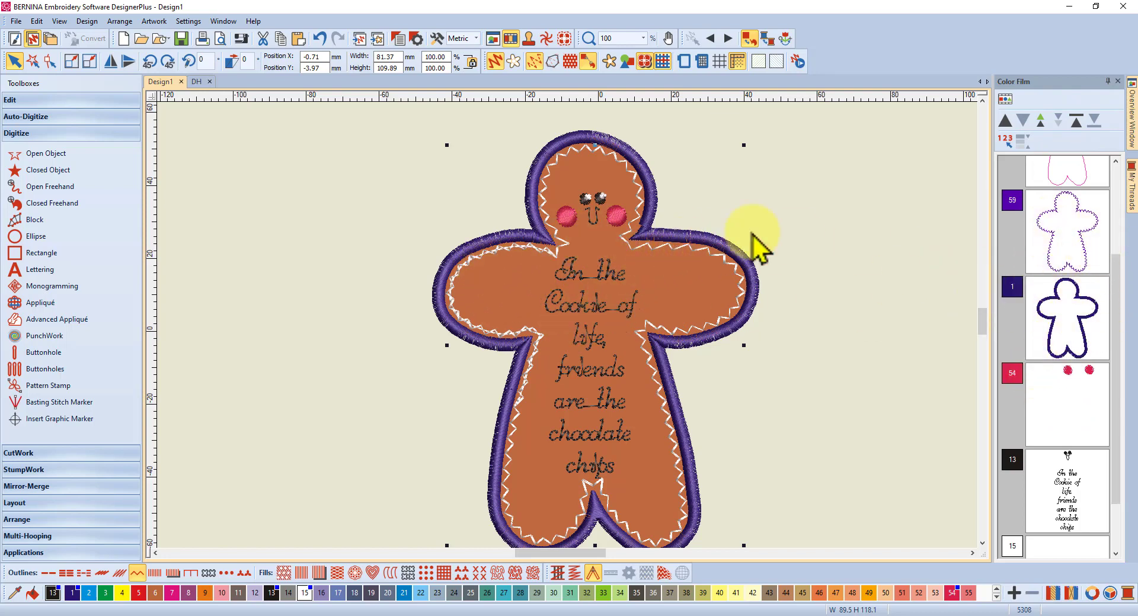
left_click(885, 196)
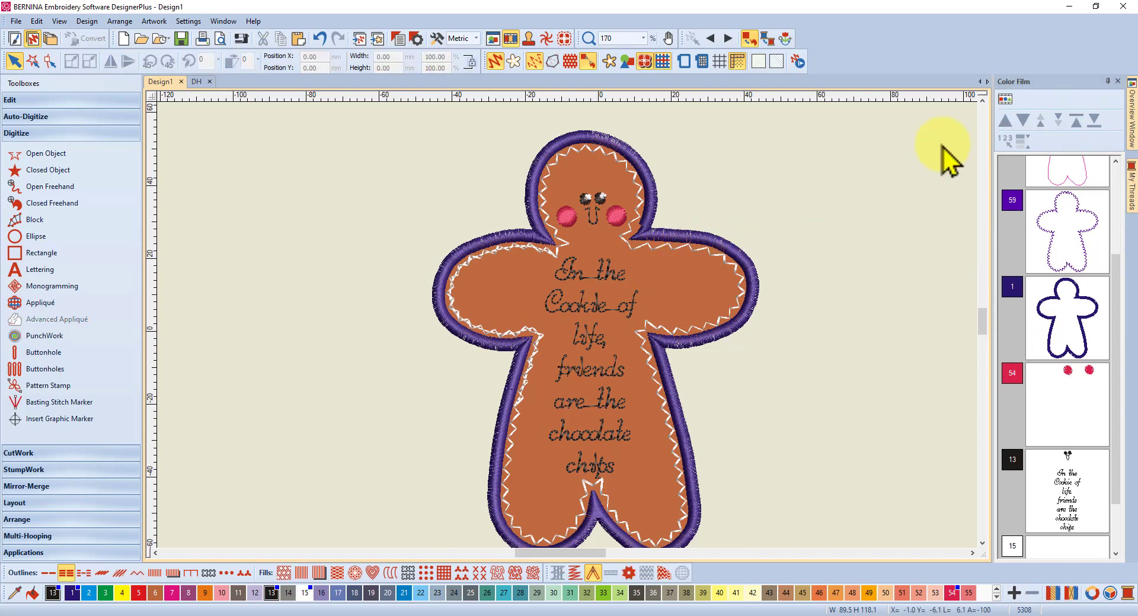
List the objects individually and use Reshape on the first white zigzag outline to move a stitch start/end point to its upper left leg.
left_click(1004, 99)
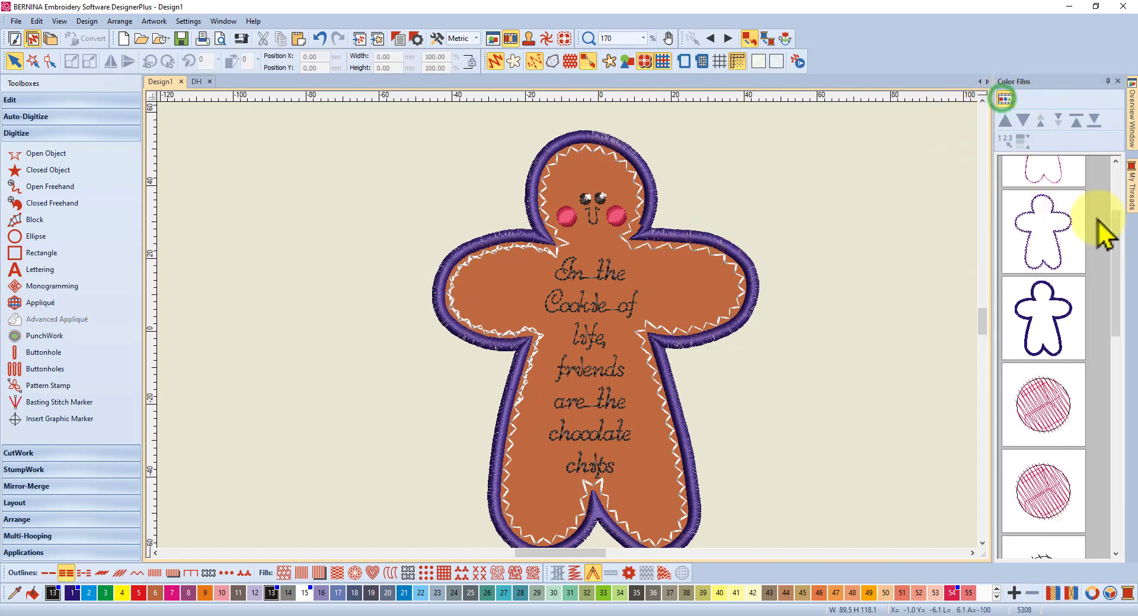
left_click_drag(1110, 242, 1133, 491)
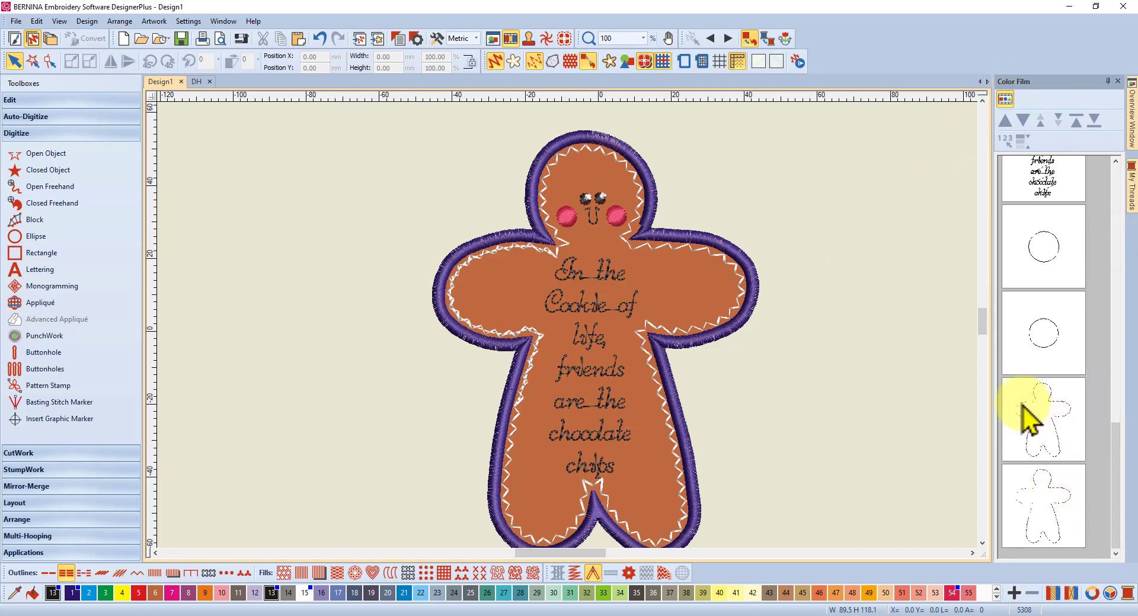
left_click(1043, 441)
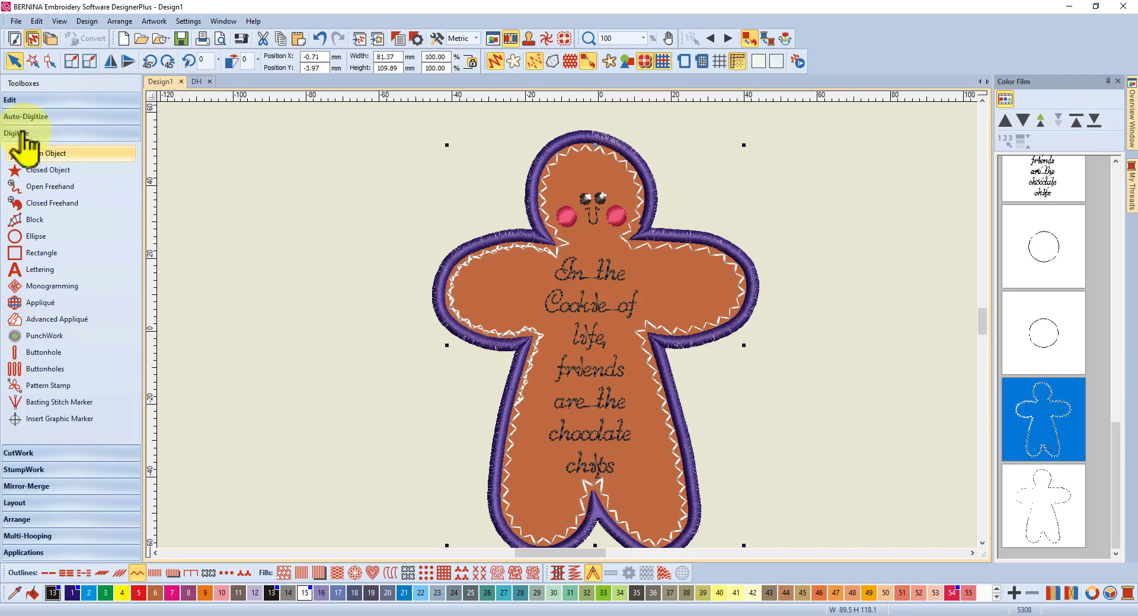
left_click(50, 60)
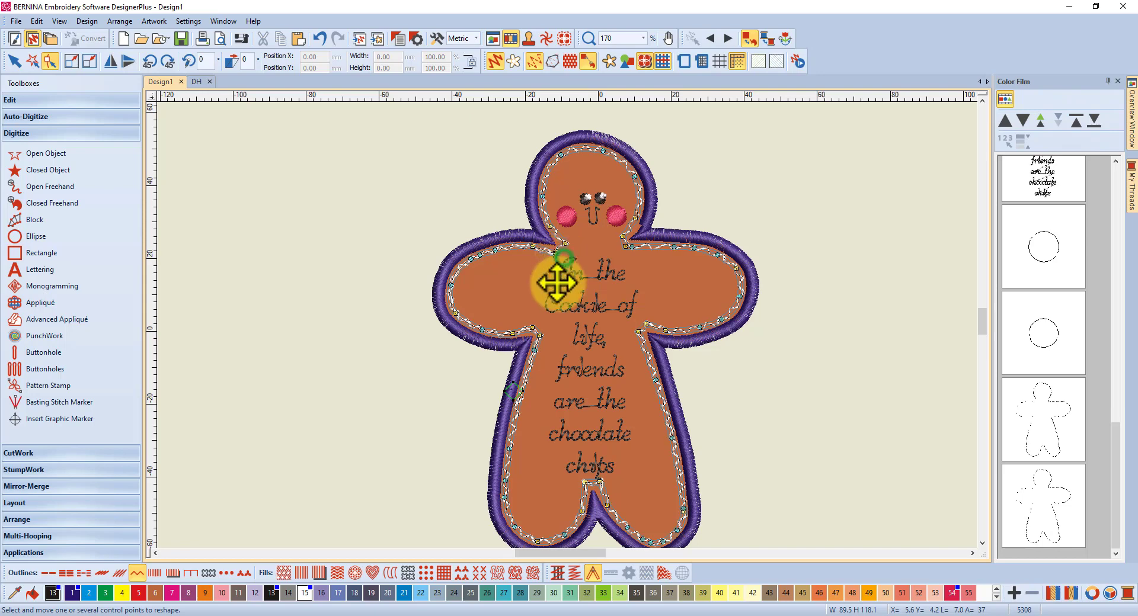
left_click(513, 391)
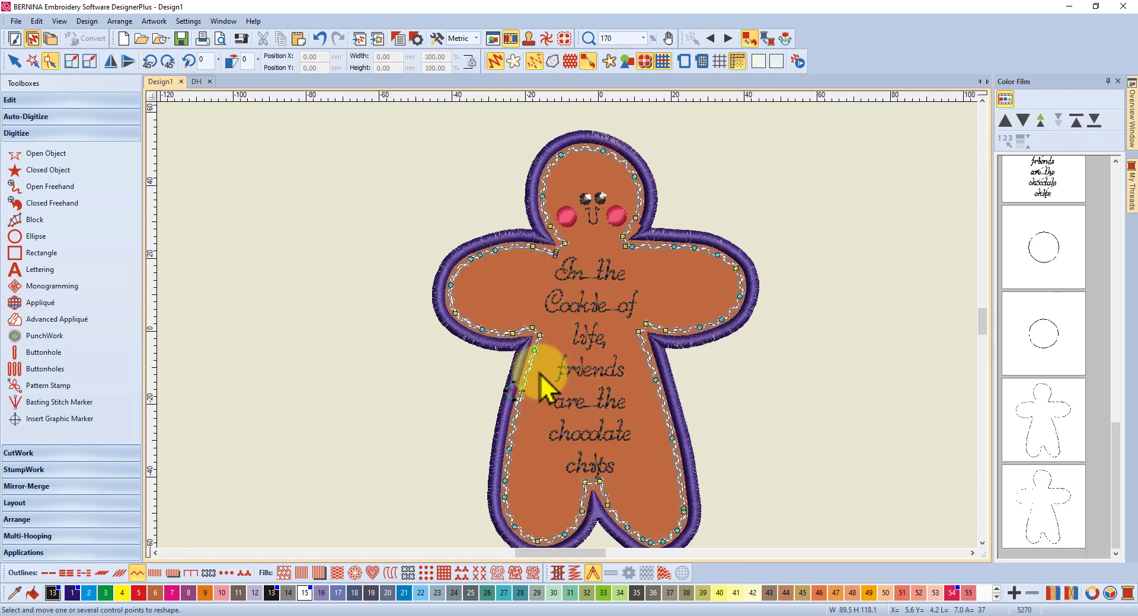
scroll(516, 397, "up", 2)
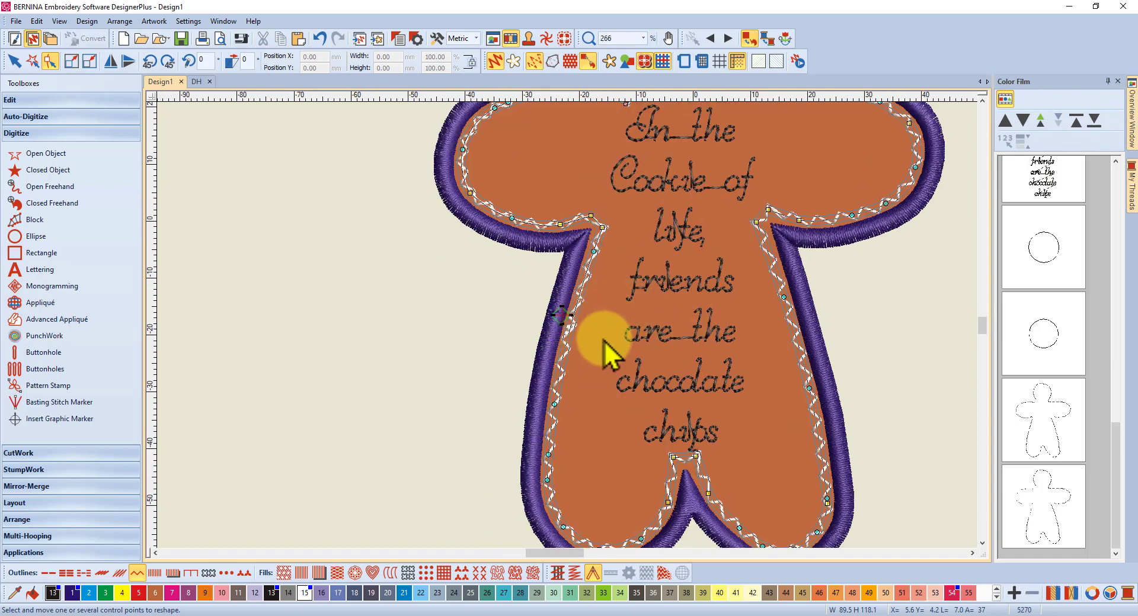
scroll(567, 327, "up", 5)
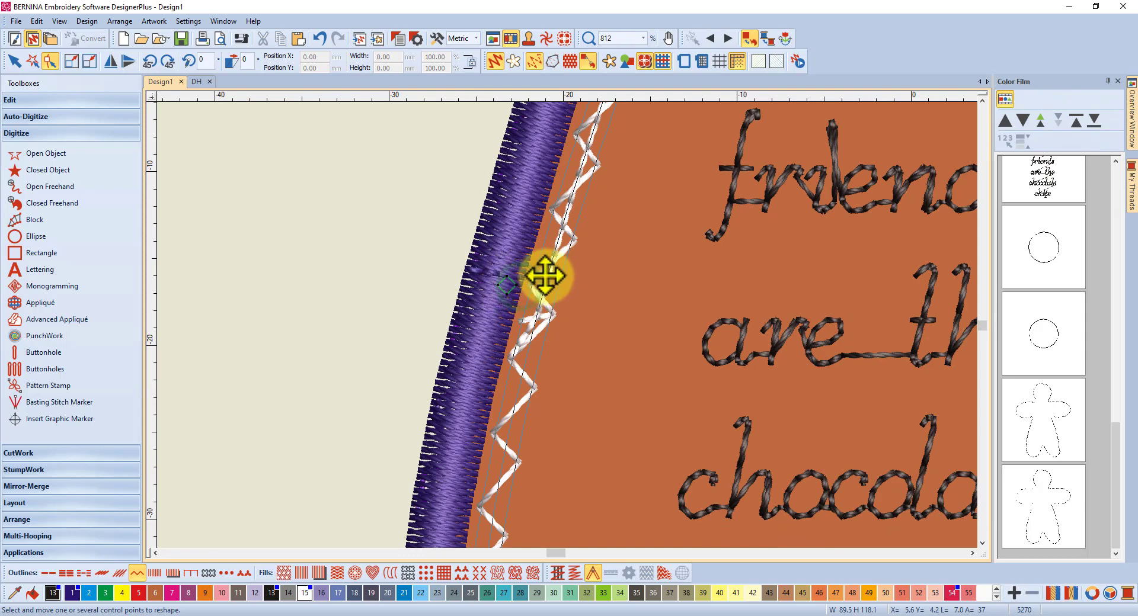
left_click(504, 287)
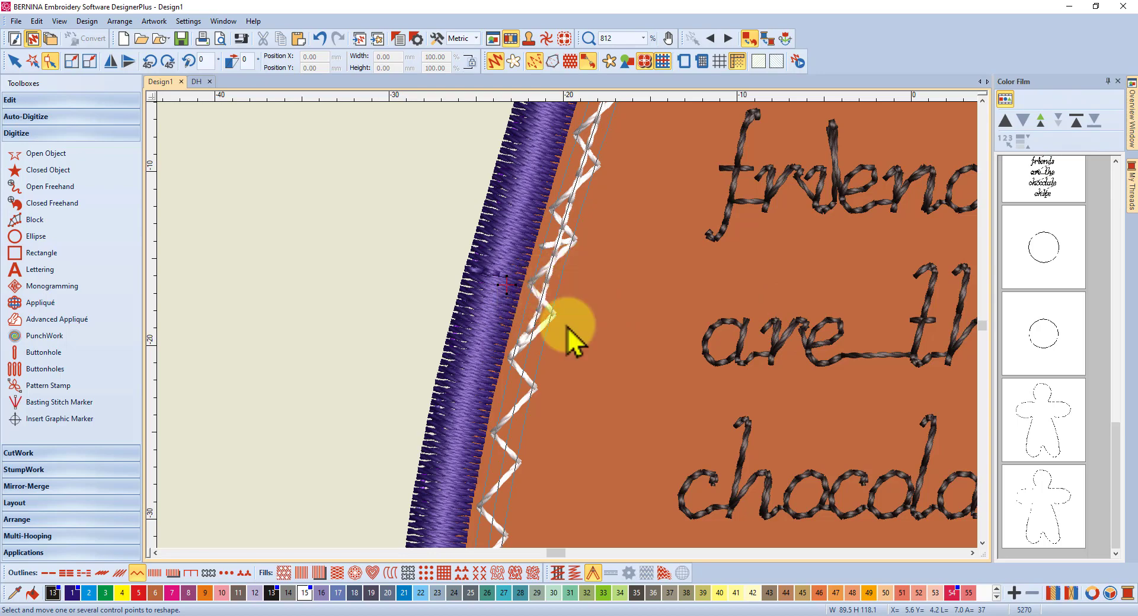
Move the zigzag outline's other start/end point from beside the neck to the upper left leg, close to the first point.
scroll(567, 327, "down", 4)
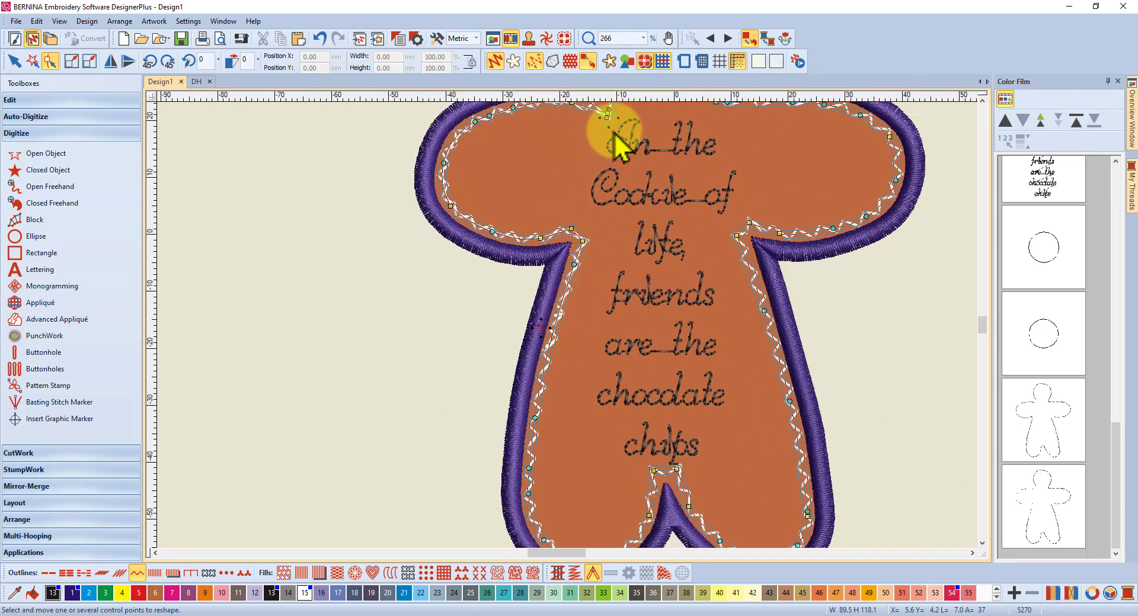
left_click_drag(608, 128, 553, 334)
scroll(542, 325, "up", 4)
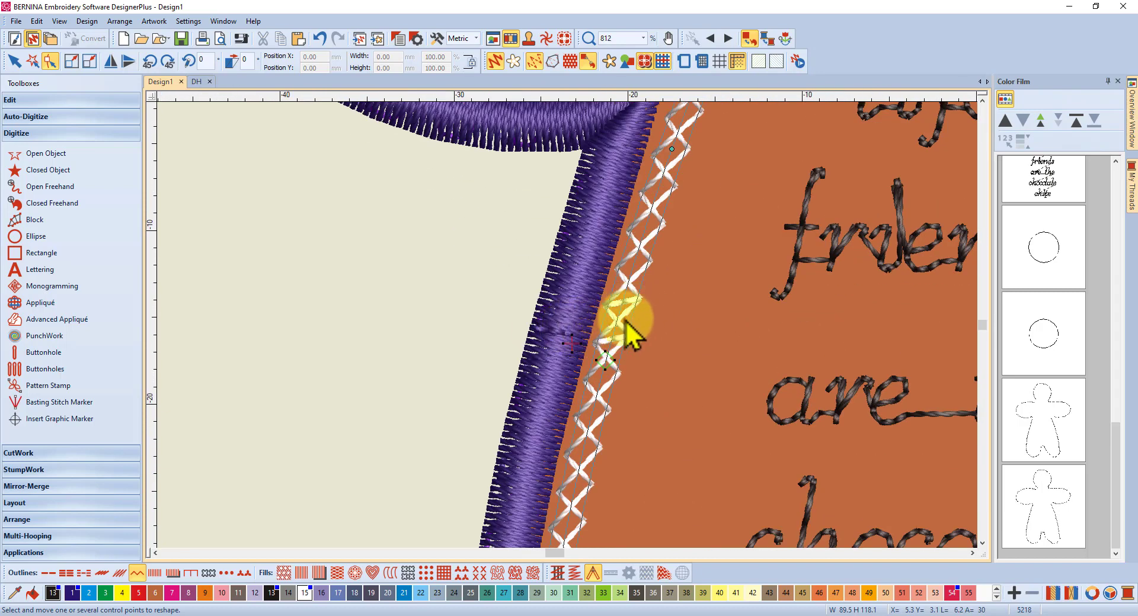
left_click(606, 360)
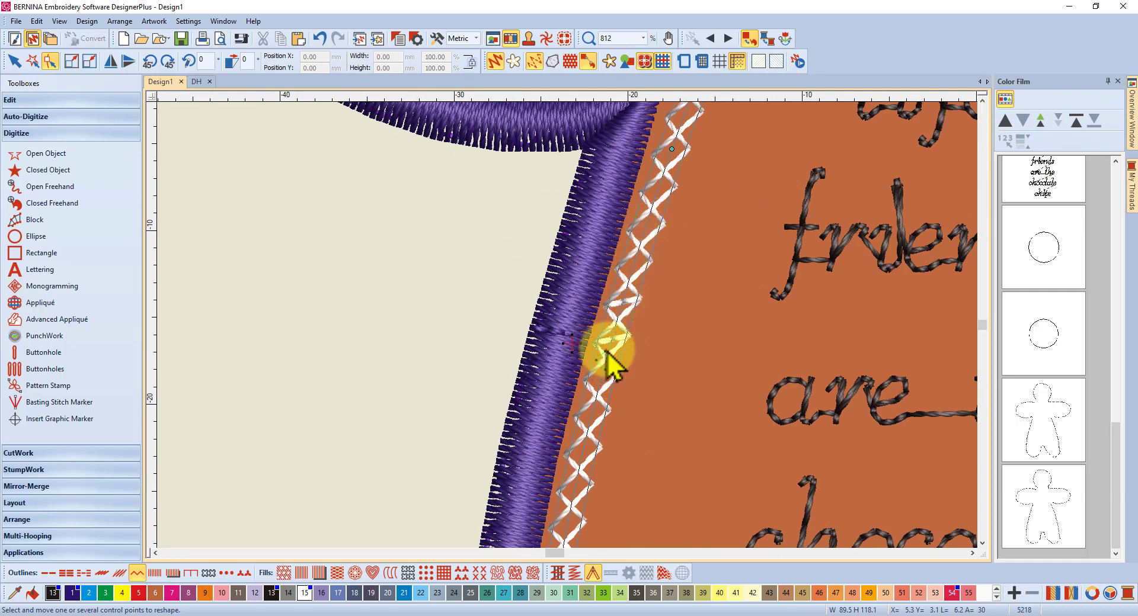
left_click_drag(612, 356, 622, 342)
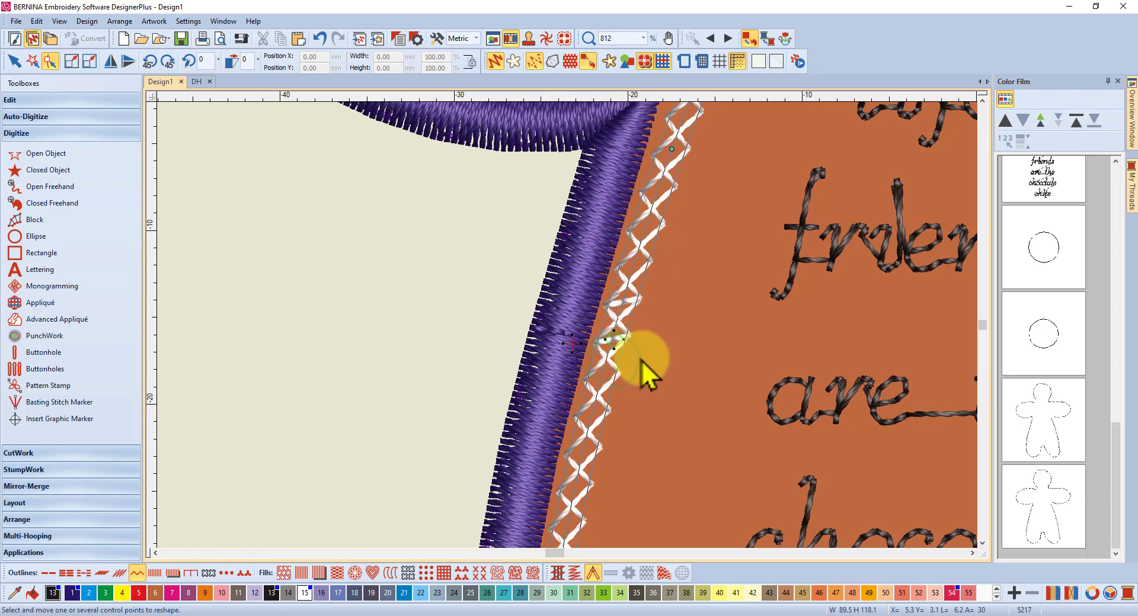
Delete the duplicate white zigzag outline at the end of the sequence and apply Double Run to the remaining one.
left_click(1053, 505)
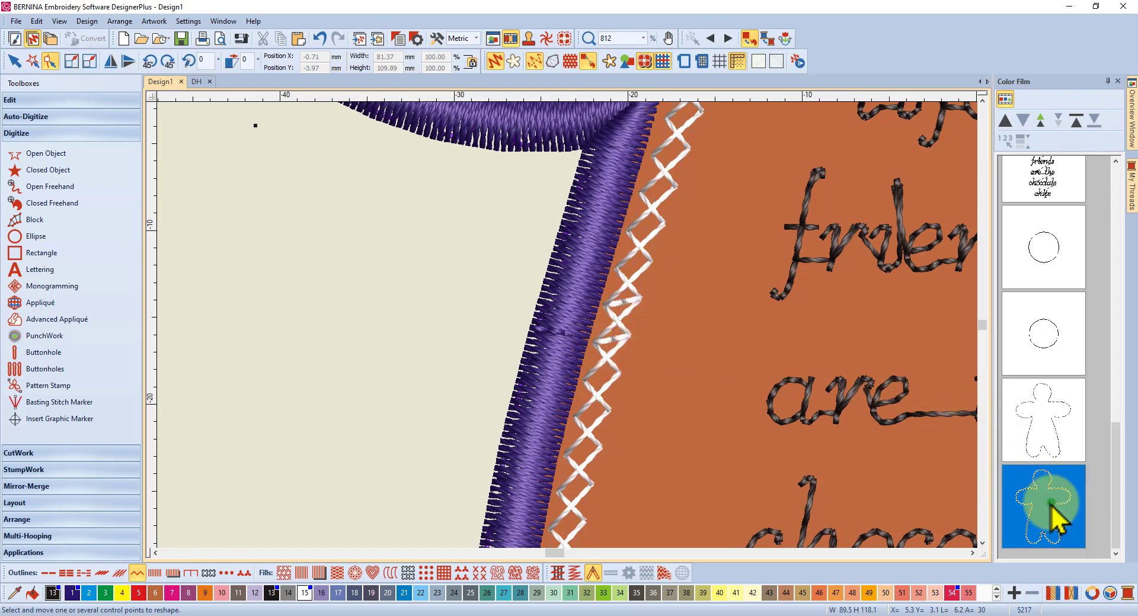
left_click(1058, 517)
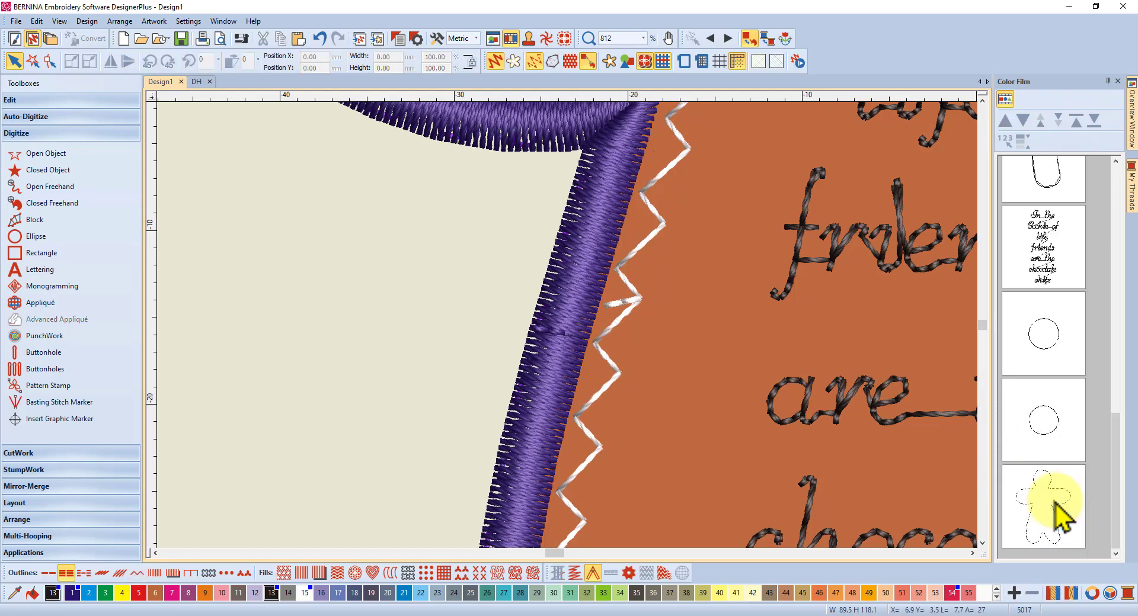
left_click(1040, 517)
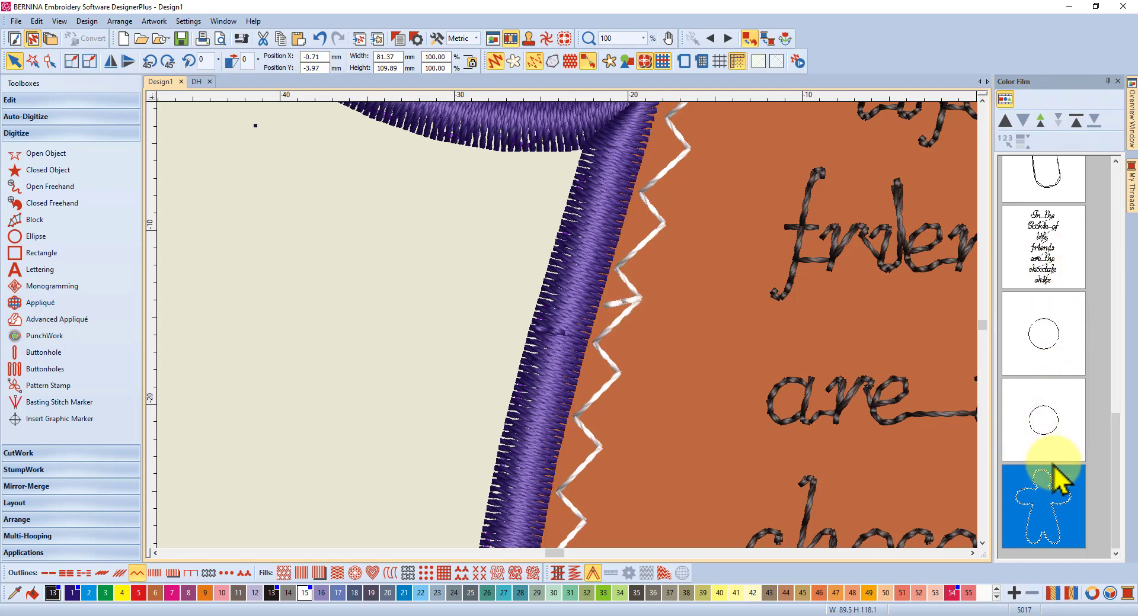
left_click(43, 101)
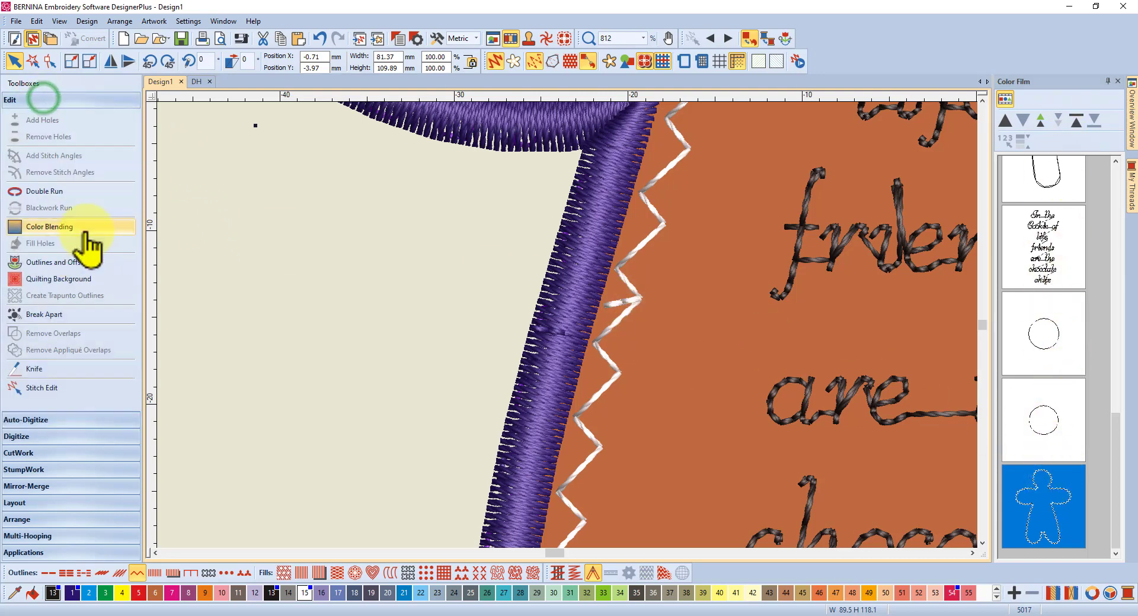
left_click(46, 193)
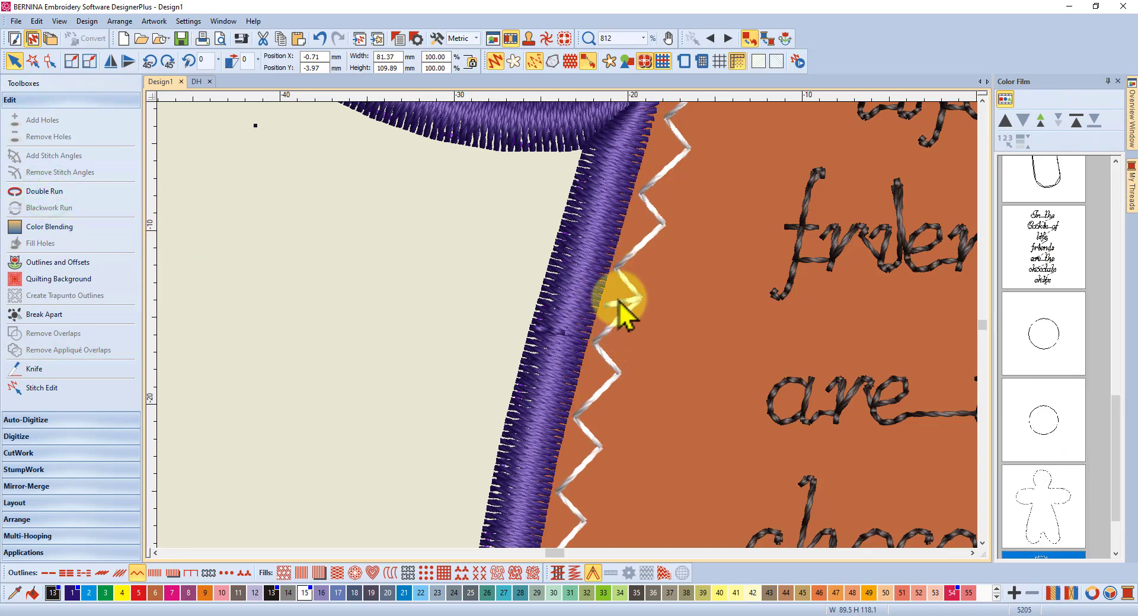
Recolour the purple satin border around the gingerbread man to thread colour 11.
scroll(566, 326, "down", 2)
scroll(566, 326, "down", 4)
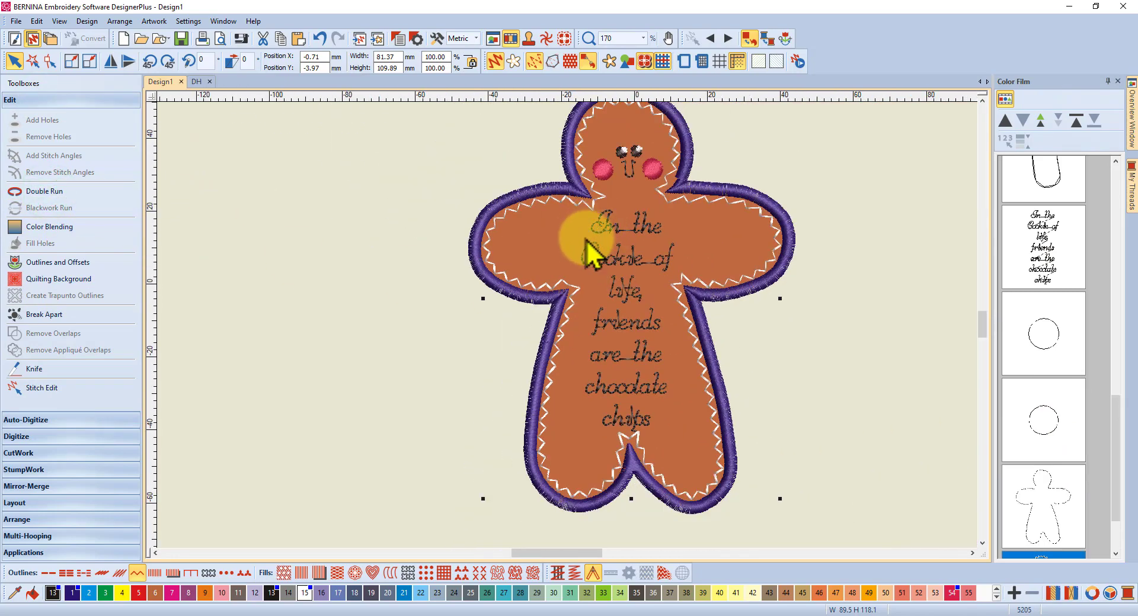
scroll(578, 236, "down", 1)
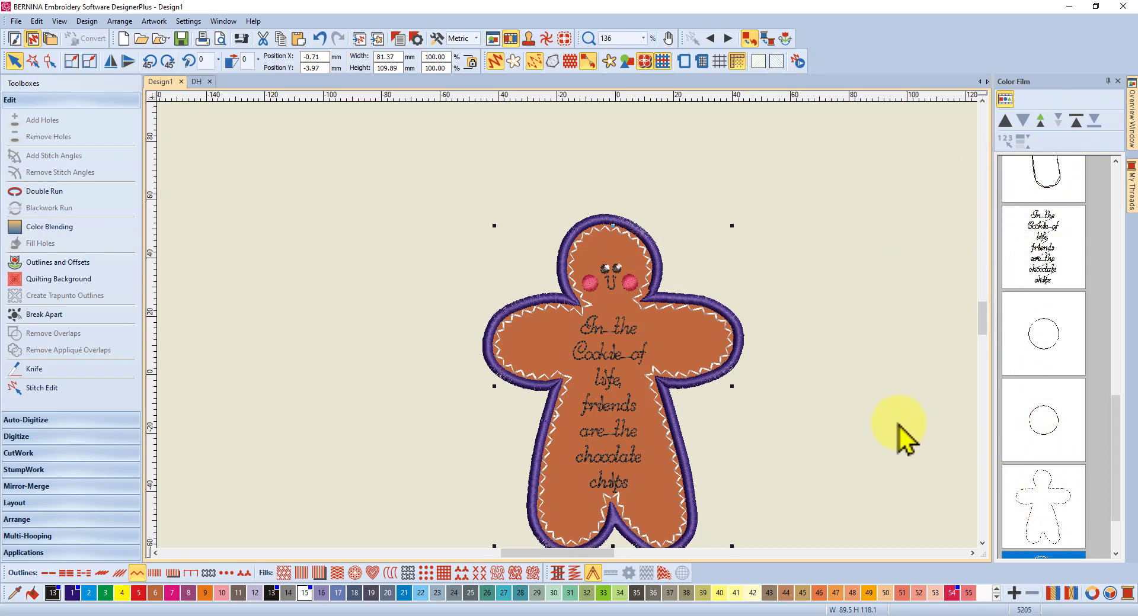
scroll(563, 330, "down", 1)
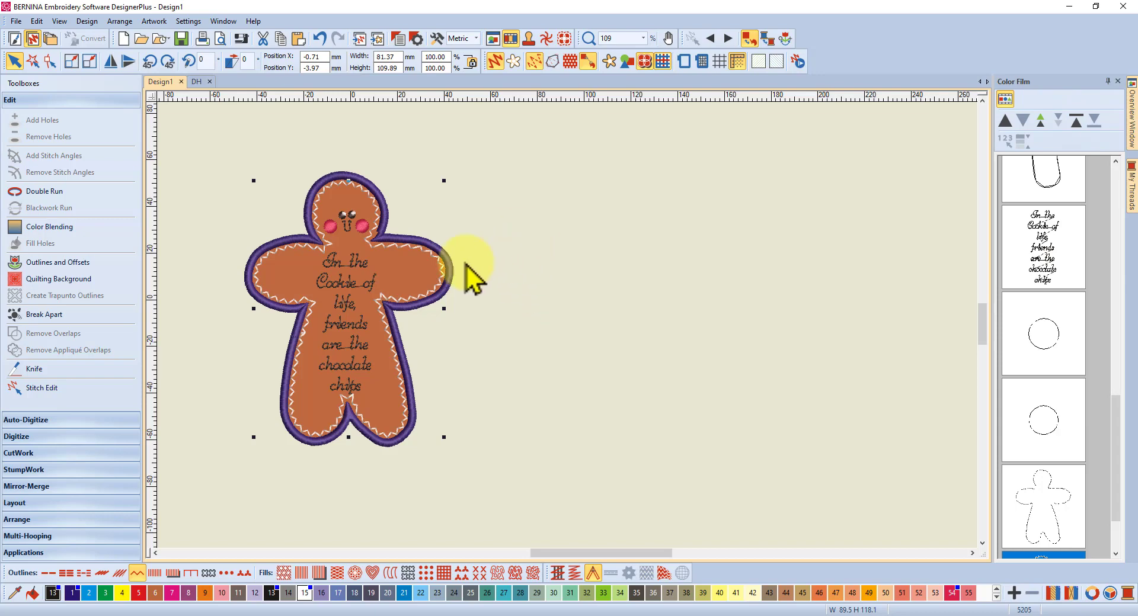
left_click(449, 271)
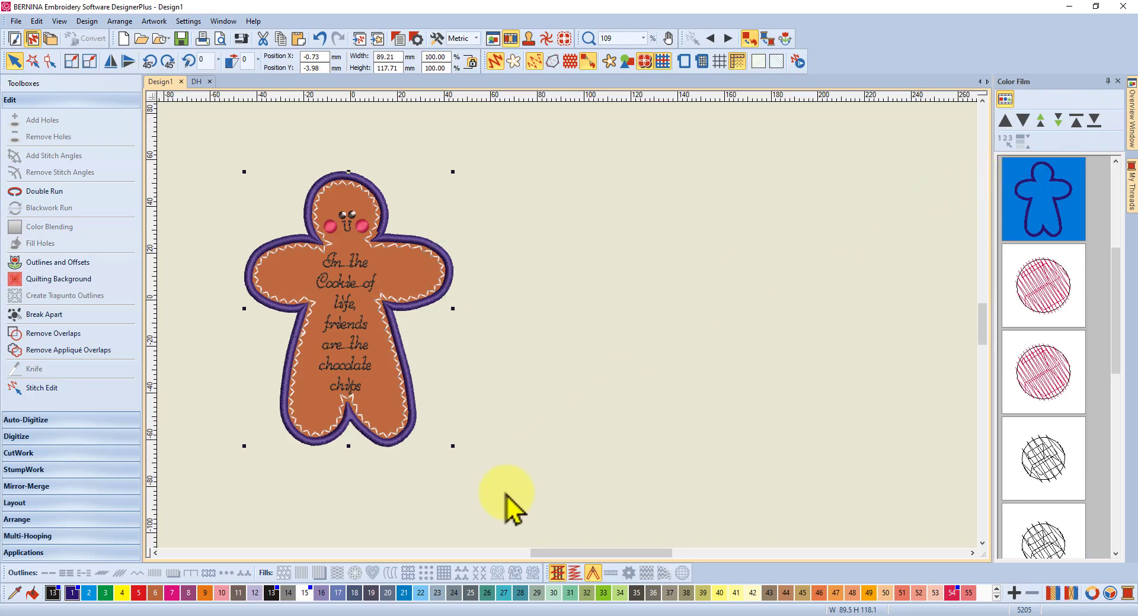
left_click(238, 593)
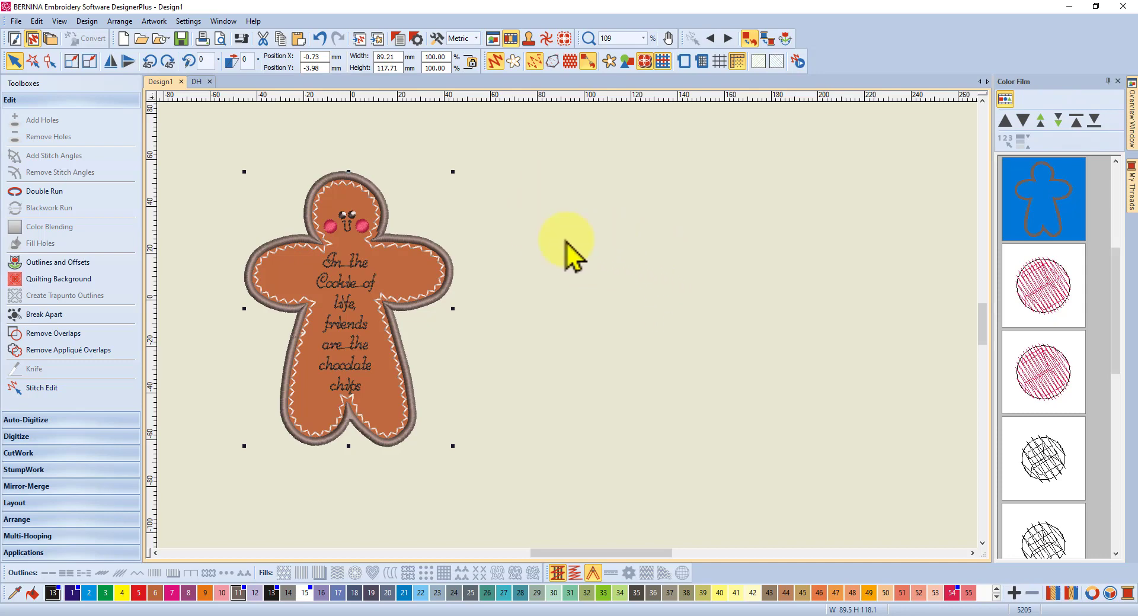
Move the recoloured satin border to the end of the stitching sequence, after the white zigzag outlines.
left_click_drag(1119, 284, 1117, 269)
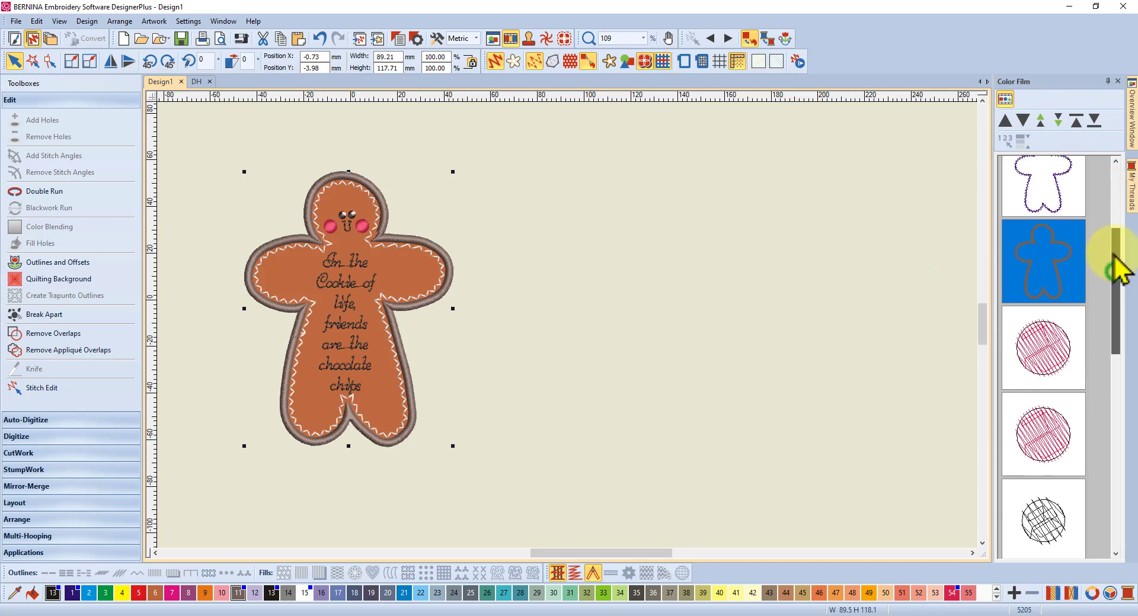
left_click(1037, 264)
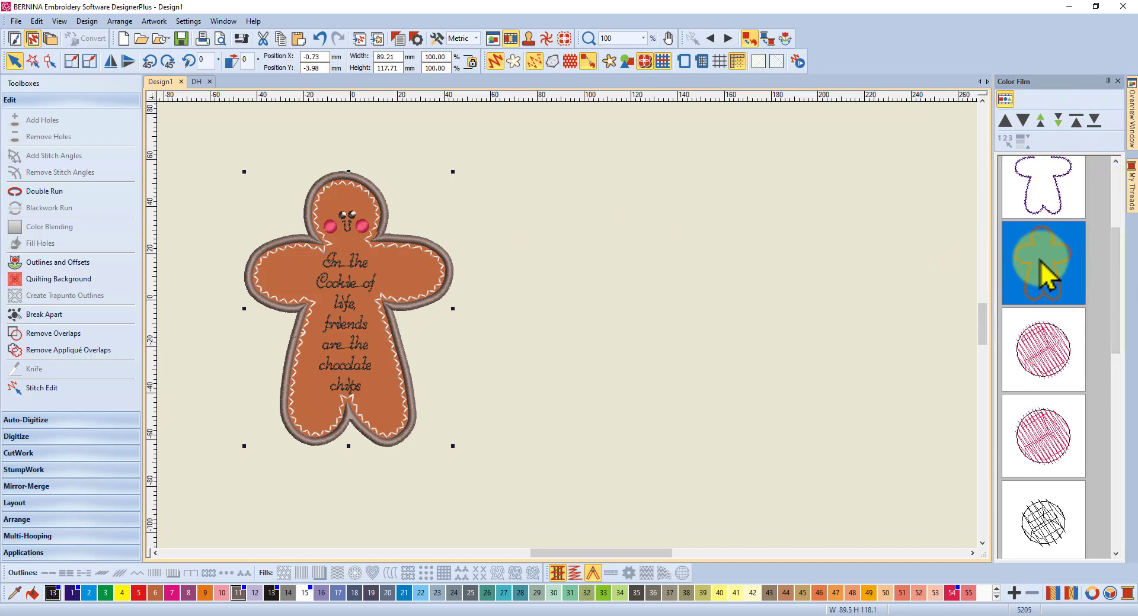
left_click(1095, 121)
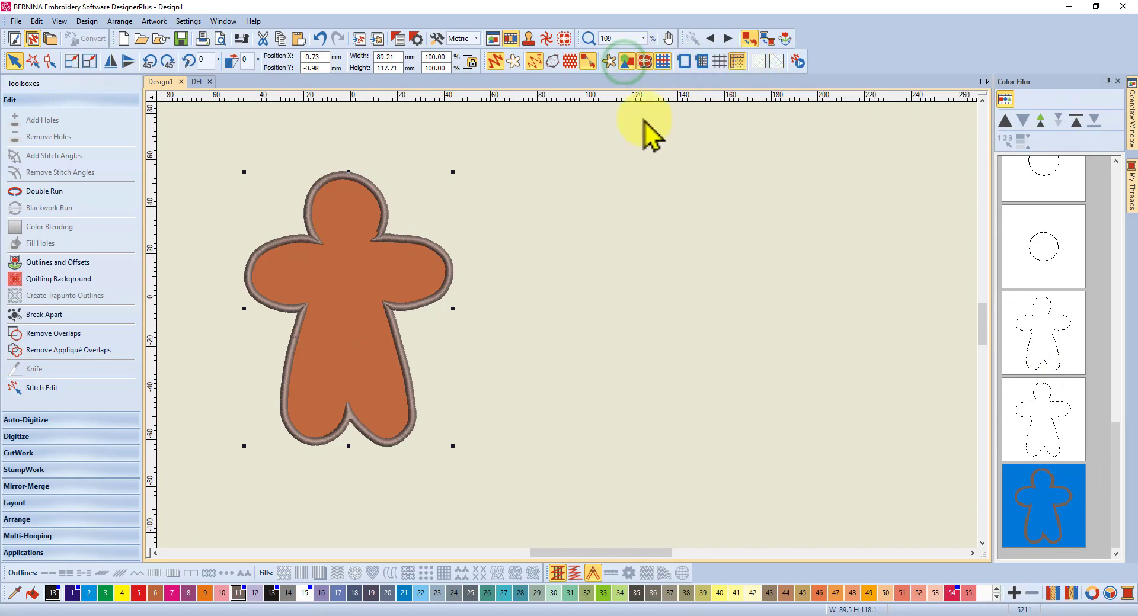
Hide the appliqué fabric and review the order of the individual objects through to the final satin border.
left_click(663, 62)
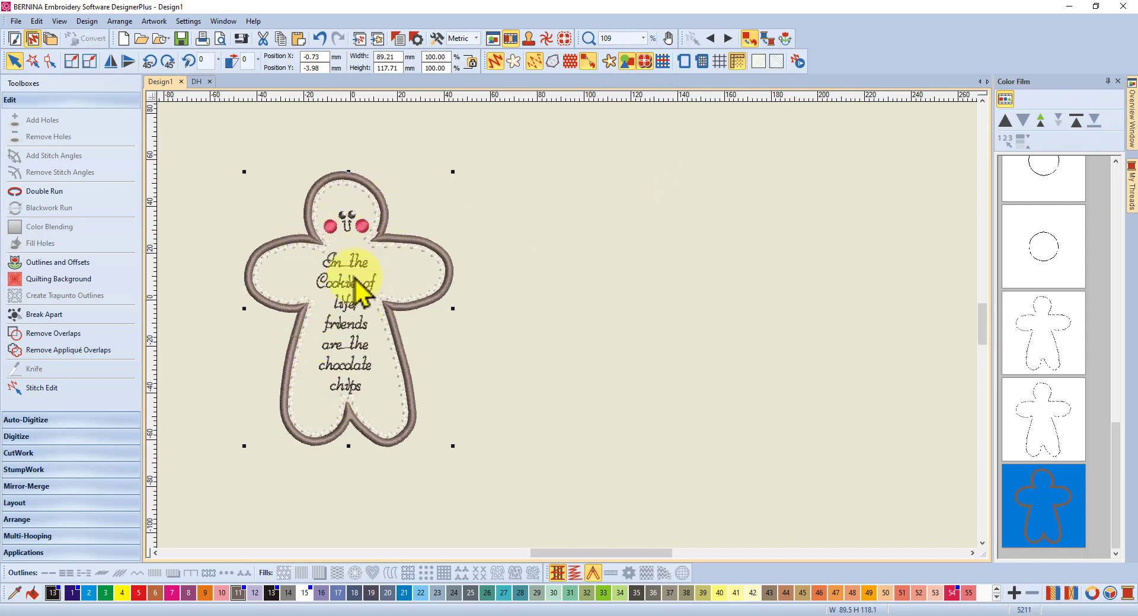
left_click(1053, 505)
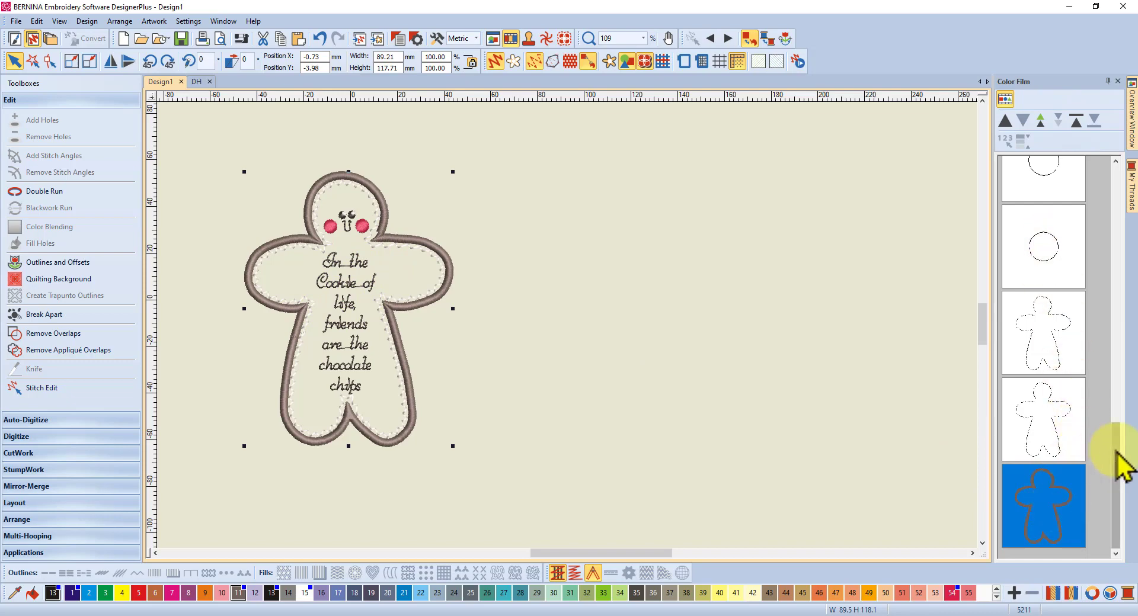
mouse_move(1117, 450)
left_mouse_down()
mouse_move(1120, 350)
mouse_move(1117, 373)
left_mouse_up()
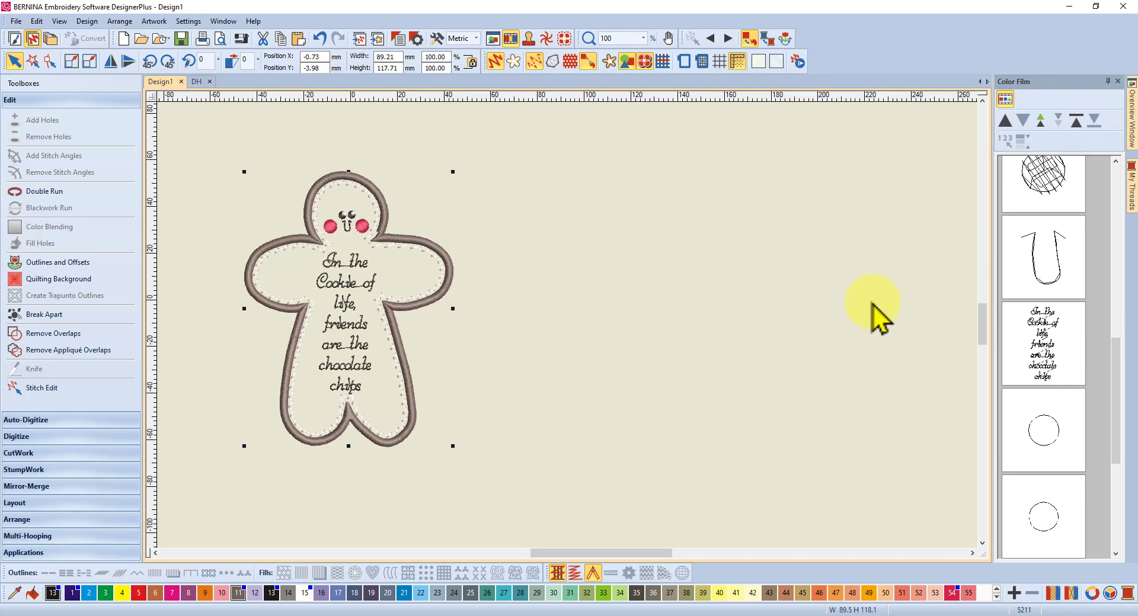
left_click_drag(1117, 372, 1112, 266)
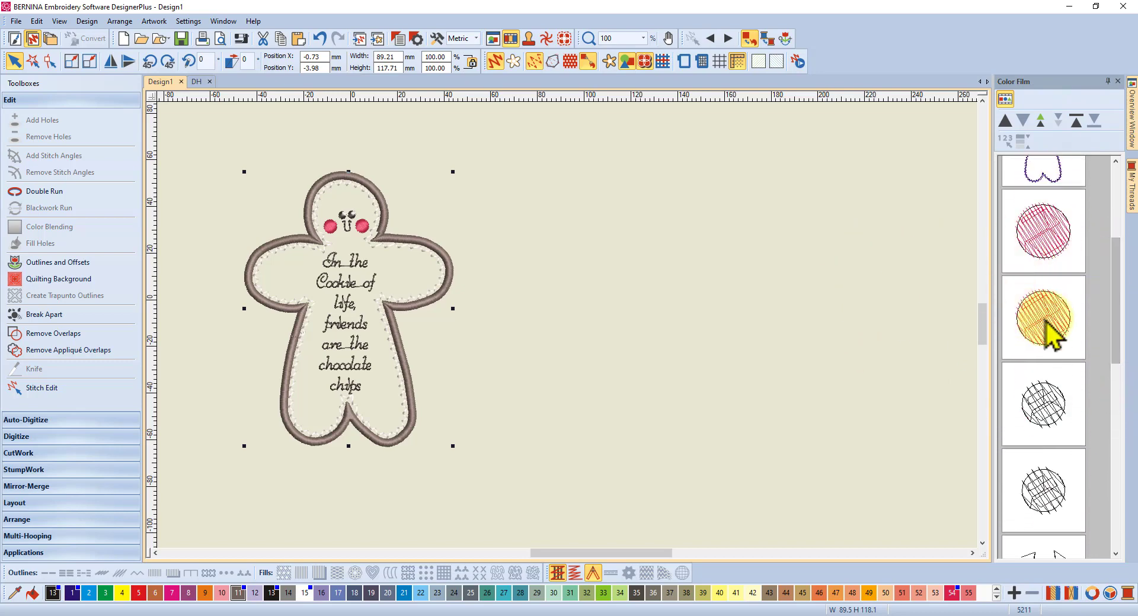
left_click_drag(1115, 330, 1118, 520)
left_click(1058, 521)
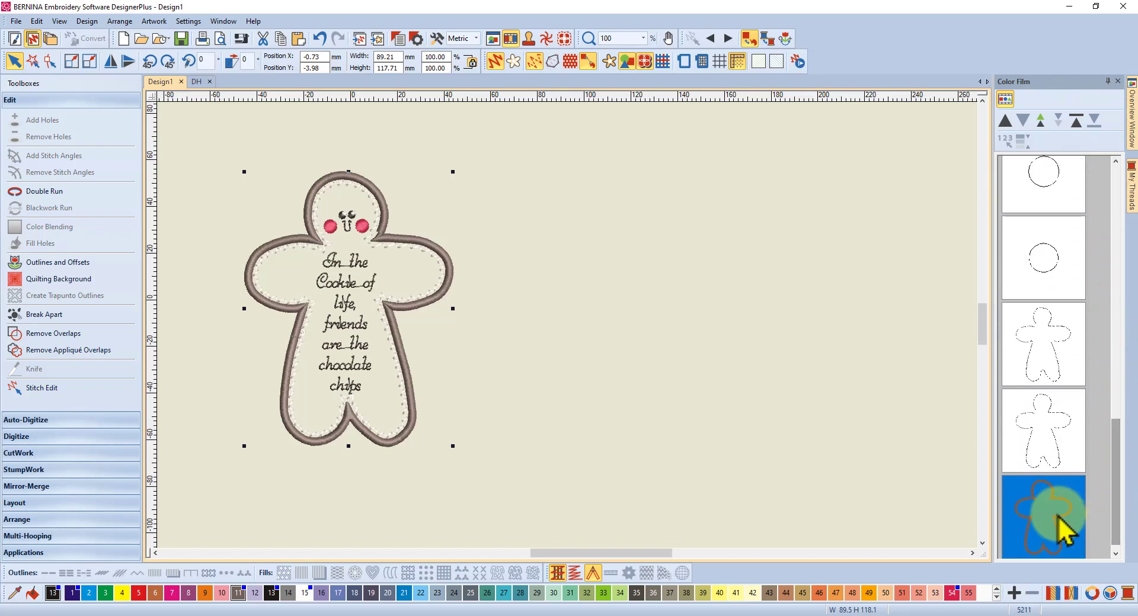